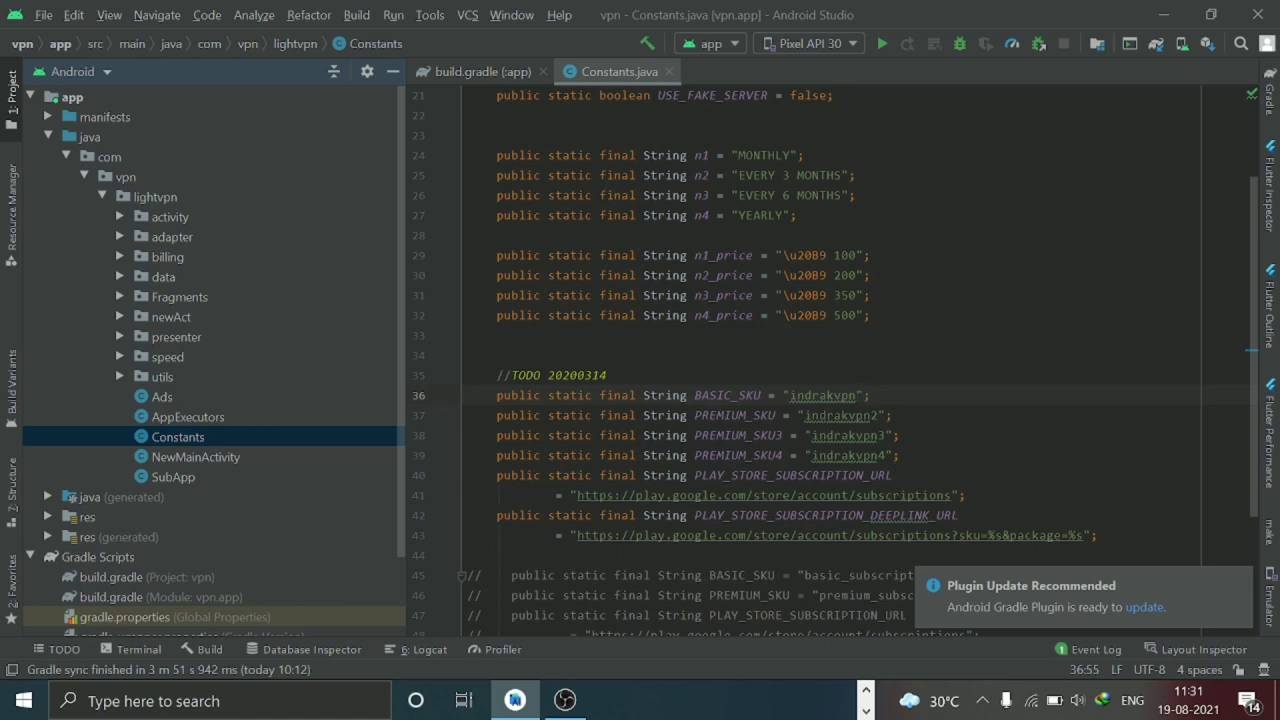
pyautogui.click(871, 315)
pyautogui.click(846, 255)
pyautogui.press('BackSpace')
pyautogui.press('BackSpace')
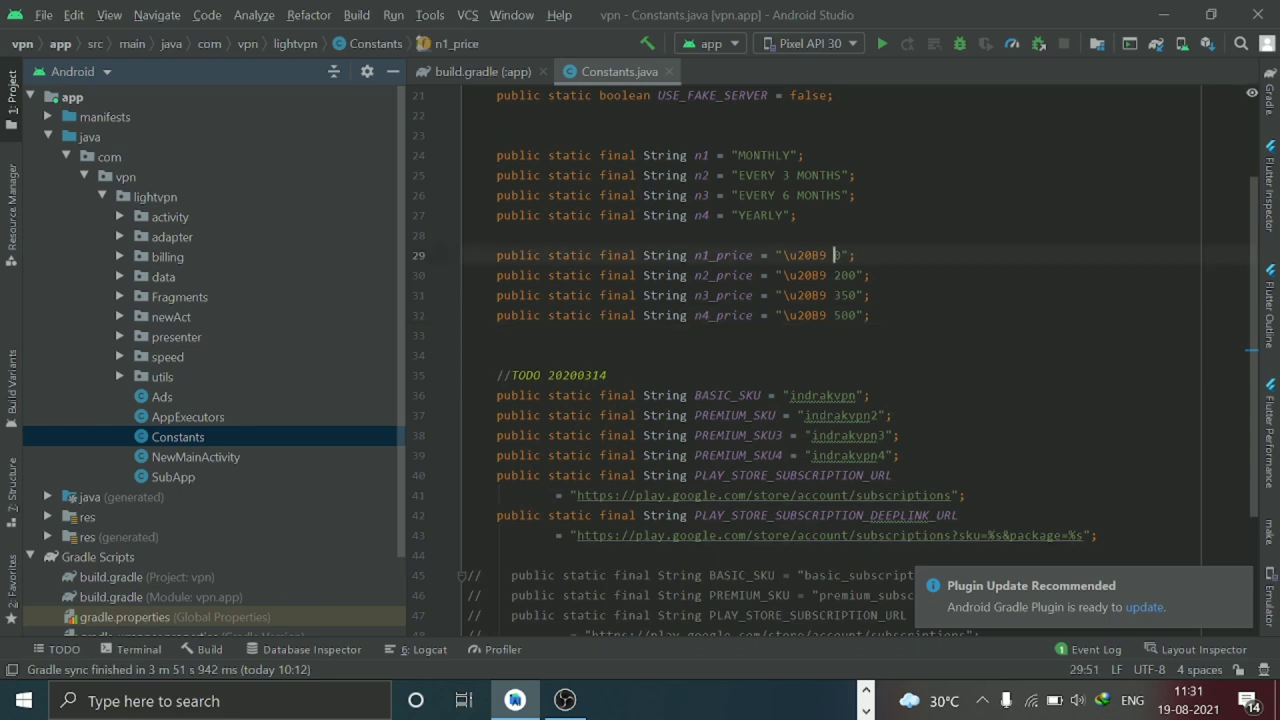
pyautogui.write('7')
pyautogui.click(798, 215)
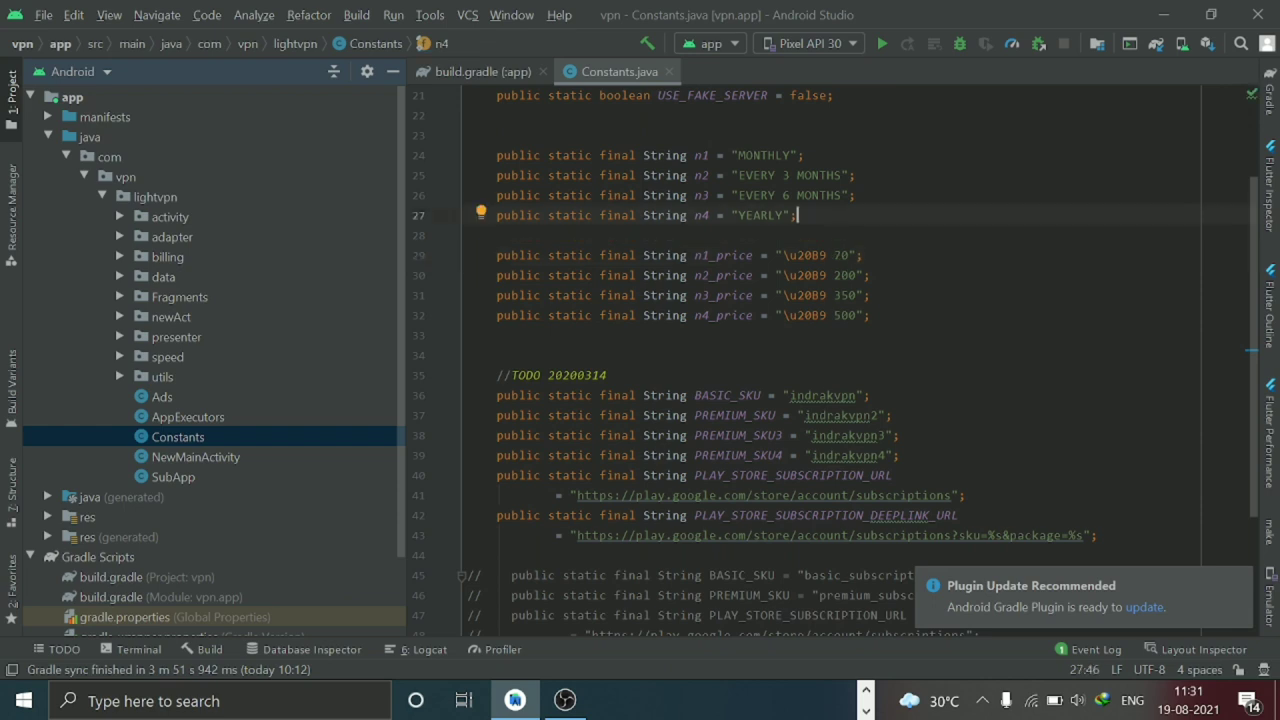
pyautogui.click(843, 255)
pyautogui.write('0')
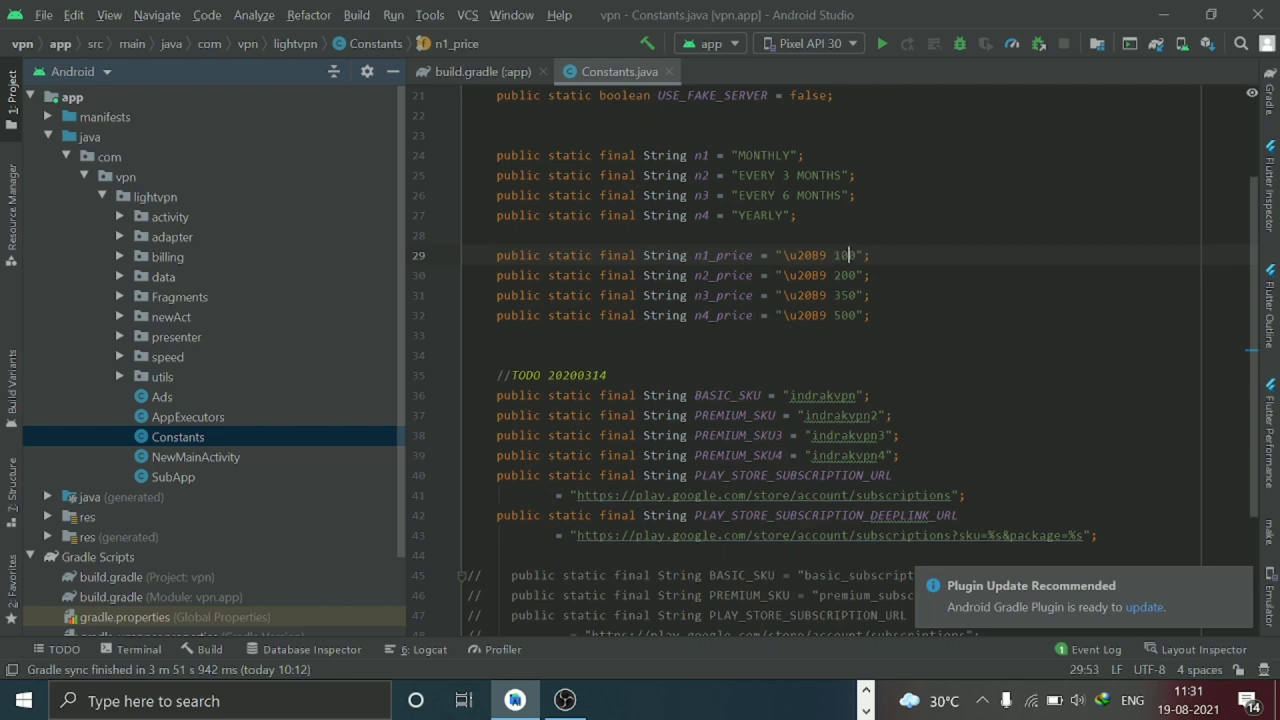
pyautogui.click(467, 235)
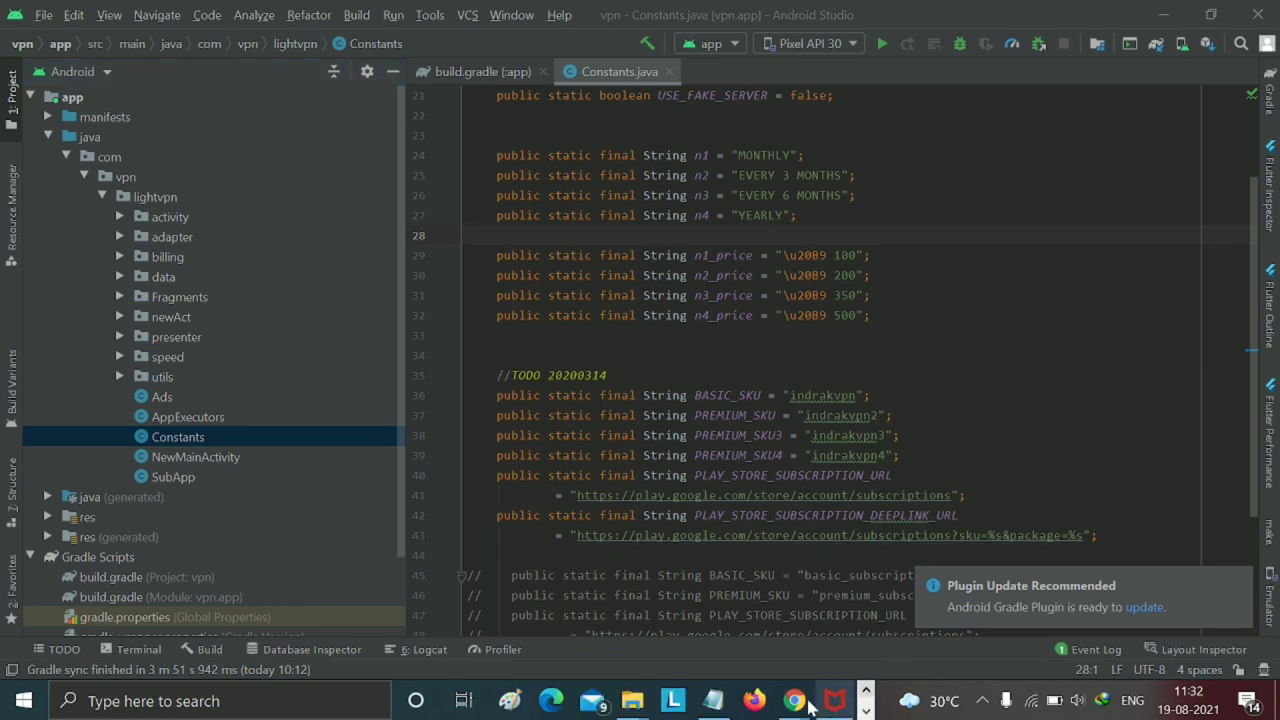
# - Bring Play Console forward and open the Light VPN app's dashboard from All apps
pyautogui.moveTo(810, 705)
pyautogui.click(893, 617)
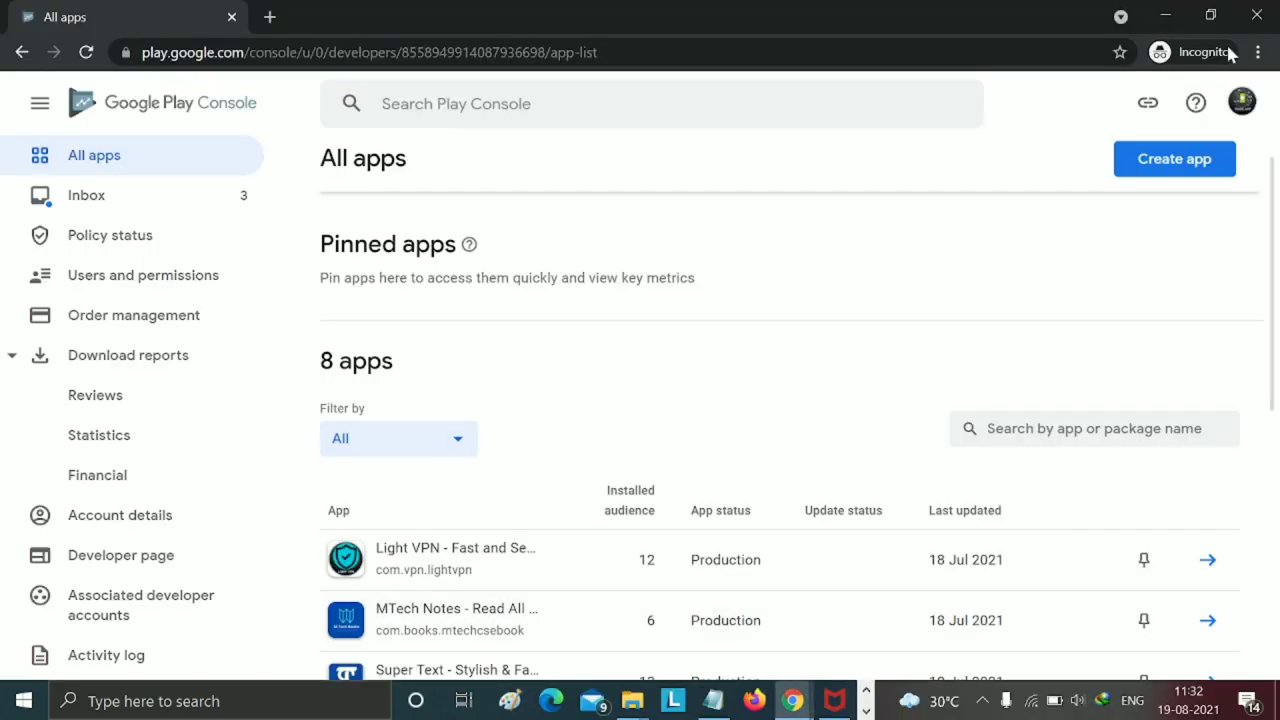
pyautogui.scroll(-5, 920, 331)
pyautogui.scroll(5, 910, 380)
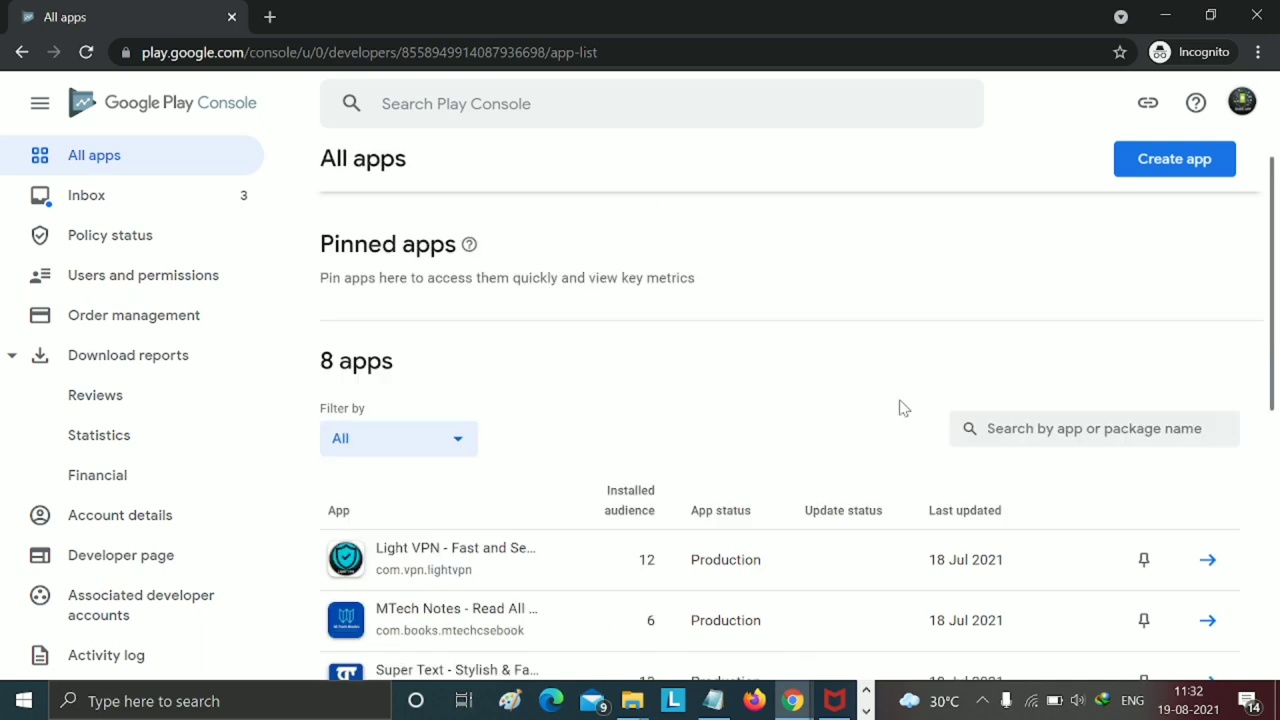
pyautogui.scroll(-2, 771, 457)
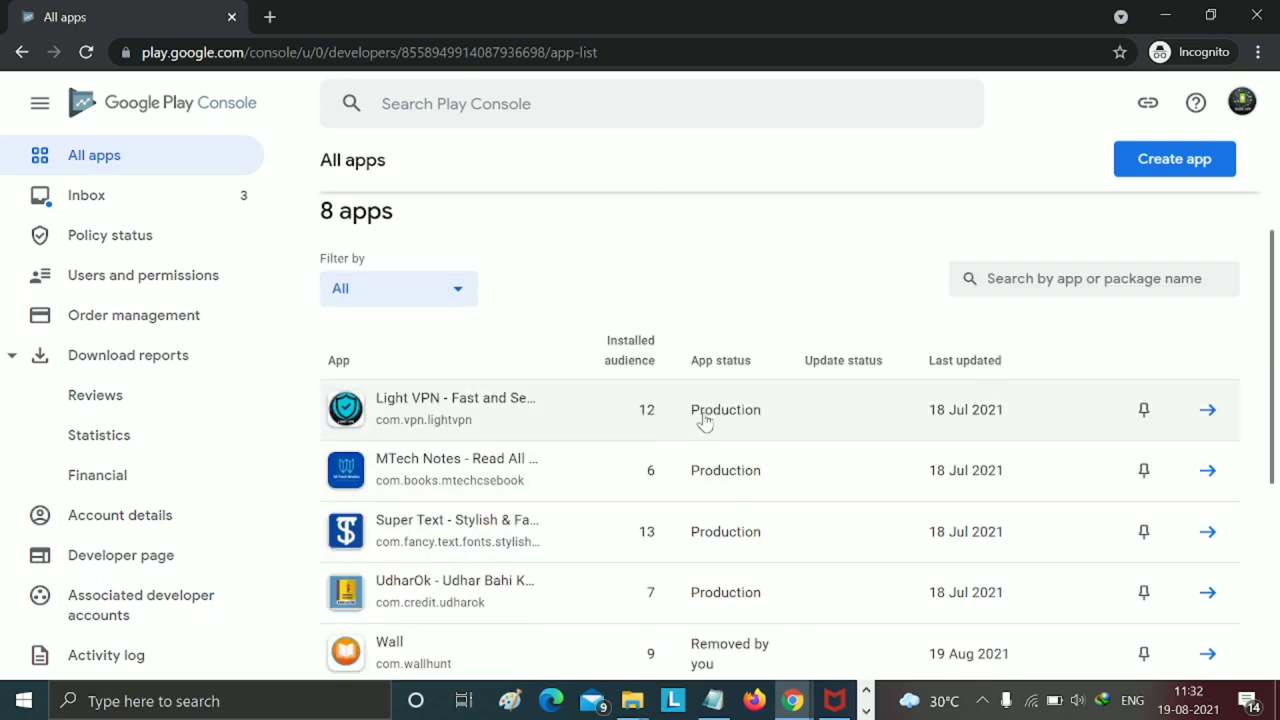
pyautogui.click(1208, 420)
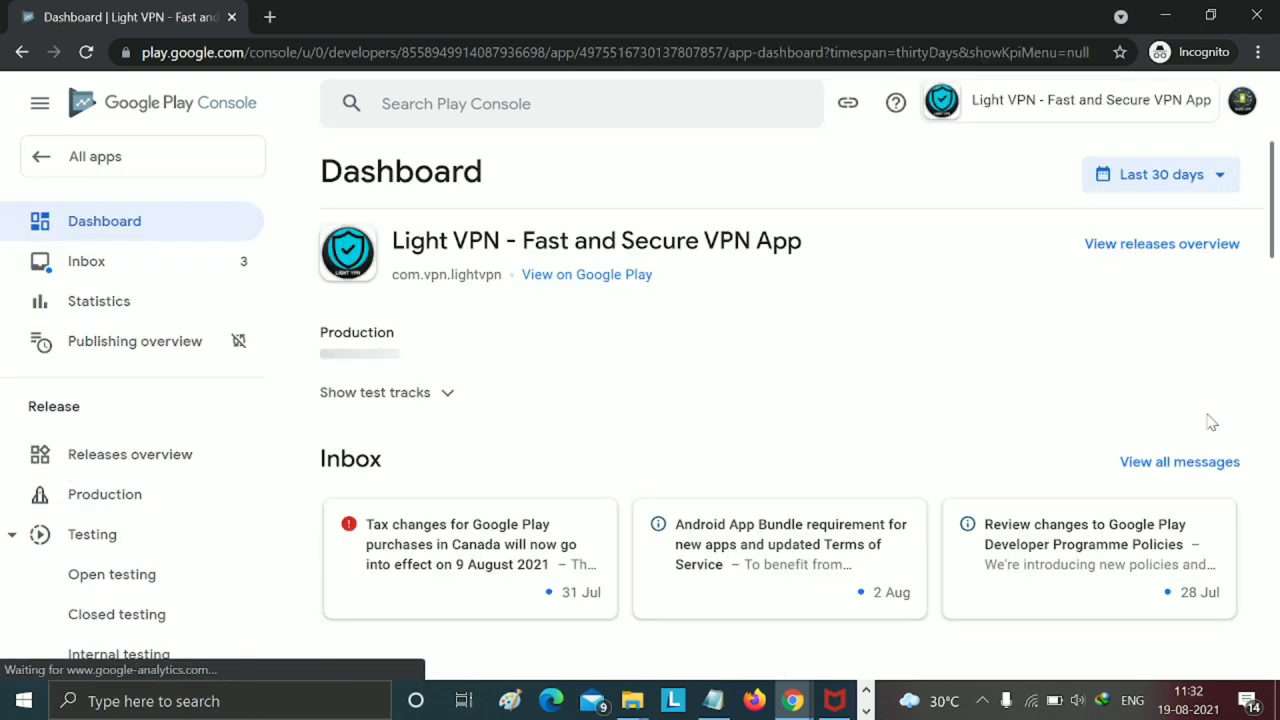
# - Go to the Monetisation setup page from the app's sidebar
pyautogui.scroll(-4, 187, 514)
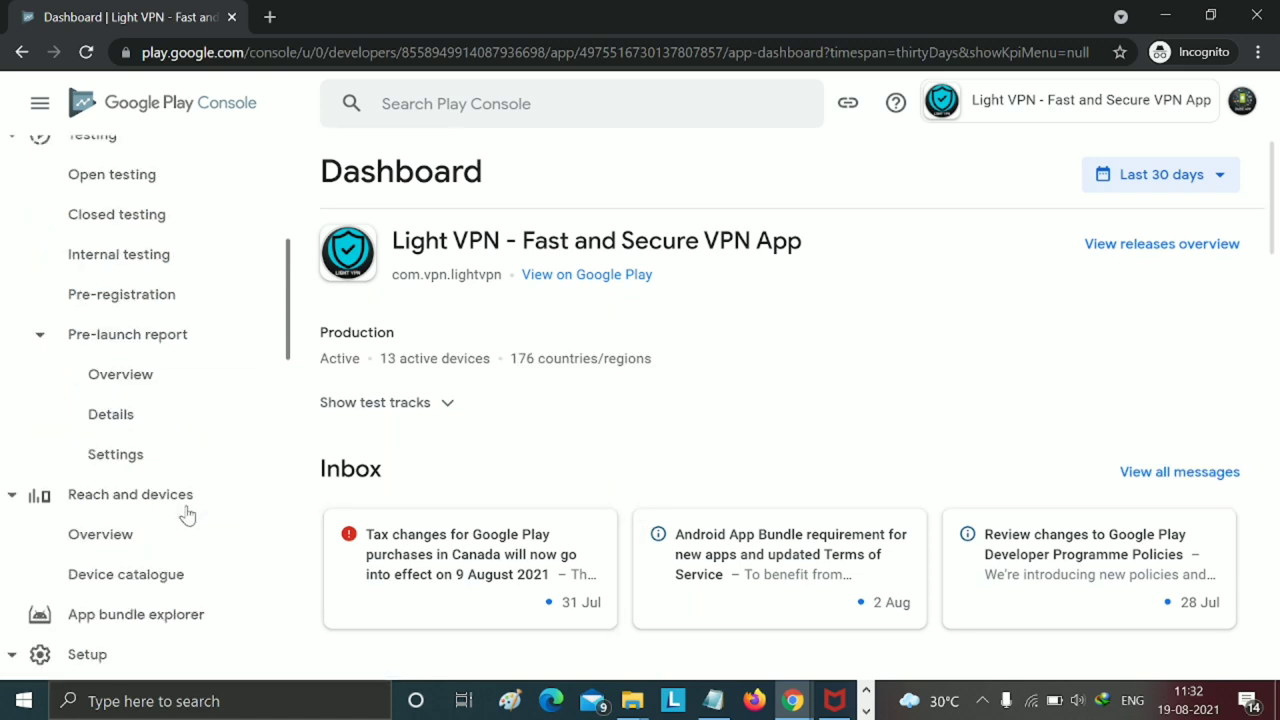
pyautogui.scroll(-3, 186, 514)
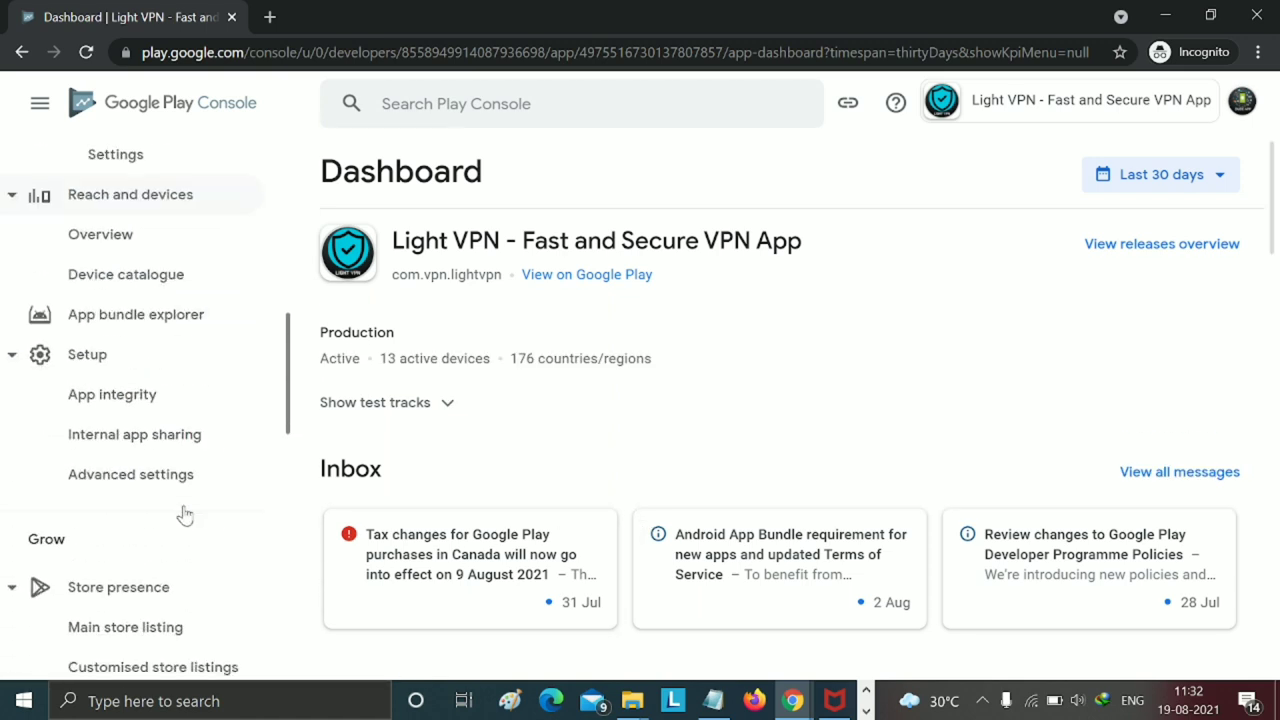
pyautogui.scroll(-3, 185, 514)
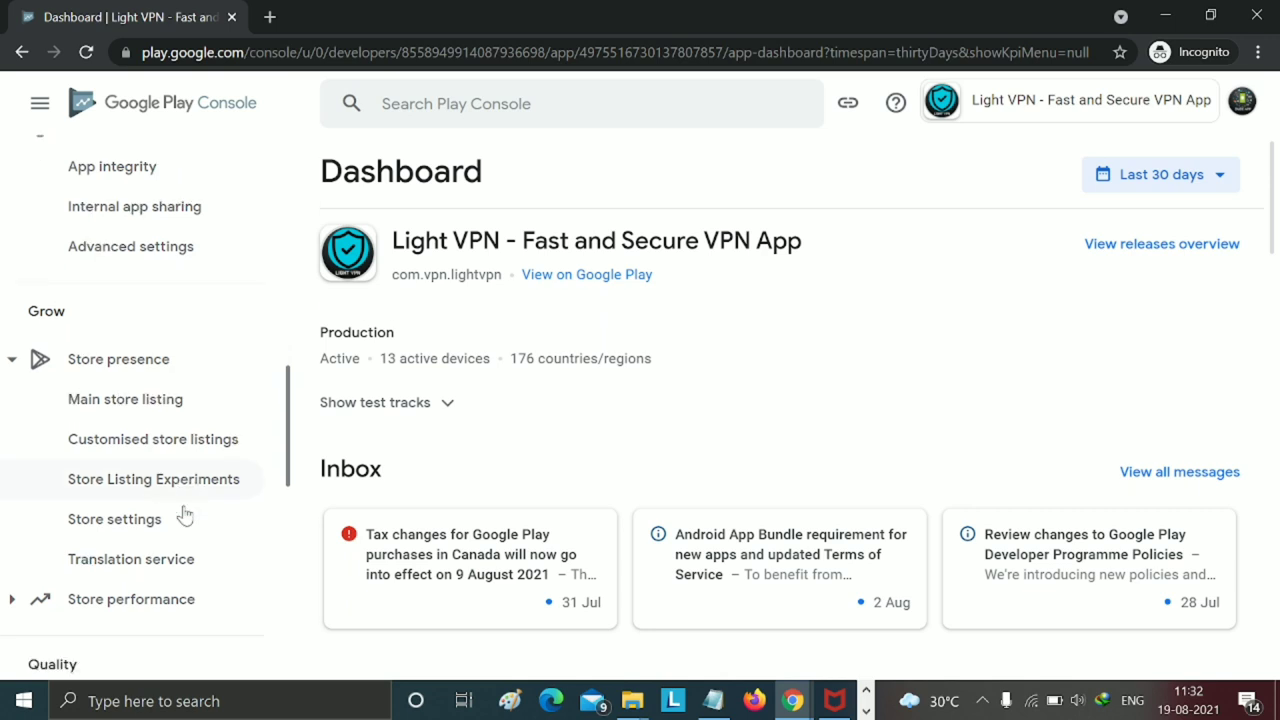
pyautogui.scroll(-4, 185, 514)
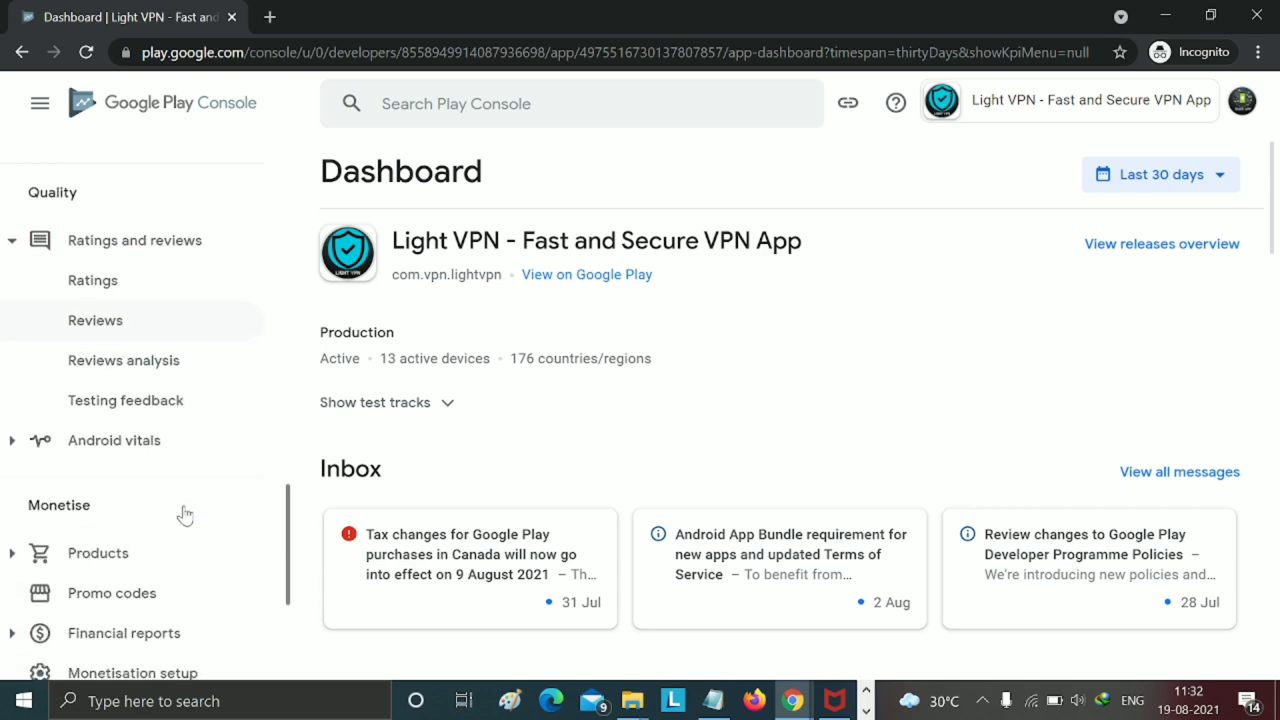
pyautogui.scroll(-2, 185, 514)
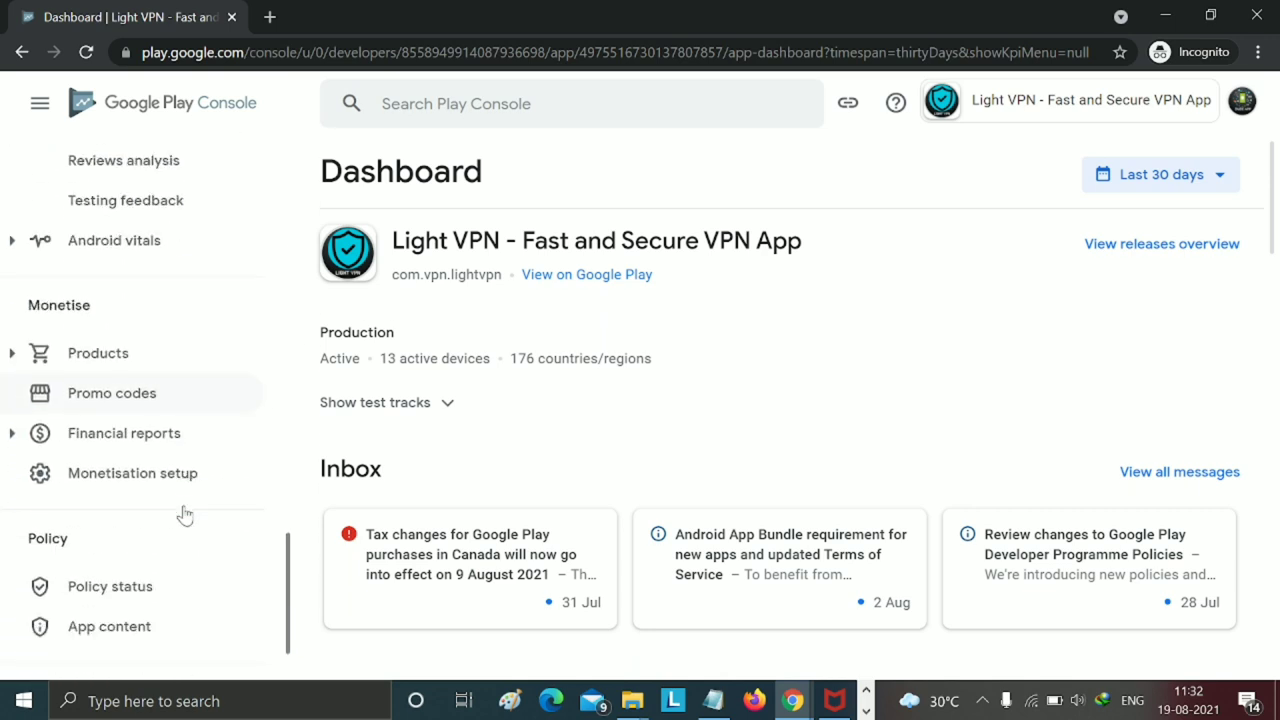
pyautogui.scroll(-1, 178, 471)
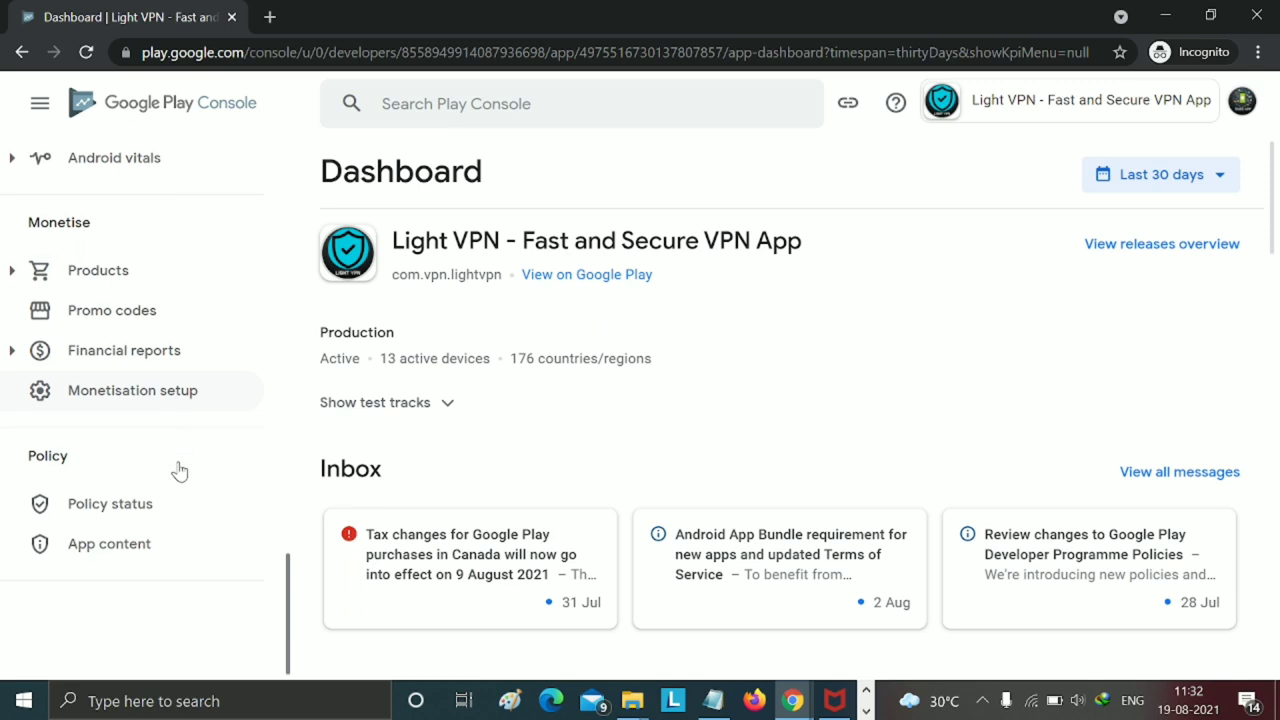
pyautogui.click(165, 400)
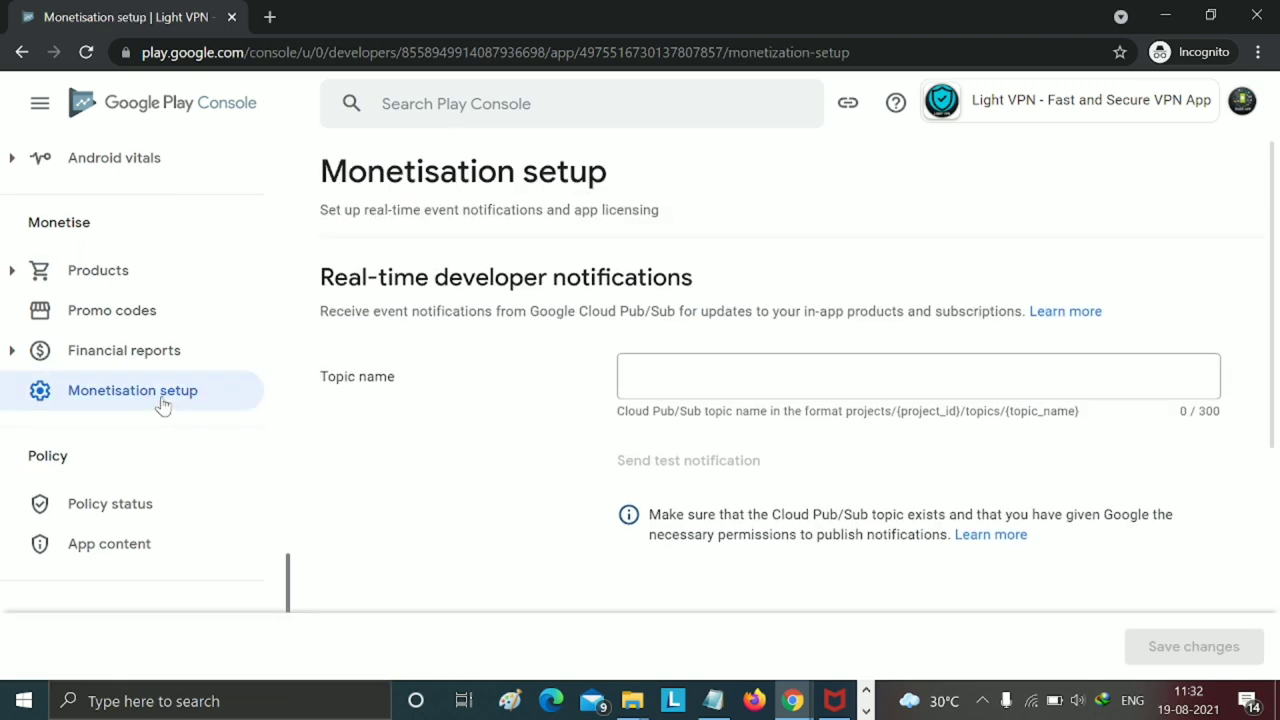
pyautogui.scroll(1, 165, 404)
# - Expand Products and look through In-app products, Subscriptions and App pricing
pyautogui.click(149, 380)
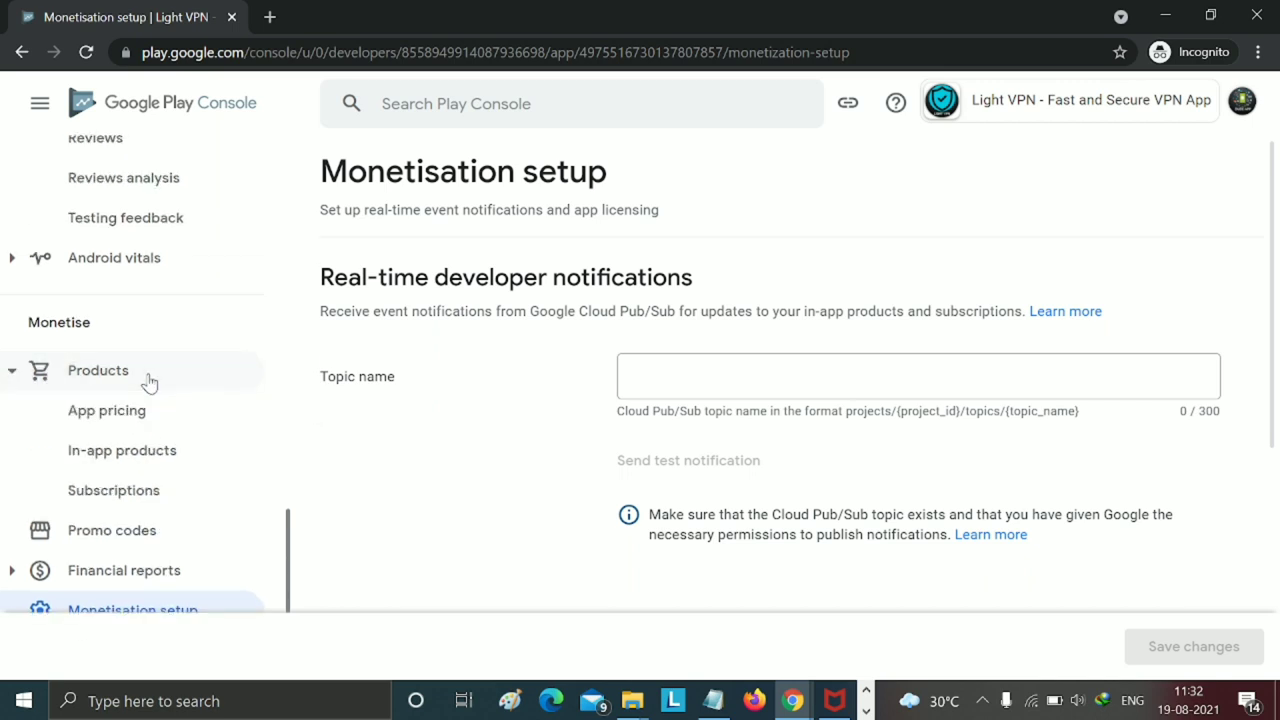
pyautogui.click(139, 453)
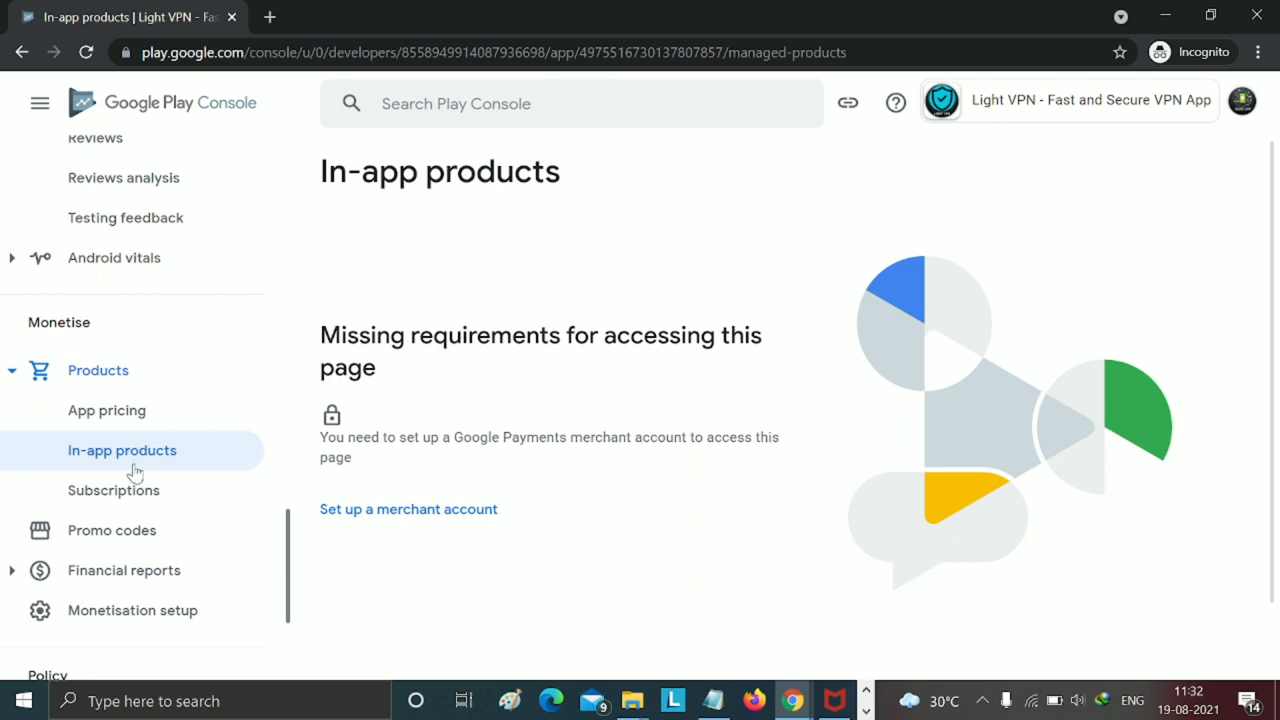
pyautogui.click(128, 494)
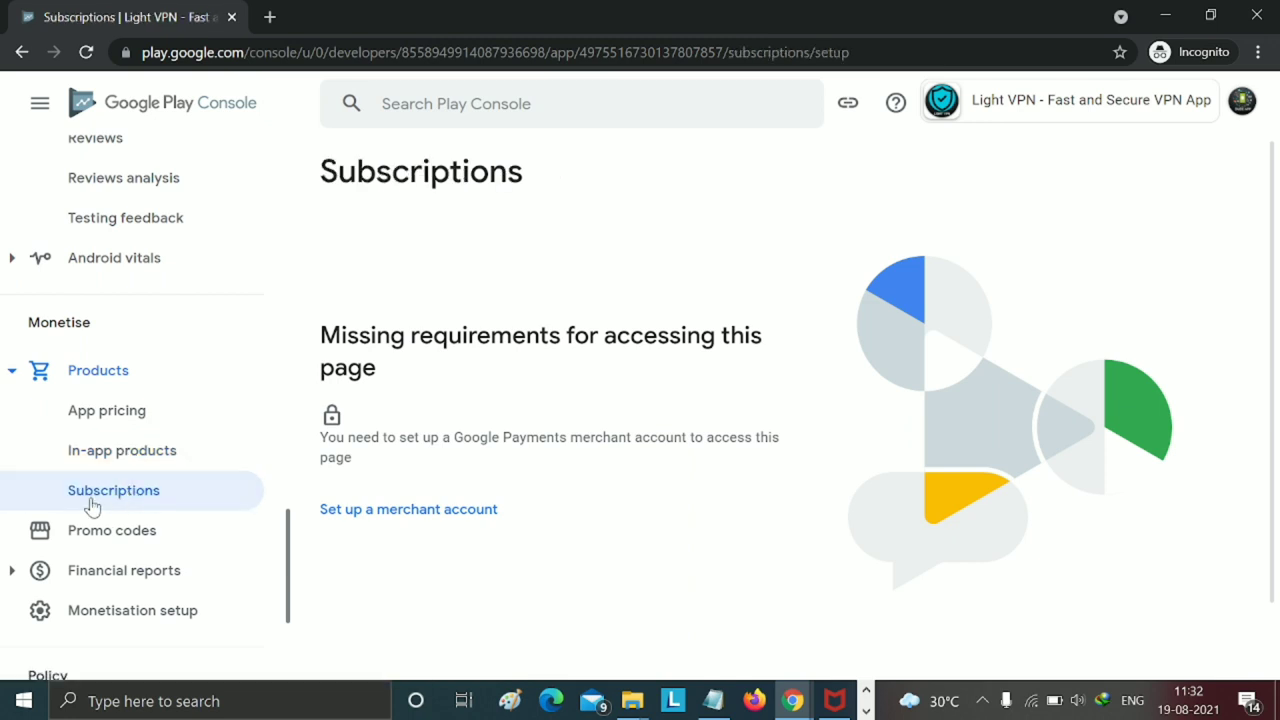
pyautogui.click(91, 505)
pyautogui.click(108, 412)
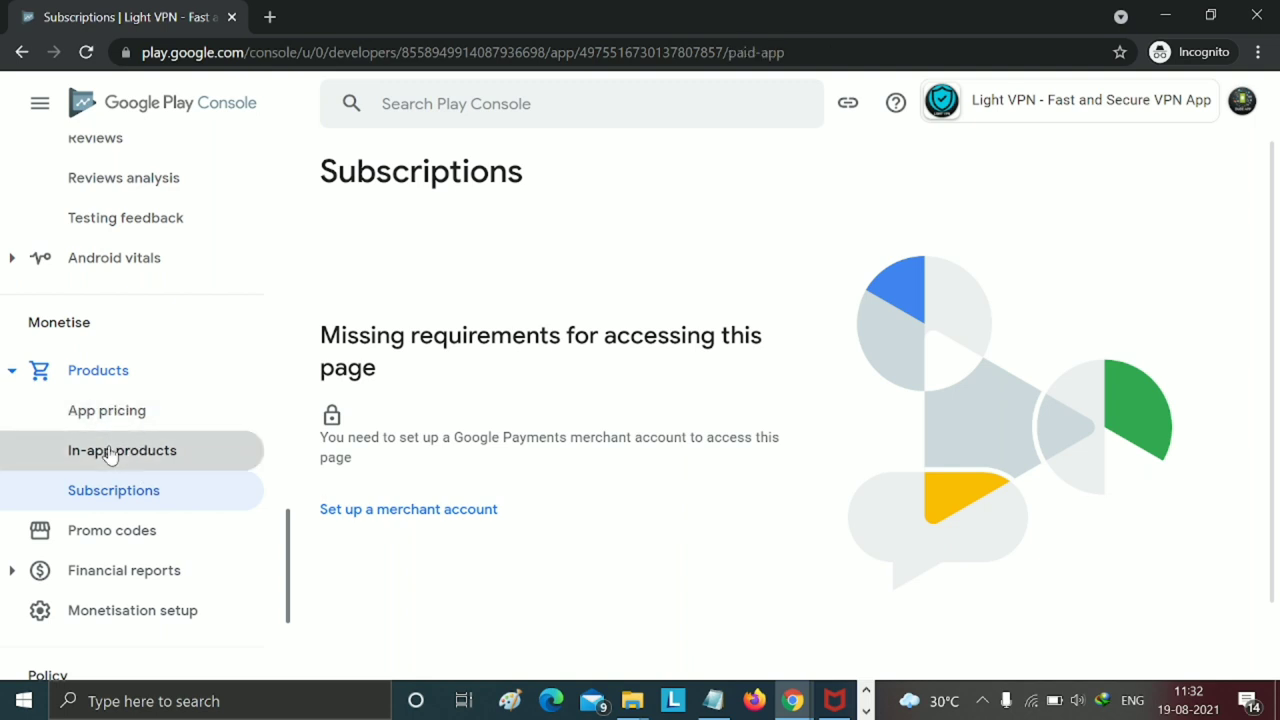
# - Return to Subscriptions and start setting up a merchant account
pyautogui.click(110, 452)
pyautogui.click(114, 491)
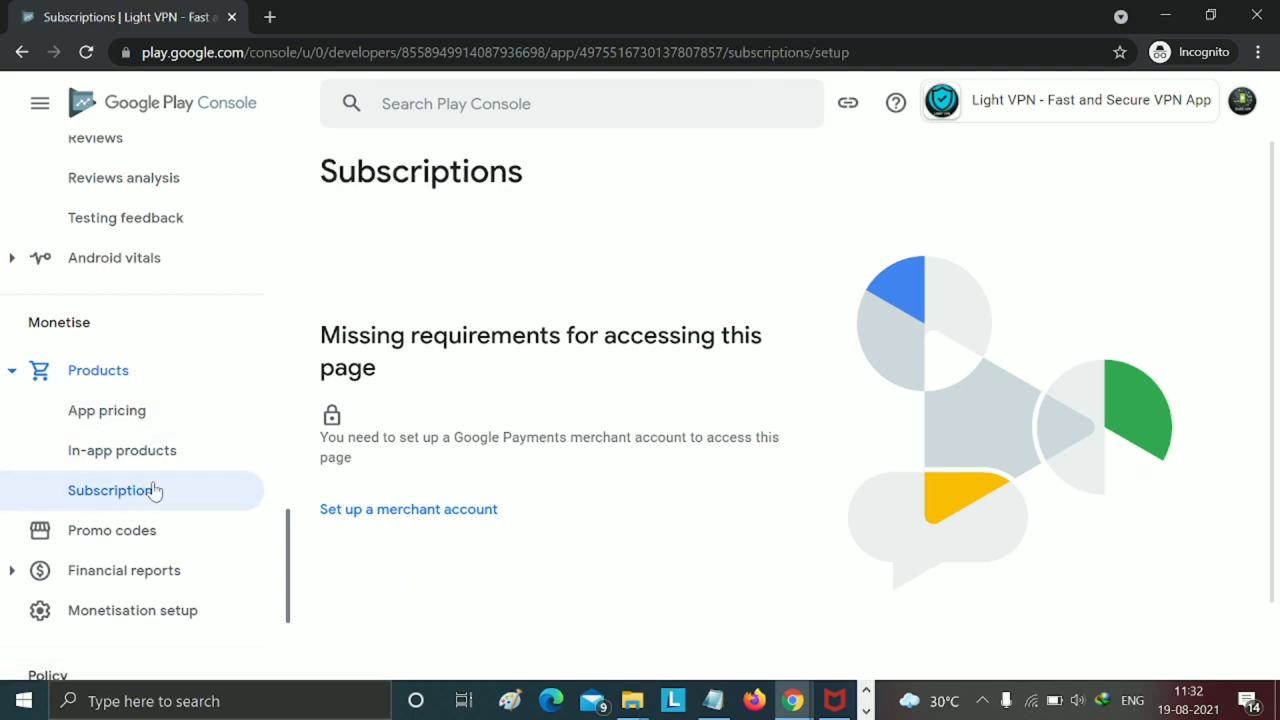
pyautogui.scroll(-1, 460, 333)
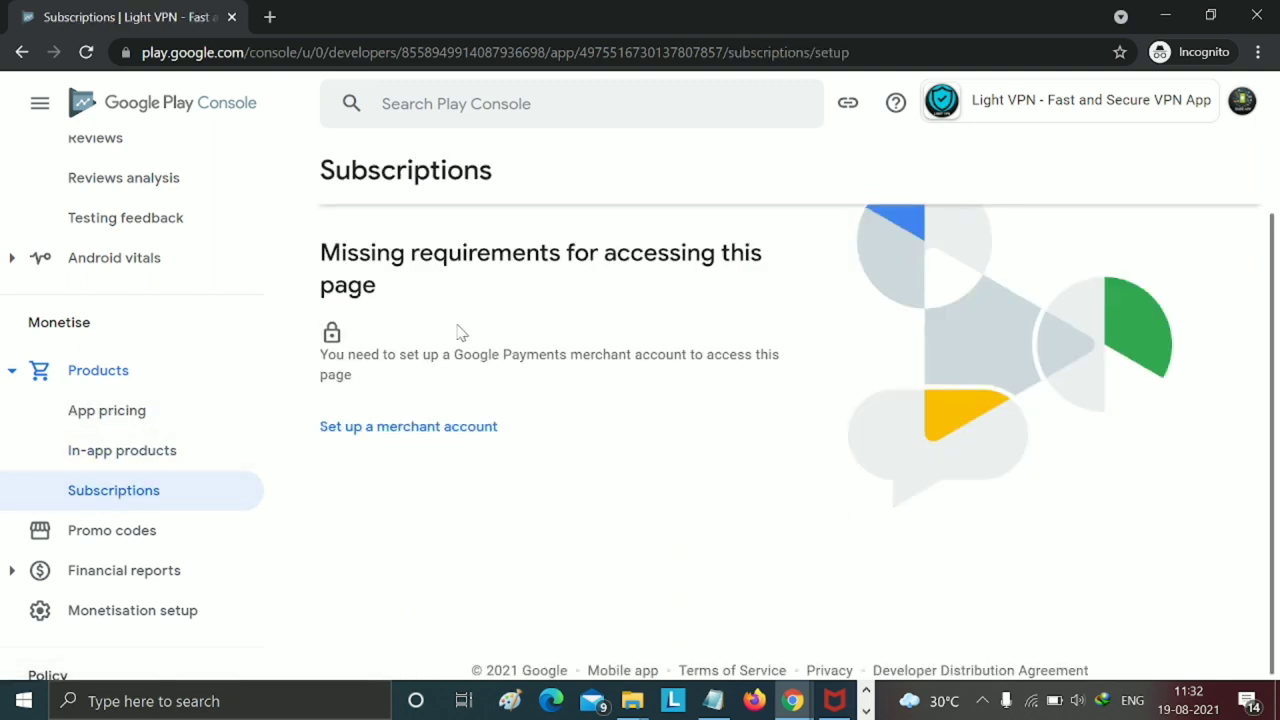
pyautogui.click(430, 432)
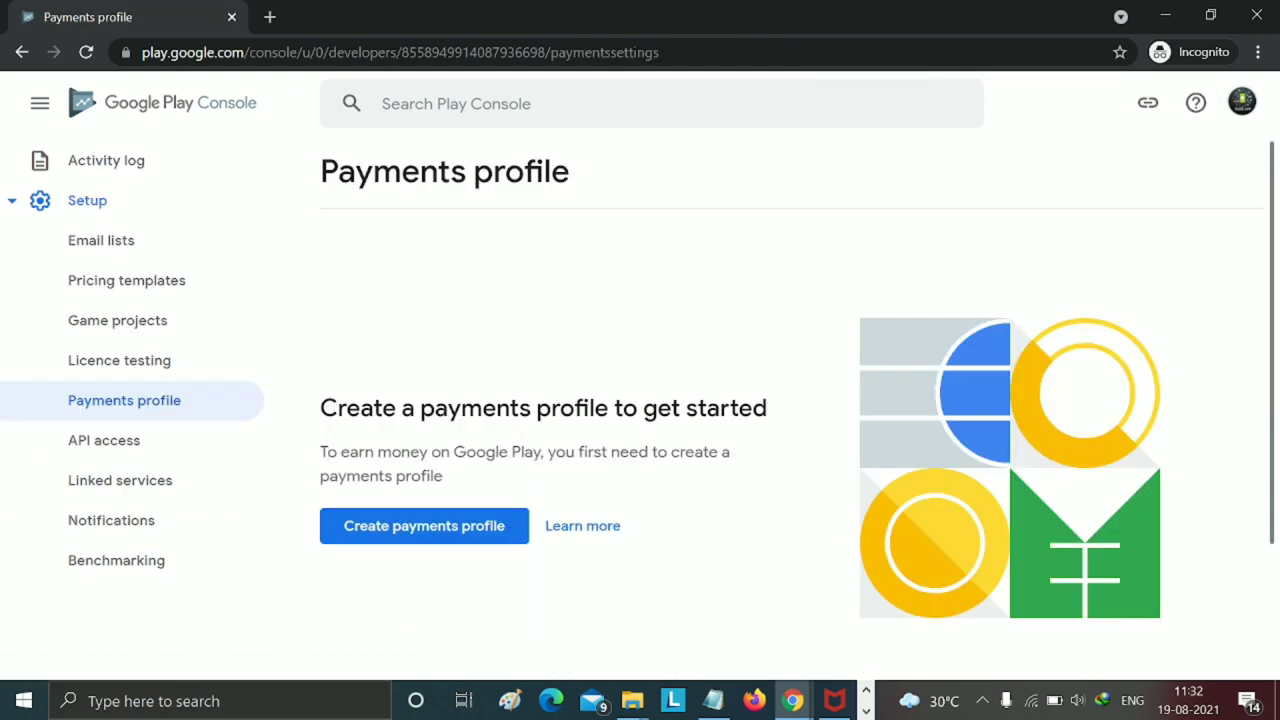
# - Create a new payments profile for Dude Team (Services, support e-mail) and submit it
pyautogui.click(500, 527)
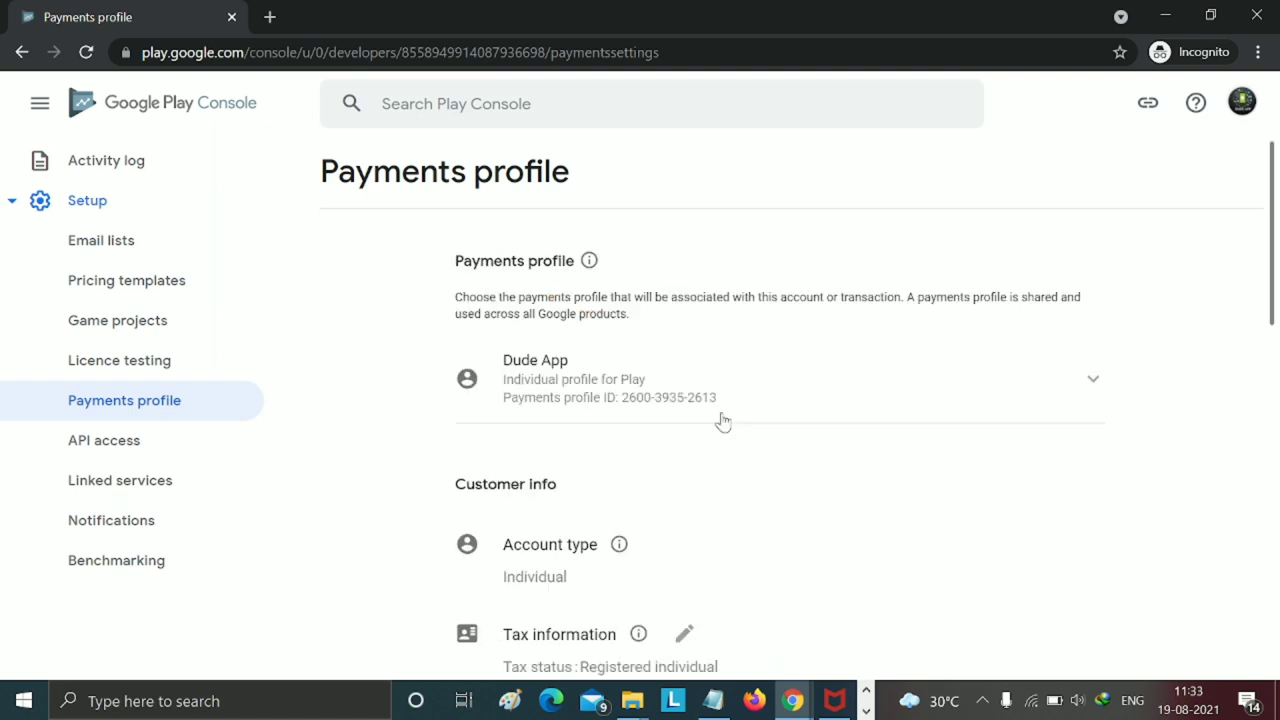
pyautogui.scroll(-3, 723, 421)
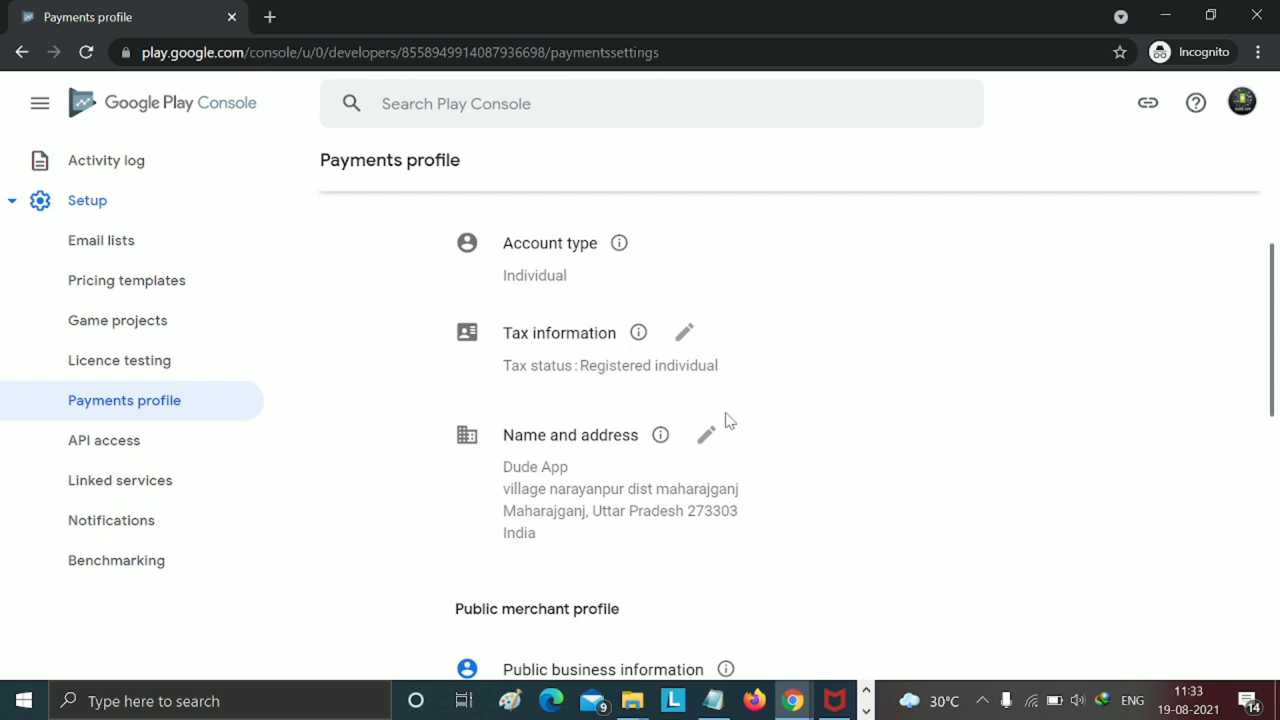
pyautogui.scroll(-5, 727, 421)
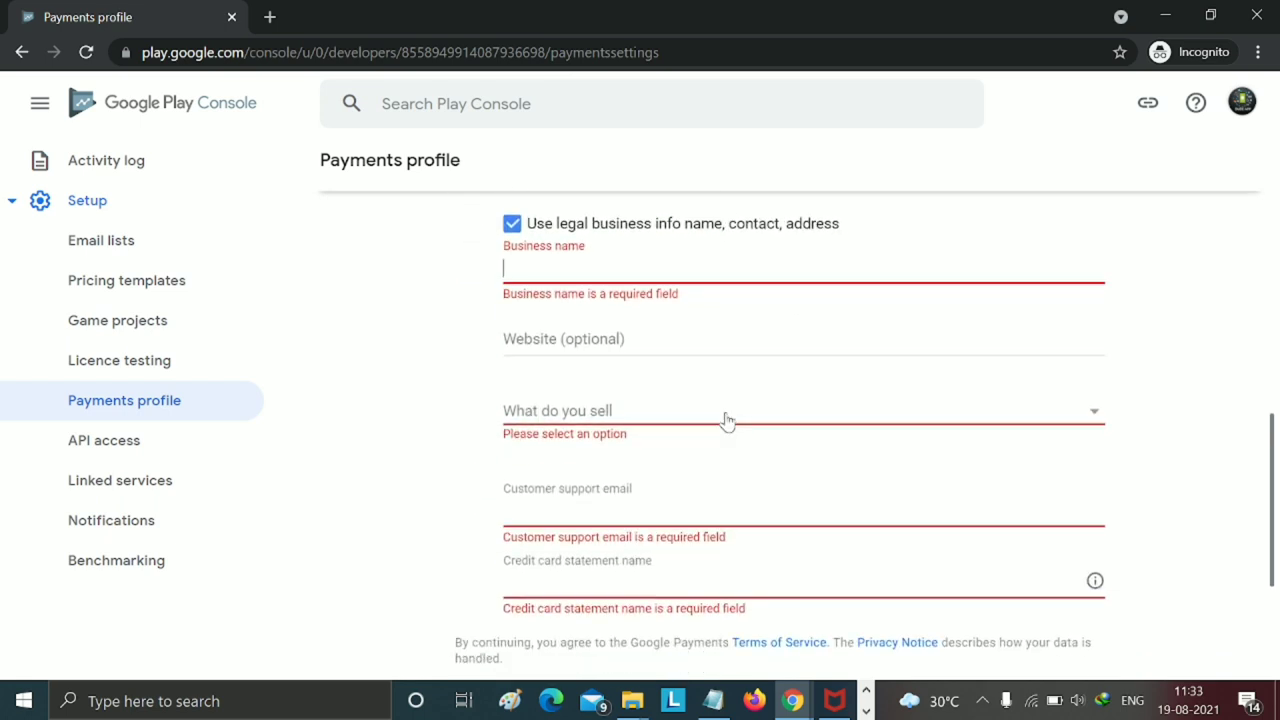
pyautogui.scroll(-2, 727, 421)
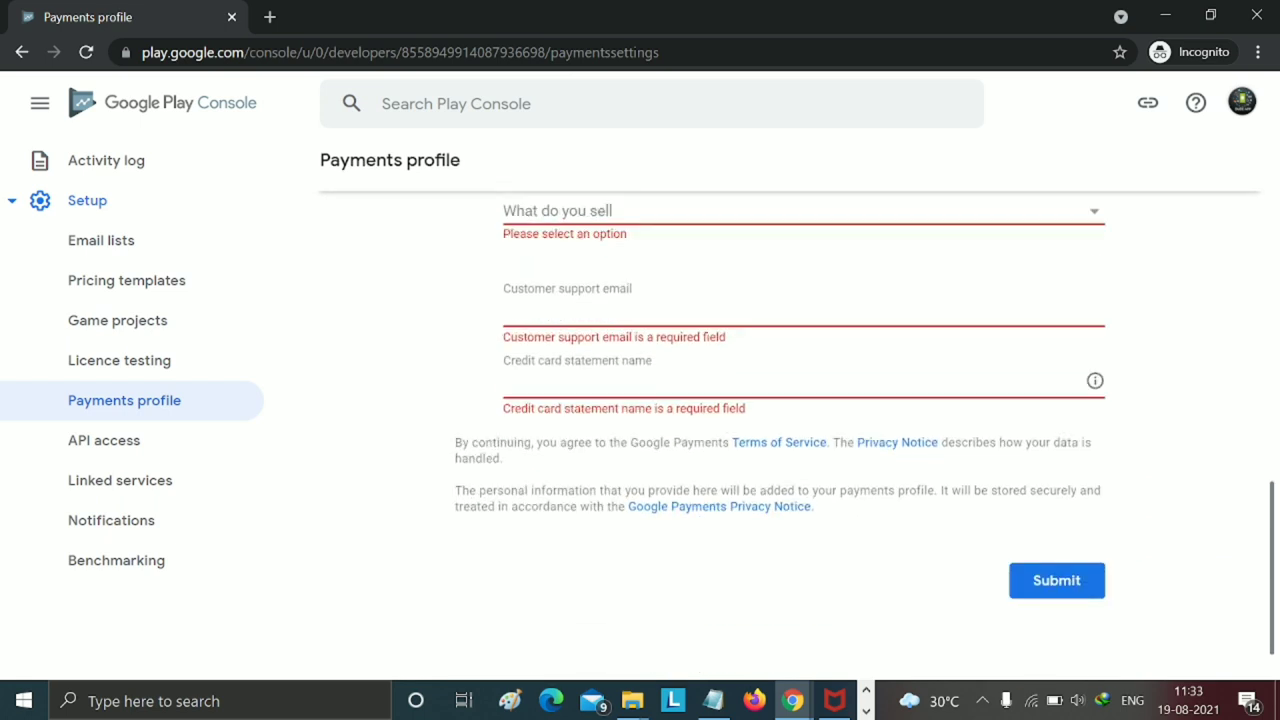
pyautogui.scroll(2, 727, 421)
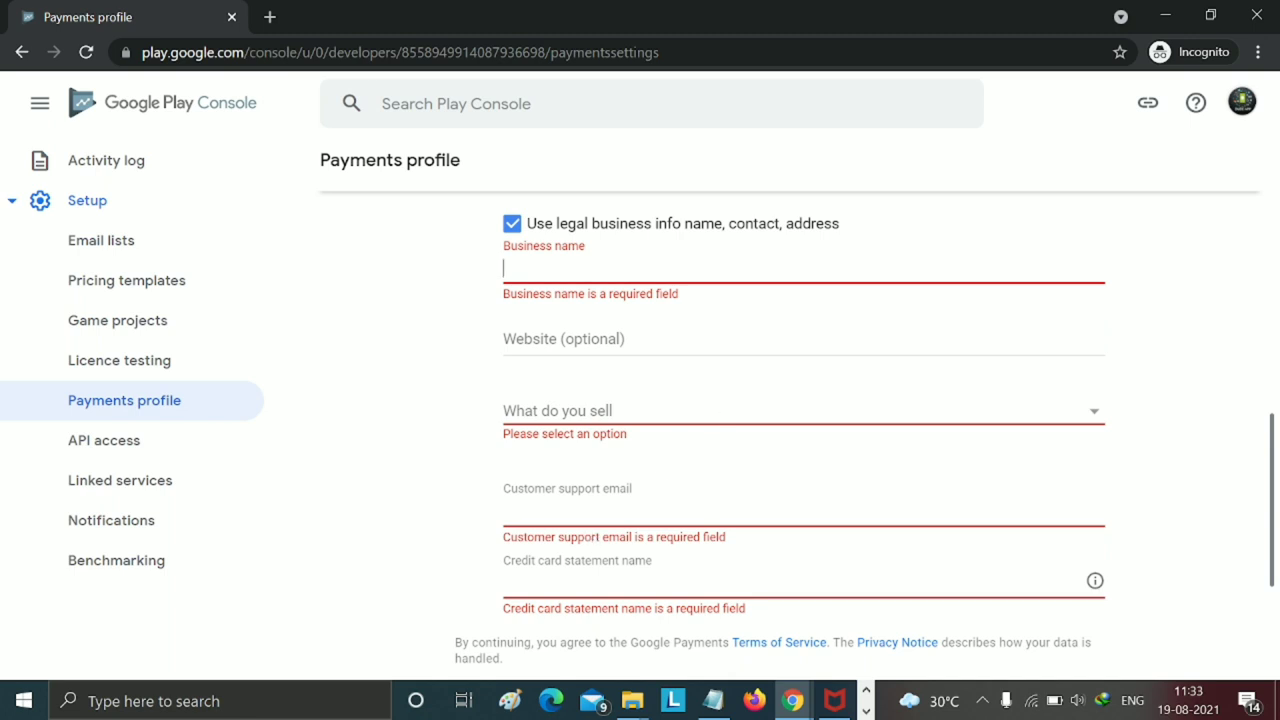
pyautogui.write('m')
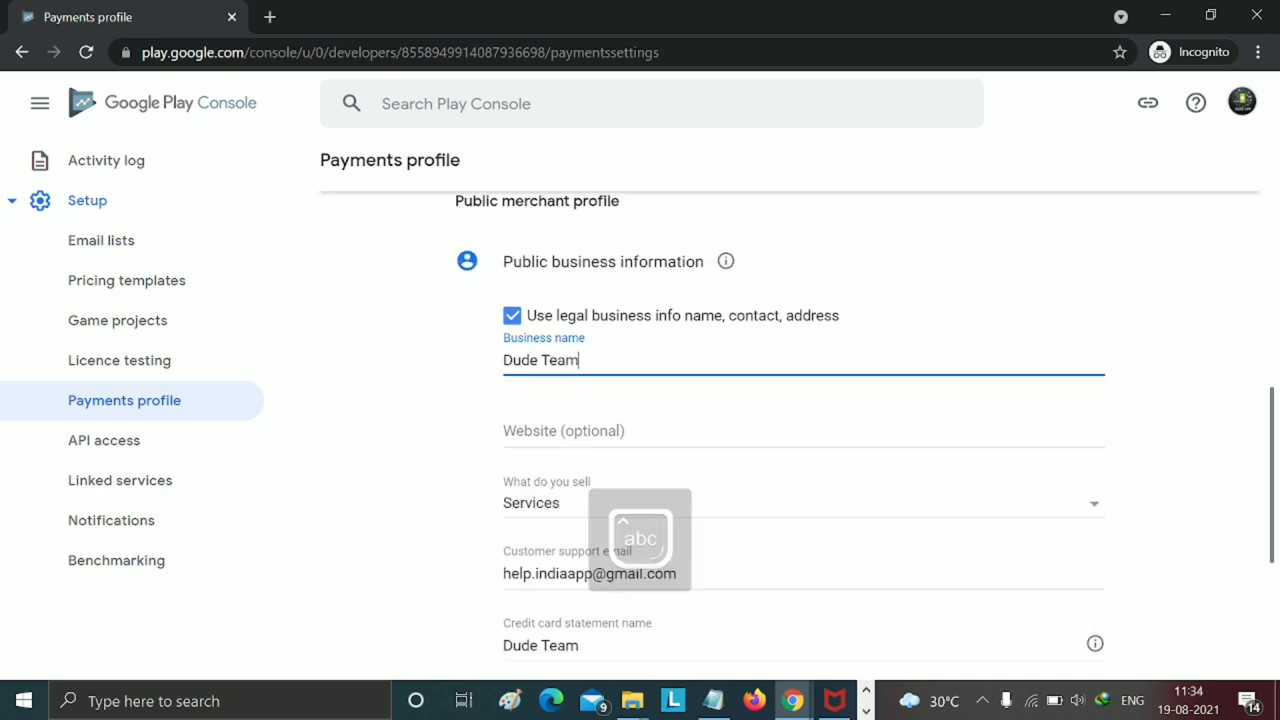
pyautogui.scroll(2, 577, 371)
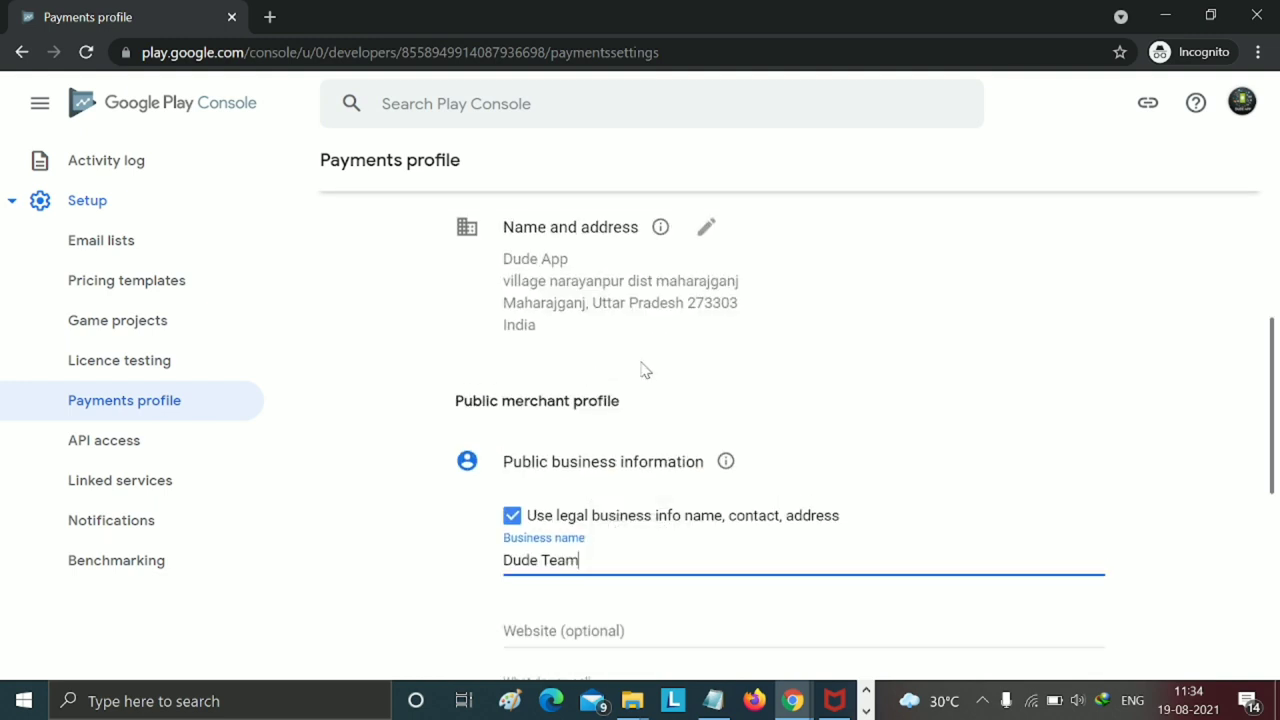
pyautogui.scroll(-4, 644, 370)
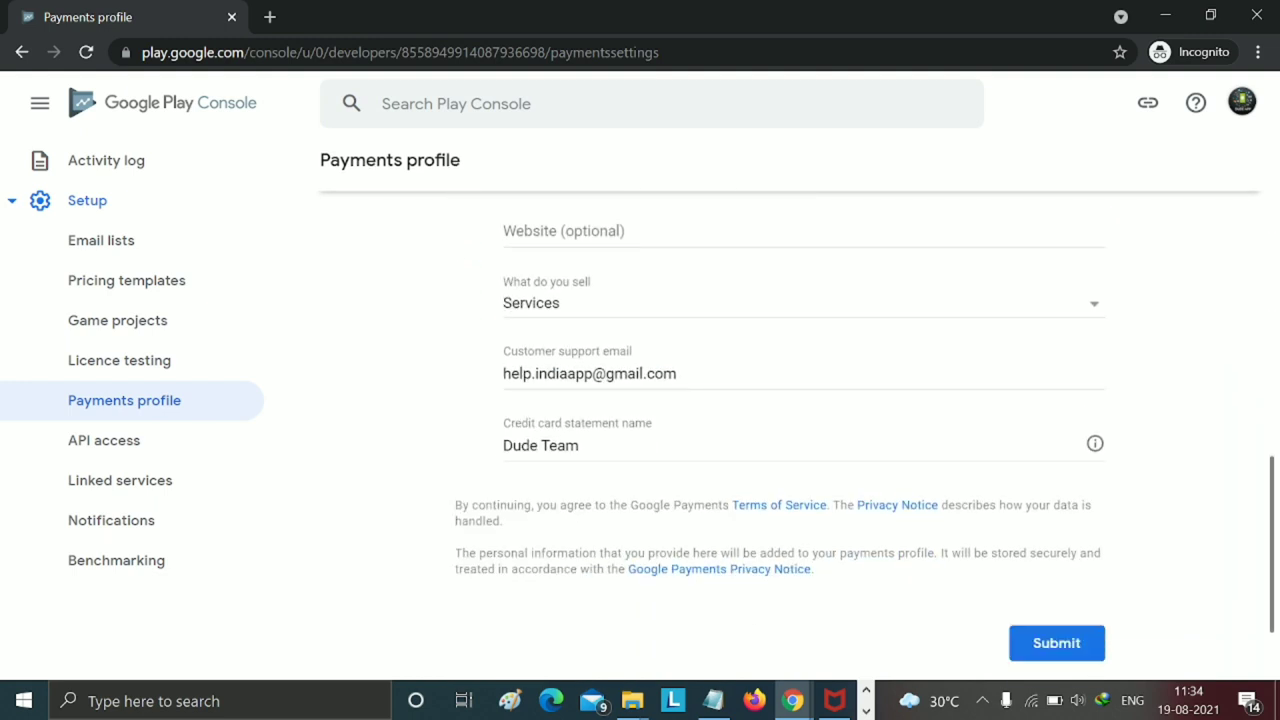
pyautogui.scroll(-1, 937, 489)
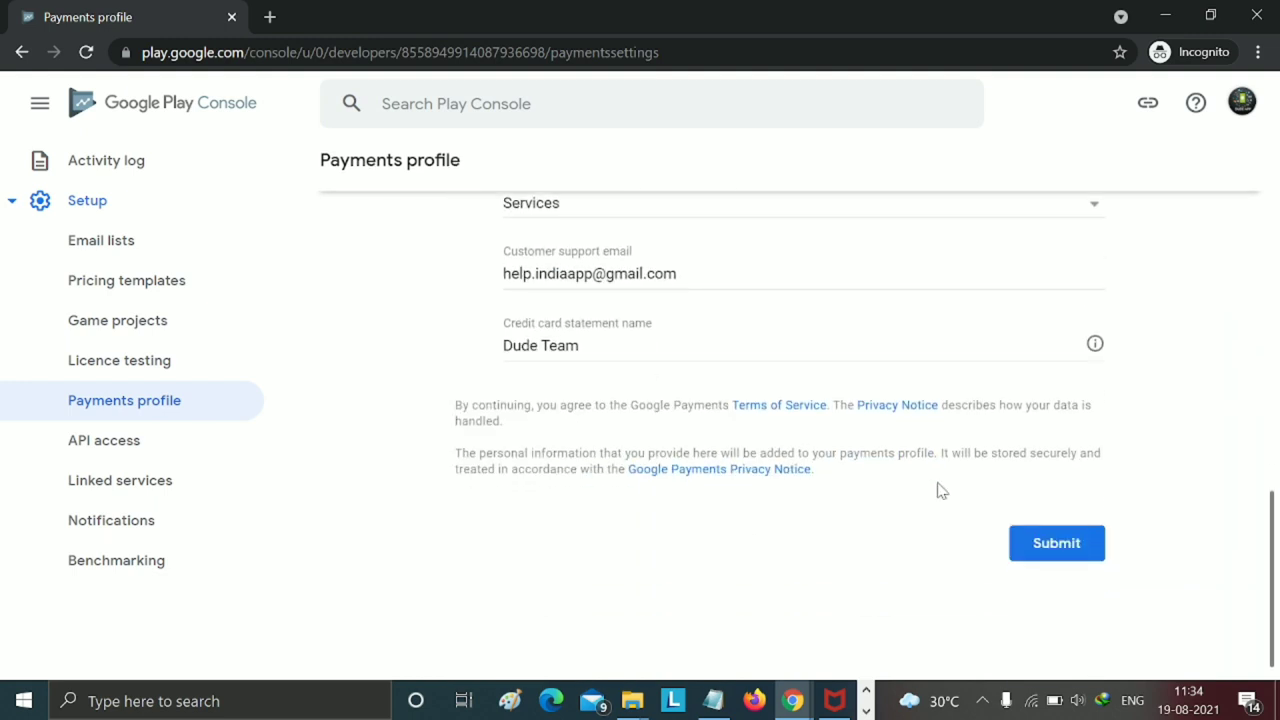
pyautogui.click(1028, 543)
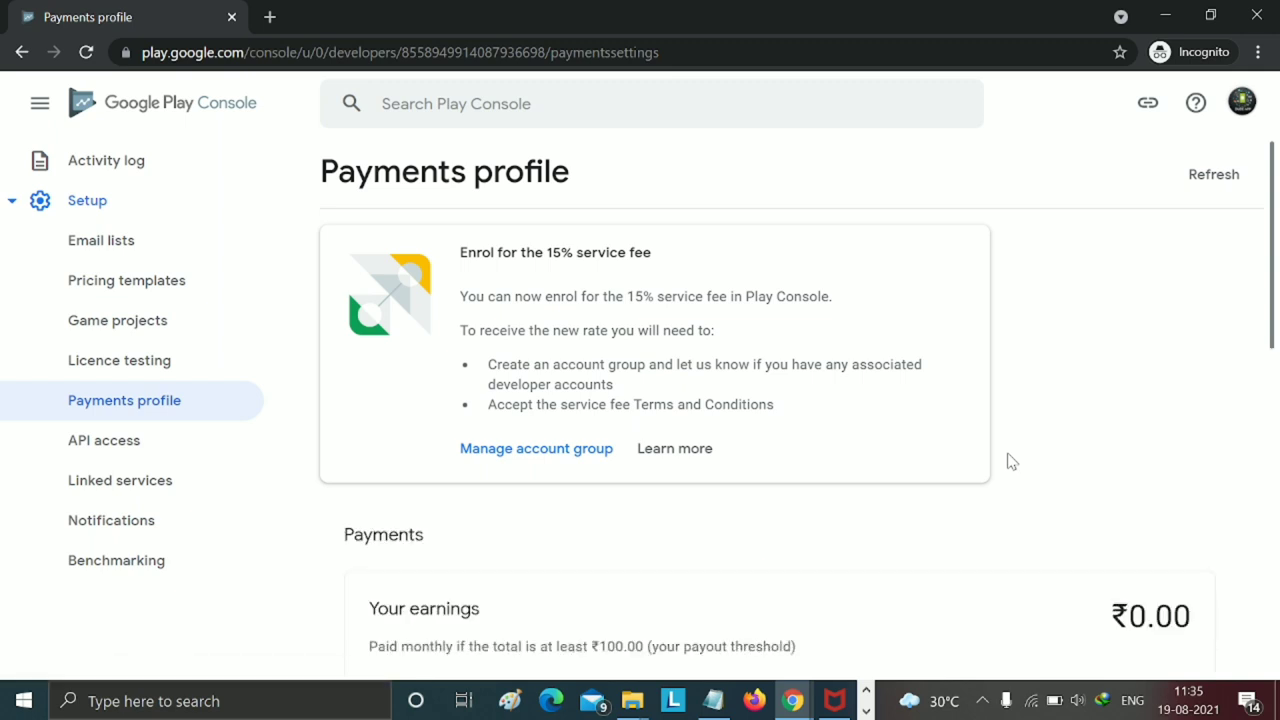
# - Add a bank account payment method and try saving it with IFSC code and account number empty
pyautogui.scroll(-3, 829, 480)
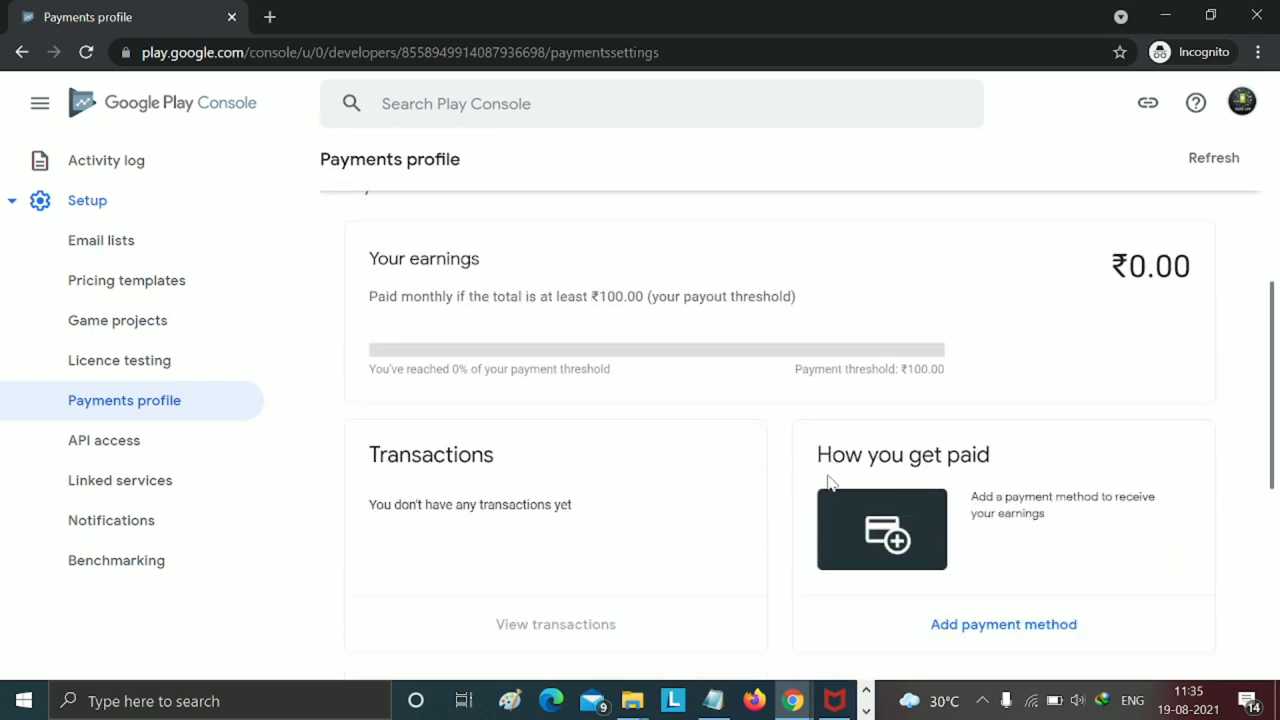
pyautogui.scroll(-3, 828, 482)
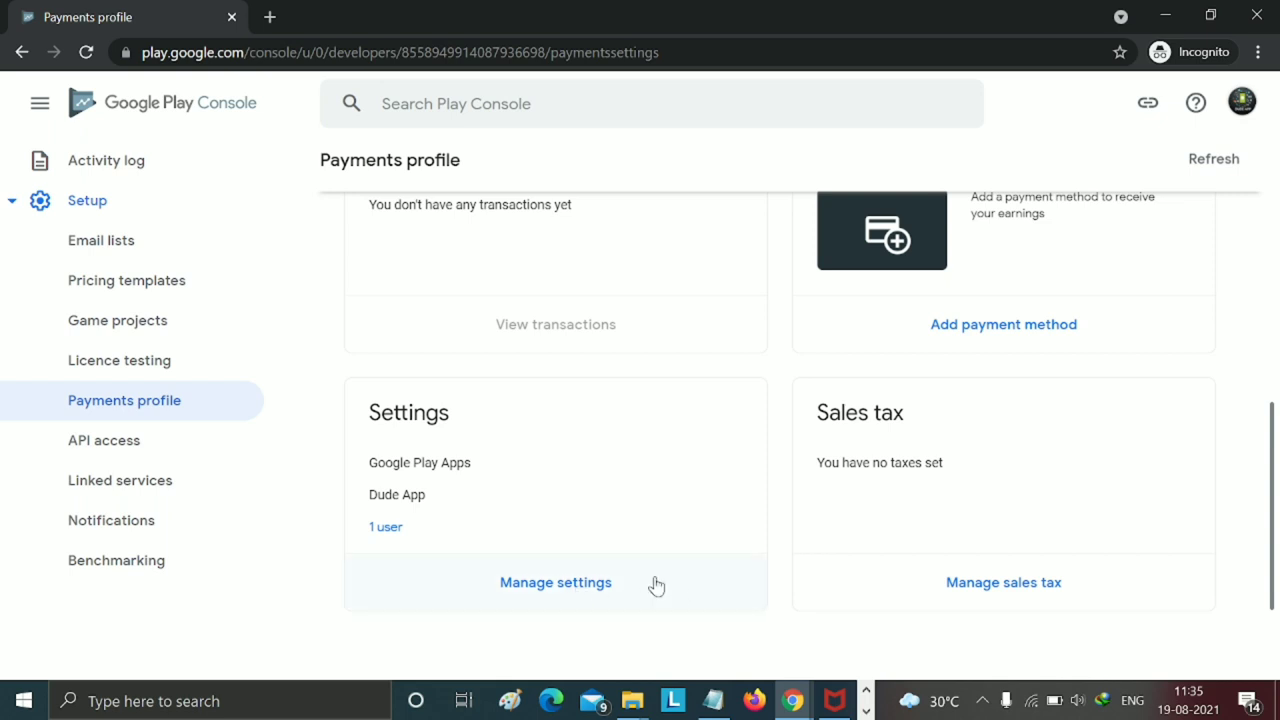
pyautogui.scroll(2, 760, 550)
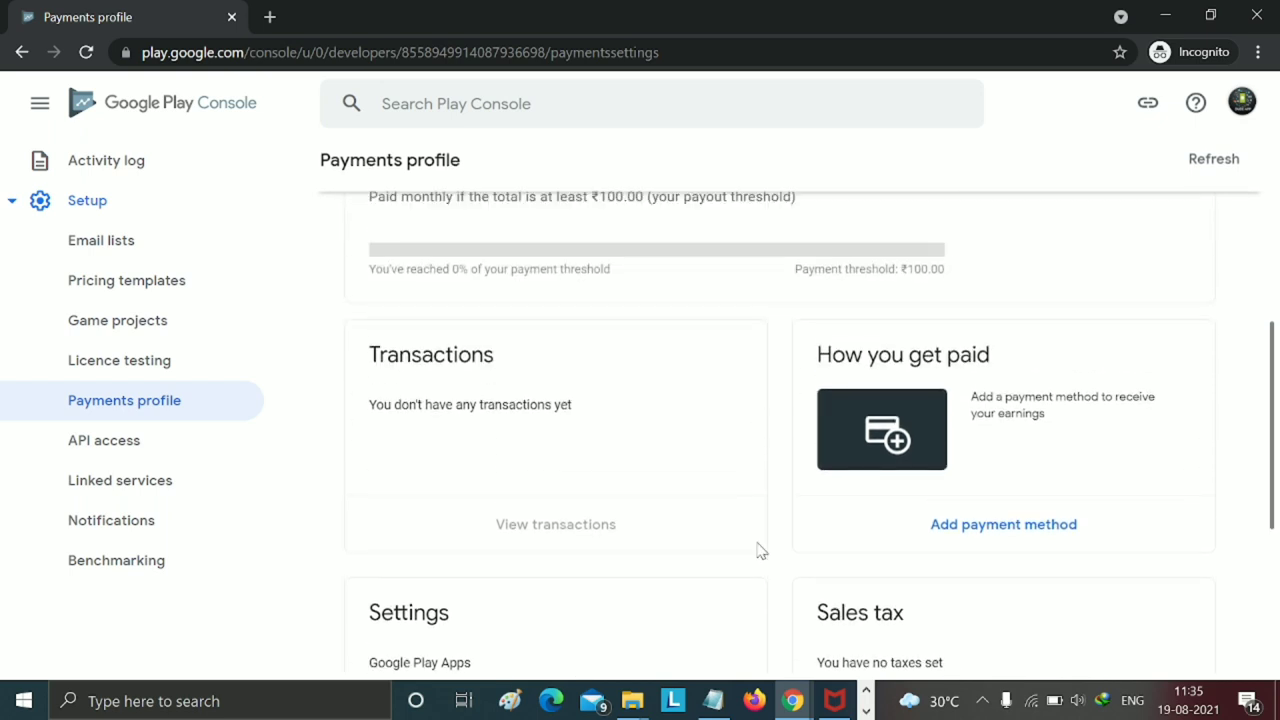
pyautogui.scroll(-1, 990, 530)
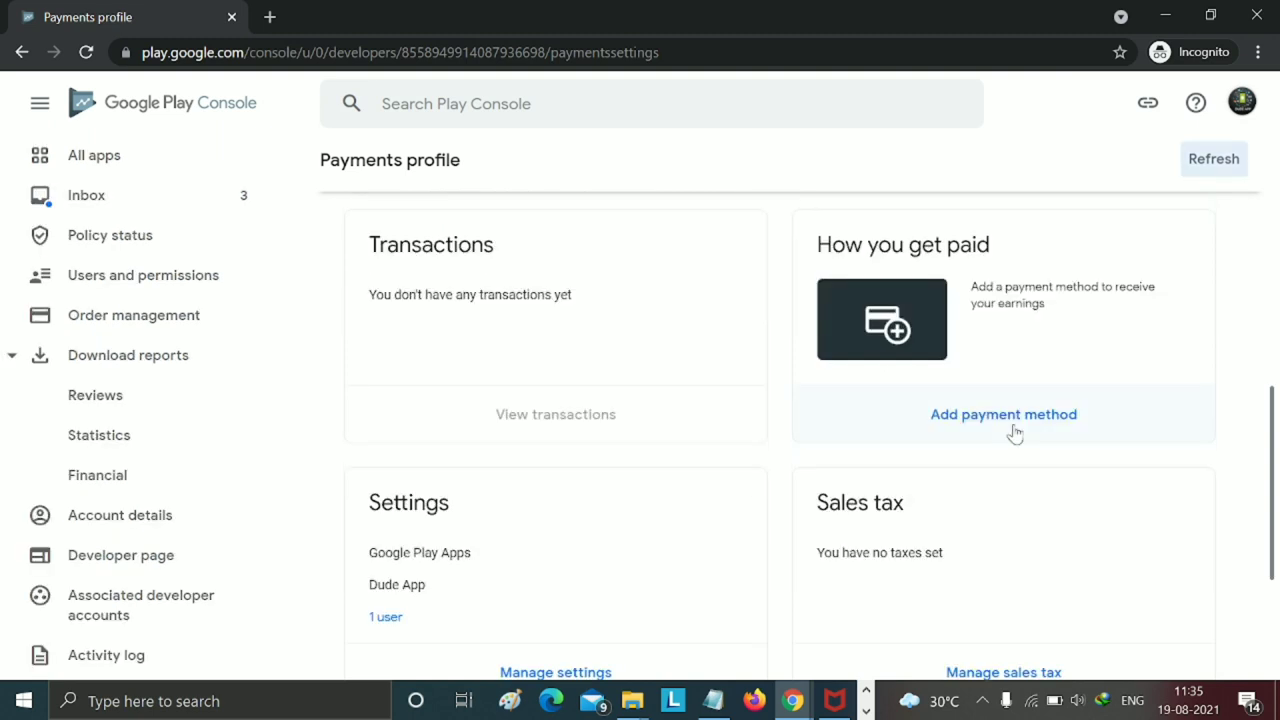
pyautogui.click(1015, 433)
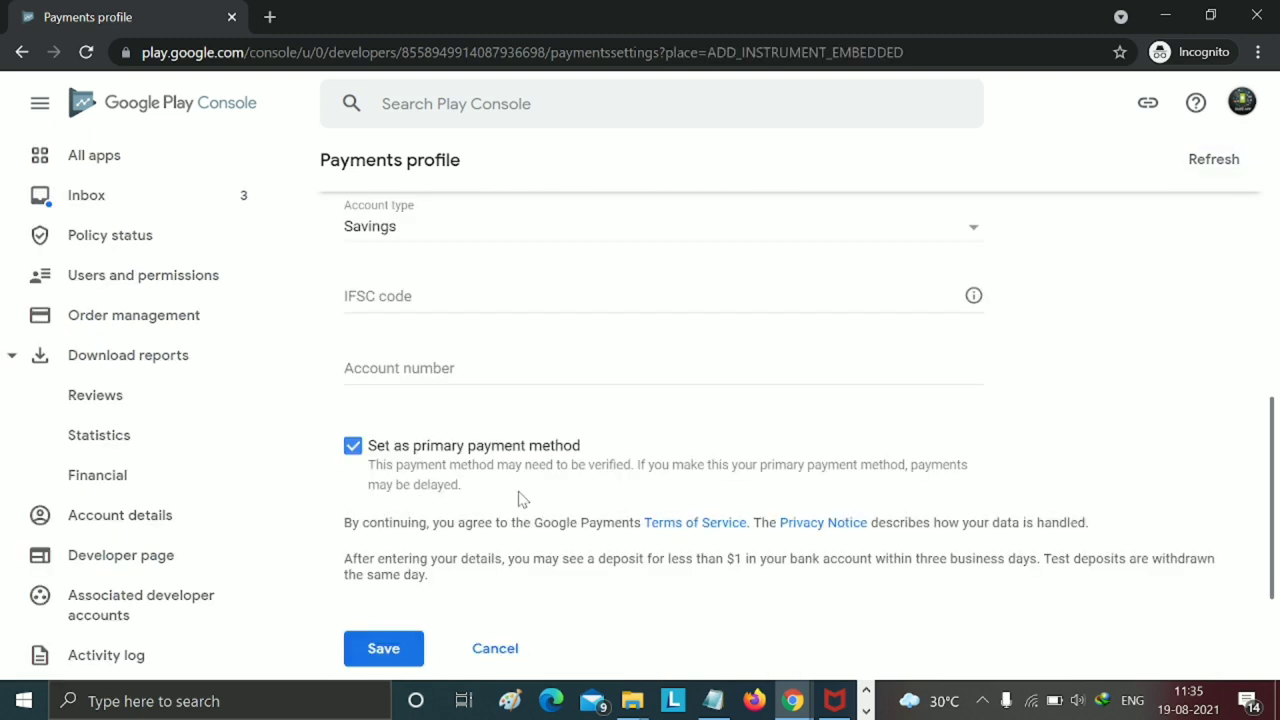
pyautogui.scroll(2, 596, 423)
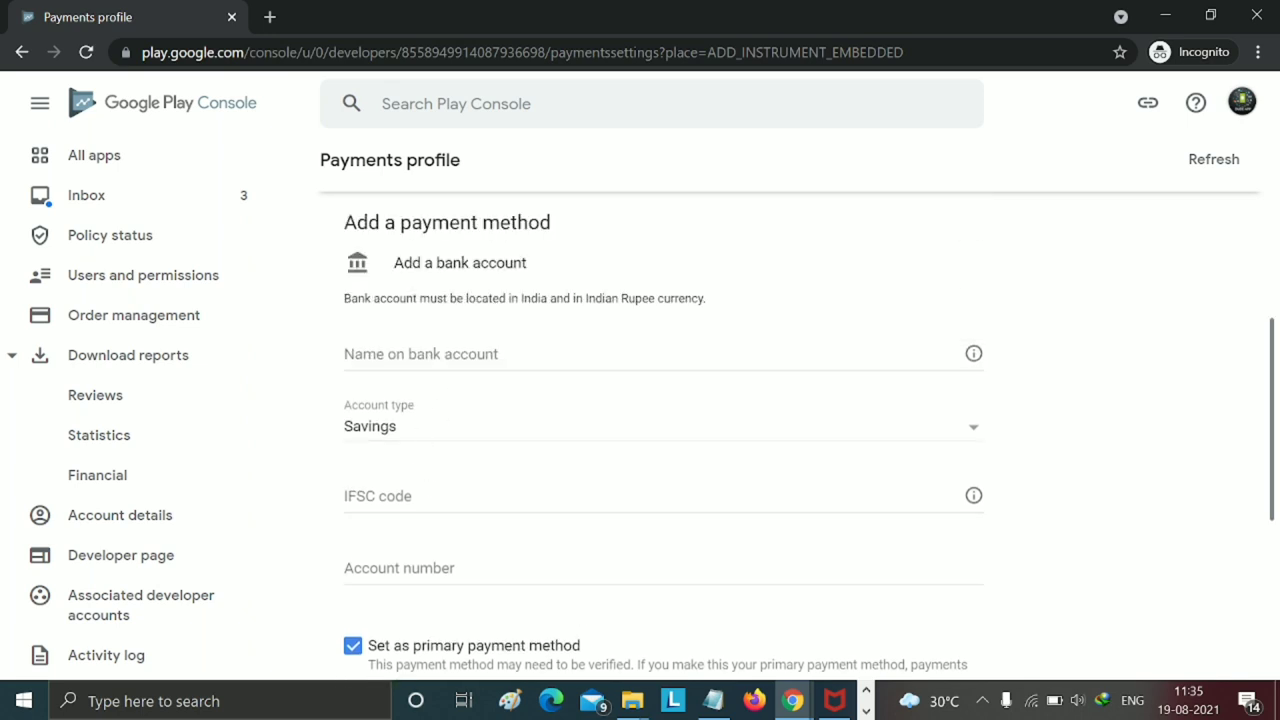
pyautogui.scroll(-3, 500, 560)
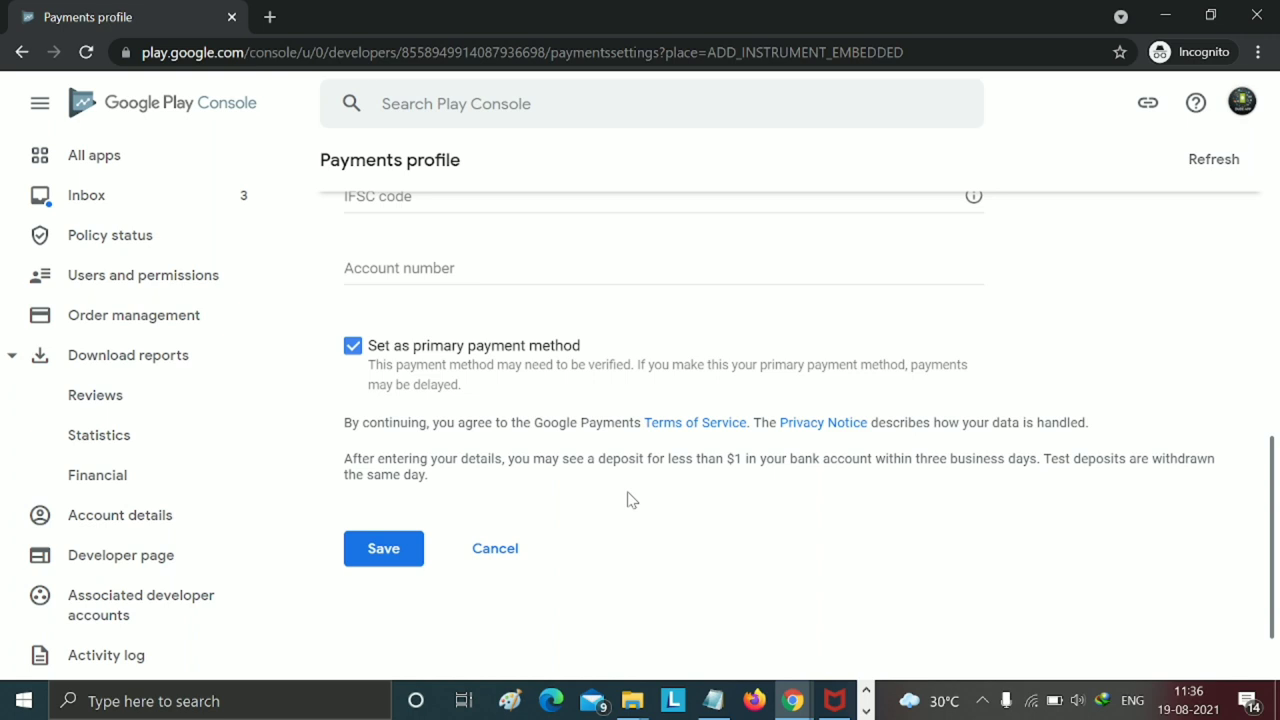
pyautogui.click(383, 548)
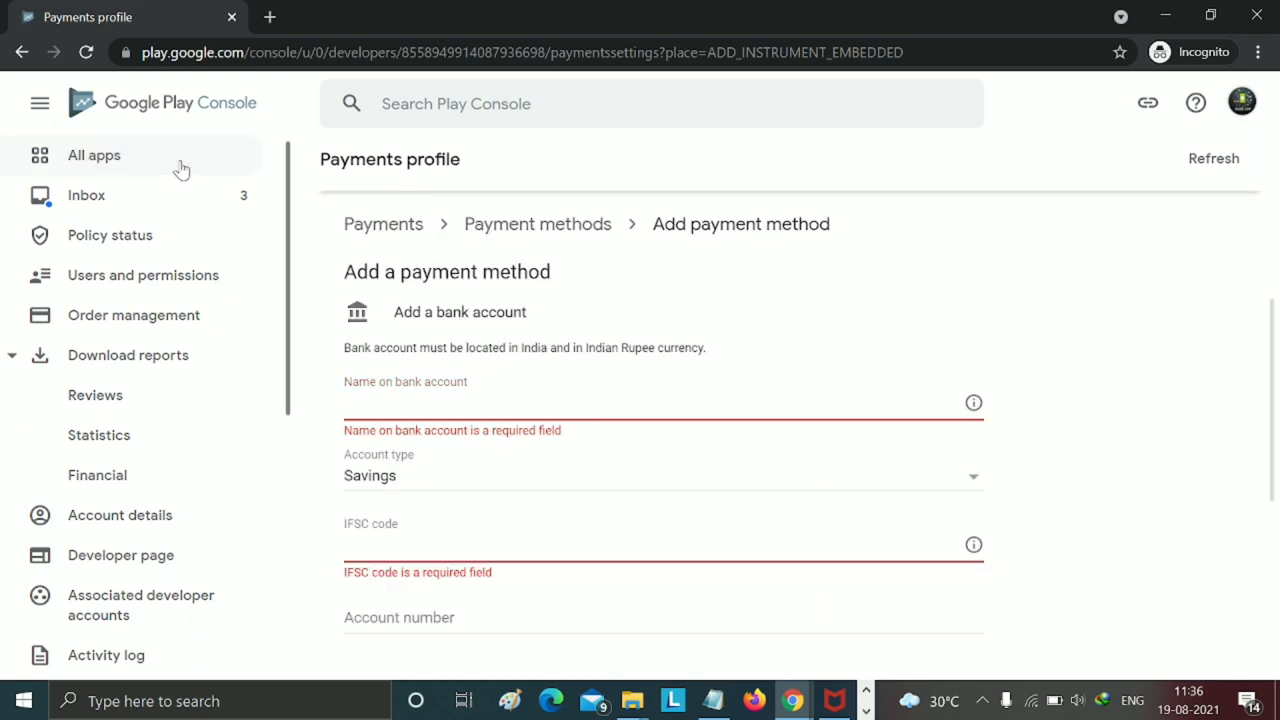
# - Reopen Light VPN from All apps and start a new subscription under Products > Subscriptions
pyautogui.click(180, 166)
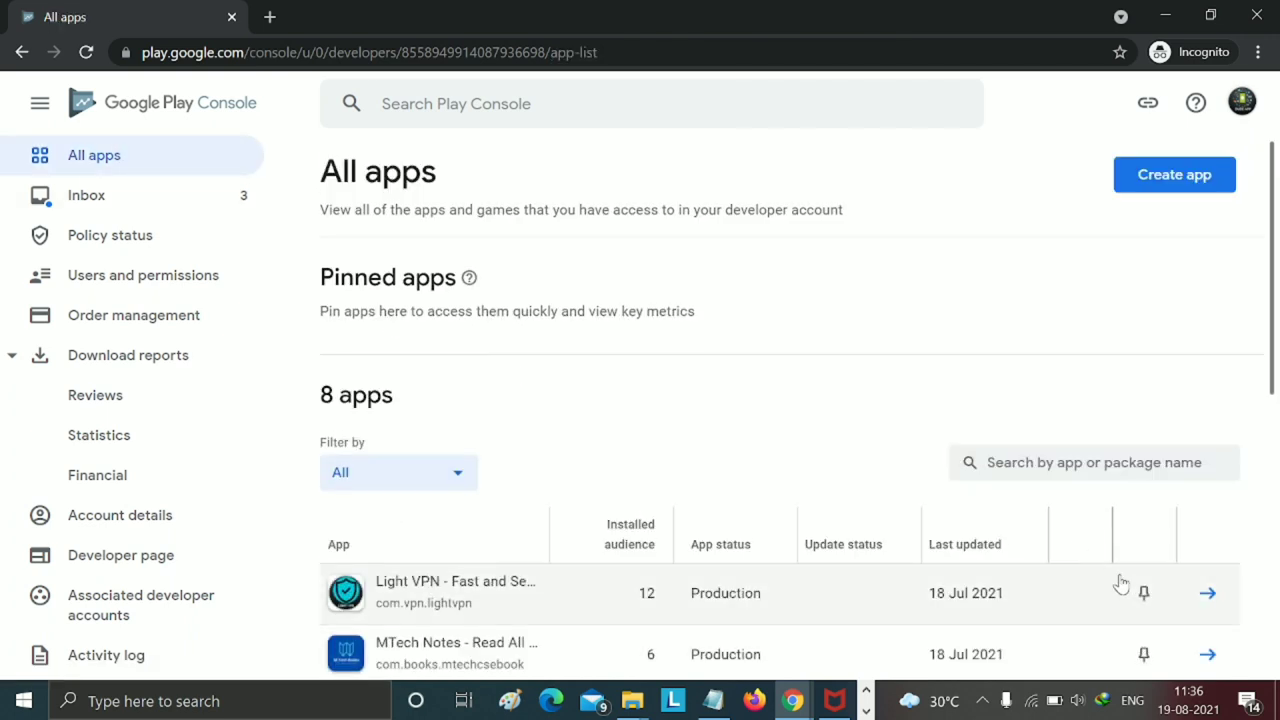
pyautogui.click(1205, 597)
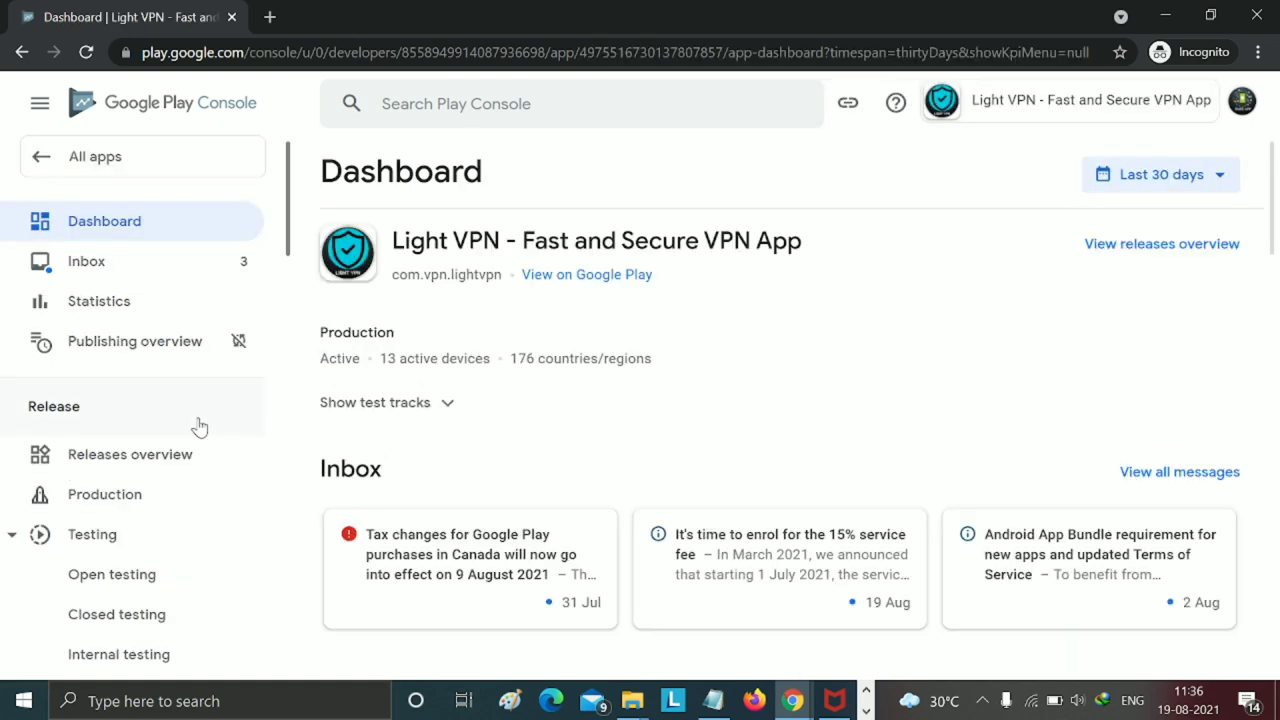
pyautogui.scroll(-10, 200, 427)
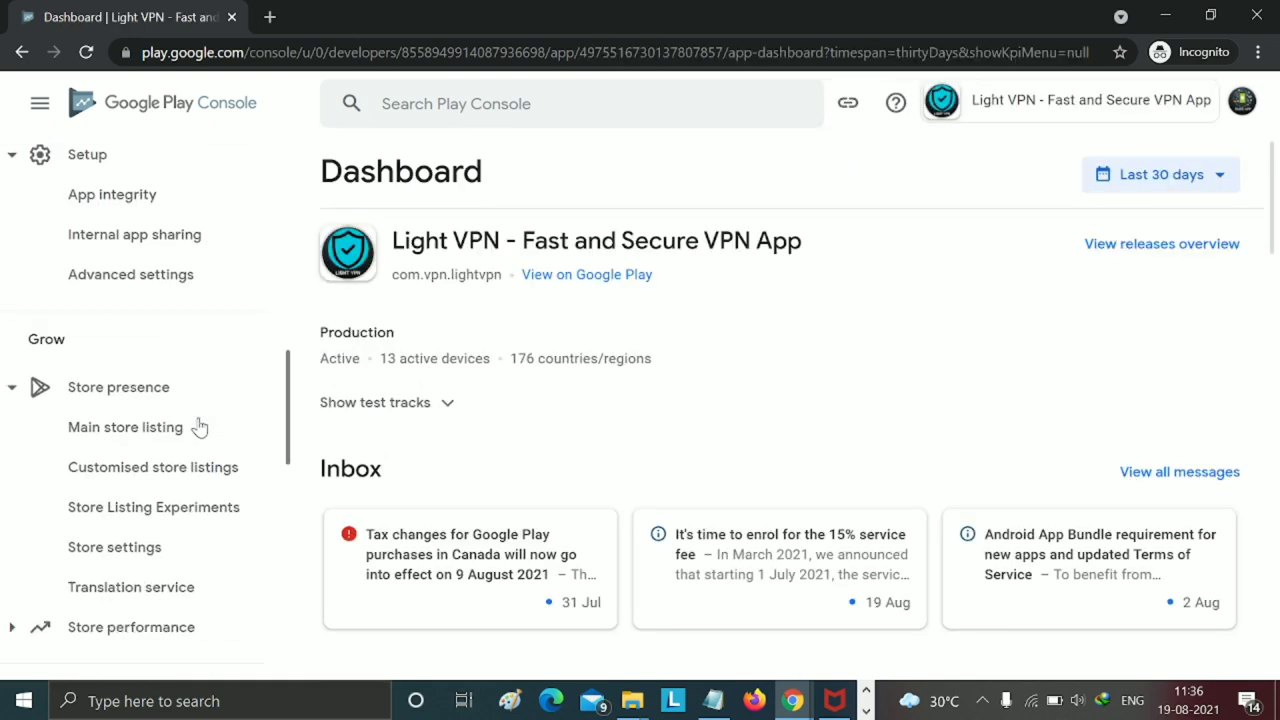
pyautogui.scroll(-3, 152, 503)
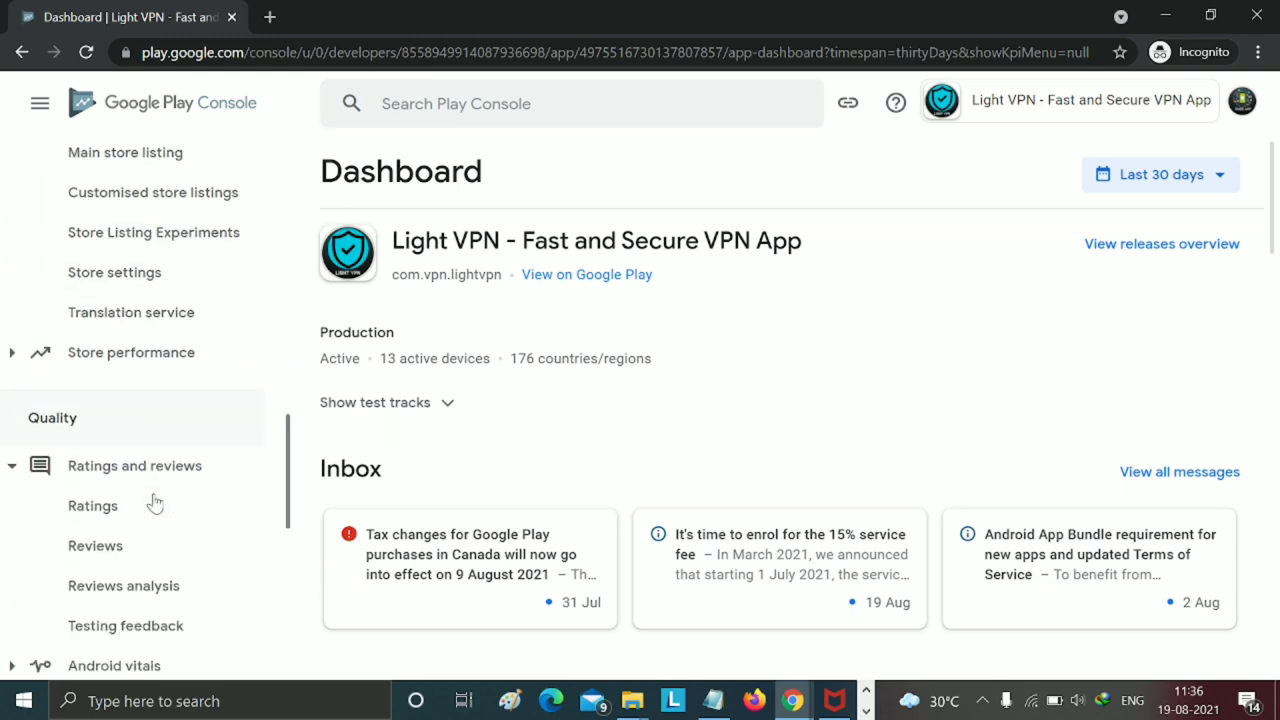
pyautogui.scroll(-5, 155, 503)
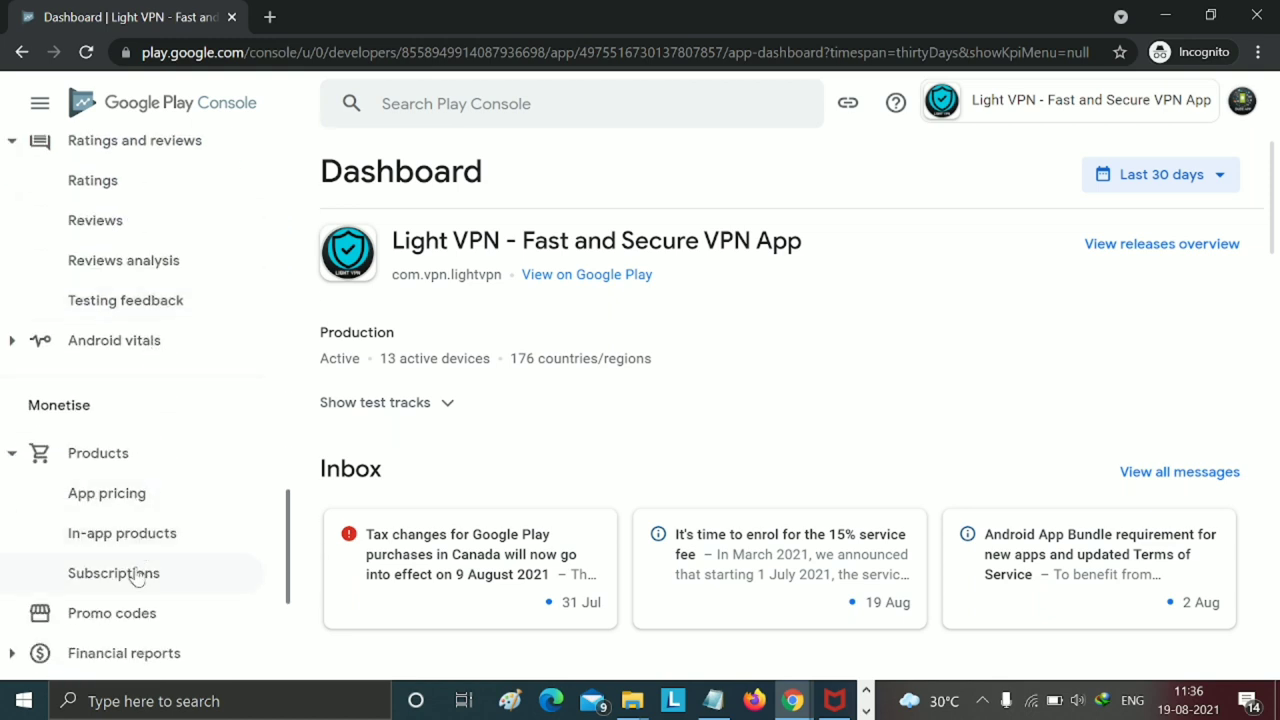
pyautogui.click(138, 578)
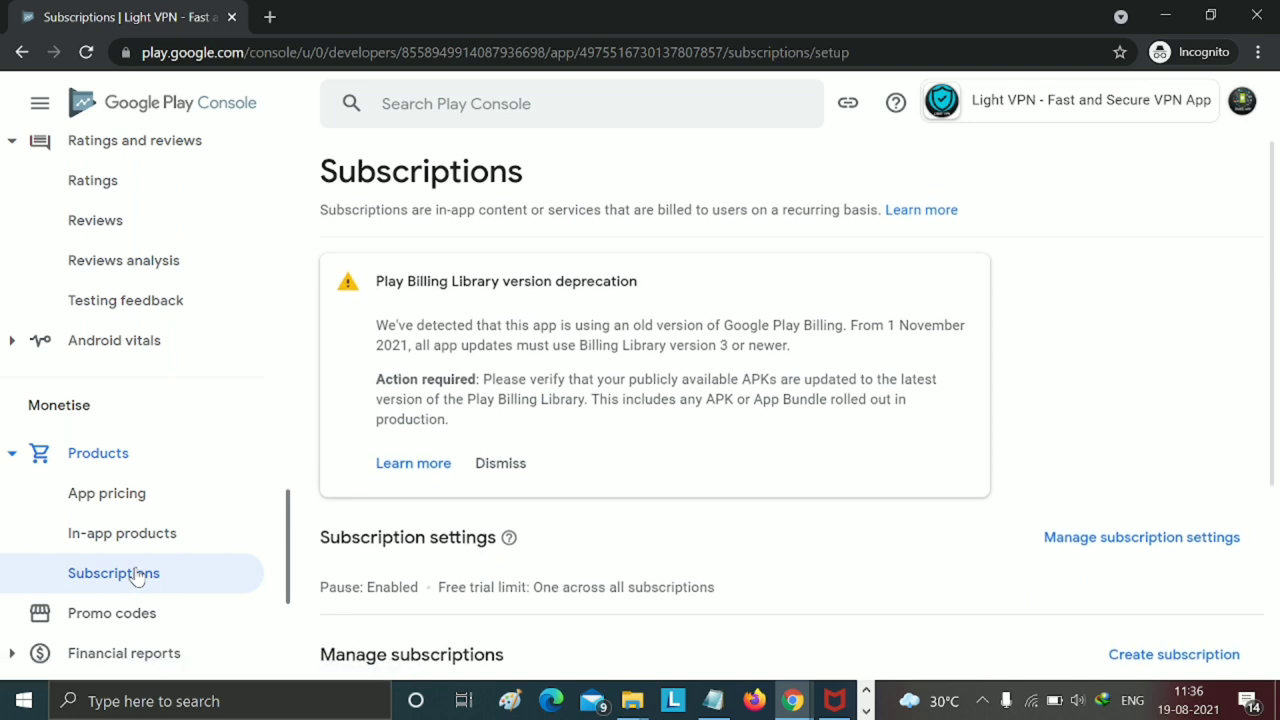
pyautogui.scroll(-3, 694, 446)
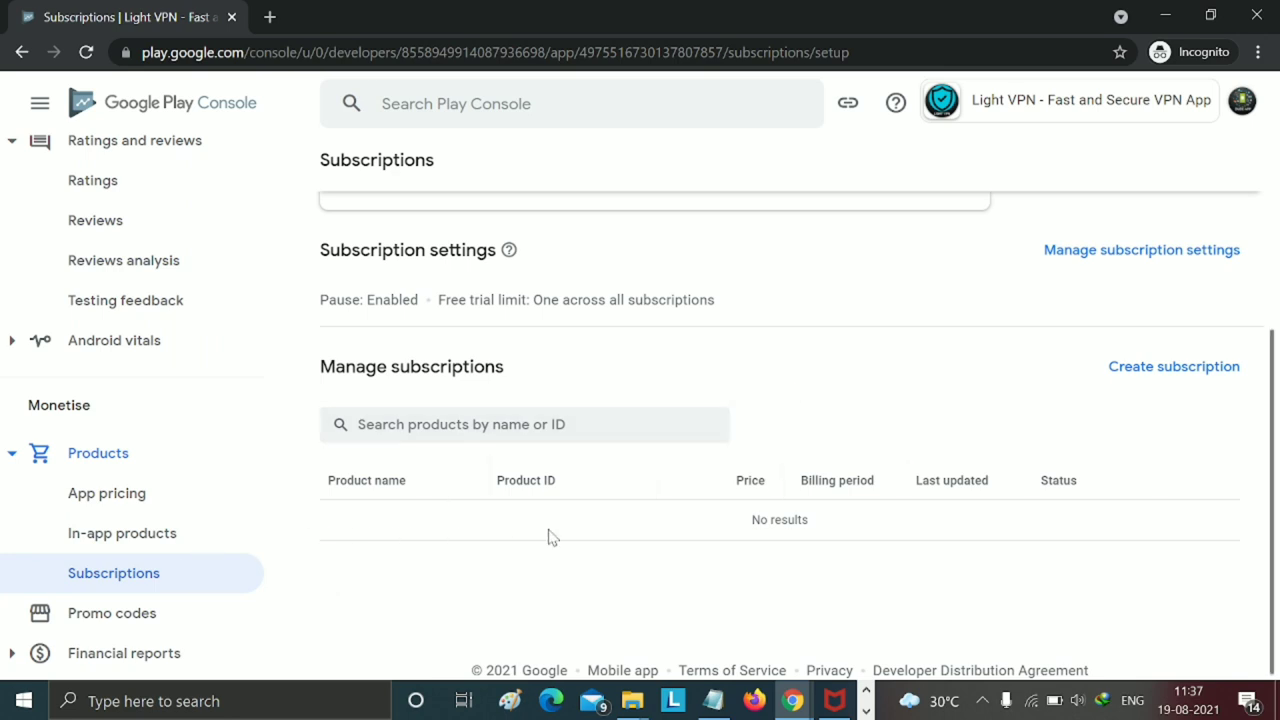
pyautogui.click(1134, 370)
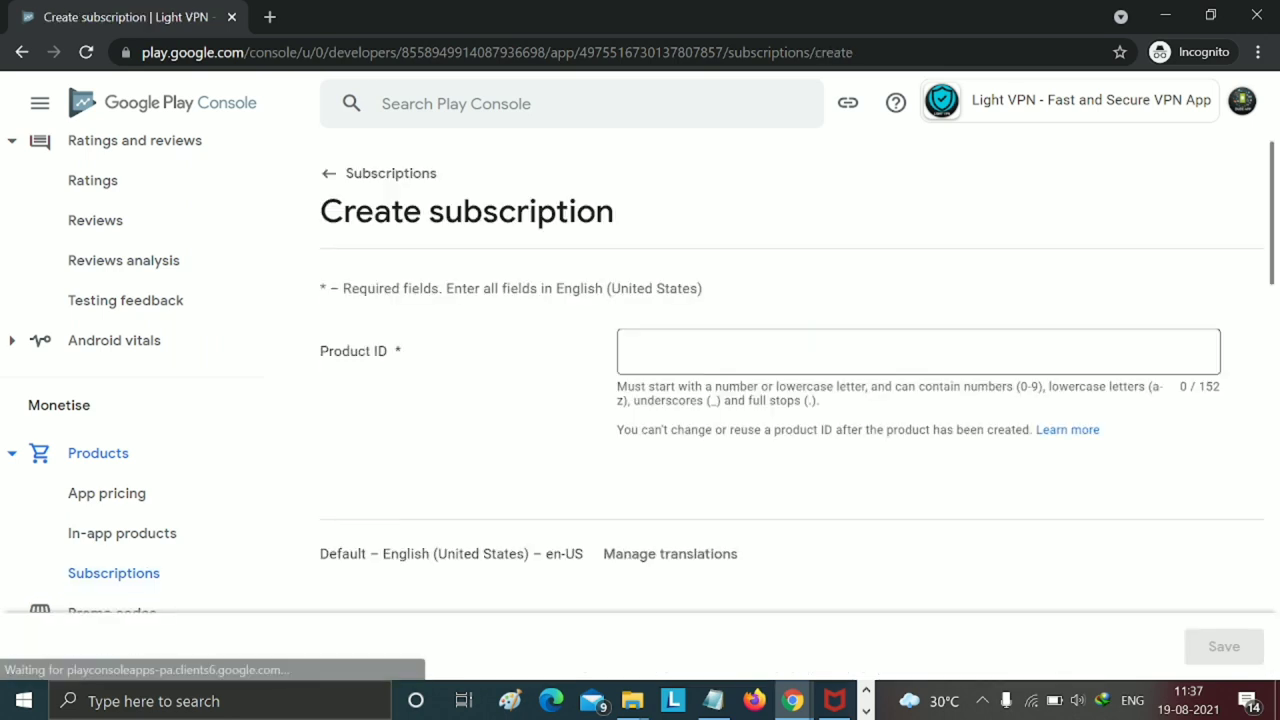
# - Enter vpn1 as the new subscription's Product ID
pyautogui.click(803, 351)
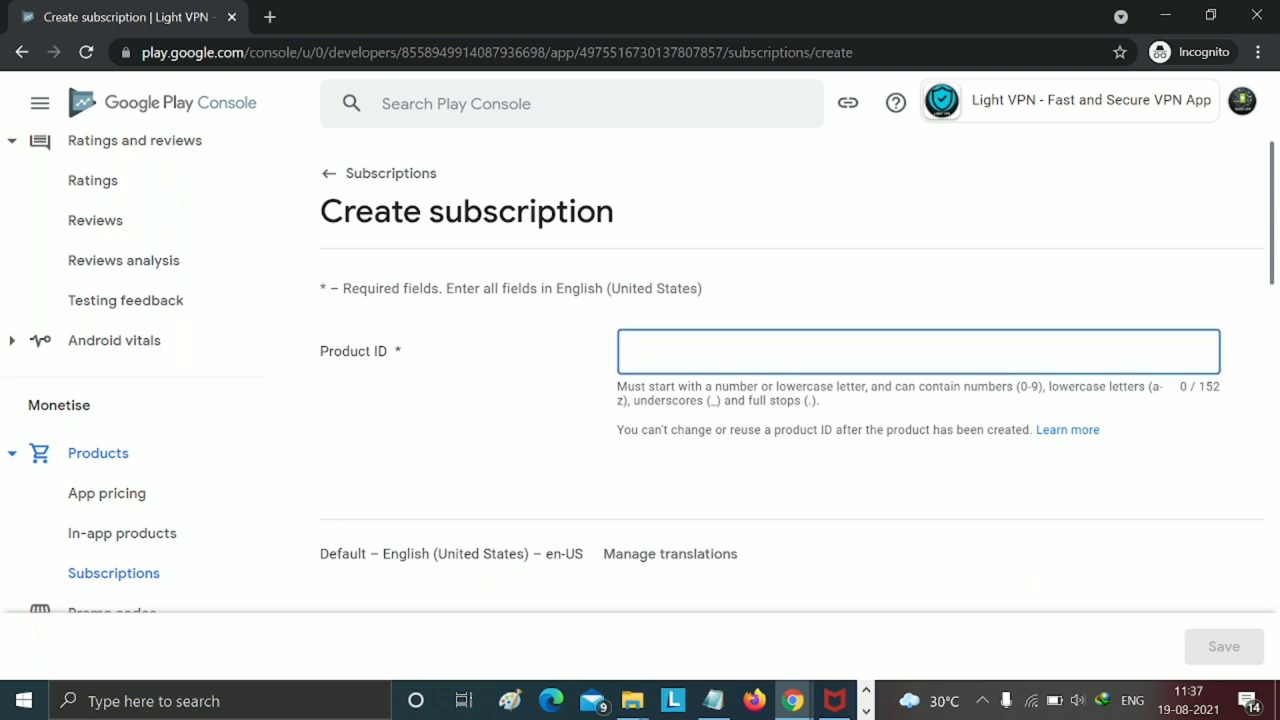
pyautogui.write('vpn1')
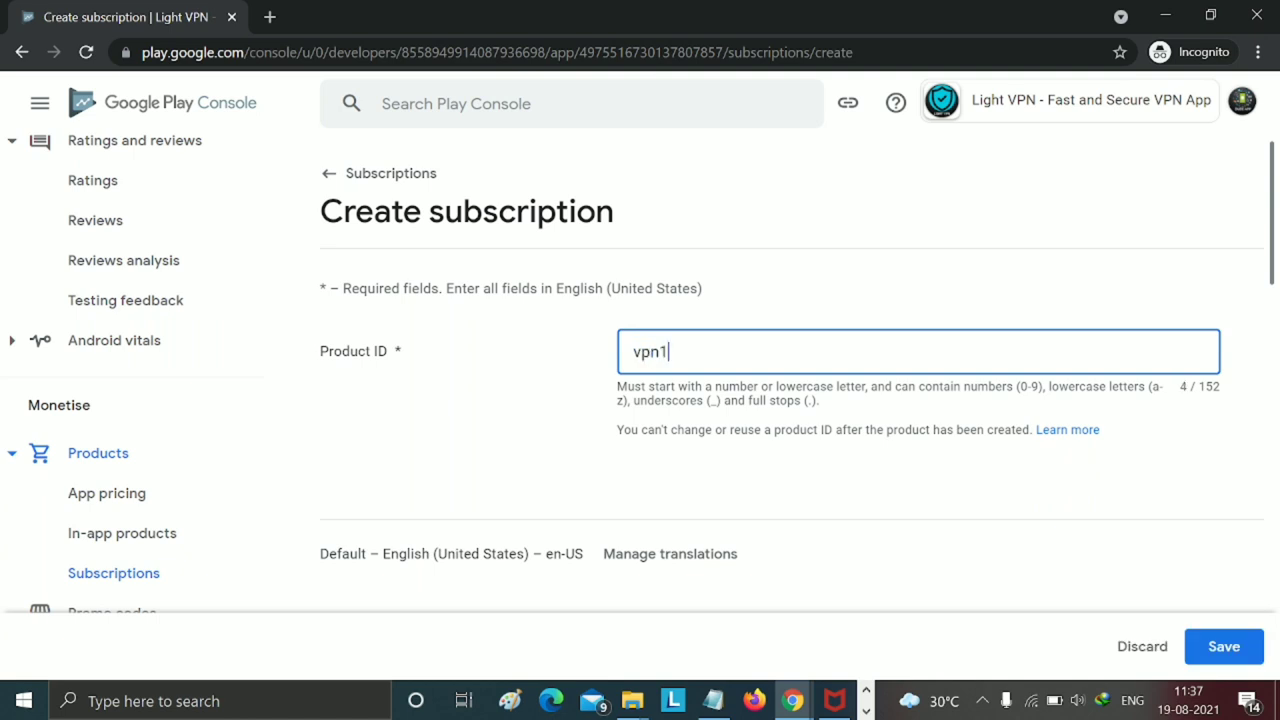
pyautogui.scroll(-3, 830, 488)
pyautogui.scroll(3, 833, 489)
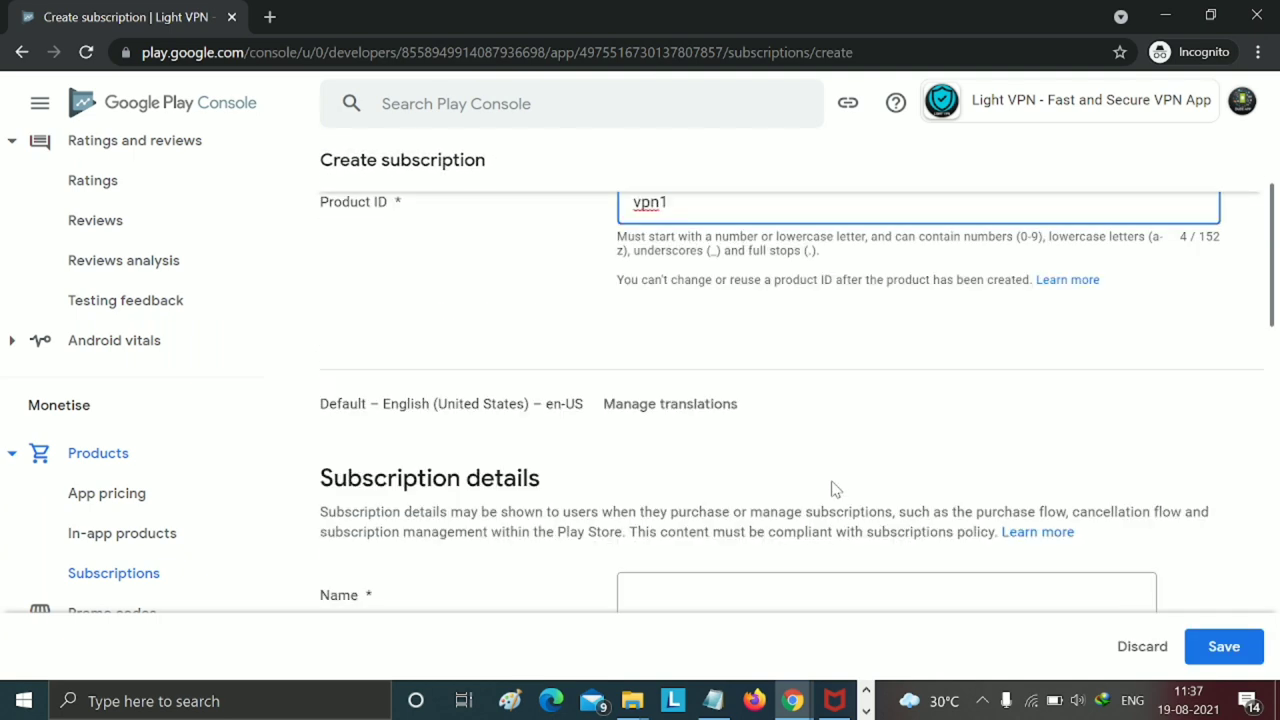
pyautogui.scroll(-3, 831, 489)
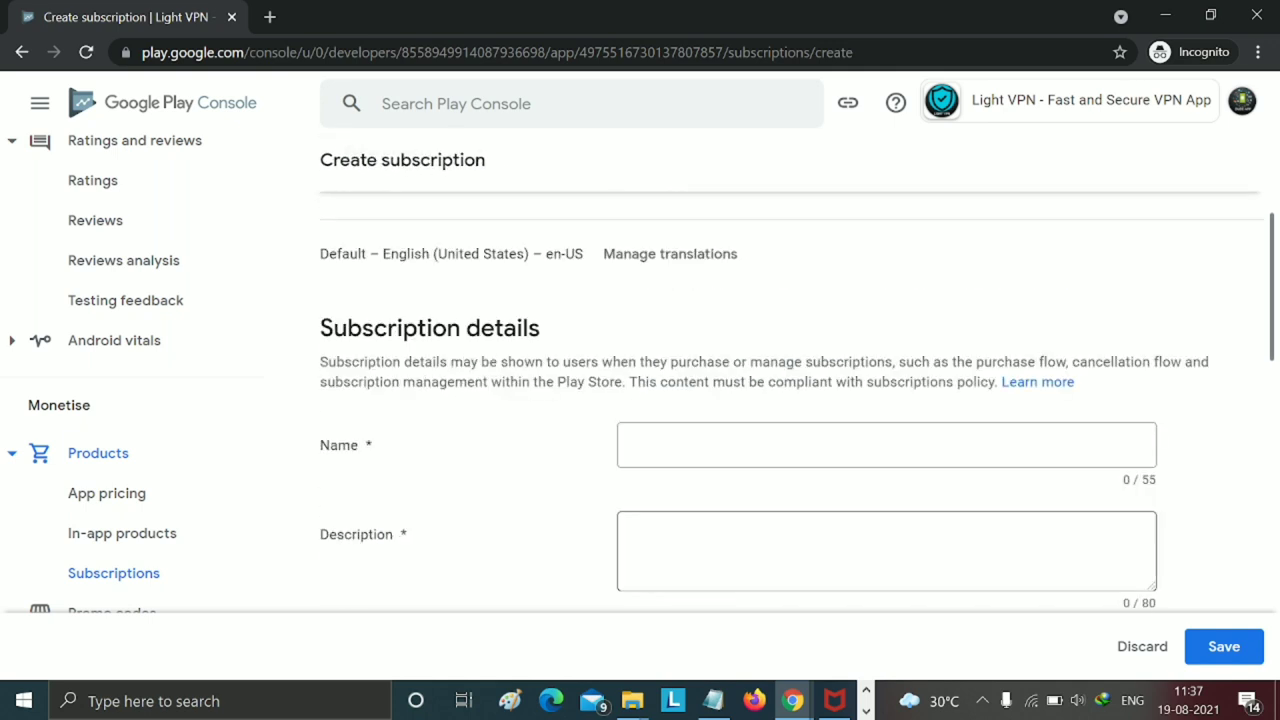
# - Set the subscription name and description to vpn11 and add one benefit entry
pyautogui.click(880, 445)
pyautogui.write('v')
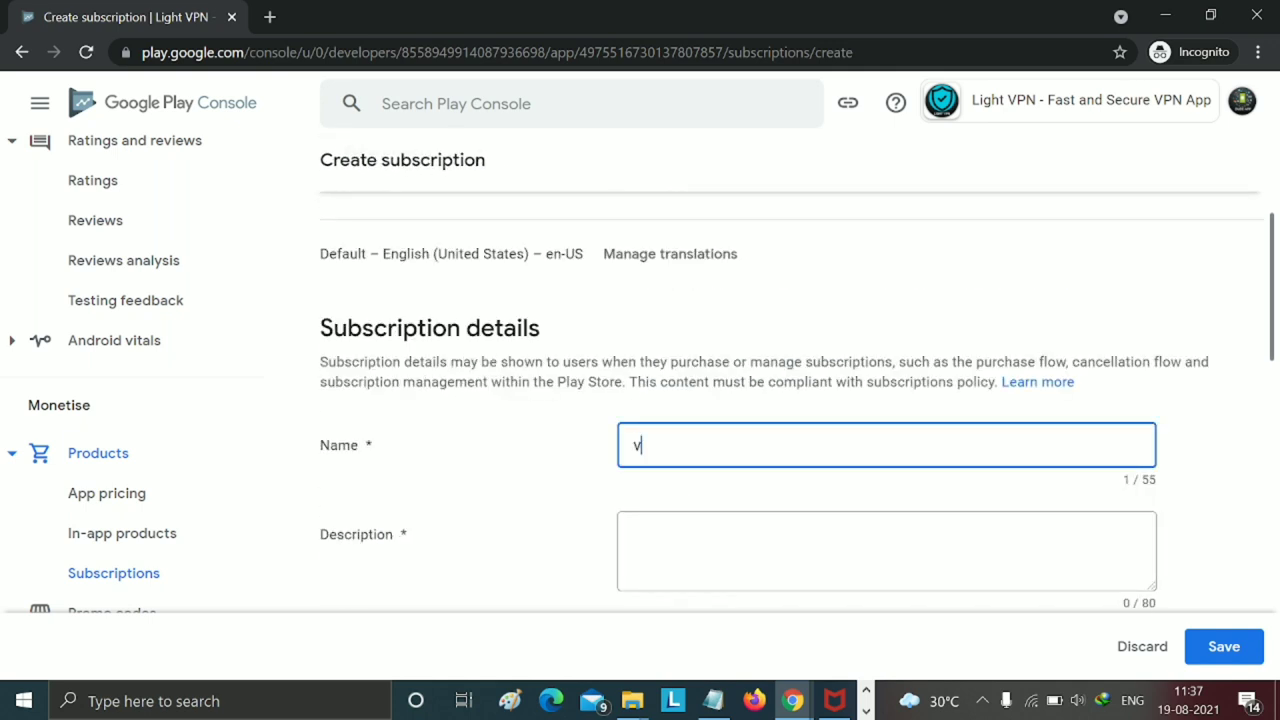
pyautogui.write('pn11')
pyautogui.click(700, 545)
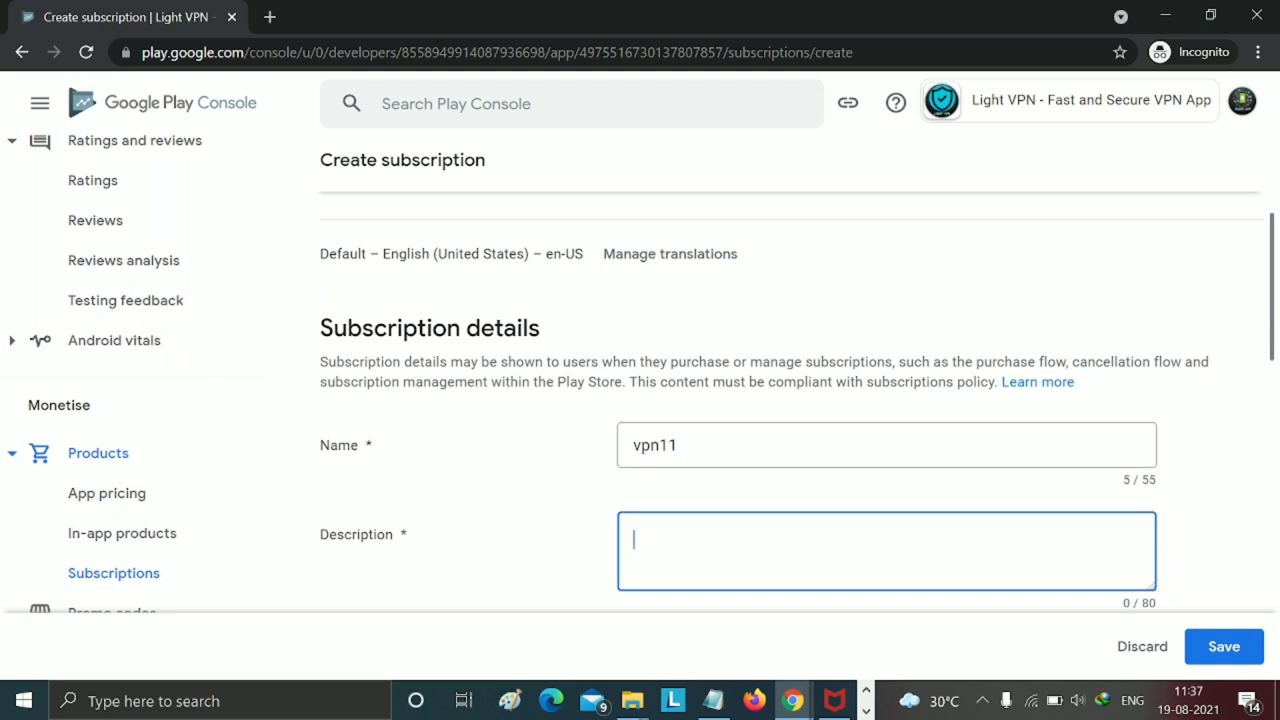
pyautogui.write('vpn11')
pyautogui.scroll(-2, 714, 537)
pyautogui.click(660, 492)
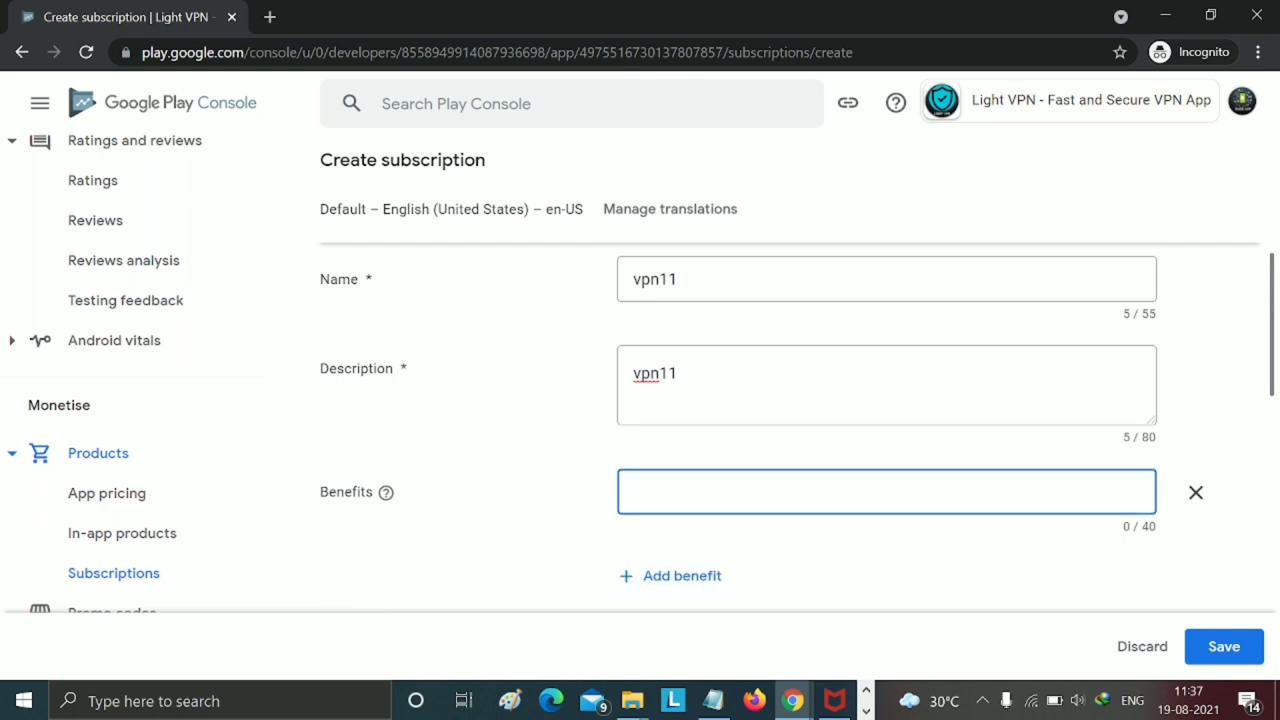
pyautogui.scroll(-2, 660, 514)
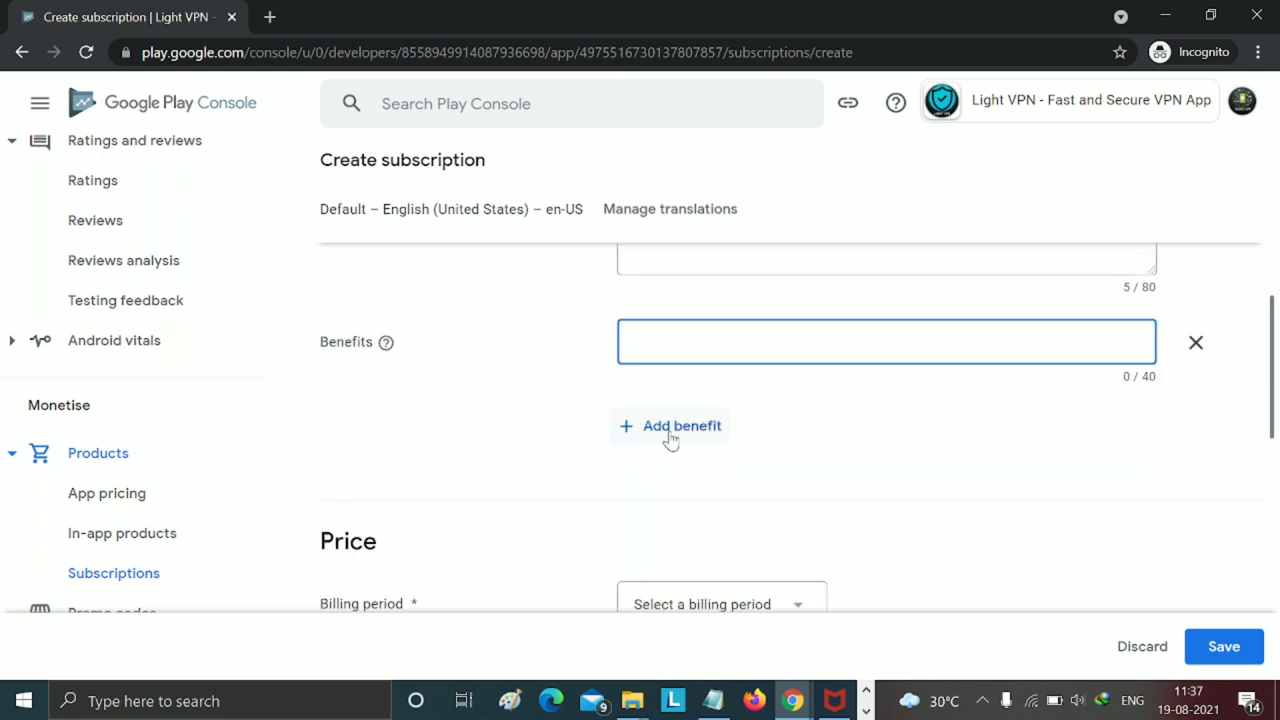
pyautogui.scroll(-3, 660, 465)
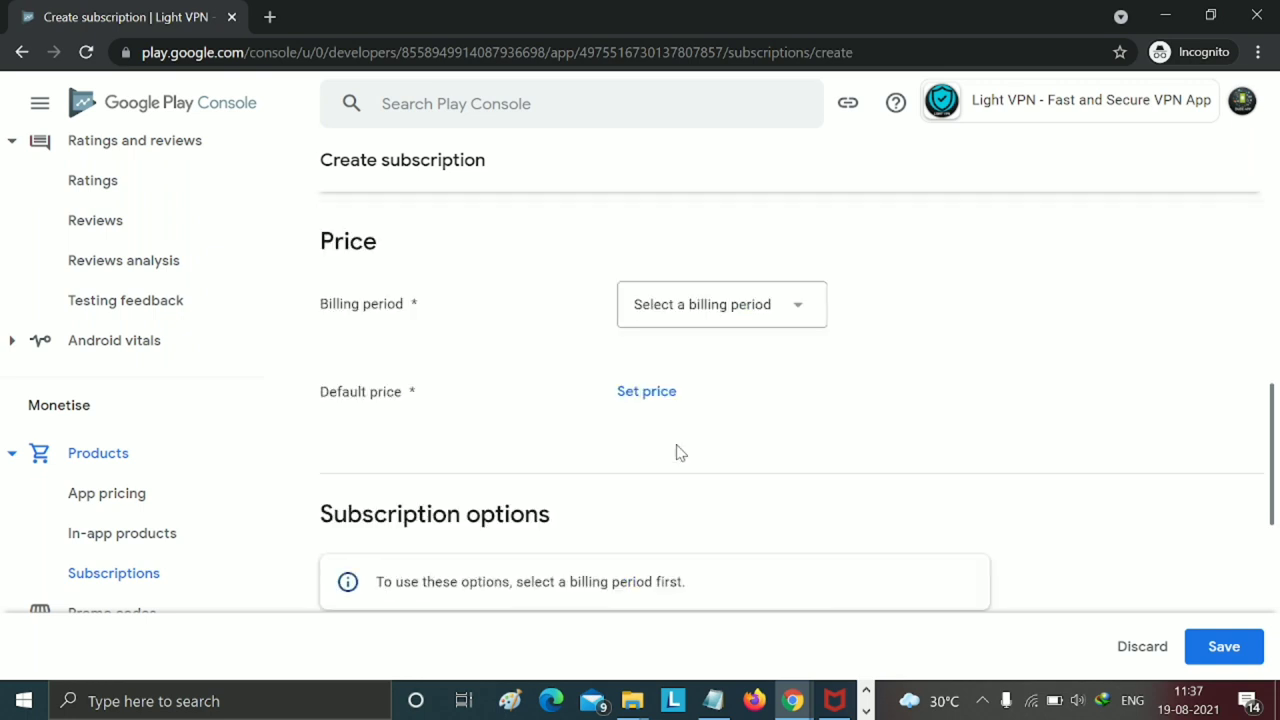
# - Set the billing period to Monthly and the default price to INR 100.00
pyautogui.click(692, 328)
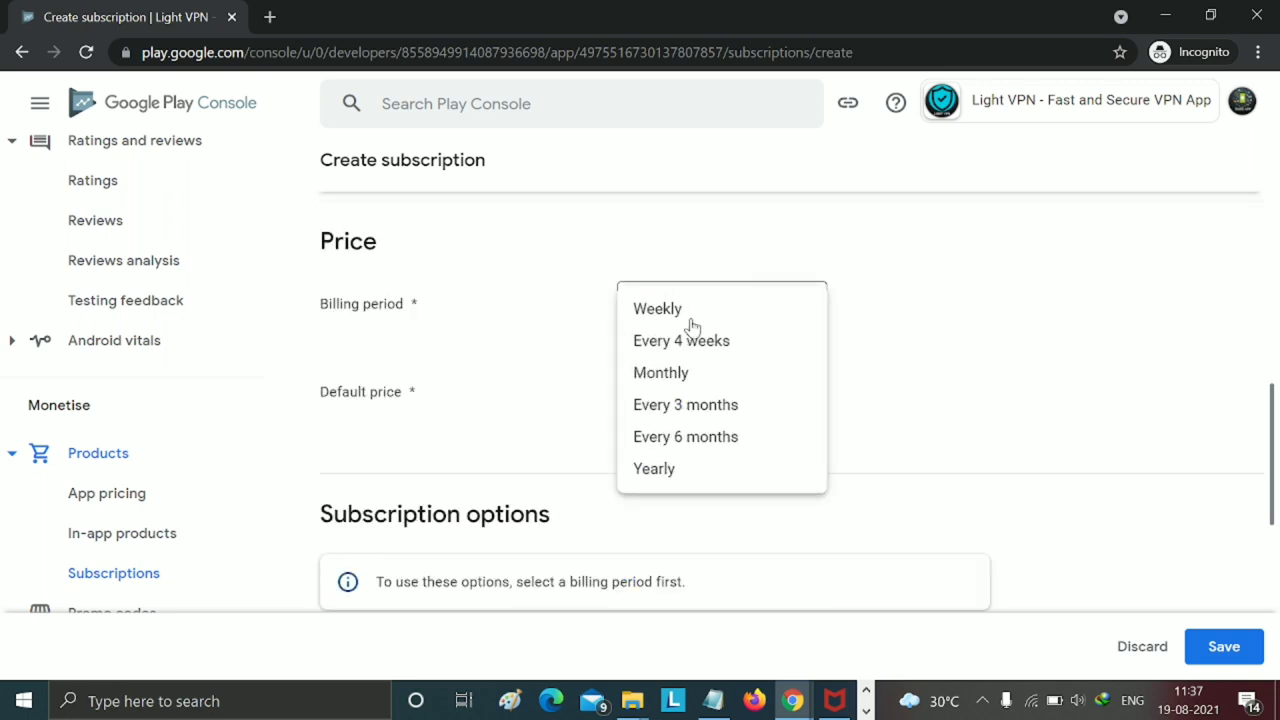
pyautogui.click(685, 374)
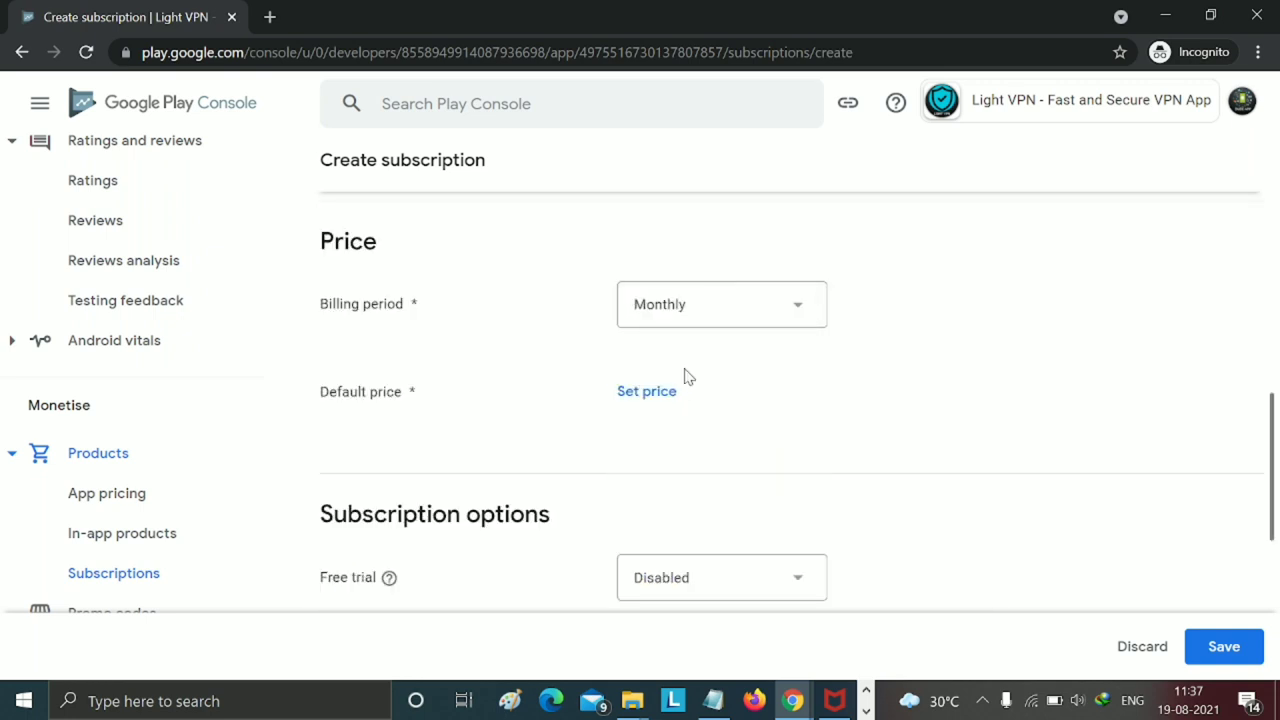
pyautogui.click(670, 391)
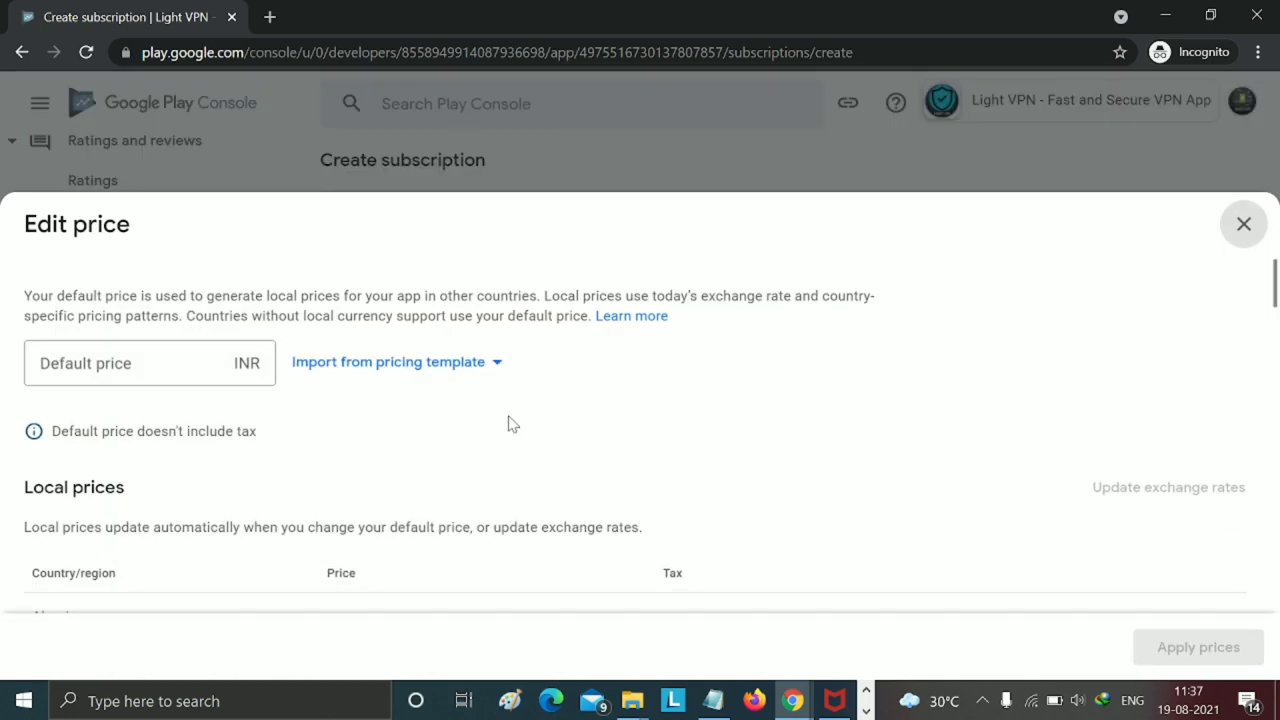
pyautogui.click(221, 363)
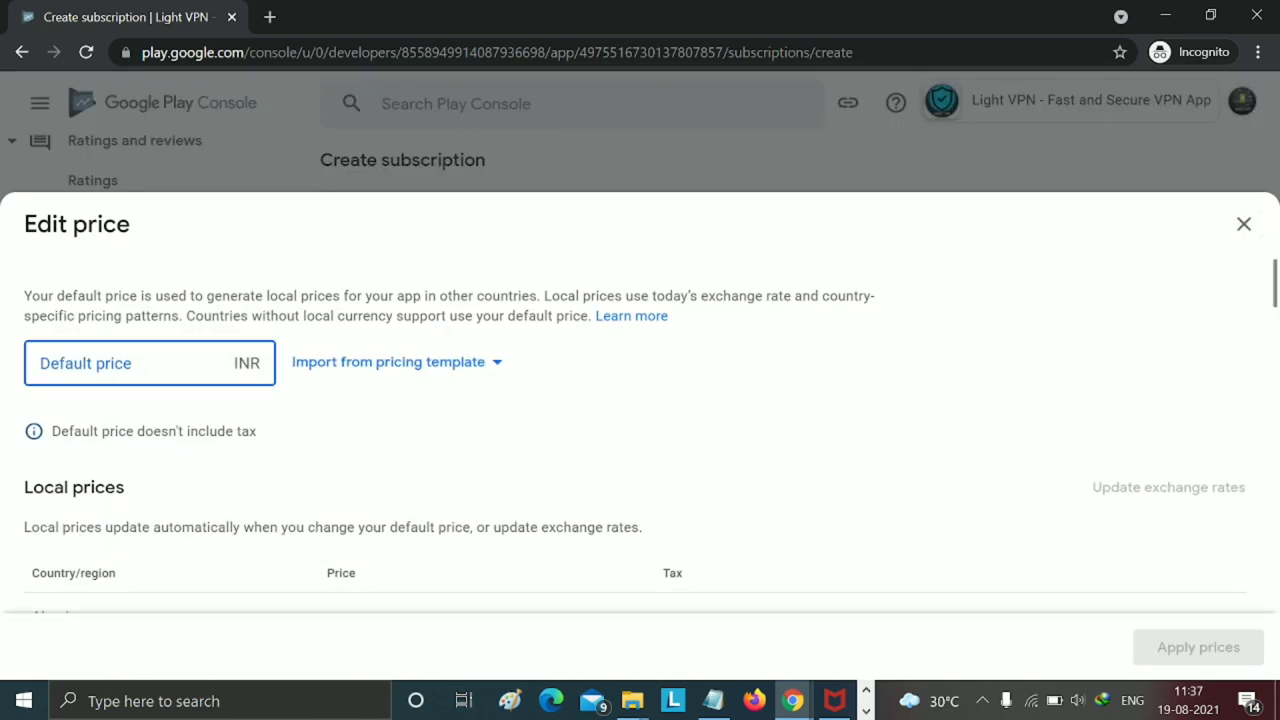
pyautogui.write('100')
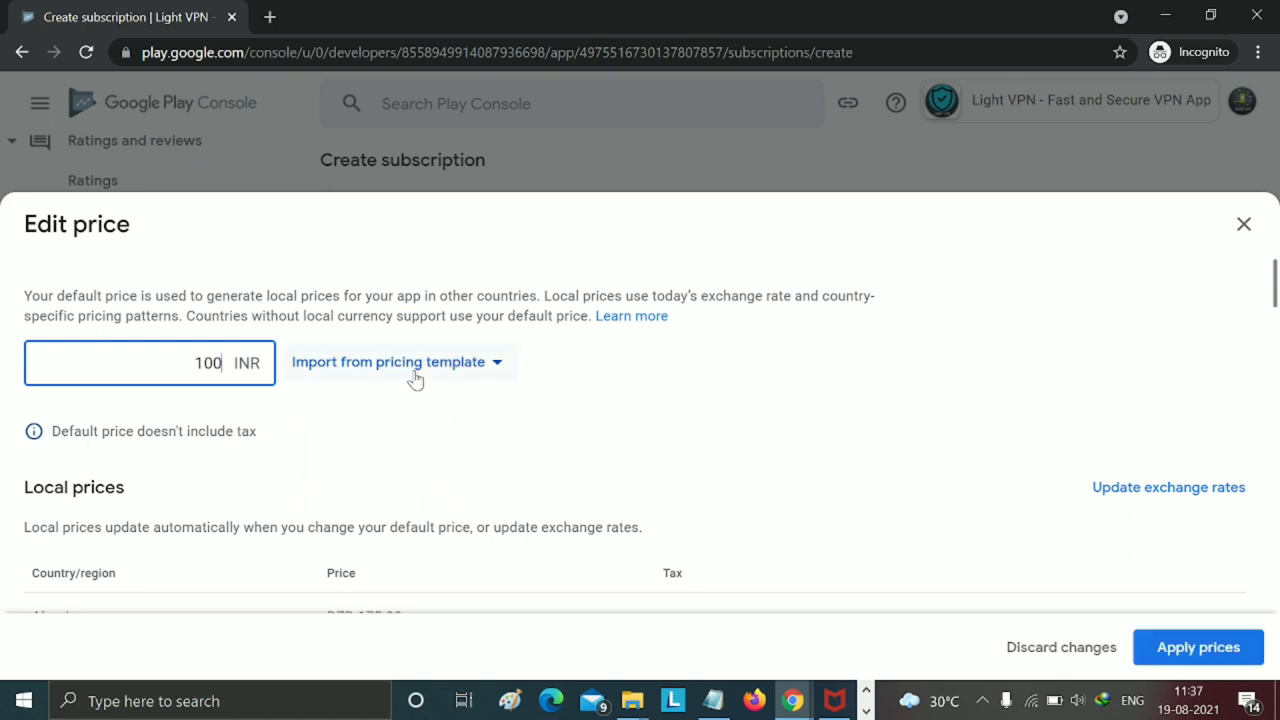
pyautogui.scroll(-2, 430, 415)
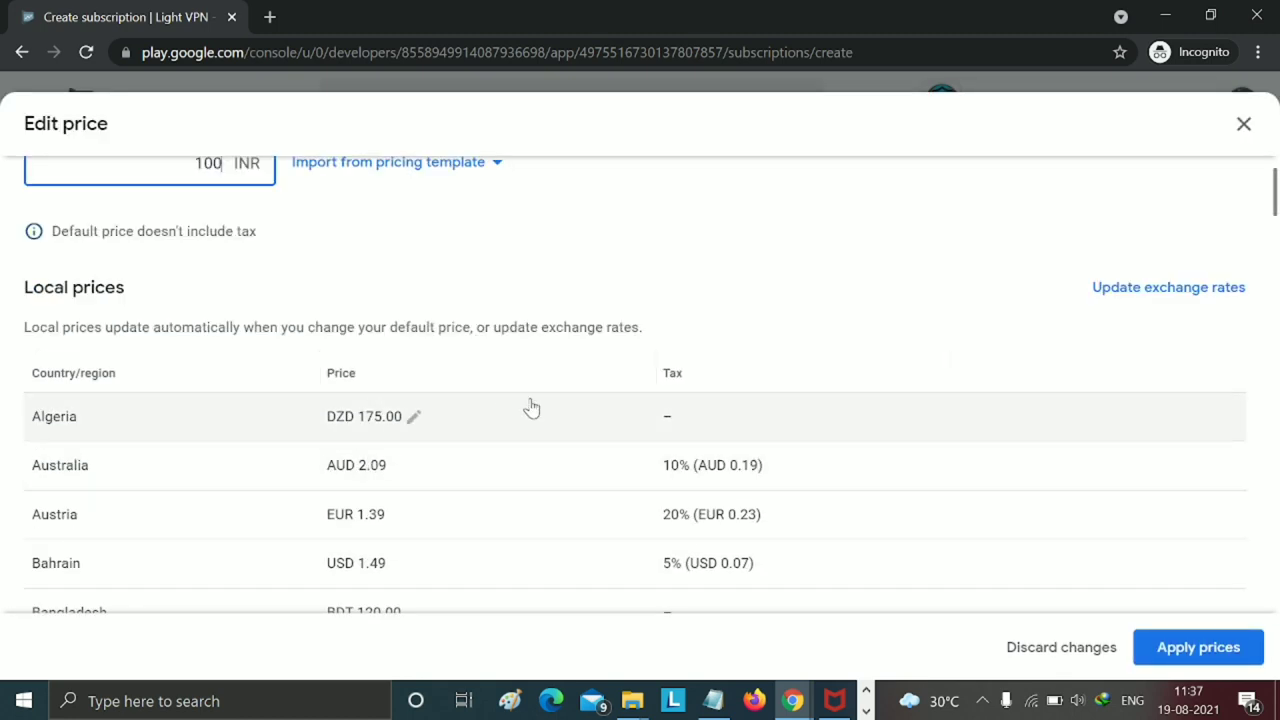
pyautogui.scroll(4, 532, 408)
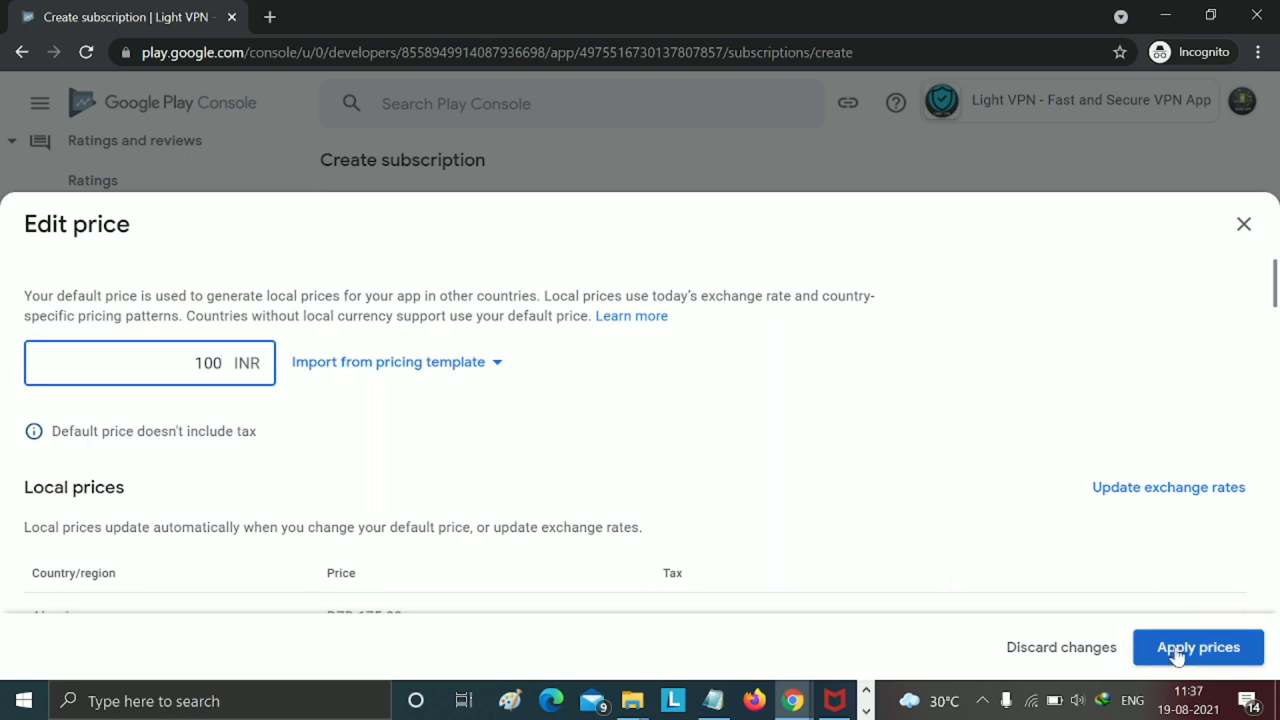
pyautogui.click(1176, 652)
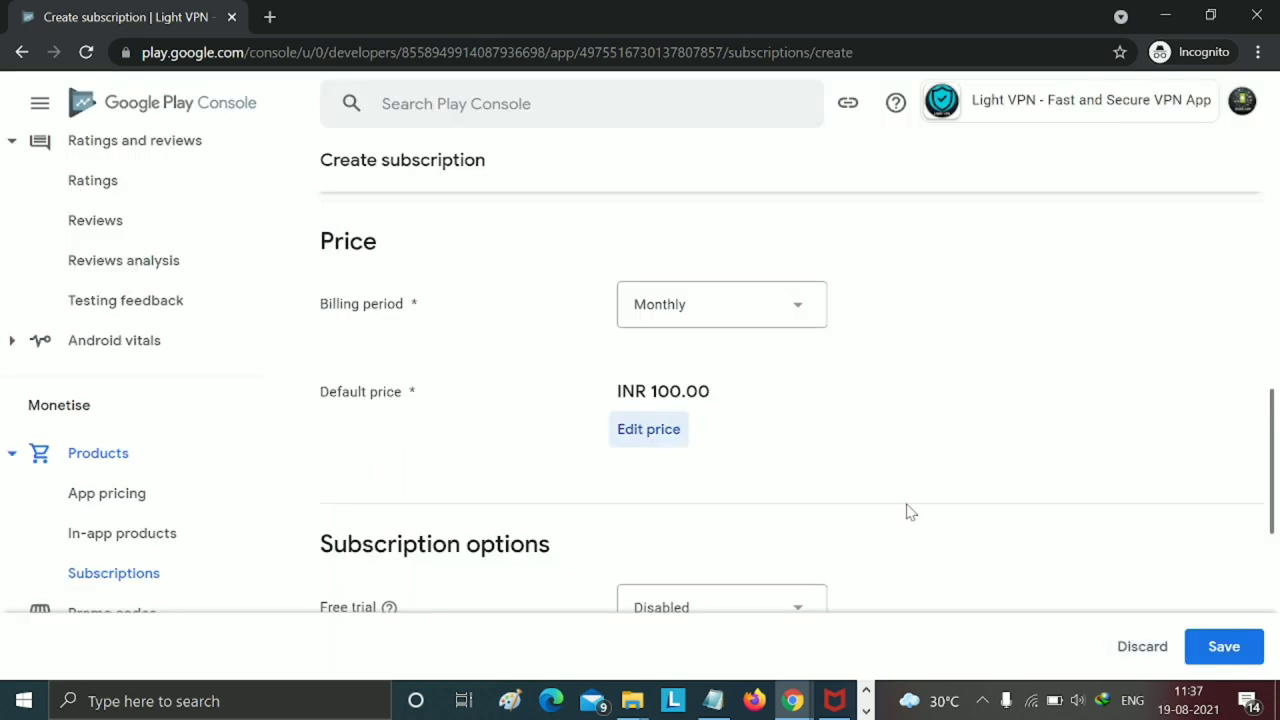
# - Review the vpn11 subscription (ID vpn1, Monthly, INR 100.00) and save it
pyautogui.scroll(2, 873, 426)
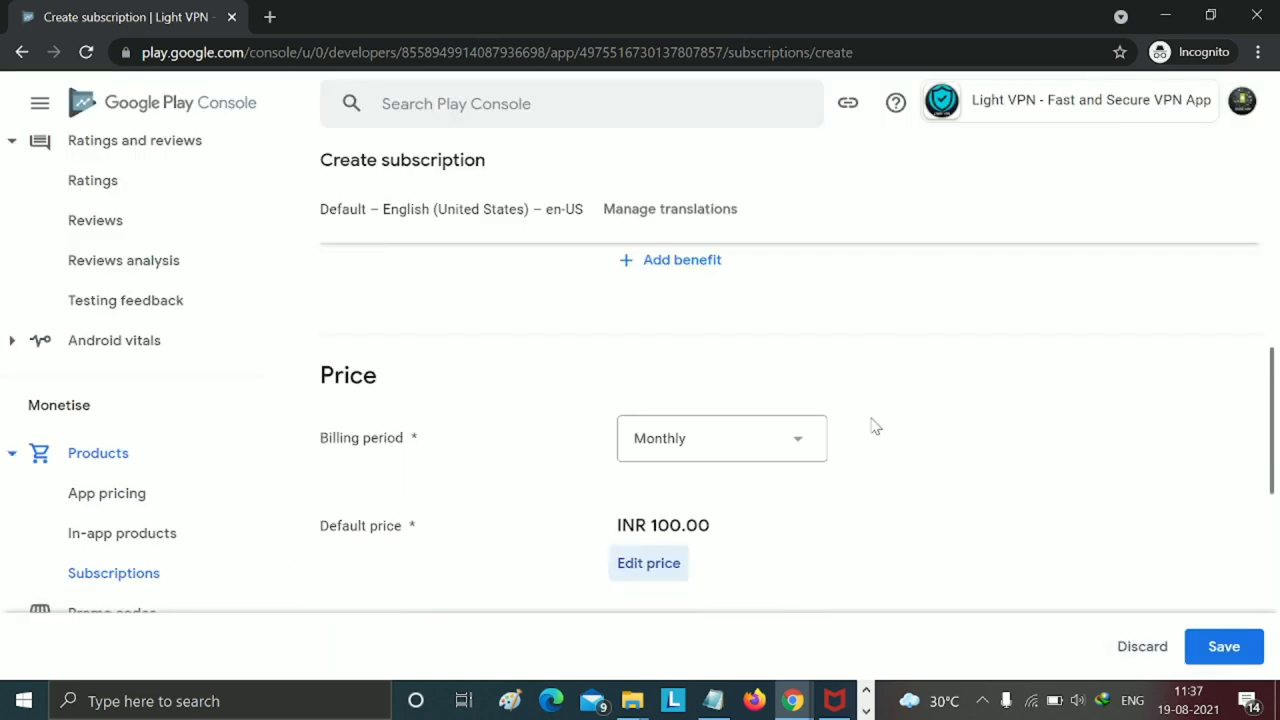
pyautogui.scroll(3, 873, 426)
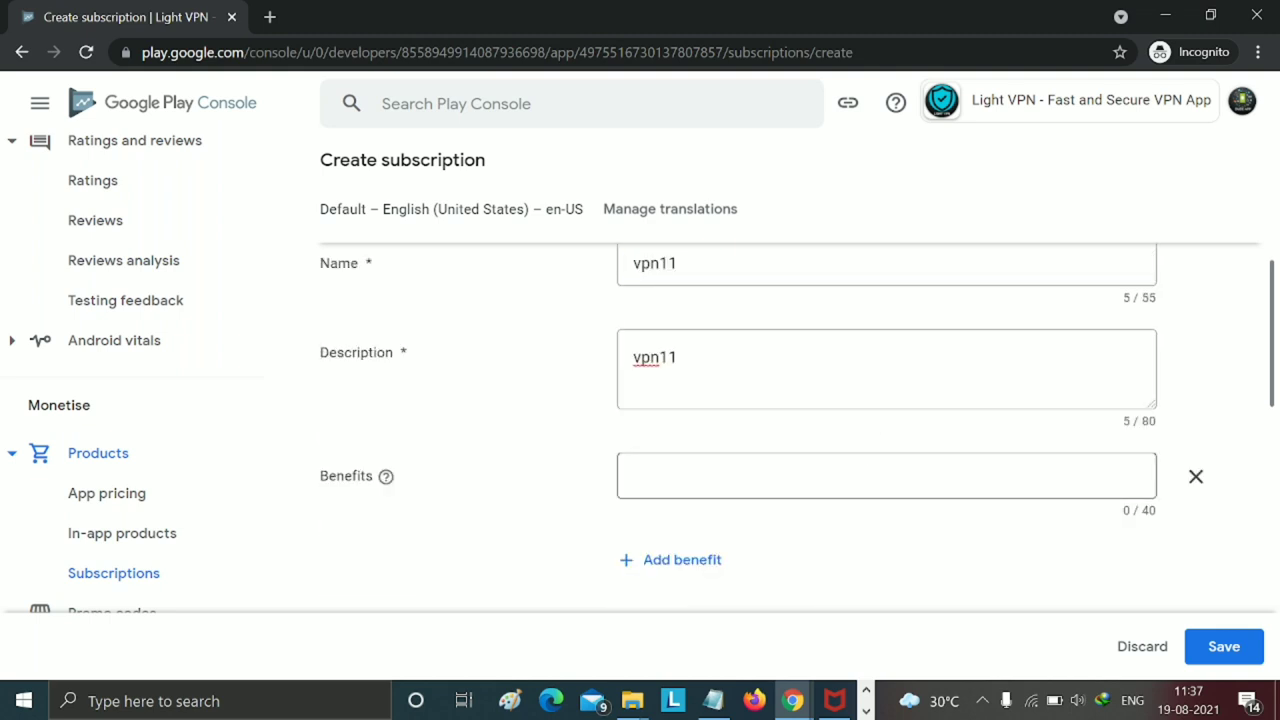
pyautogui.scroll(5, 910, 470)
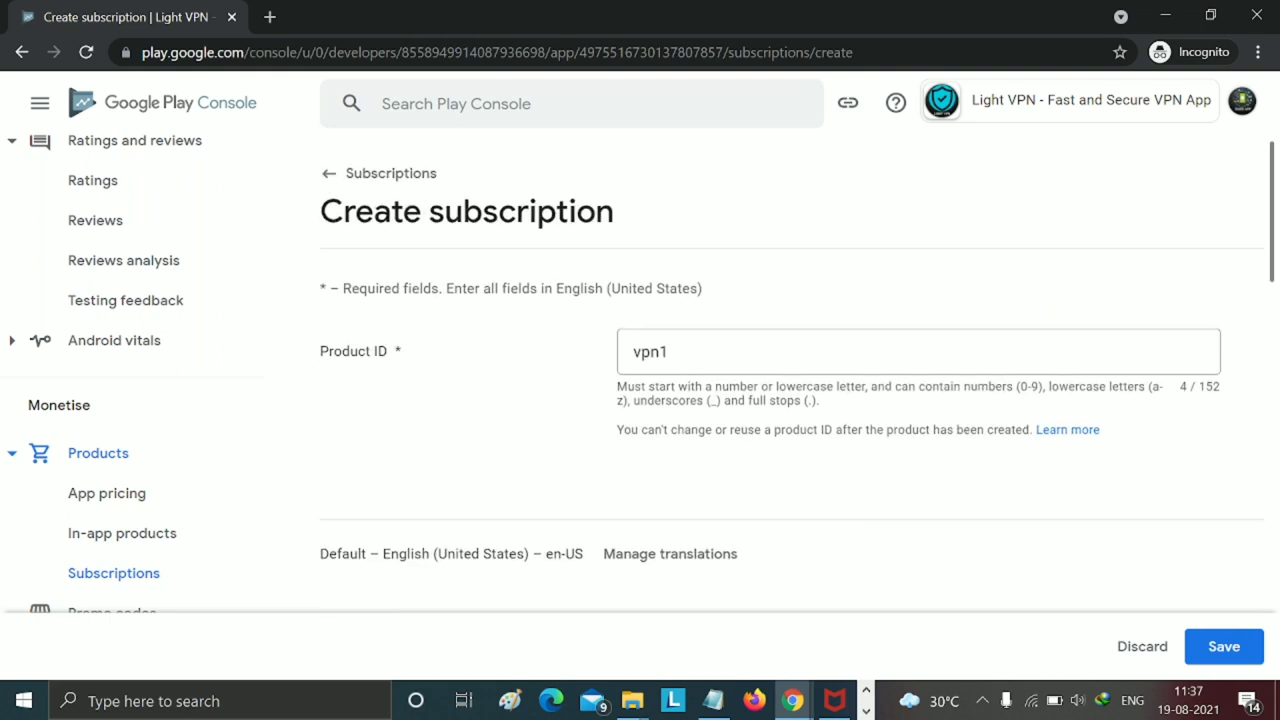
pyautogui.scroll(-3, 853, 545)
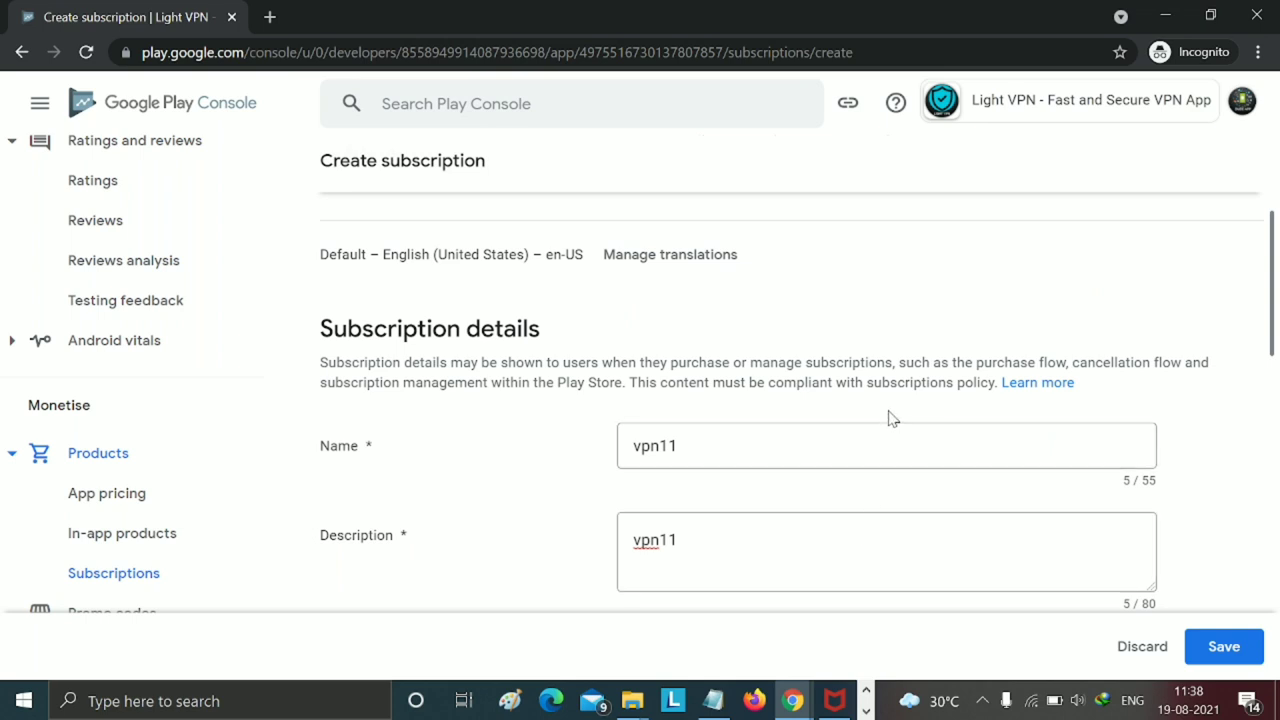
pyautogui.scroll(-8, 890, 418)
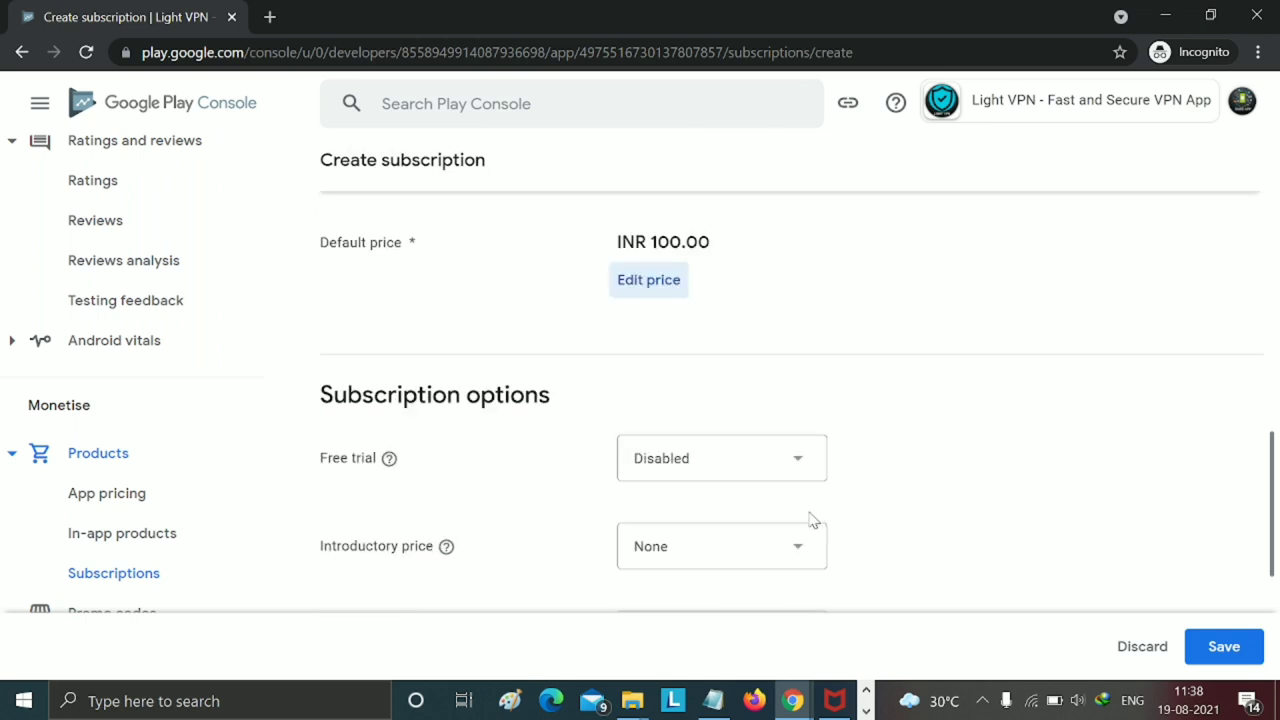
pyautogui.scroll(-2, 897, 450)
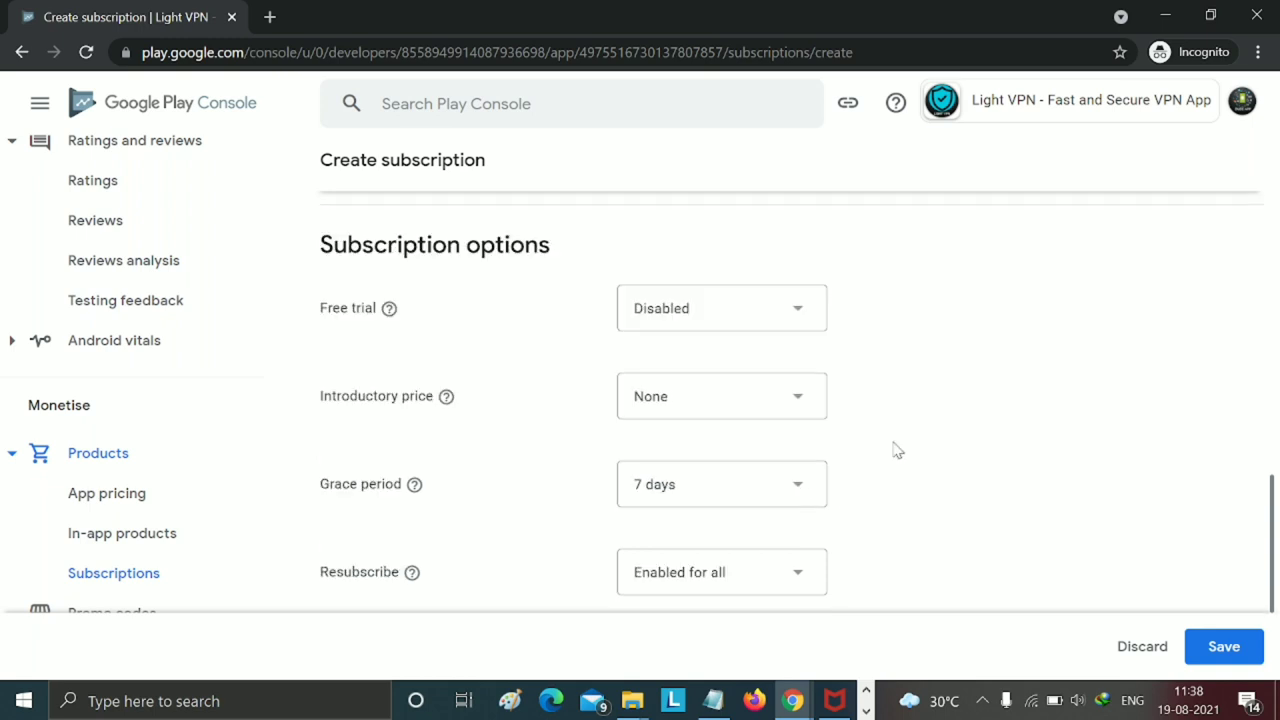
pyautogui.scroll(-2, 889, 499)
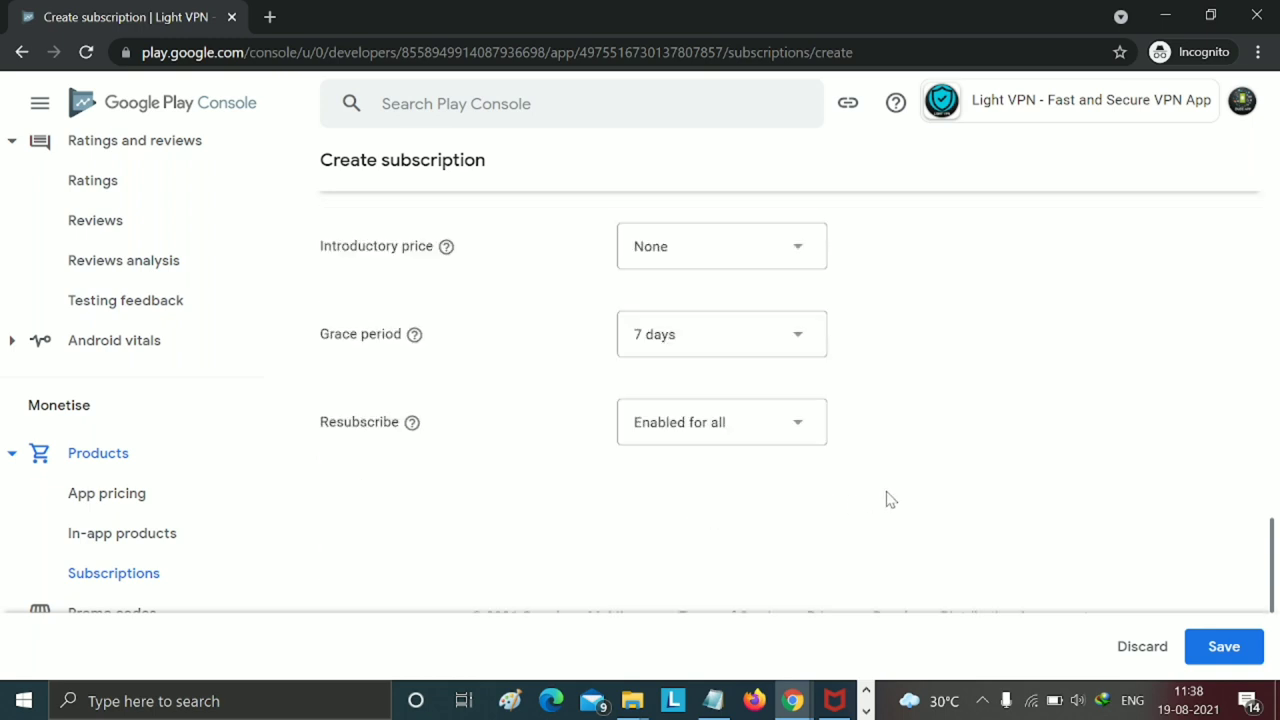
pyautogui.scroll(2, 885, 512)
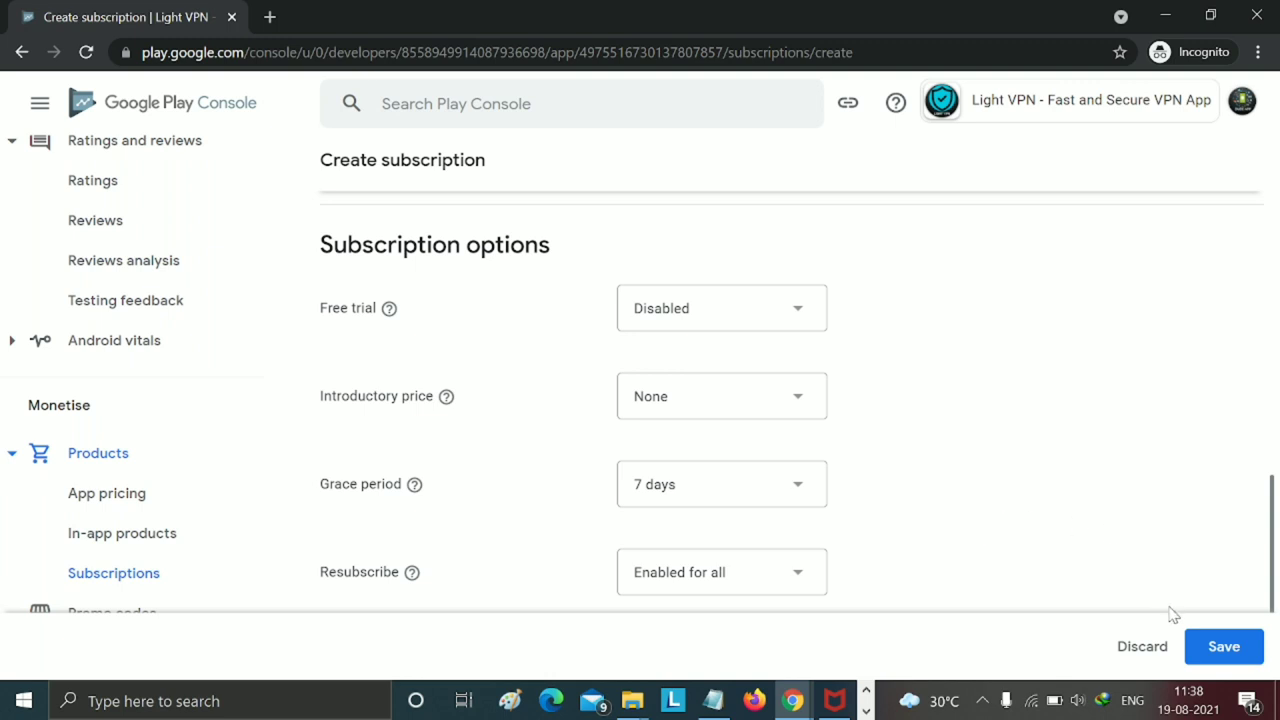
pyautogui.click(1230, 645)
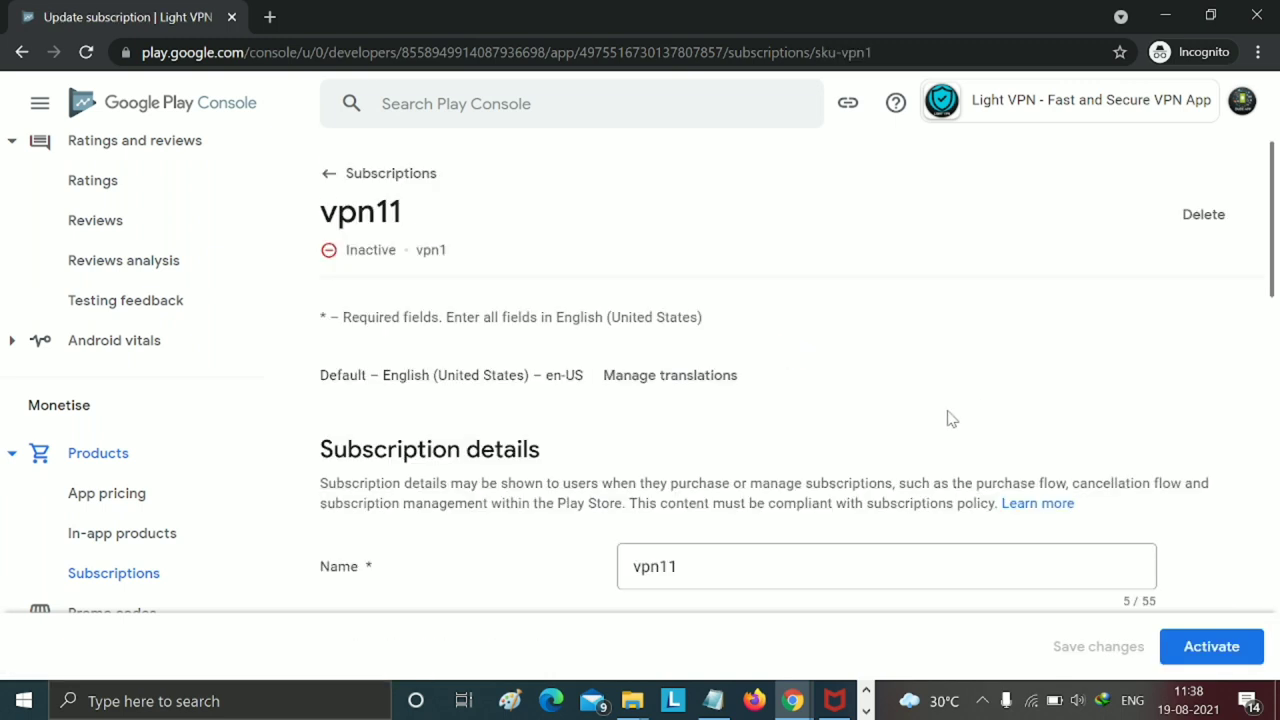
# - Review the saved vpn11 settings, activate the subscription, and return to the Subscriptions list
pyautogui.scroll(-3, 951, 419)
pyautogui.scroll(-8, 955, 460)
pyautogui.scroll(4, 965, 488)
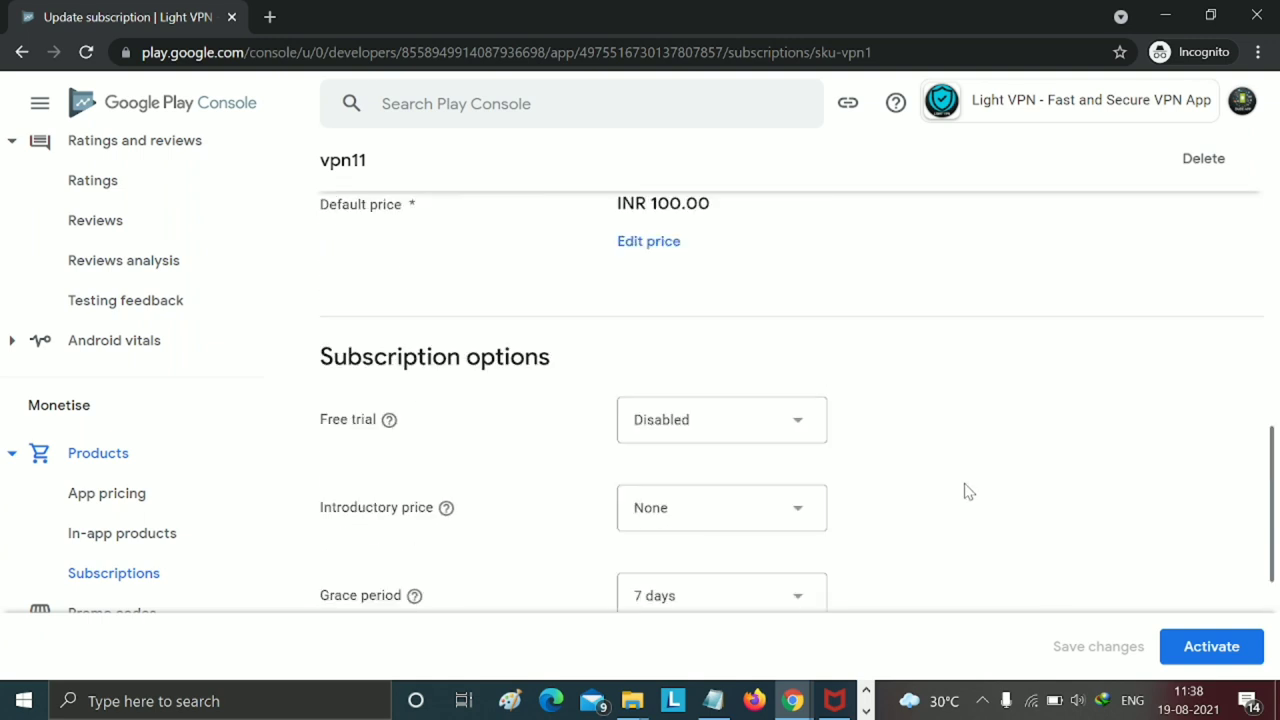
pyautogui.scroll(3, 968, 490)
pyautogui.scroll(4, 967, 490)
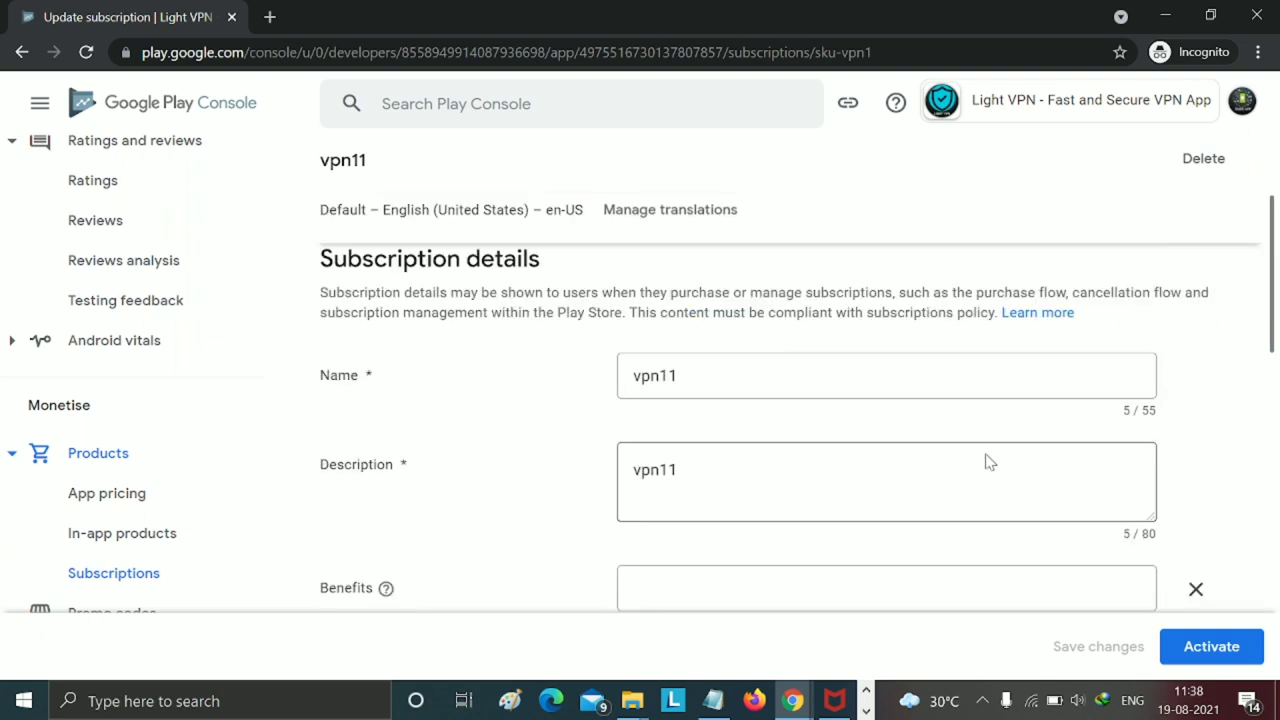
pyautogui.scroll(-5, 989, 461)
pyautogui.scroll(-3, 989, 461)
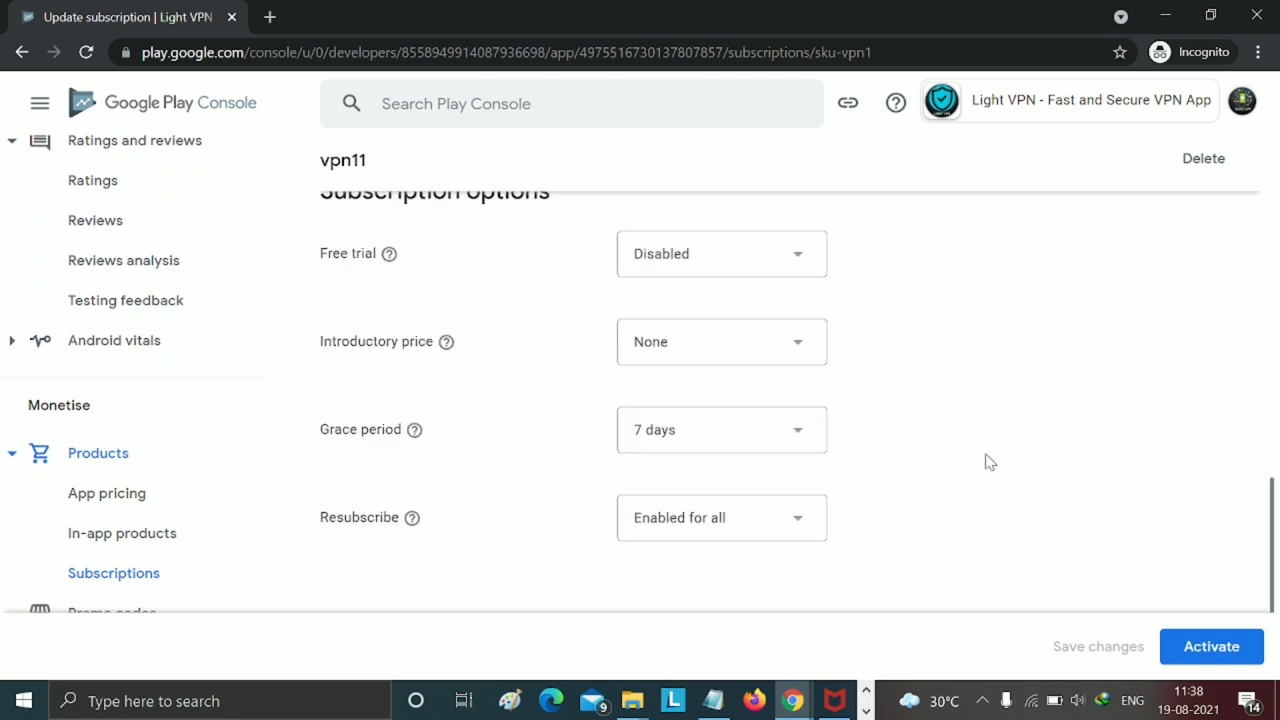
pyautogui.scroll(-2, 989, 461)
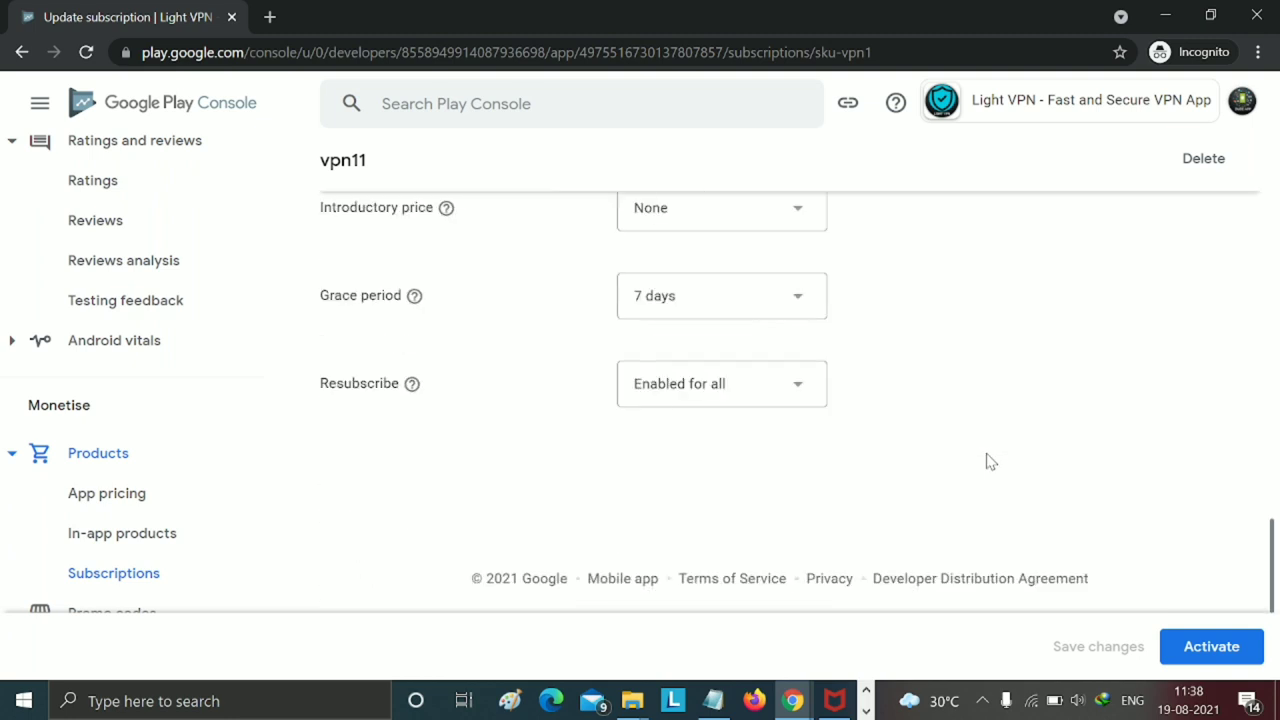
pyautogui.click(1205, 647)
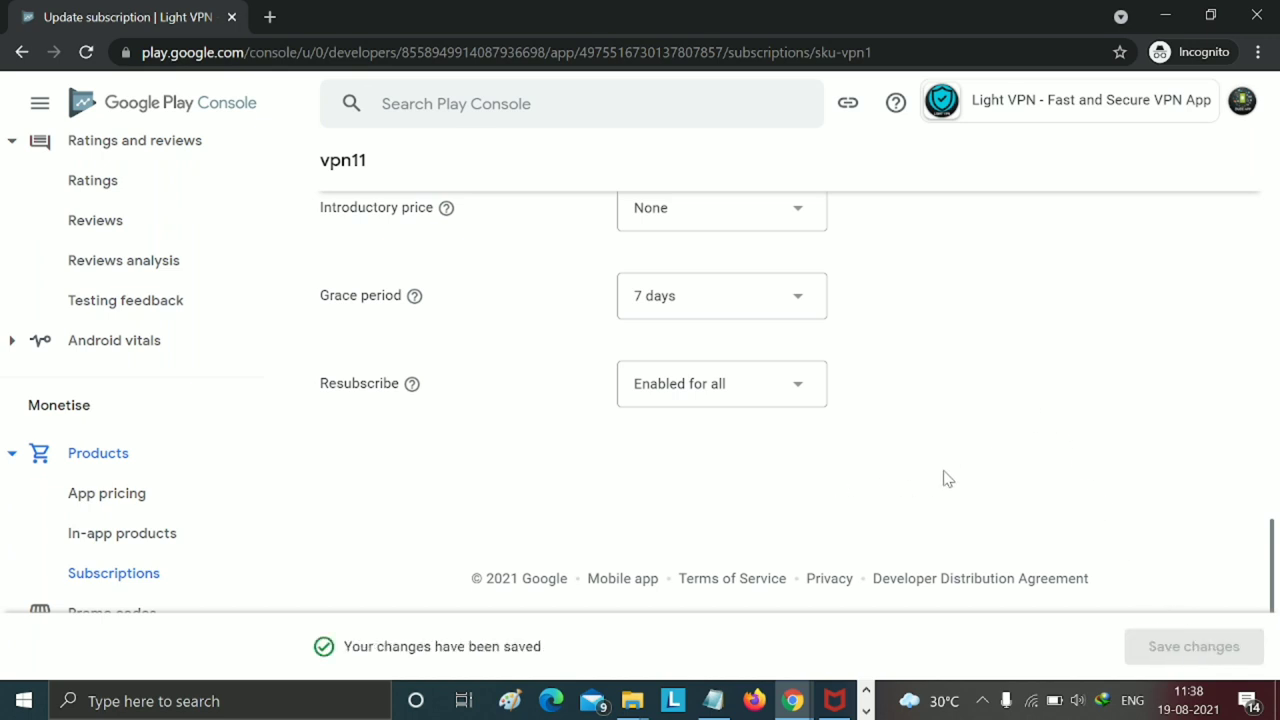
pyautogui.scroll(15, 943, 478)
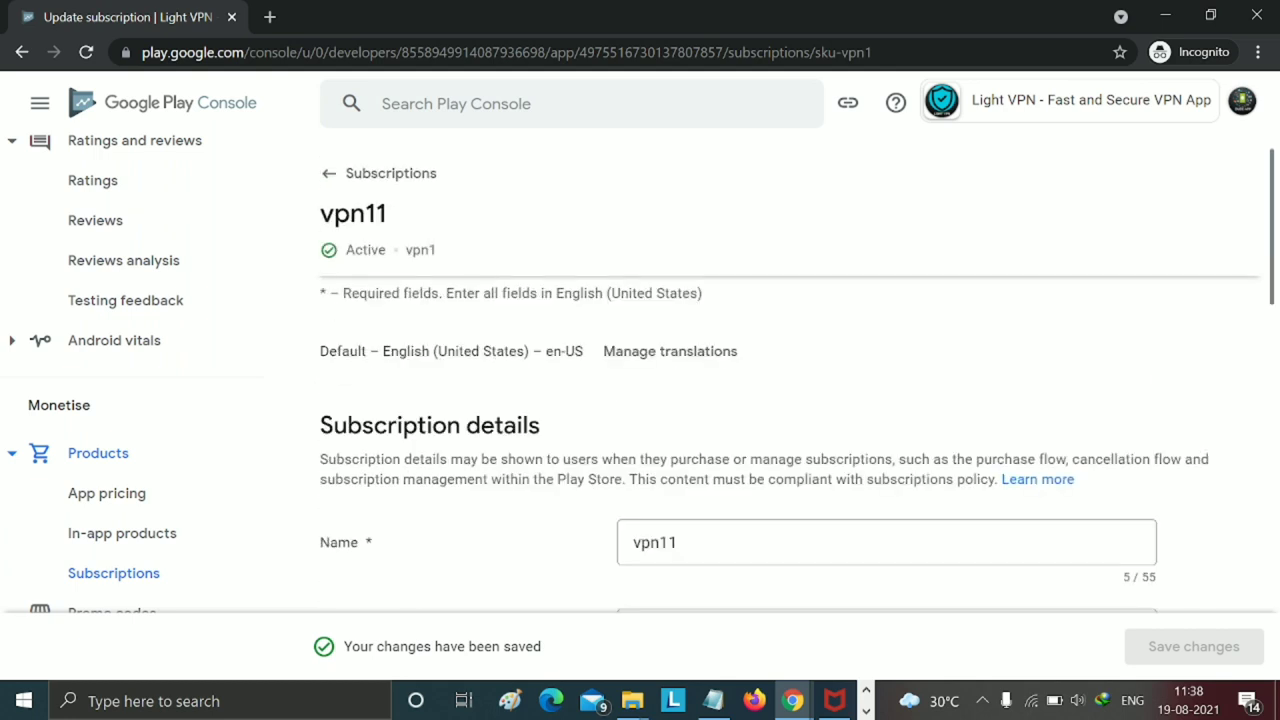
pyautogui.click(328, 178)
# - Confirm vpn11 is listed Active at INR 100.00 monthly, then begin another subscription
pyautogui.scroll(-3, 990, 455)
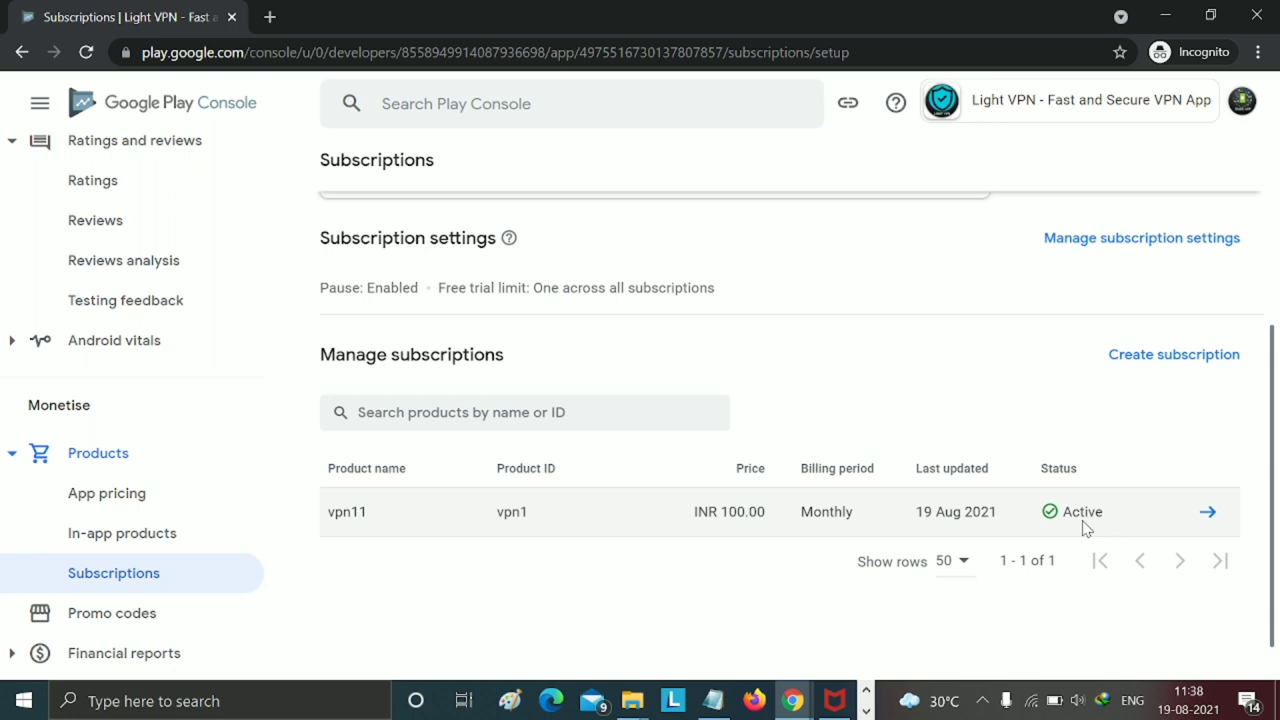
pyautogui.click(1158, 371)
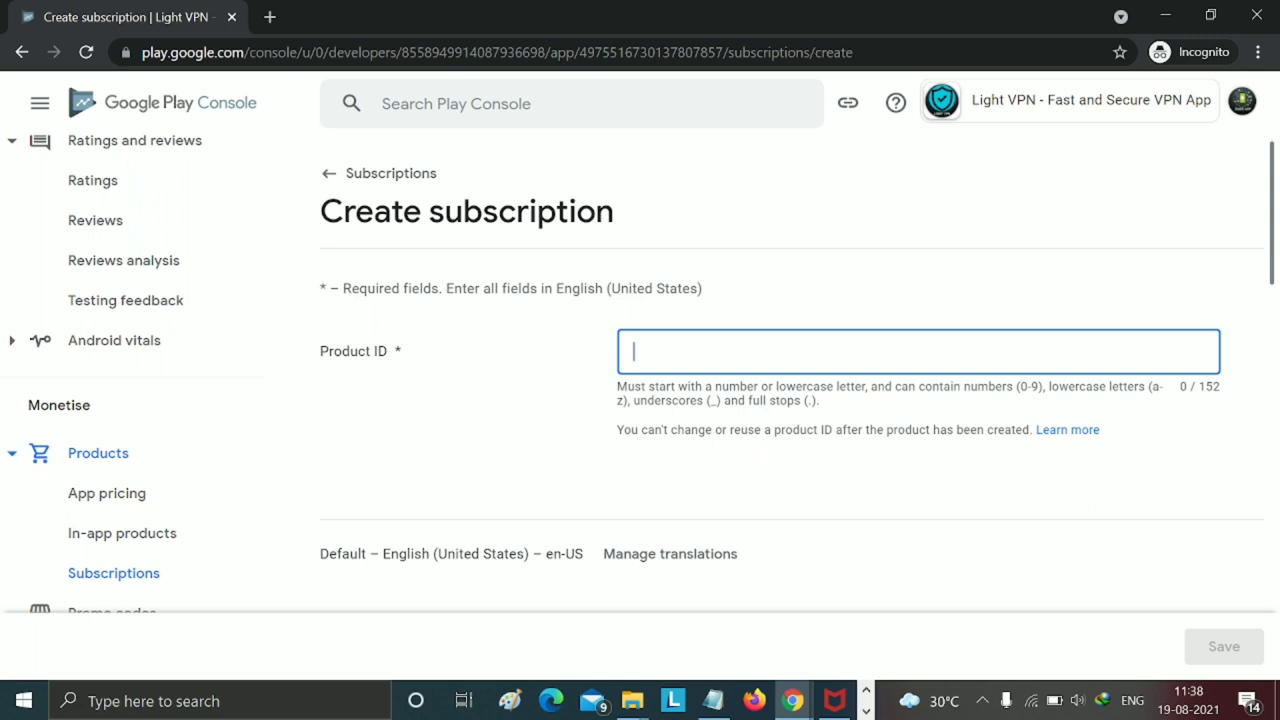
# - Enter product ID vpn2, name vpn12 and description vpn12 for the second subscription
pyautogui.write('vpn2')
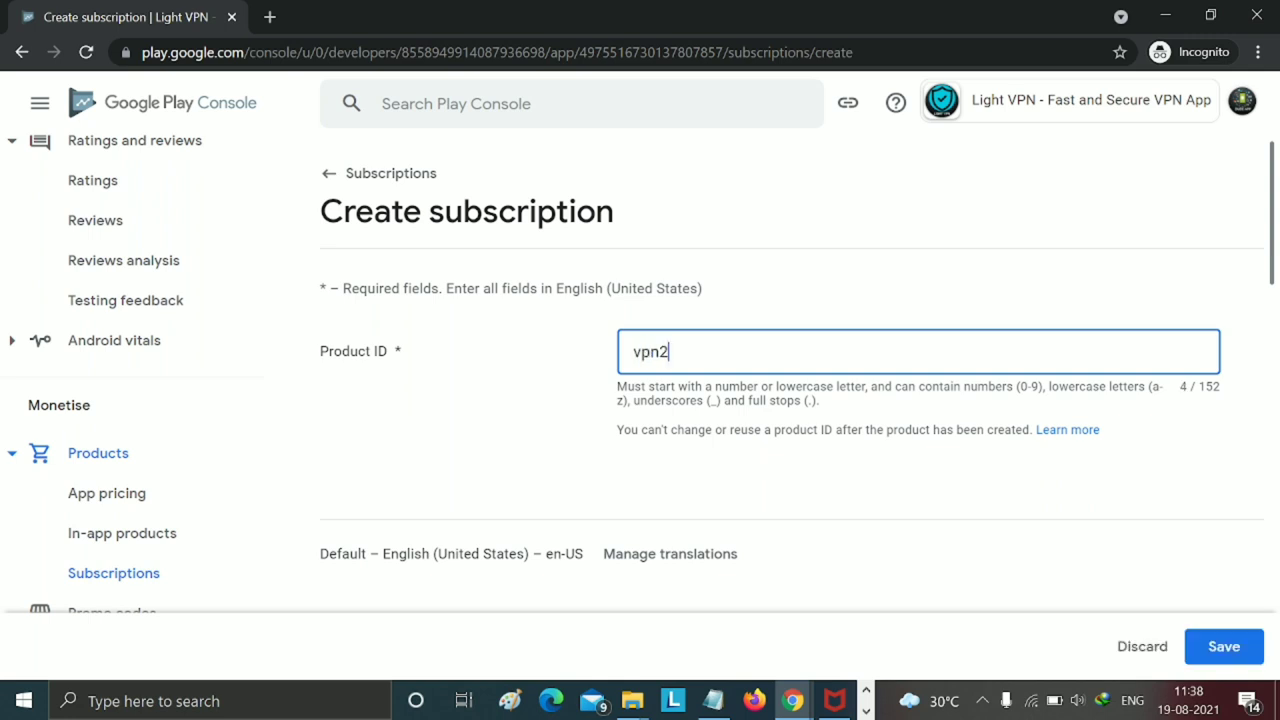
pyautogui.scroll(-3, 790, 380)
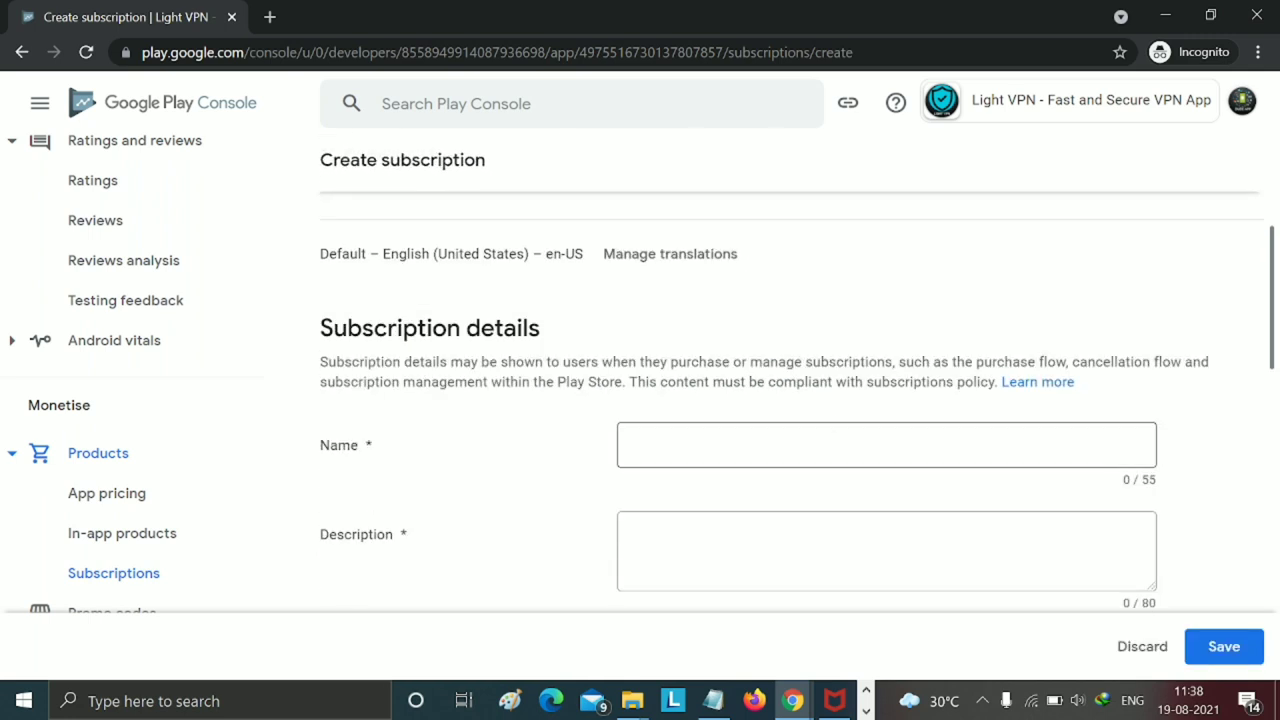
pyautogui.write('pn2')
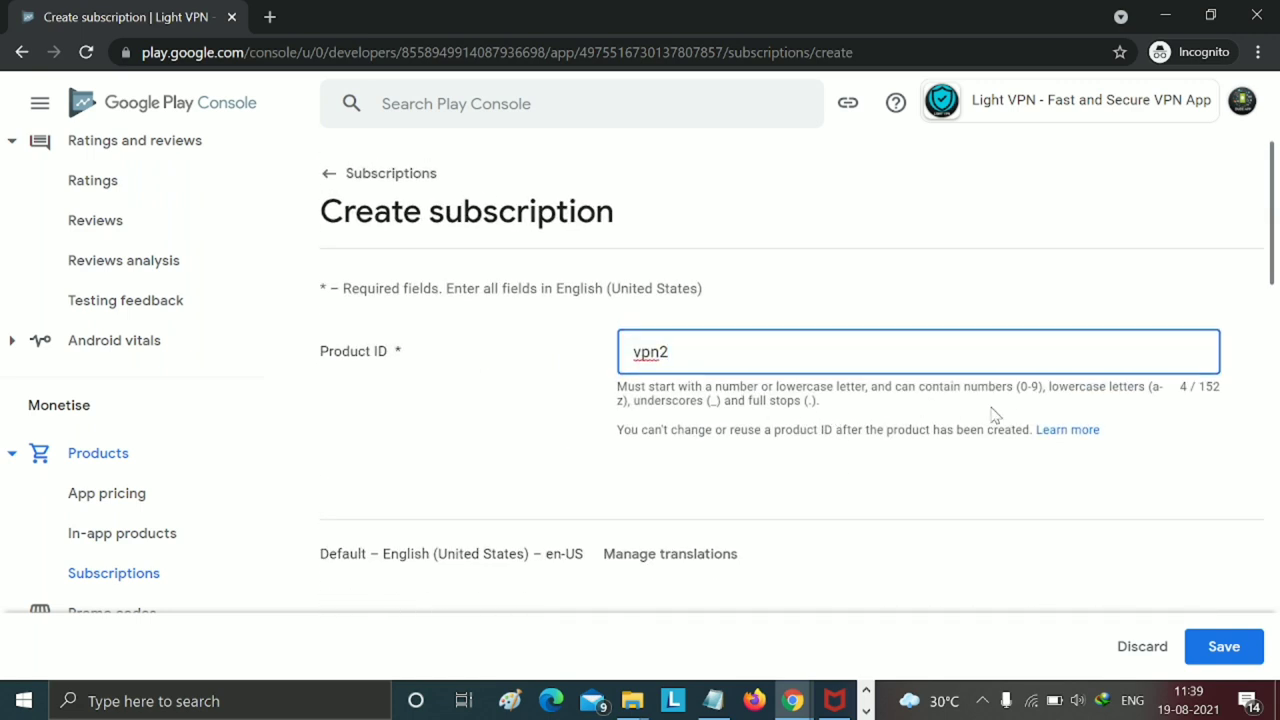
pyautogui.scroll(-2, 1000, 430)
pyautogui.scroll(-1, 697, 449)
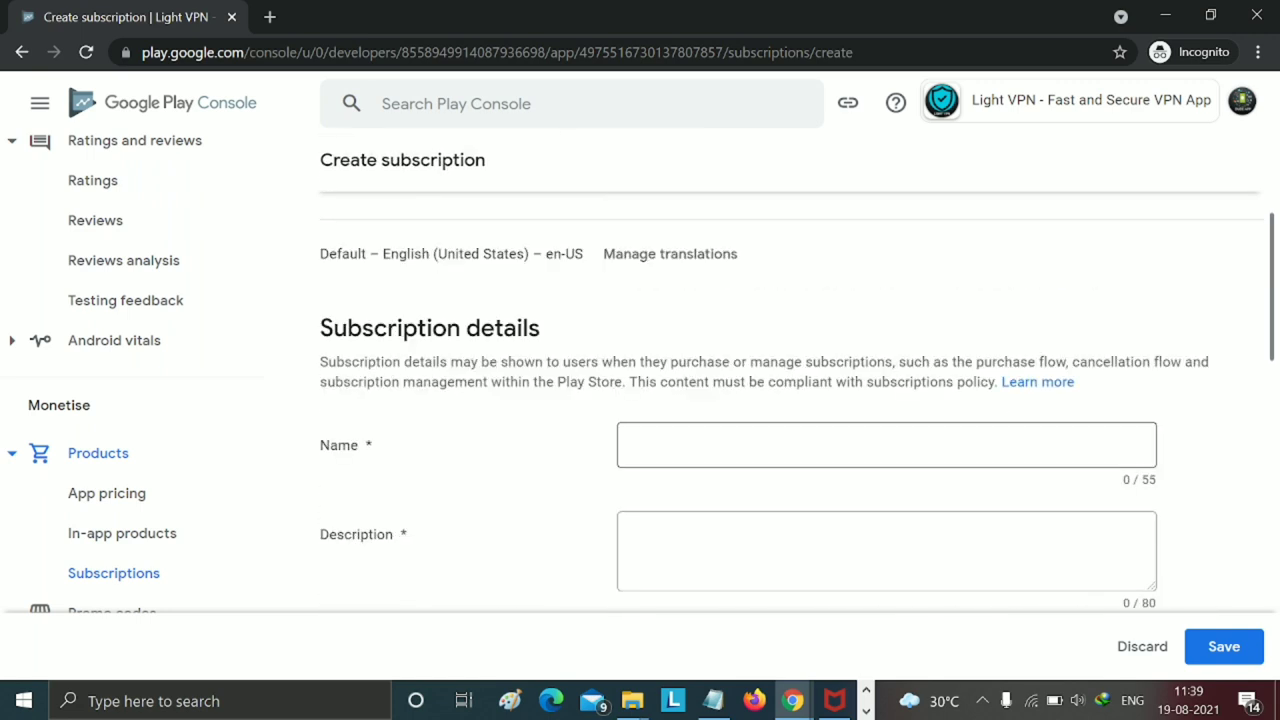
pyautogui.click(697, 445)
pyautogui.write('vpn')
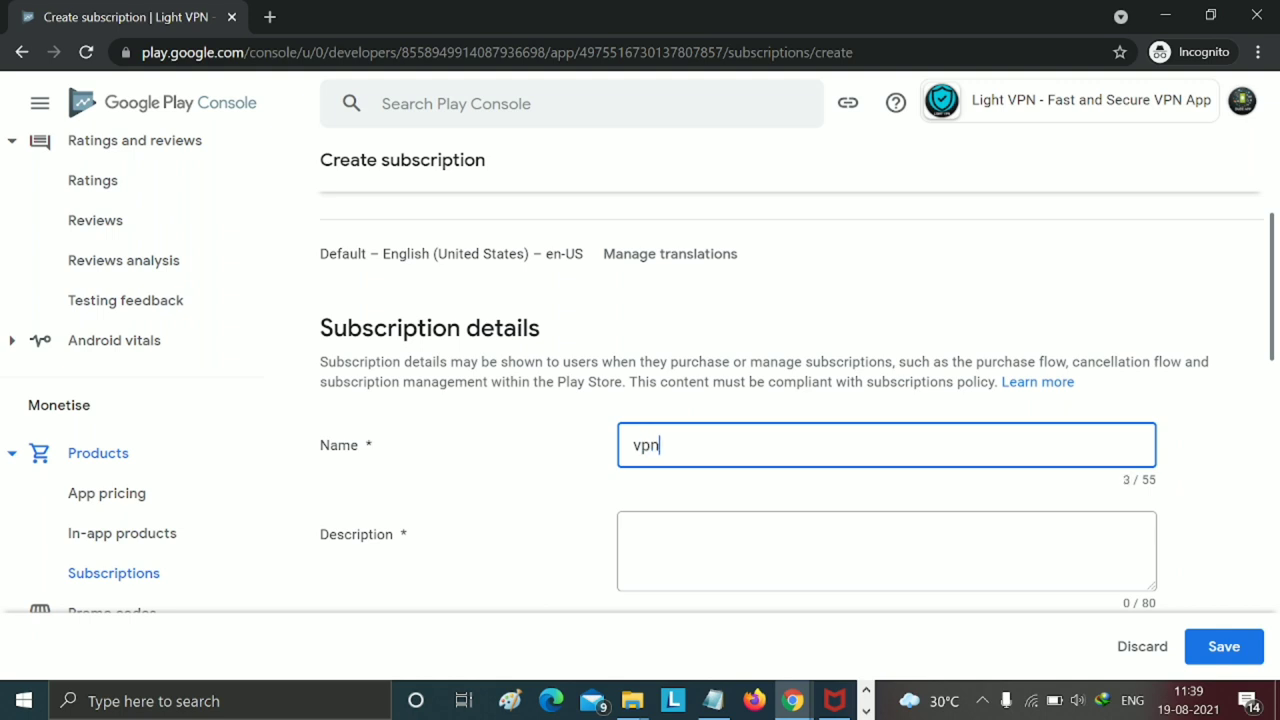
pyautogui.write('12')
pyautogui.press('Tab')
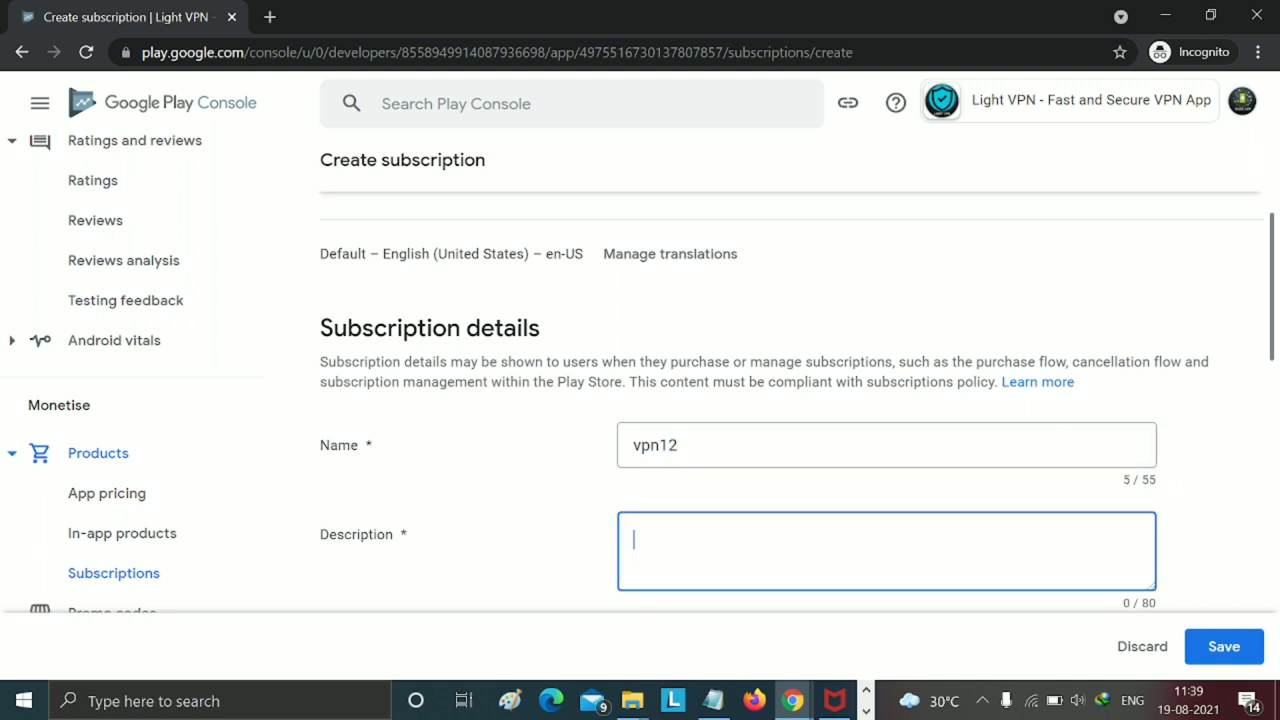
pyautogui.write('vpn12')
pyautogui.scroll(-2, 694, 558)
pyautogui.scroll(-3, 737, 489)
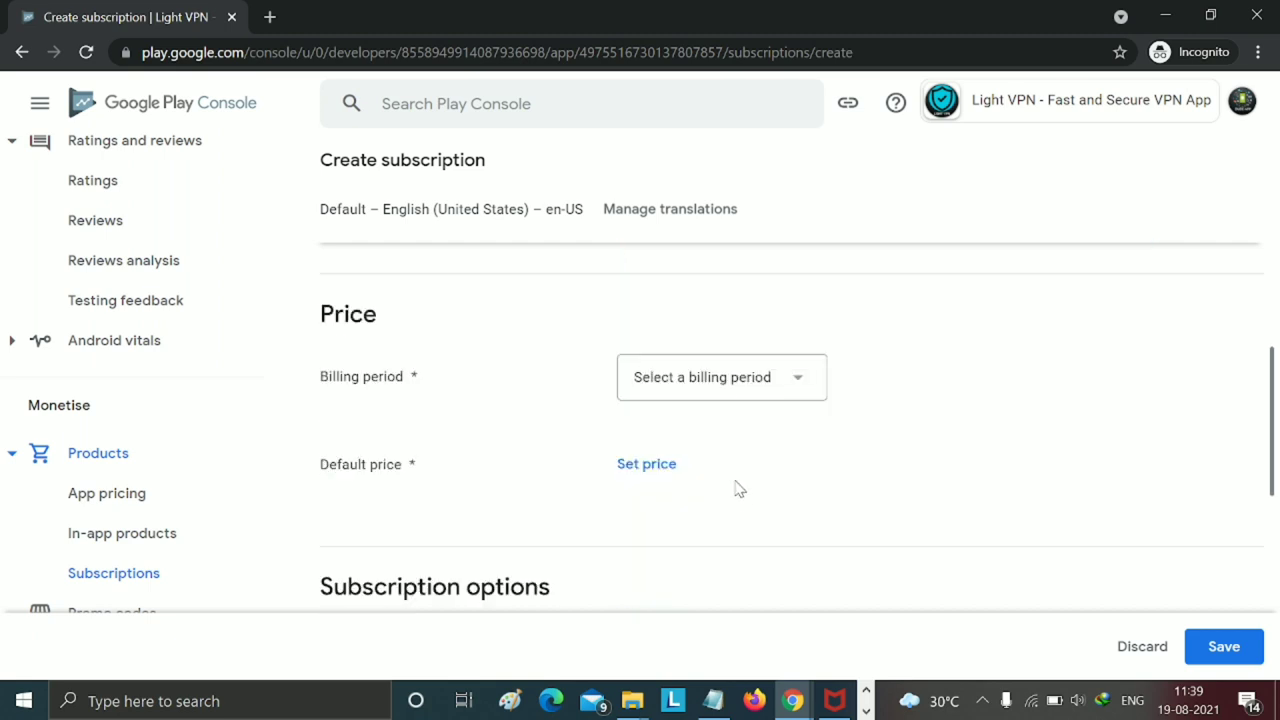
# - Bill the vpn12 subscription every 3 months at a default price of INR 200.00
pyautogui.click(698, 393)
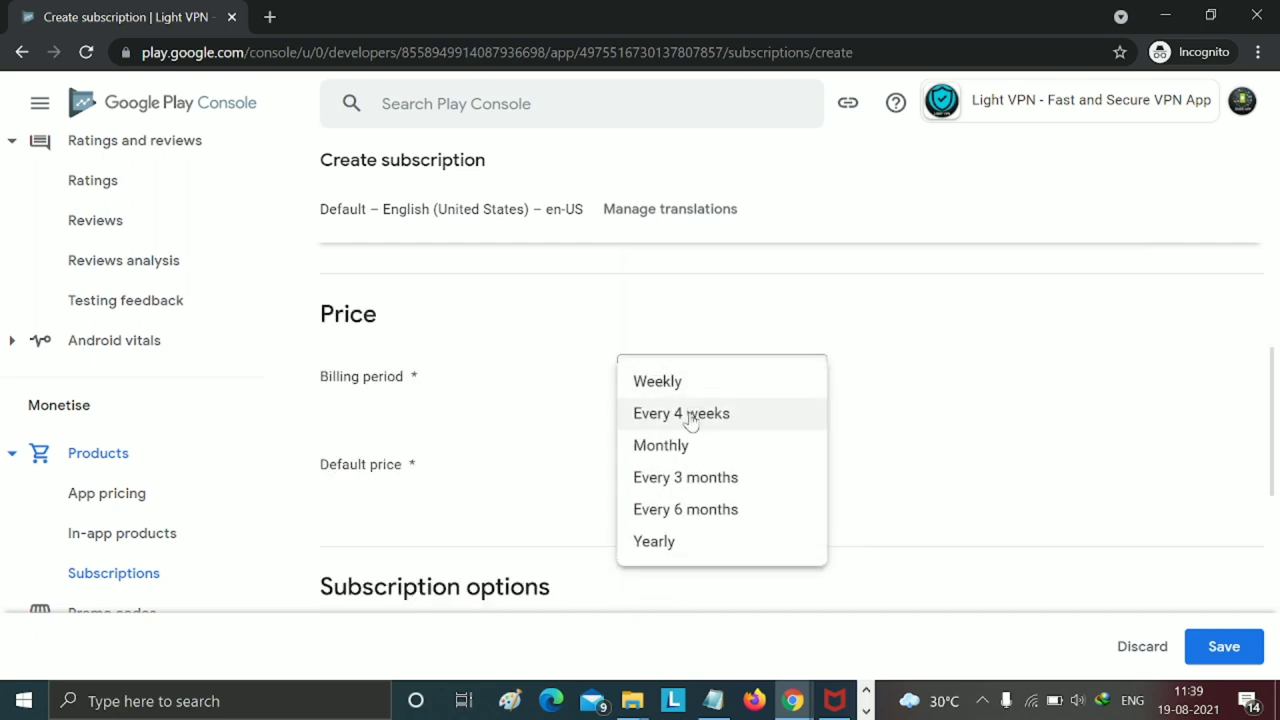
pyautogui.click(687, 478)
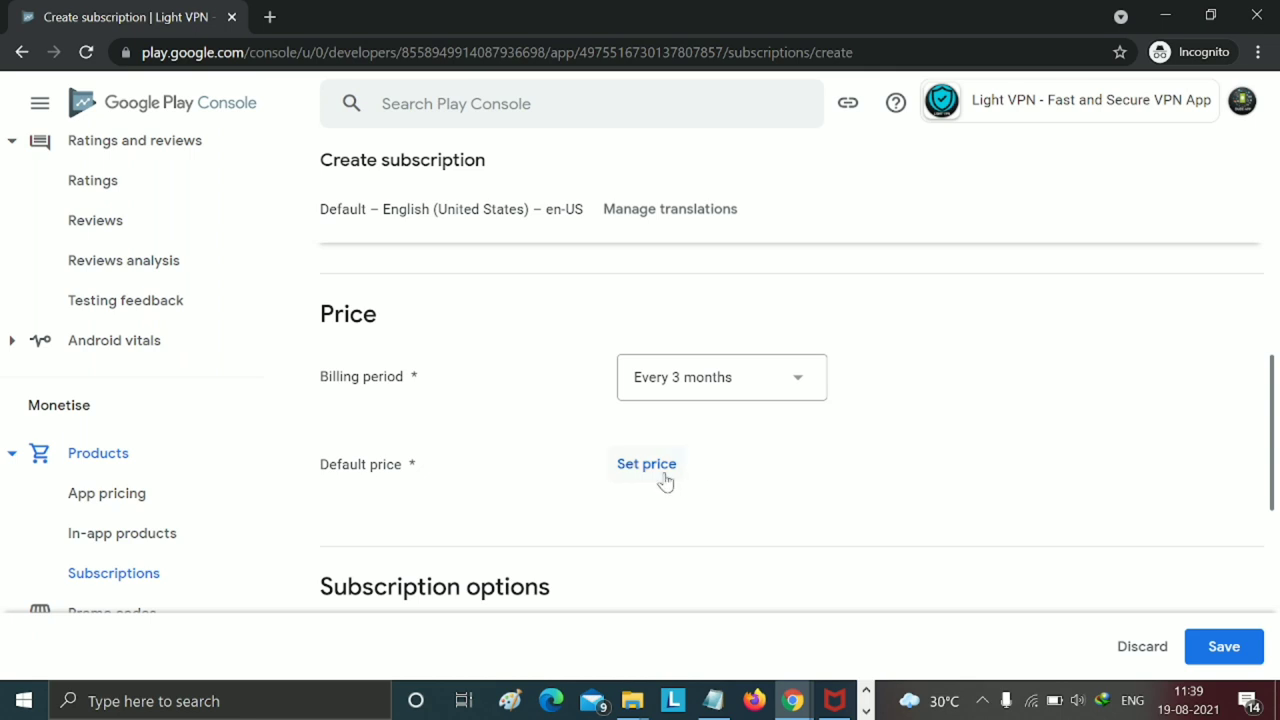
pyautogui.click(646, 464)
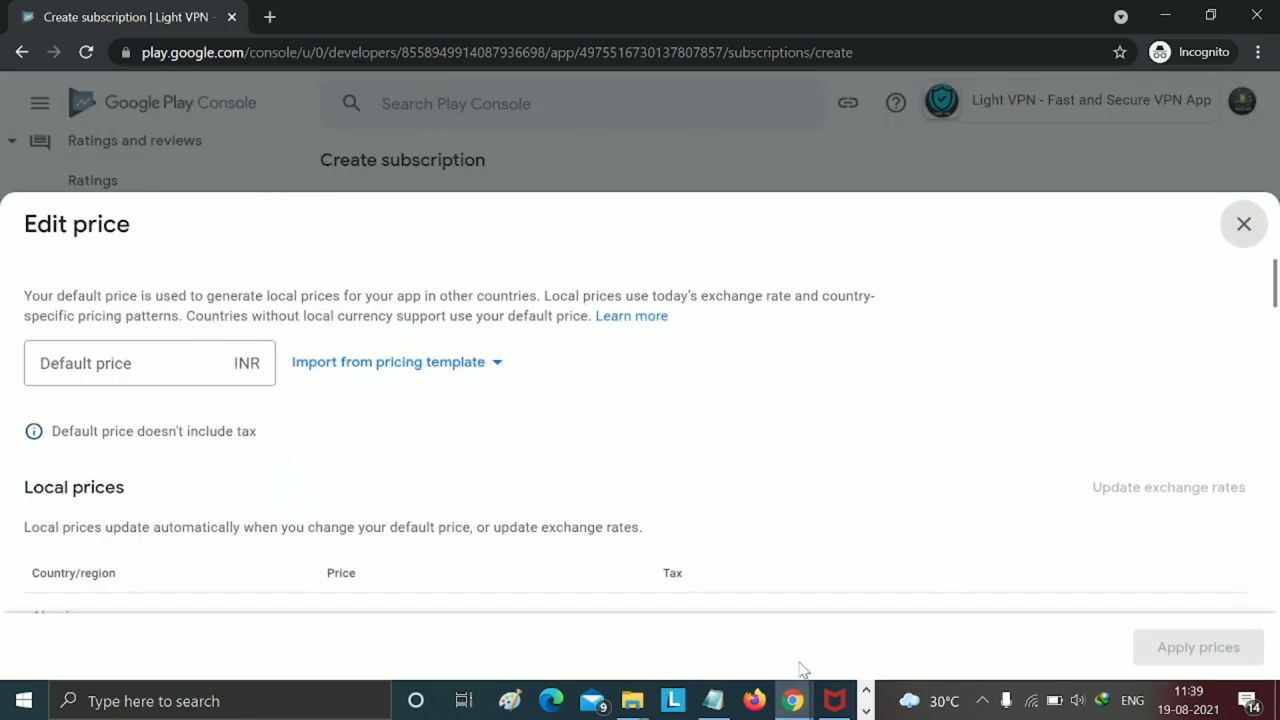
pyautogui.click(866, 710)
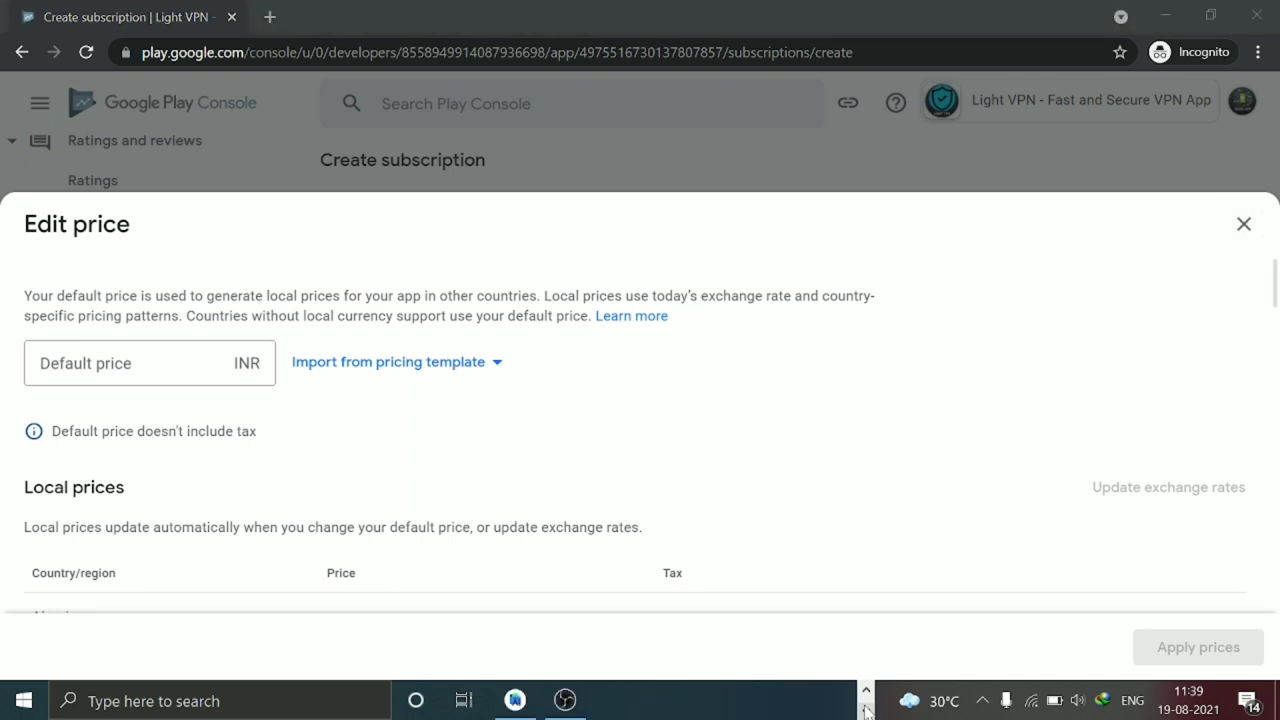
pyautogui.moveTo(565, 703)
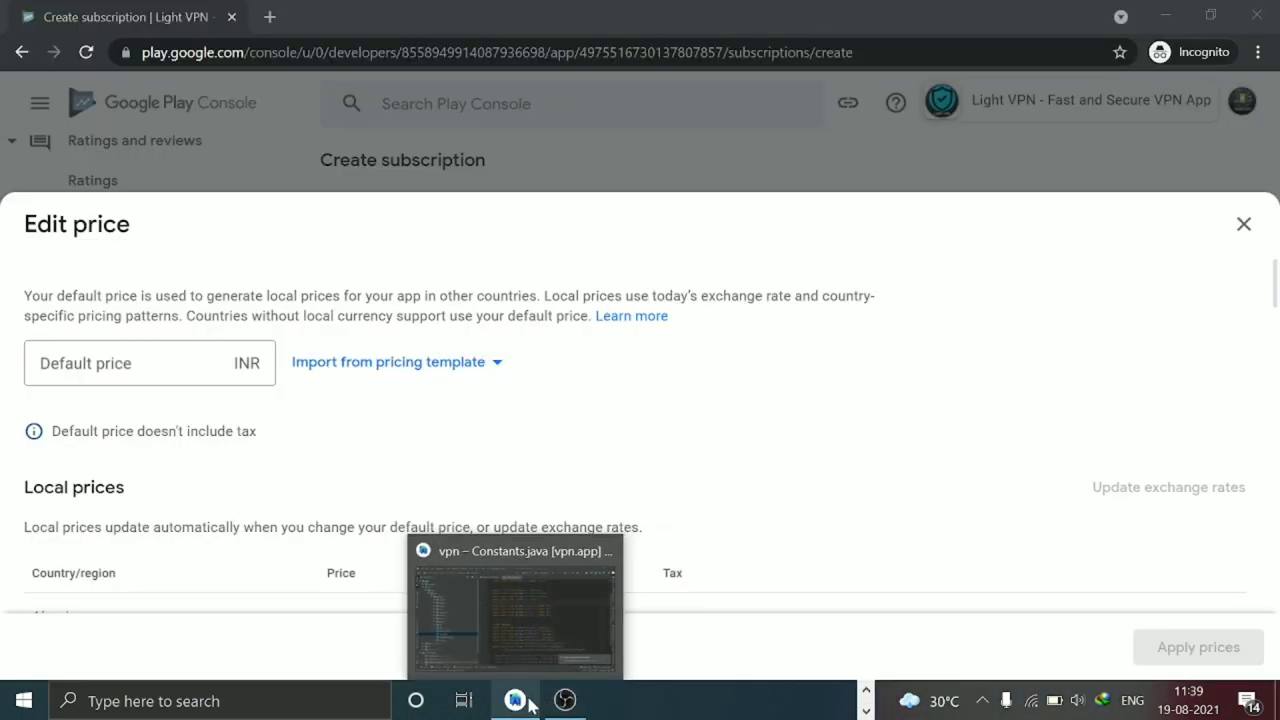
pyautogui.moveTo(513, 633)
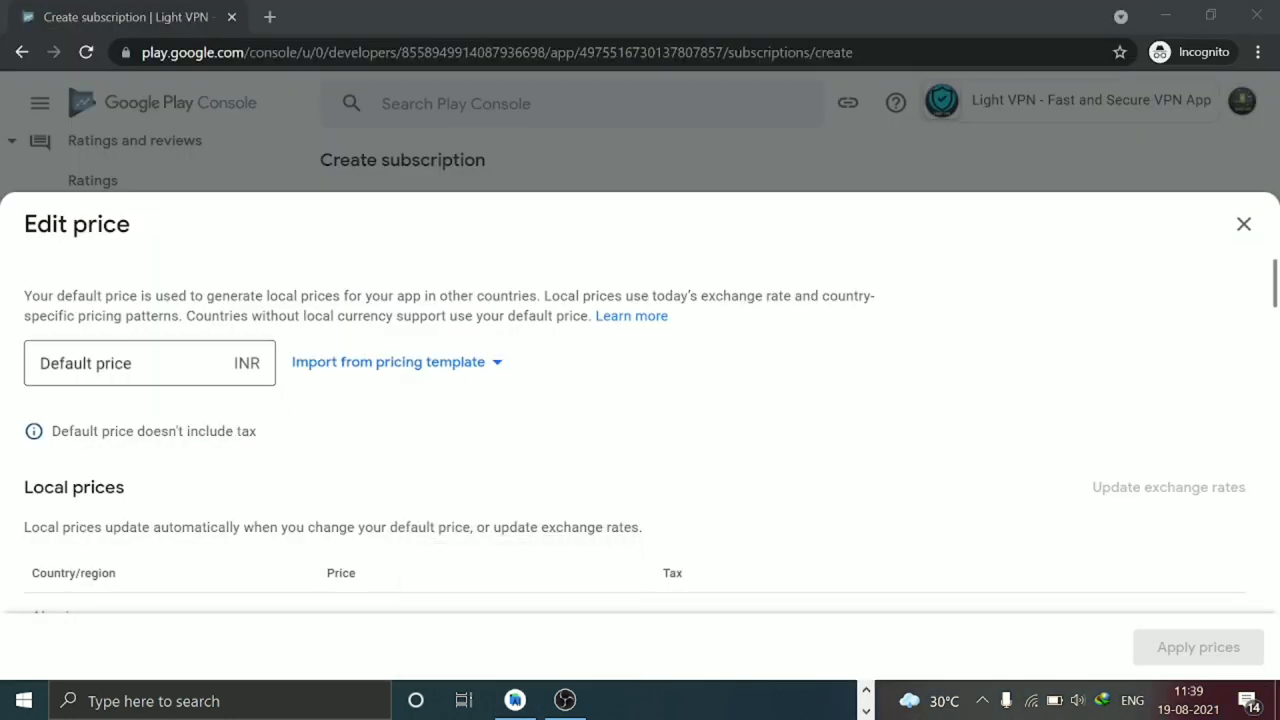
pyautogui.click(130, 363)
pyautogui.write('200')
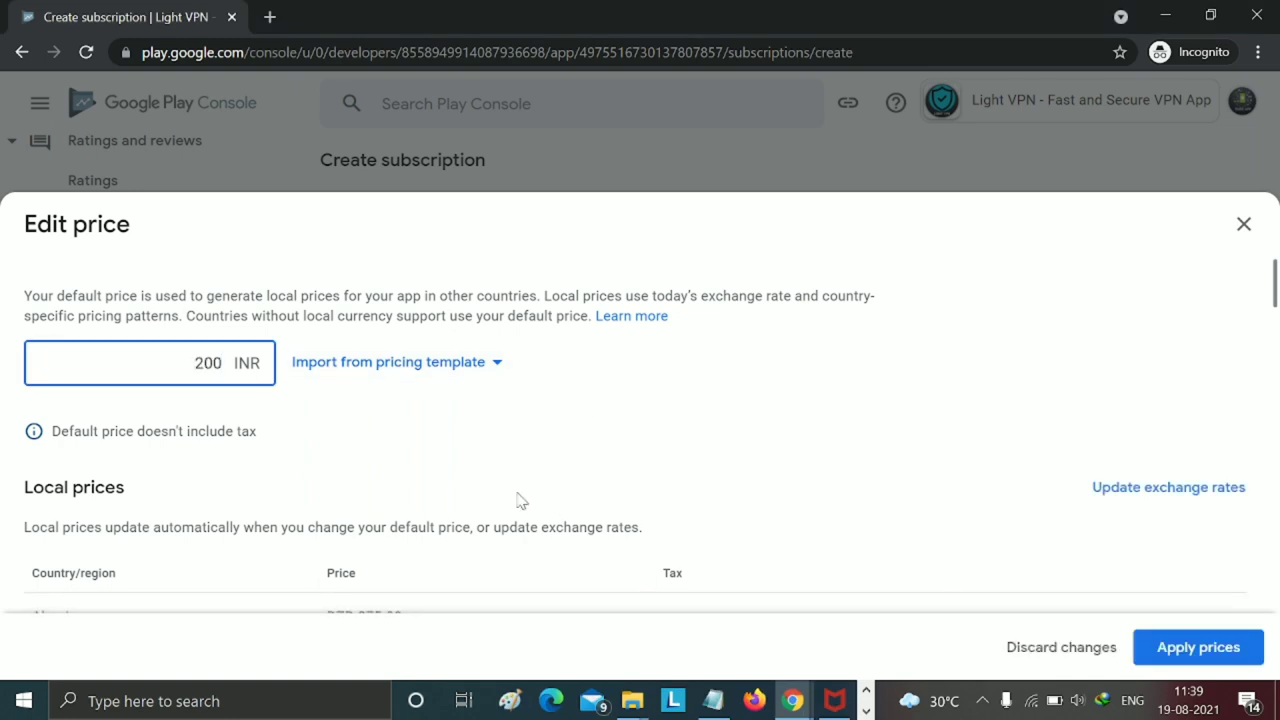
pyautogui.scroll(-2, 521, 500)
pyautogui.click(1178, 645)
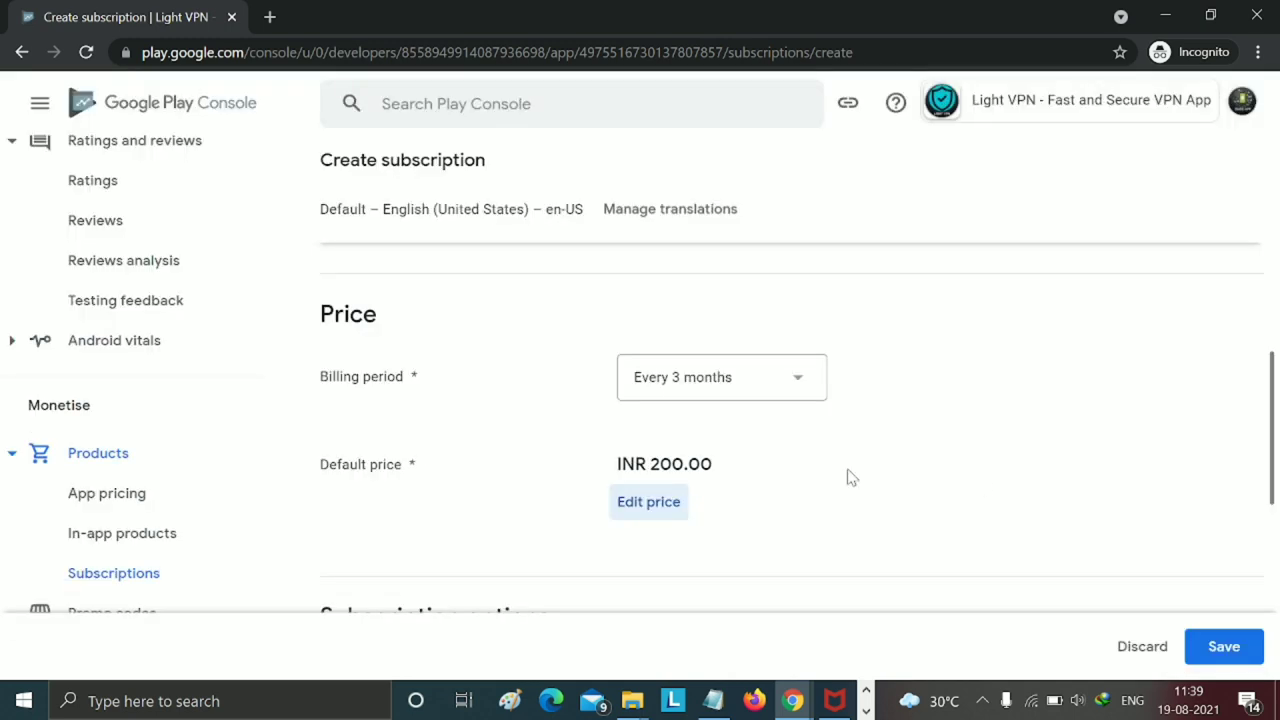
pyautogui.scroll(-5, 1022, 514)
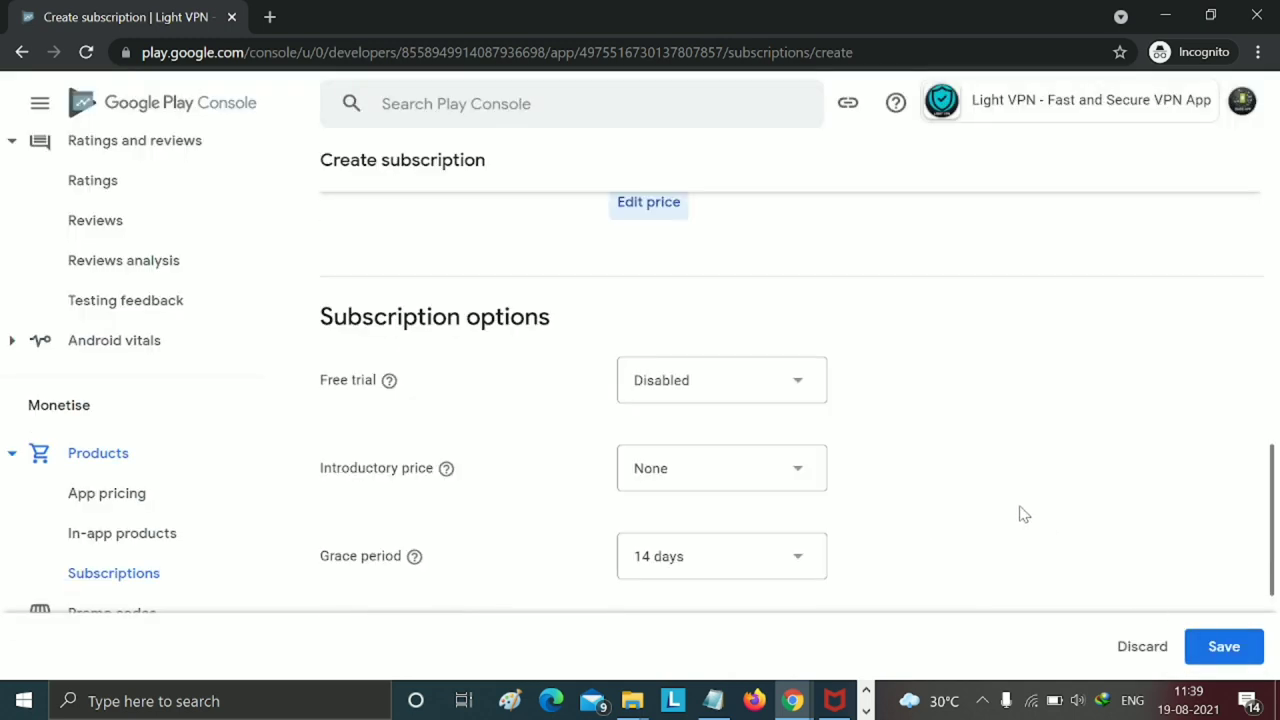
pyautogui.scroll(3, 1022, 514)
pyautogui.scroll(6, 1022, 514)
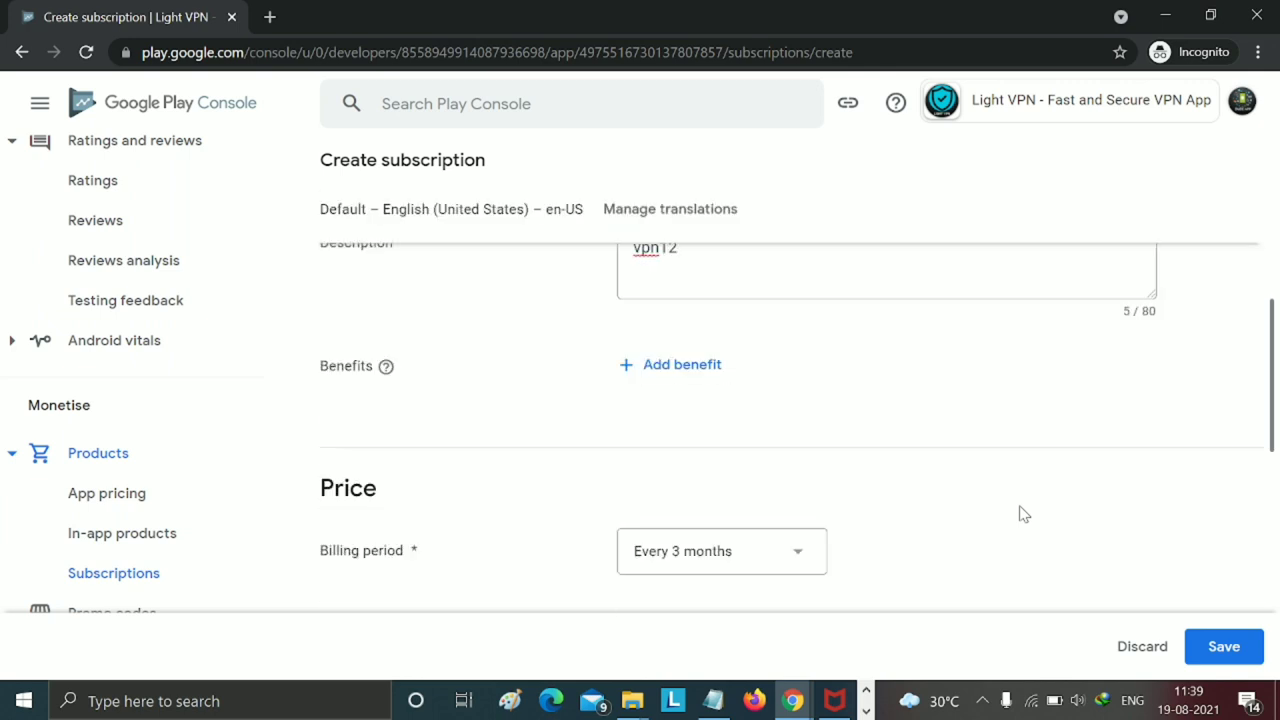
pyautogui.scroll(3, 1022, 514)
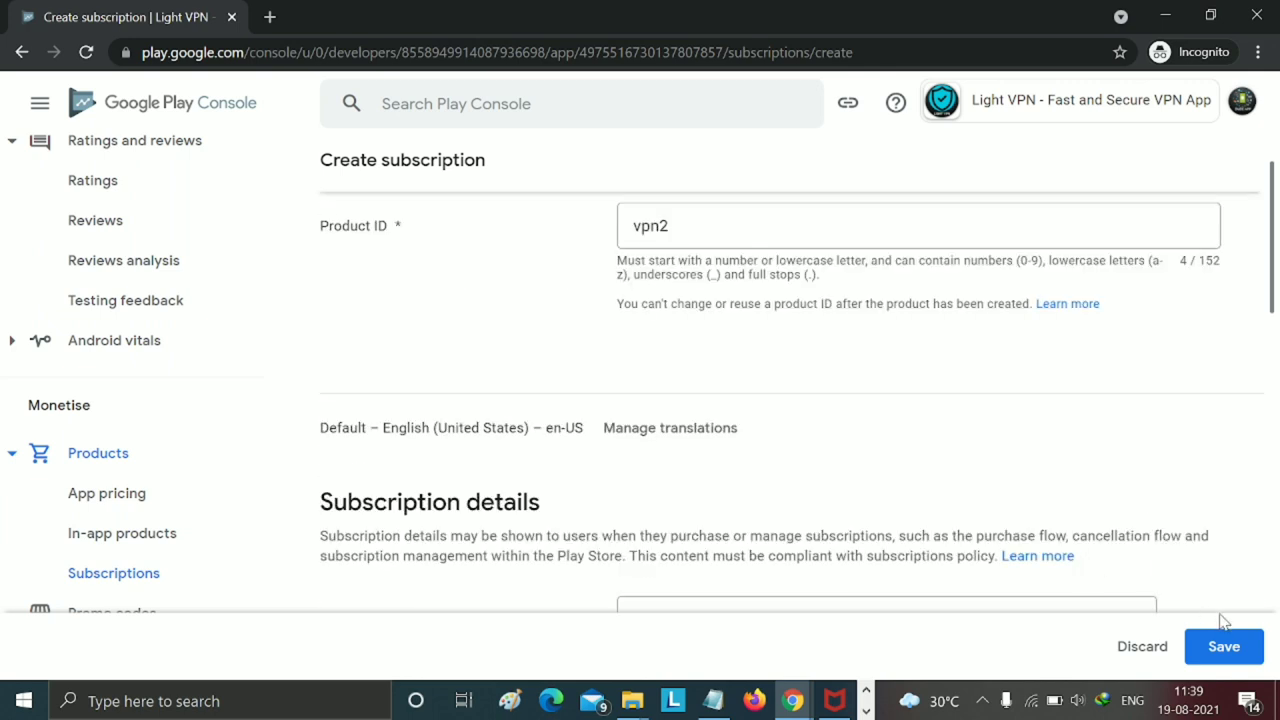
# - Save and activate vpn12, then begin a new subscription from the Subscriptions list
pyautogui.click(1223, 646)
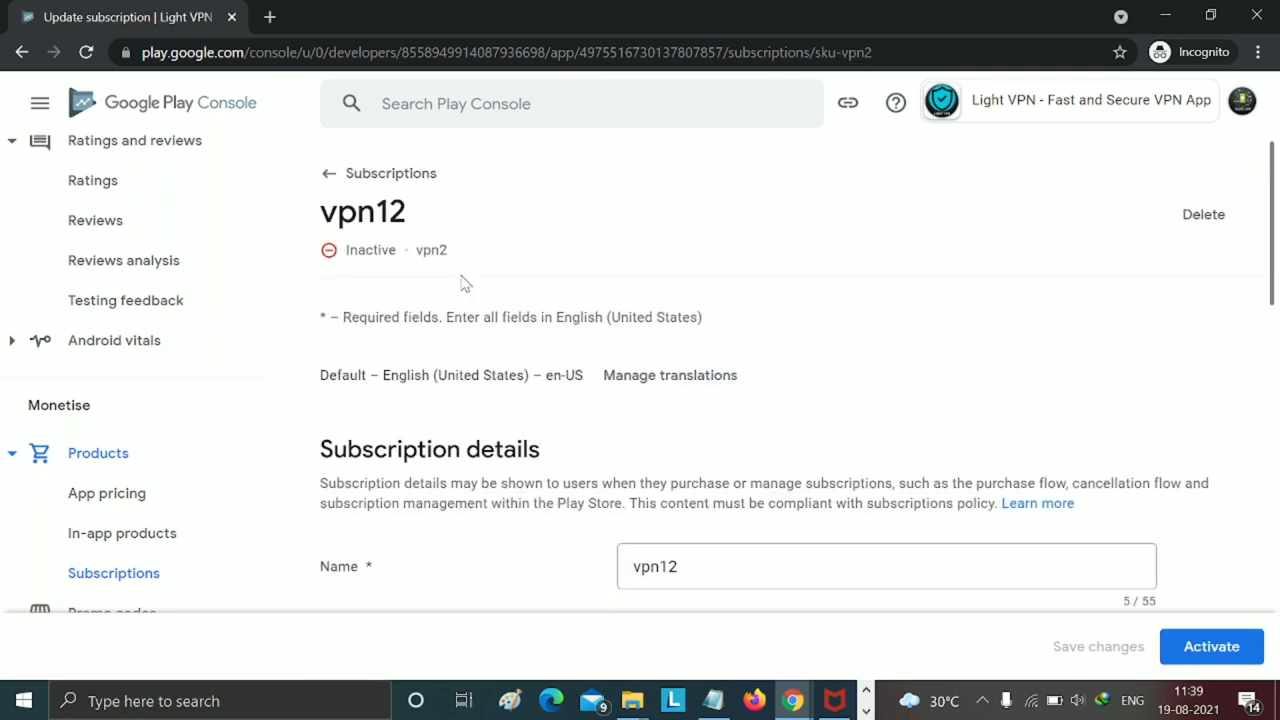
pyautogui.click(1172, 646)
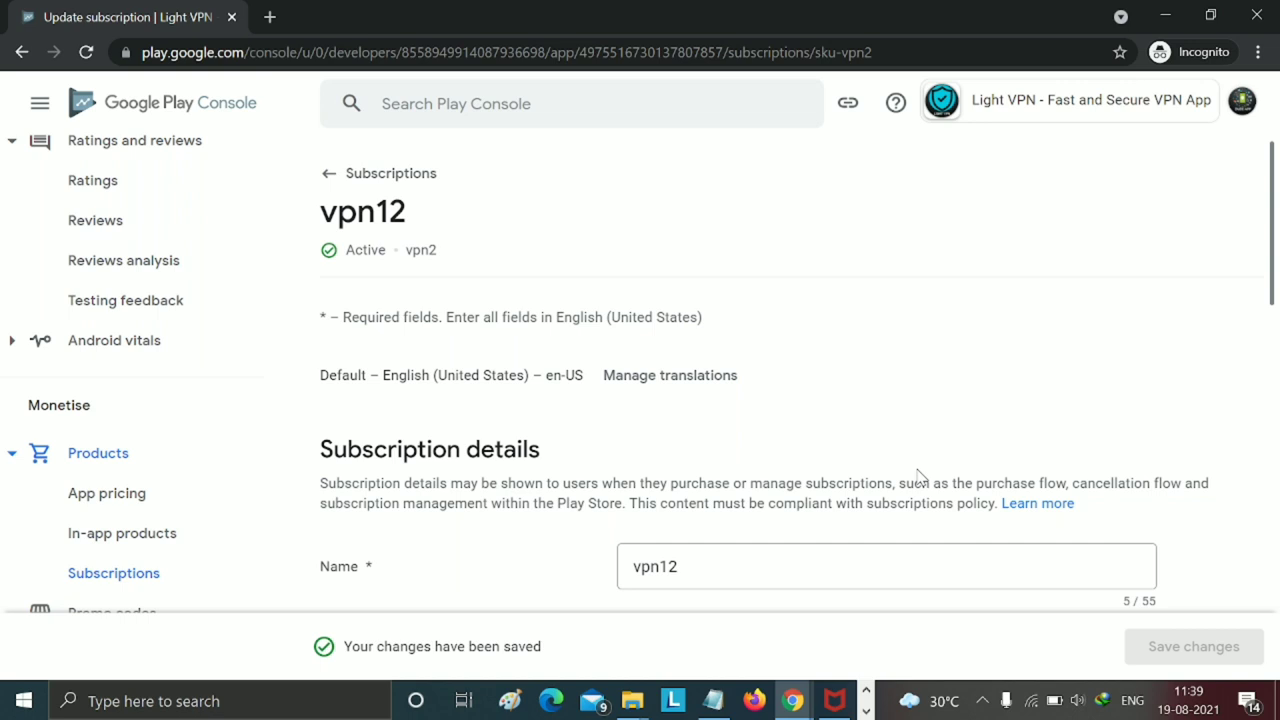
pyautogui.click(338, 180)
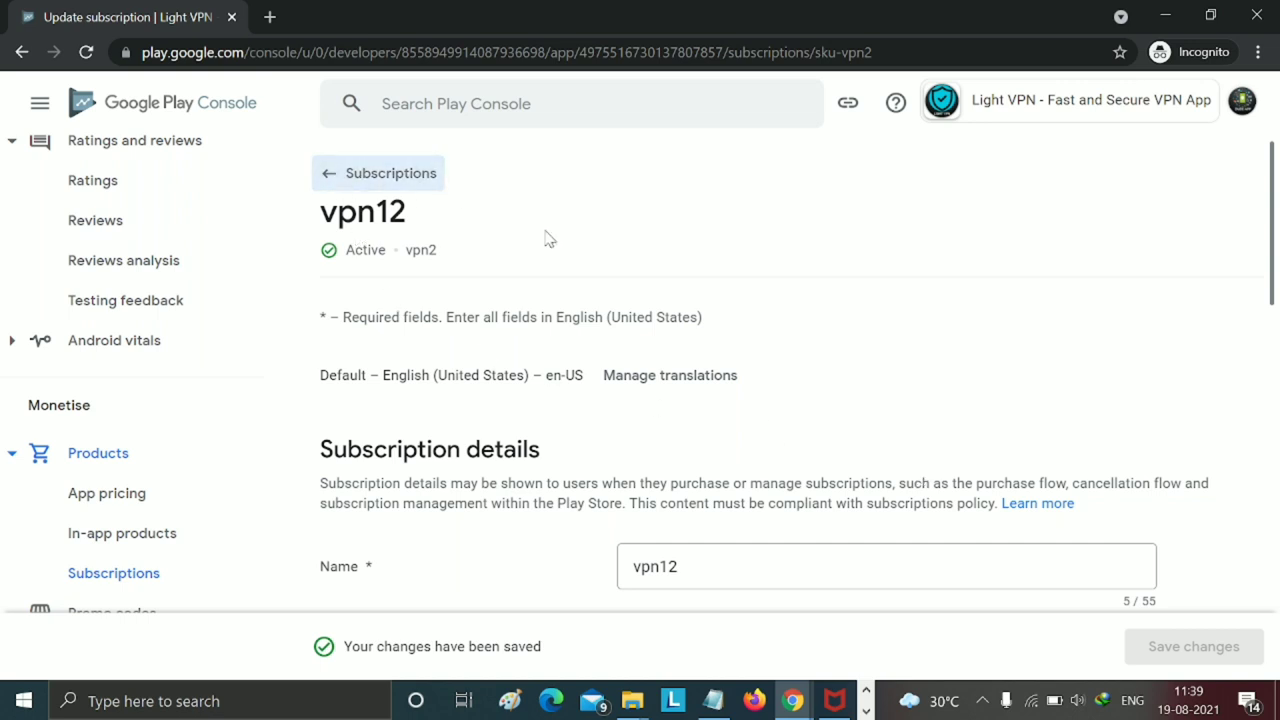
pyautogui.scroll(-3, 920, 340)
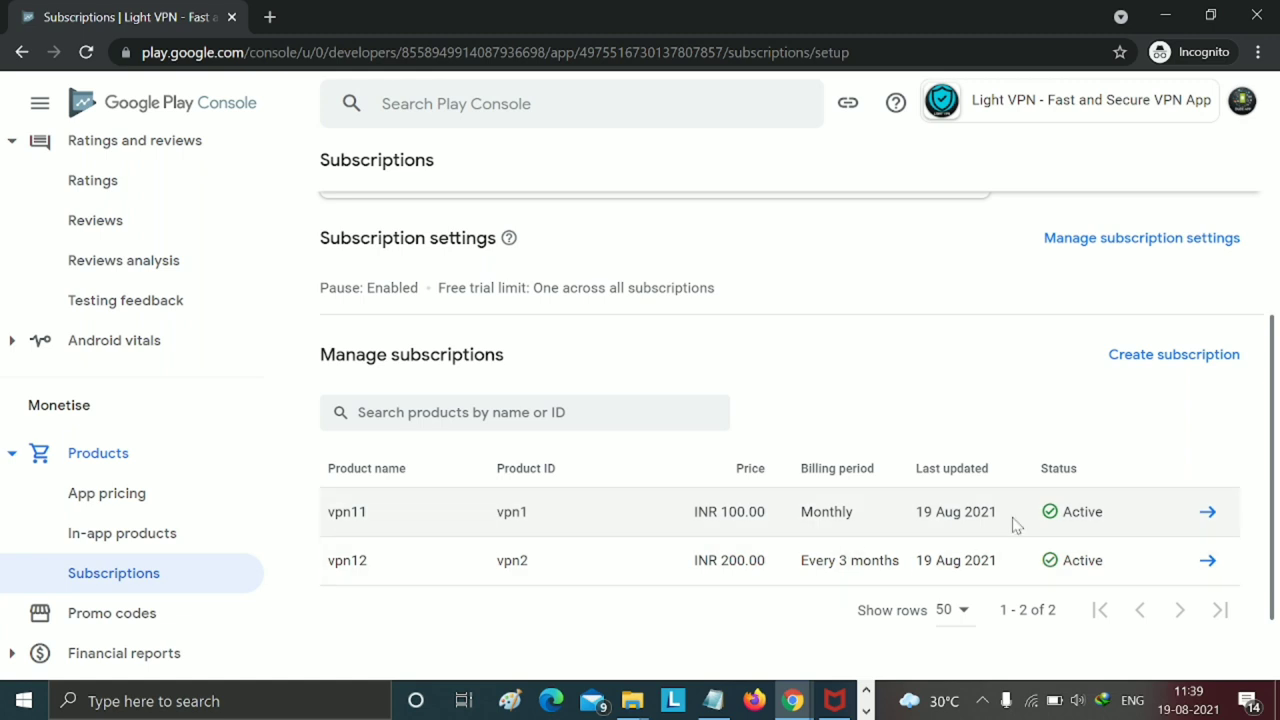
pyautogui.click(1163, 360)
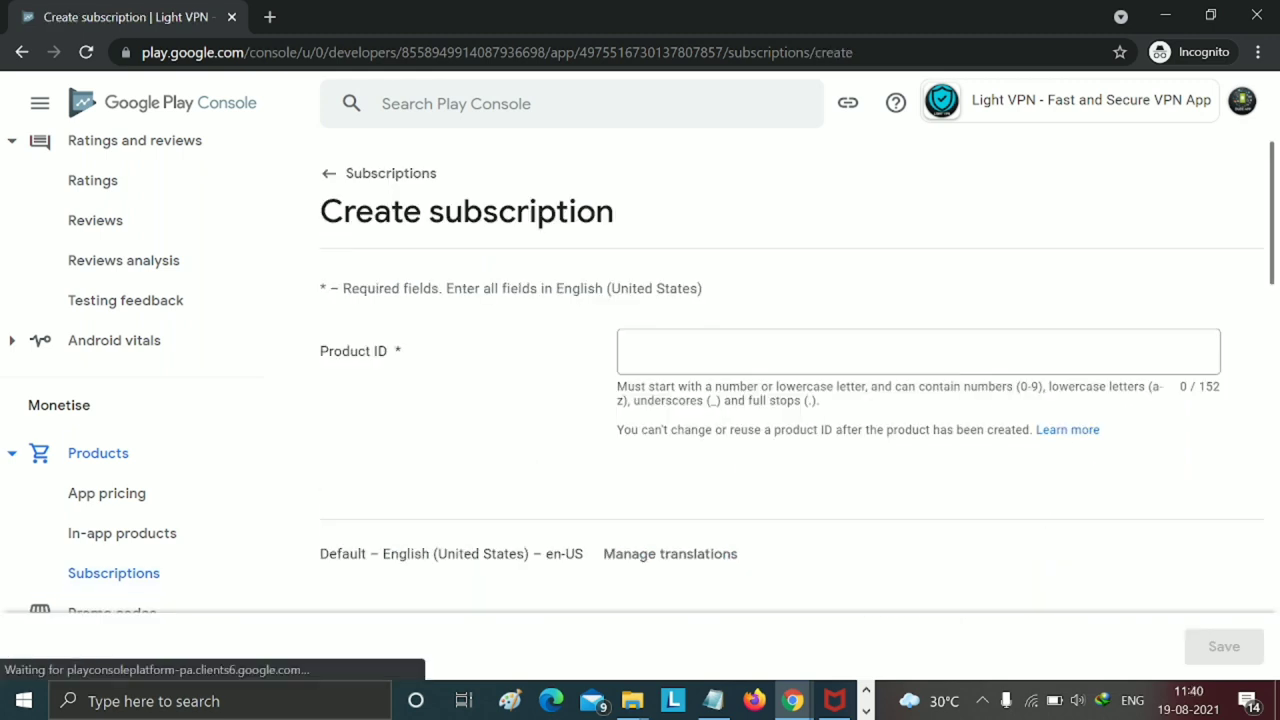
# - Enter a product ID, name and description vpn13, and an Every 6 months billing period
pyautogui.write('vpn3')
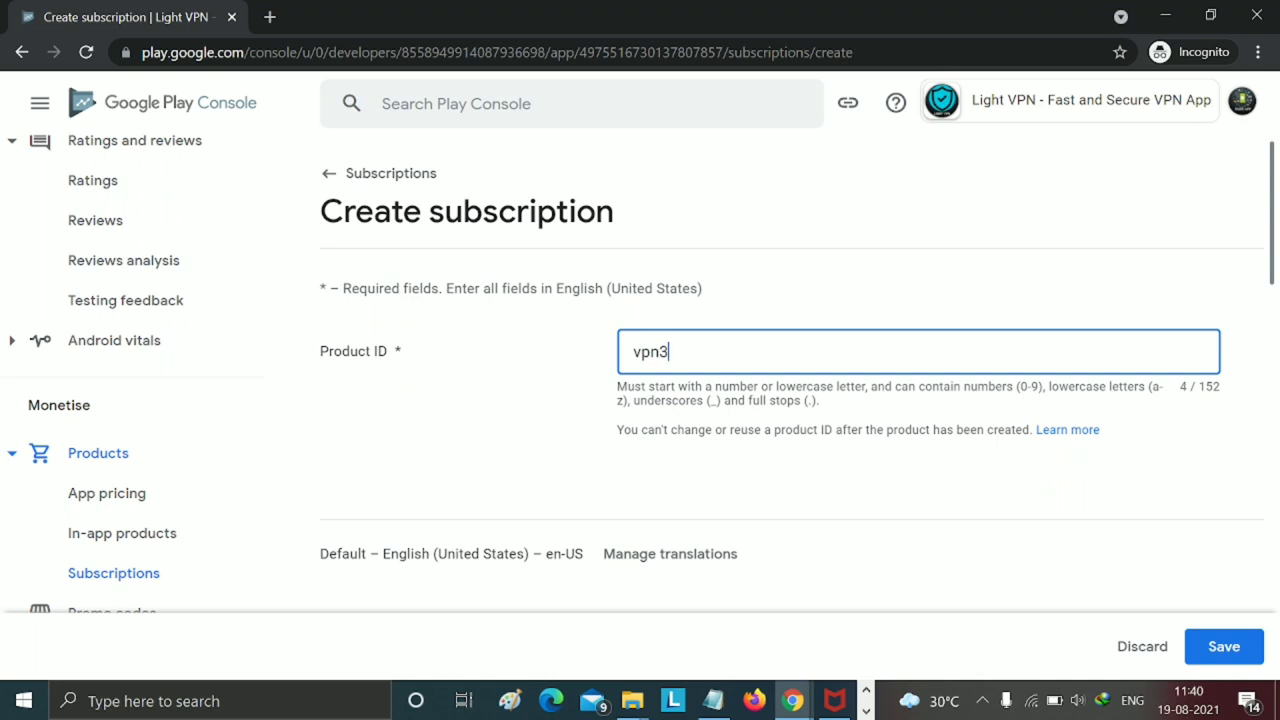
pyautogui.scroll(-3, 677, 430)
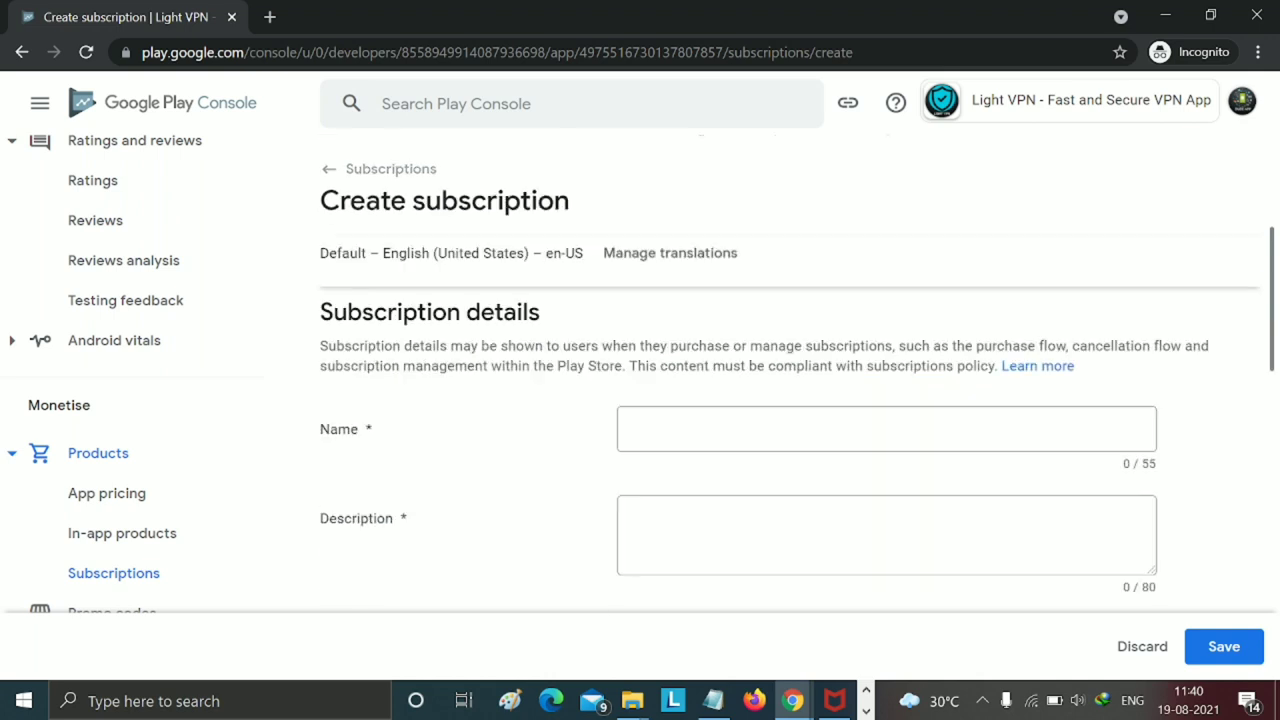
pyautogui.click(677, 440)
pyautogui.write('vpn13')
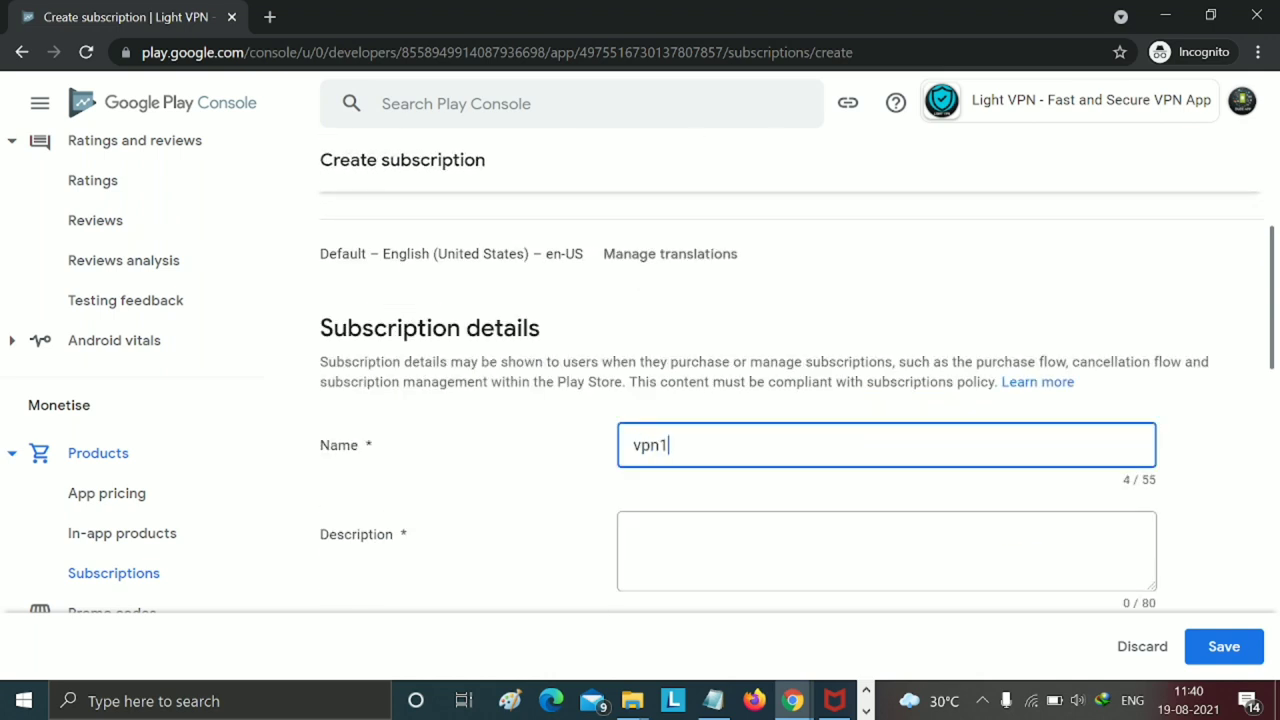
pyautogui.click(886, 550)
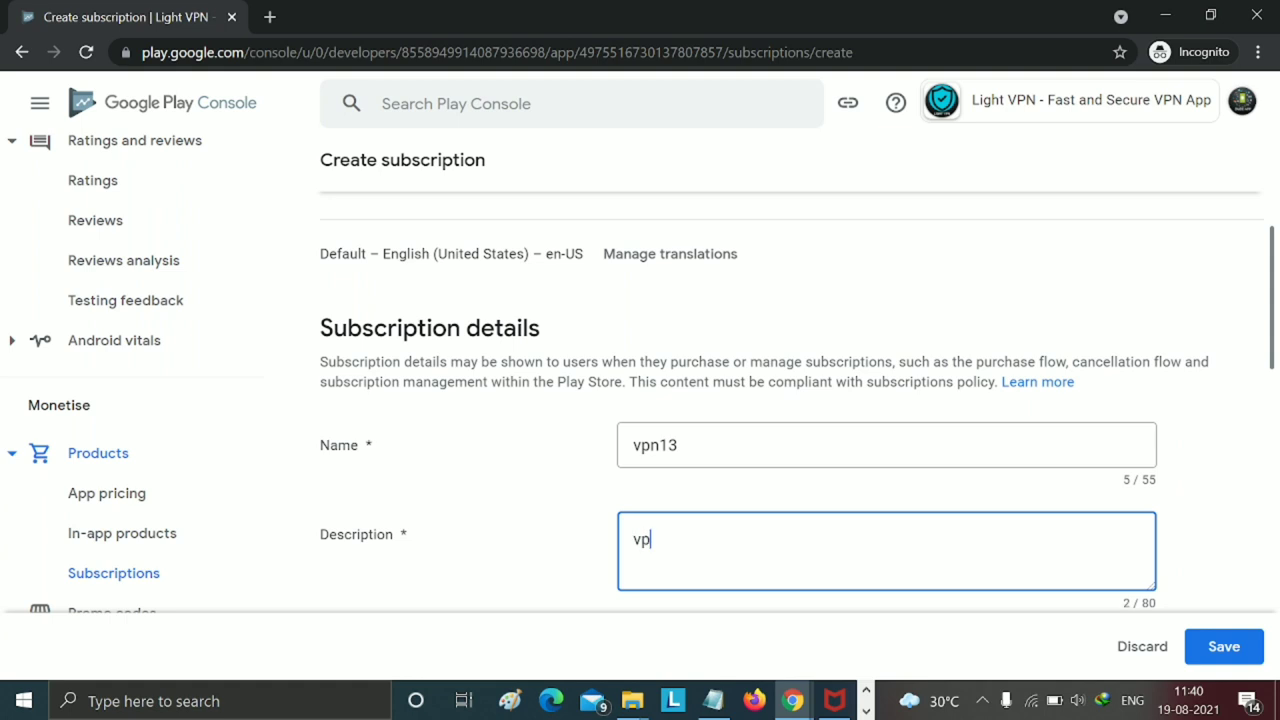
pyautogui.write('vpn13')
pyautogui.scroll(-3, 694, 563)
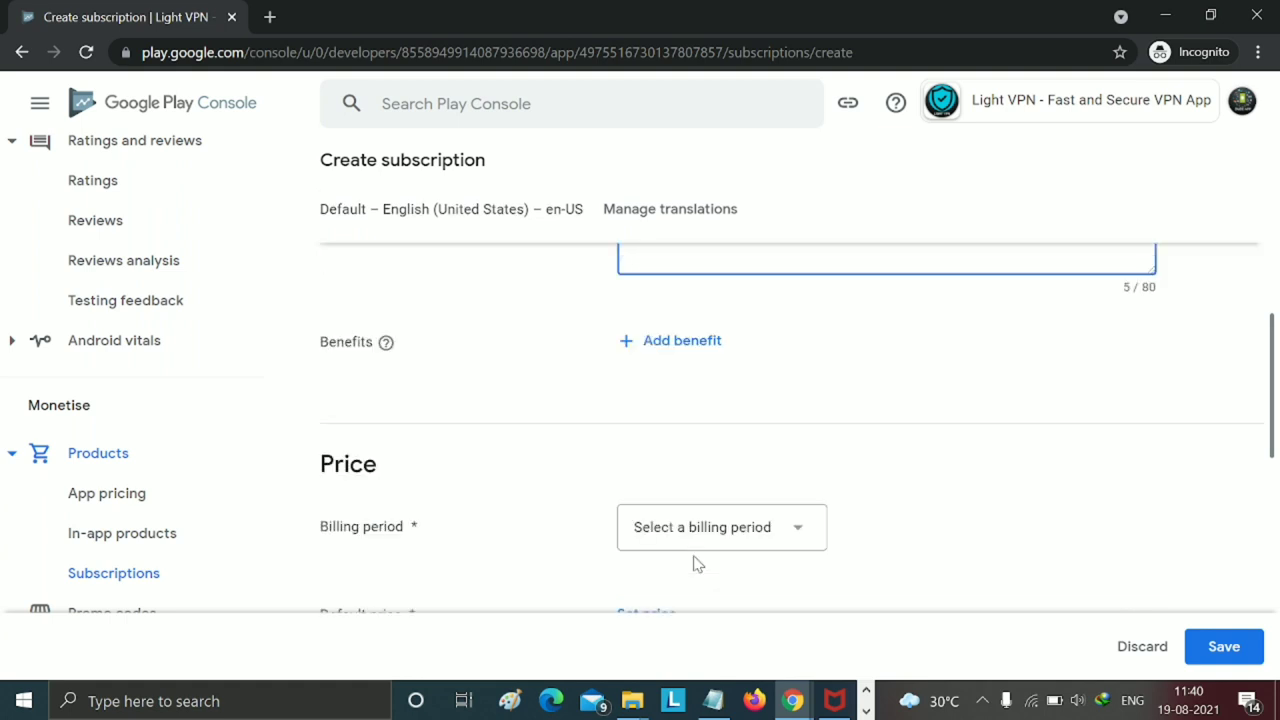
pyautogui.click(708, 540)
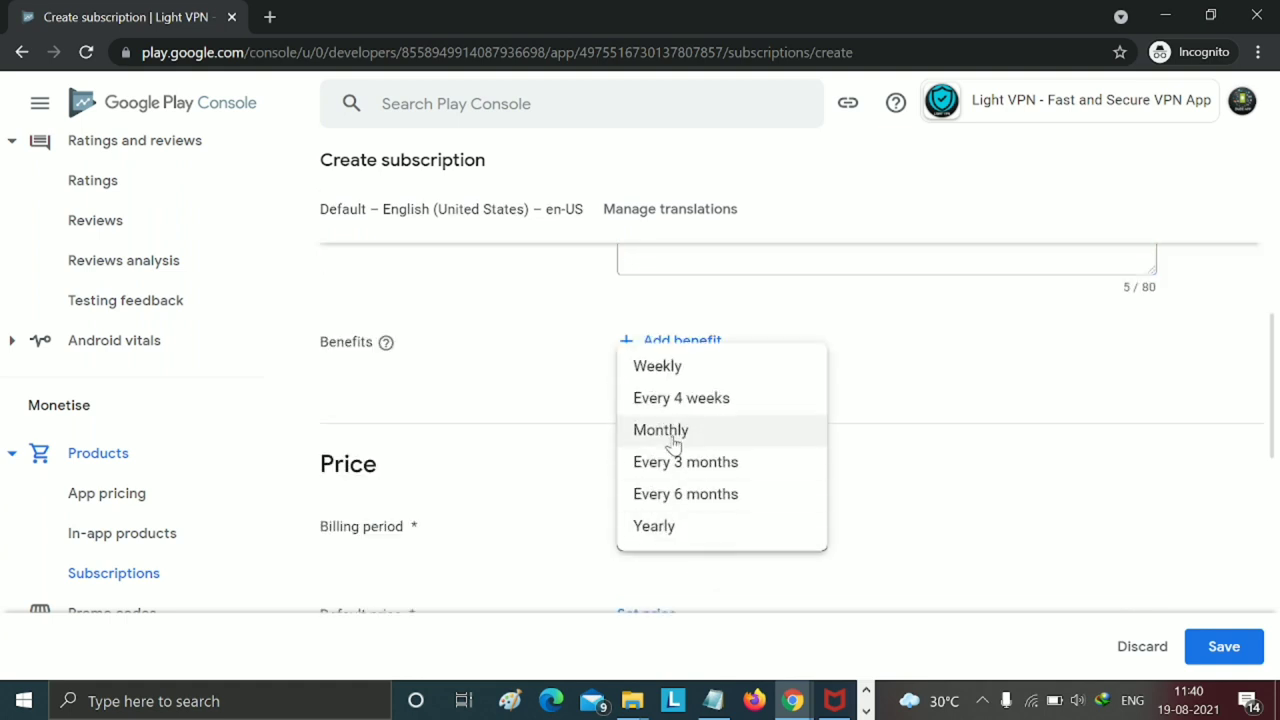
pyautogui.click(676, 494)
pyautogui.scroll(-3, 743, 491)
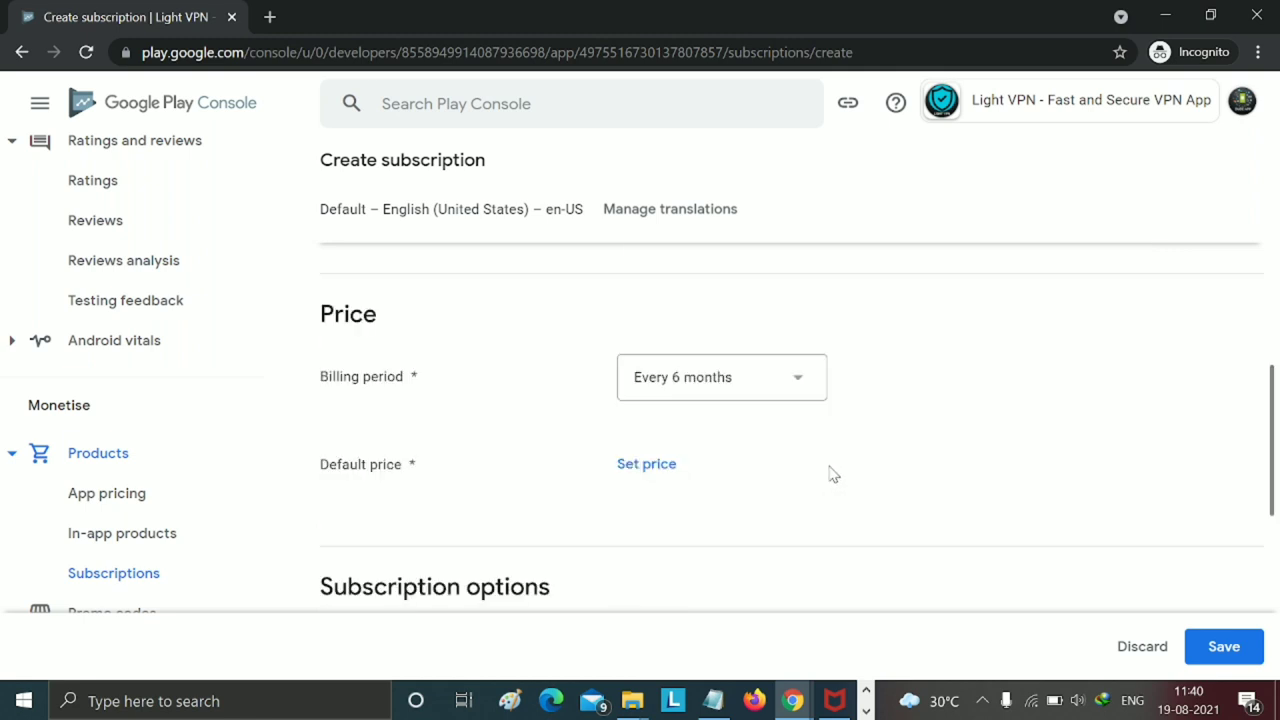
# - Set the vpn13 default price to INR 350.00 after checking planned prices in Android Studio
pyautogui.click(646, 314)
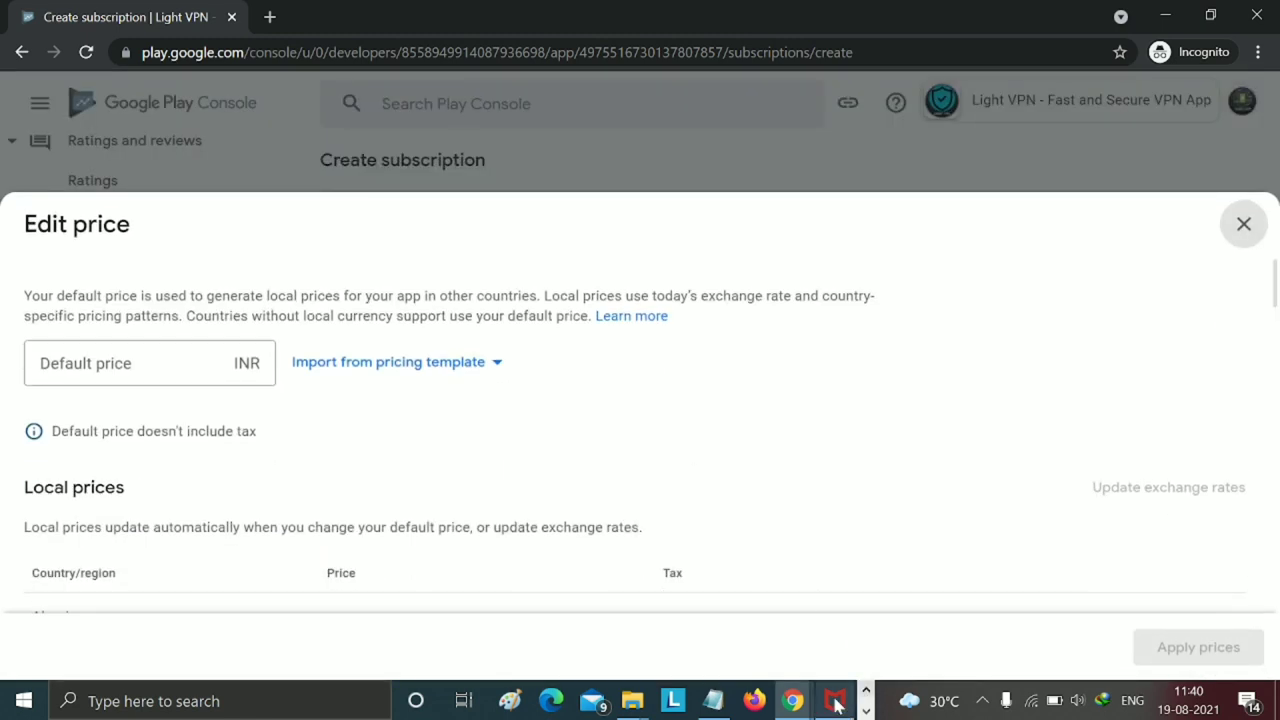
pyautogui.moveTo(818, 708)
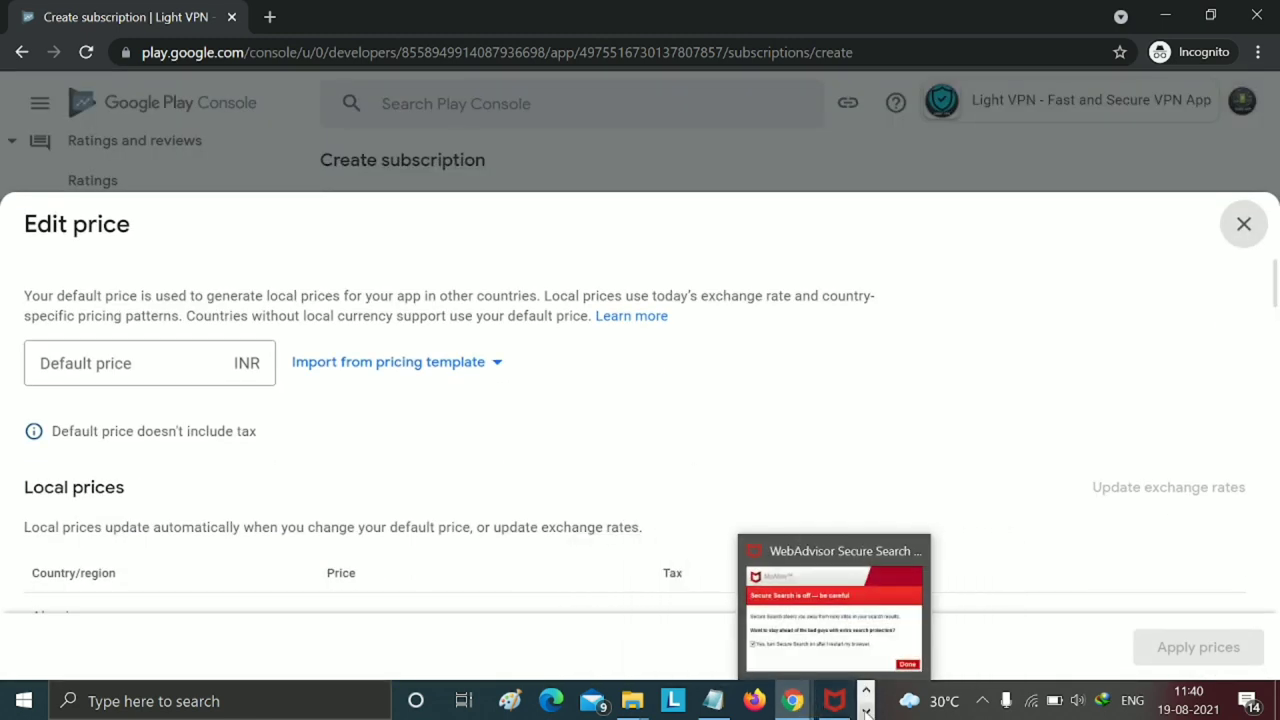
pyautogui.click(866, 711)
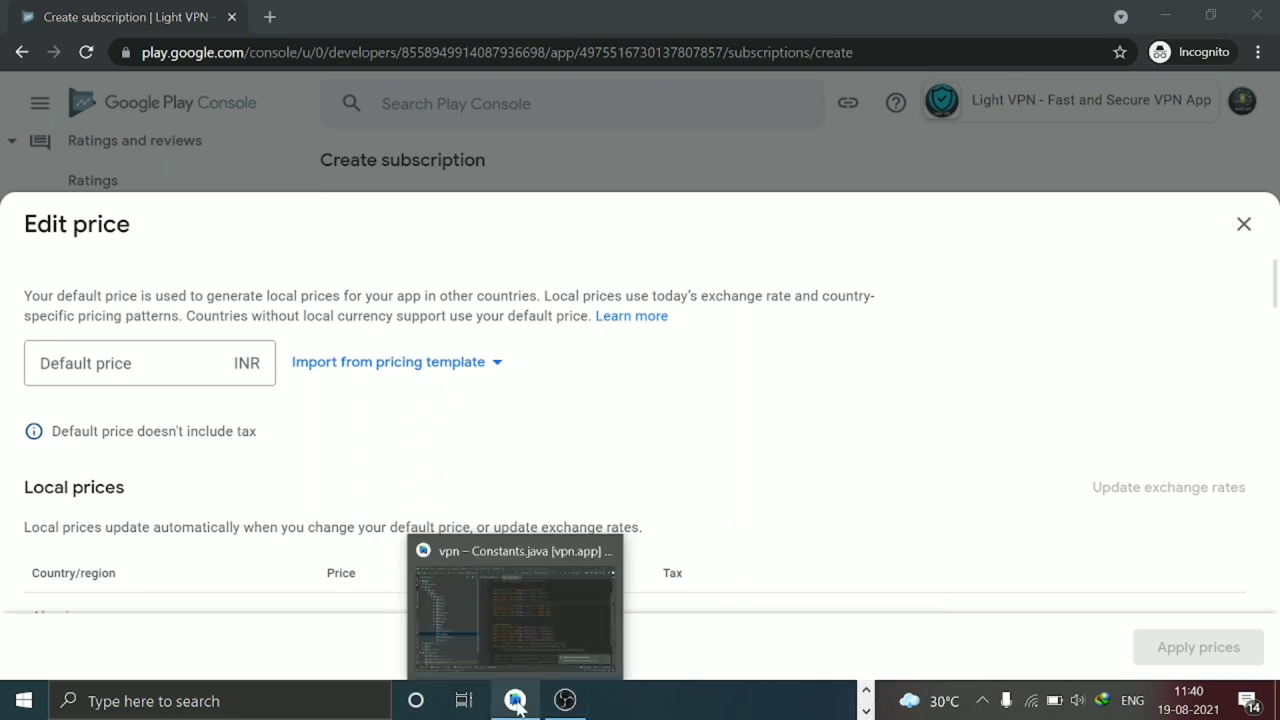
pyautogui.click(521, 640)
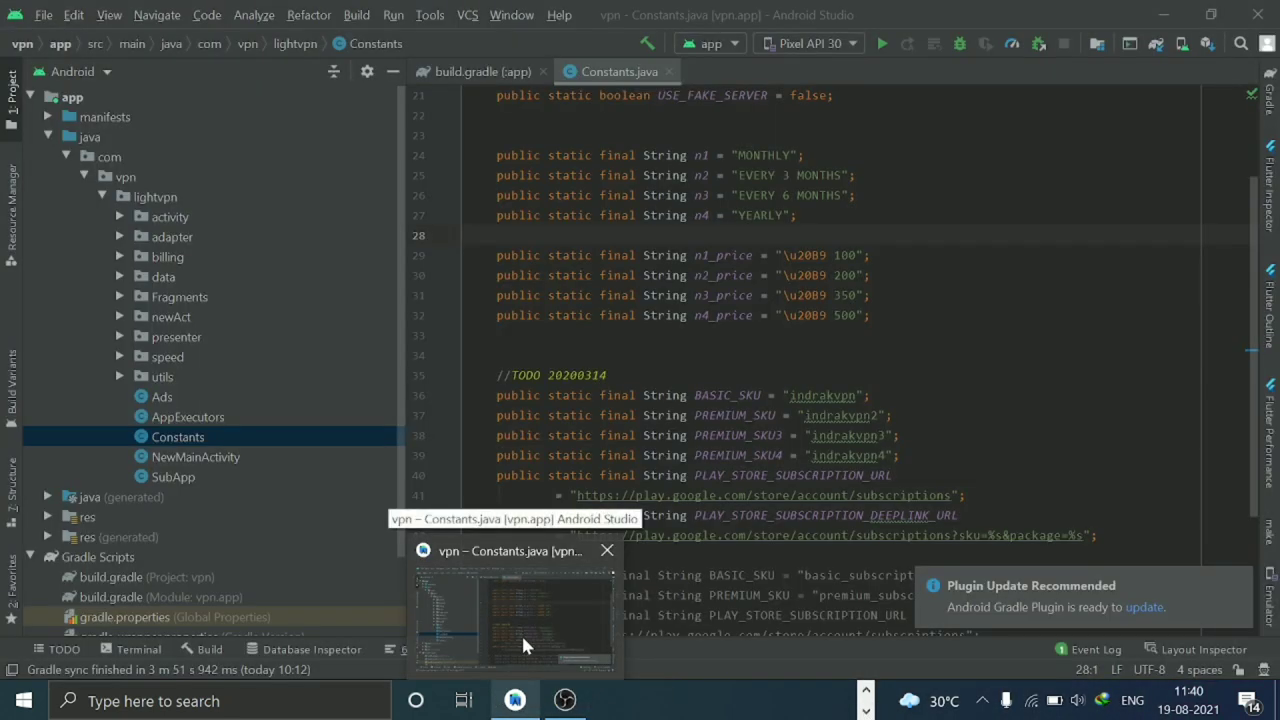
pyautogui.click(521, 633)
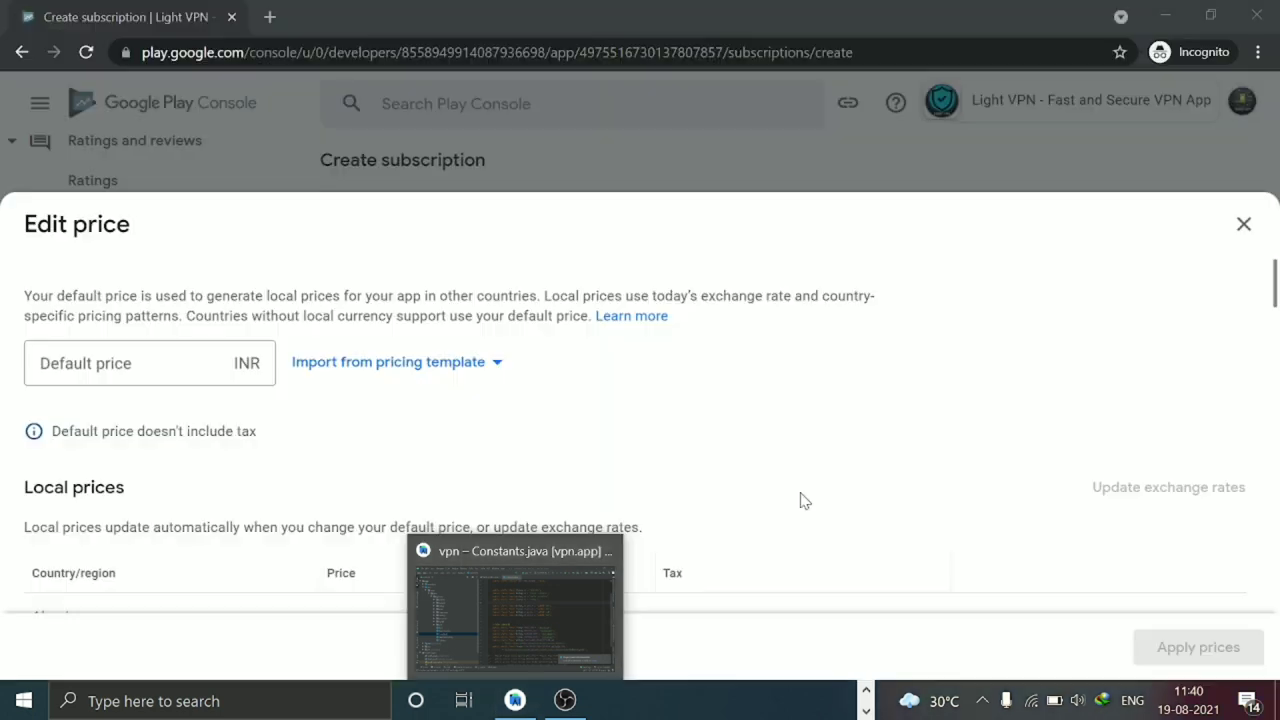
pyautogui.click(250, 366)
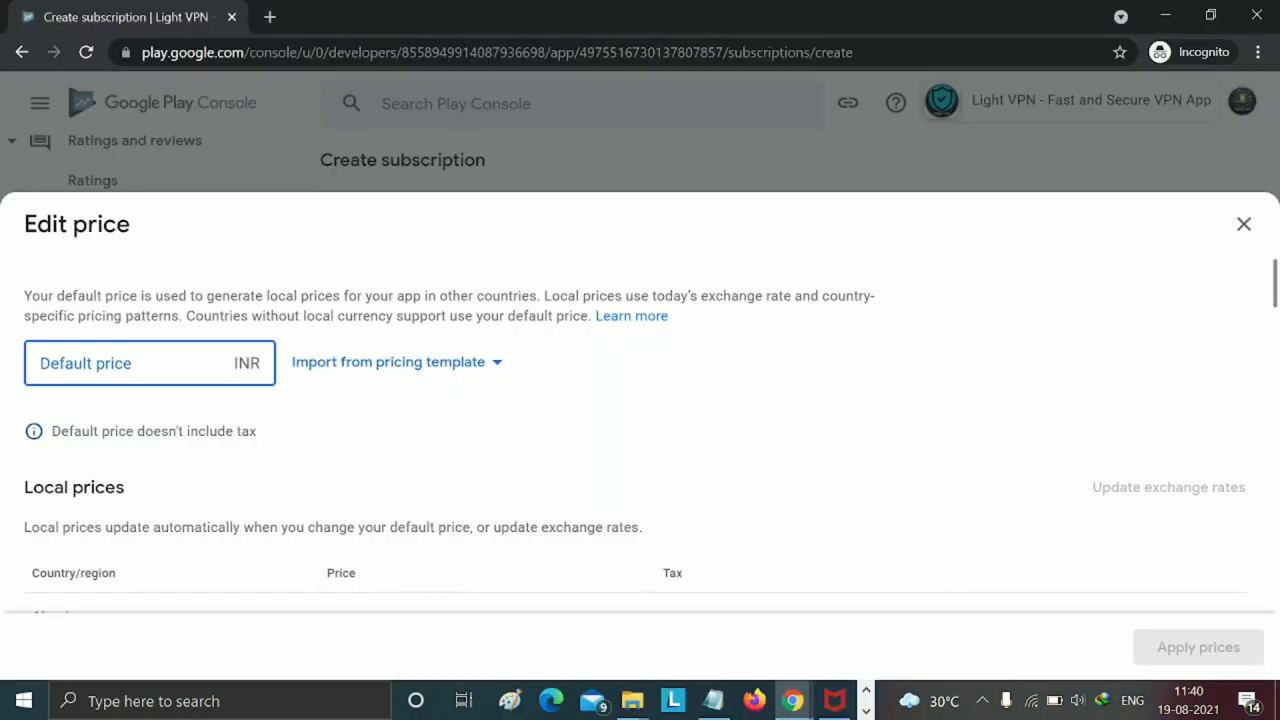
pyautogui.write('350')
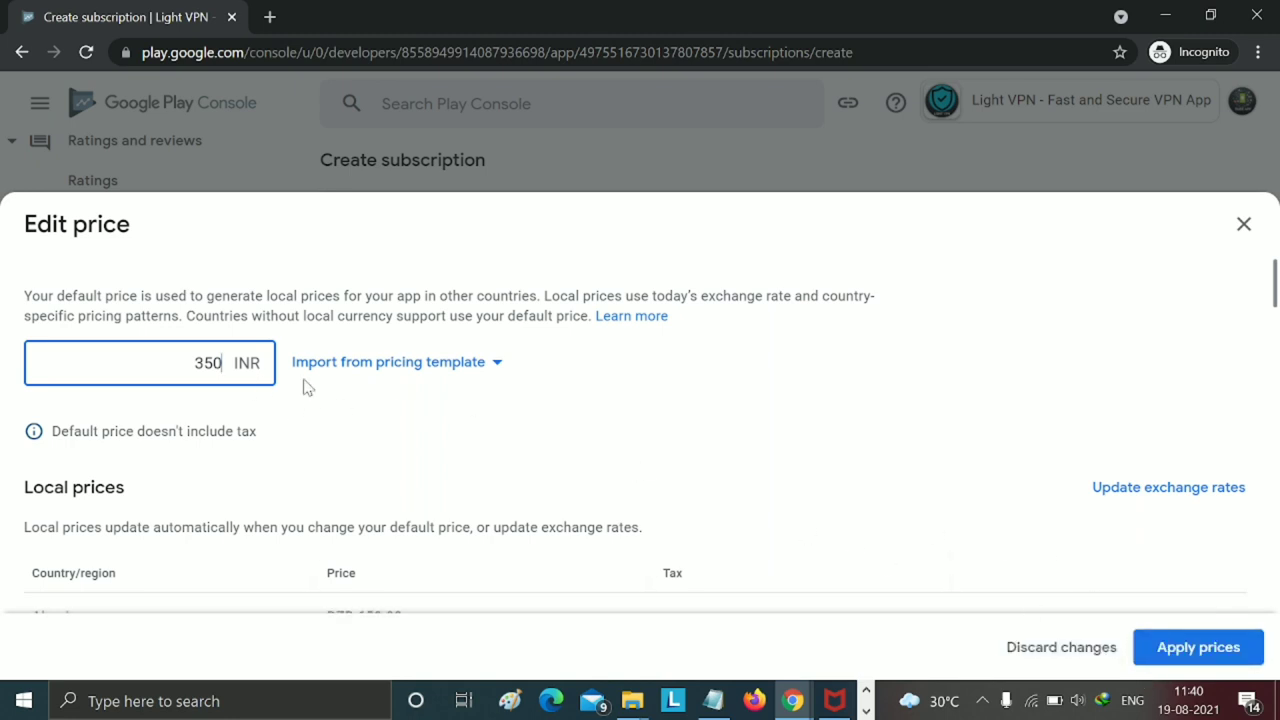
pyautogui.click(1156, 651)
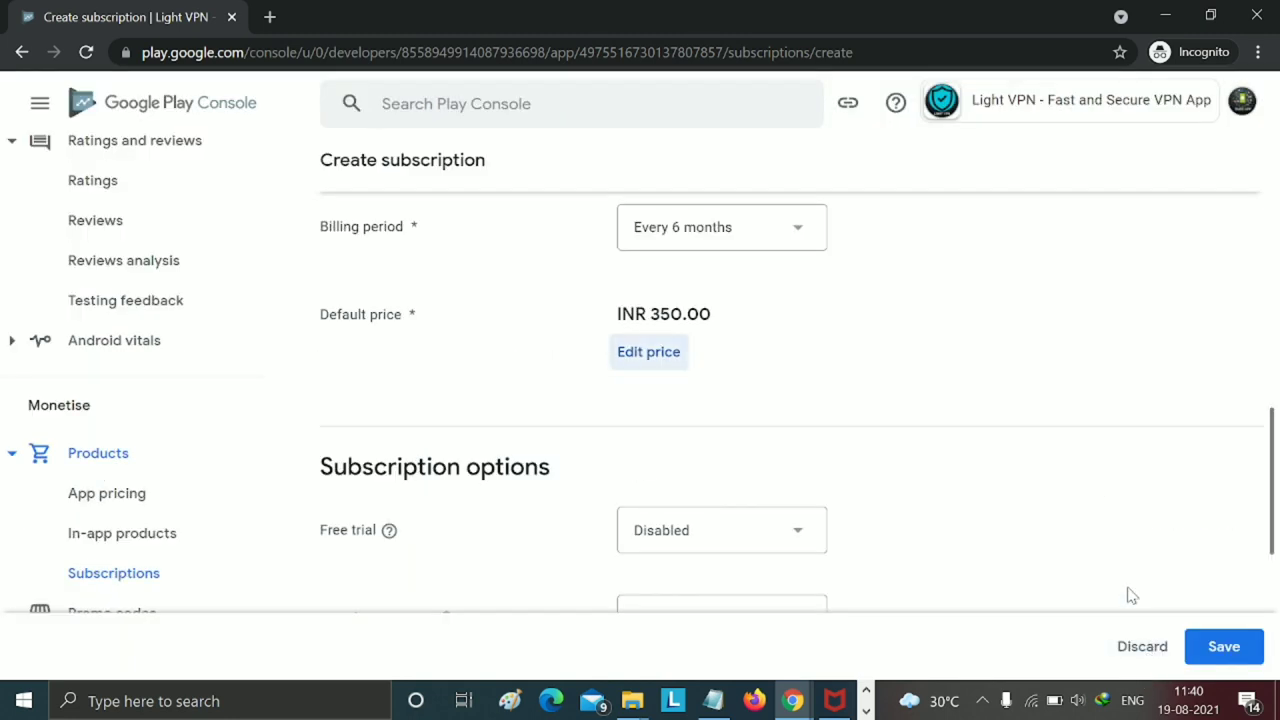
# - Save and activate vpn13, then start another subscription from the Subscriptions list
pyautogui.scroll(5, 1072, 518)
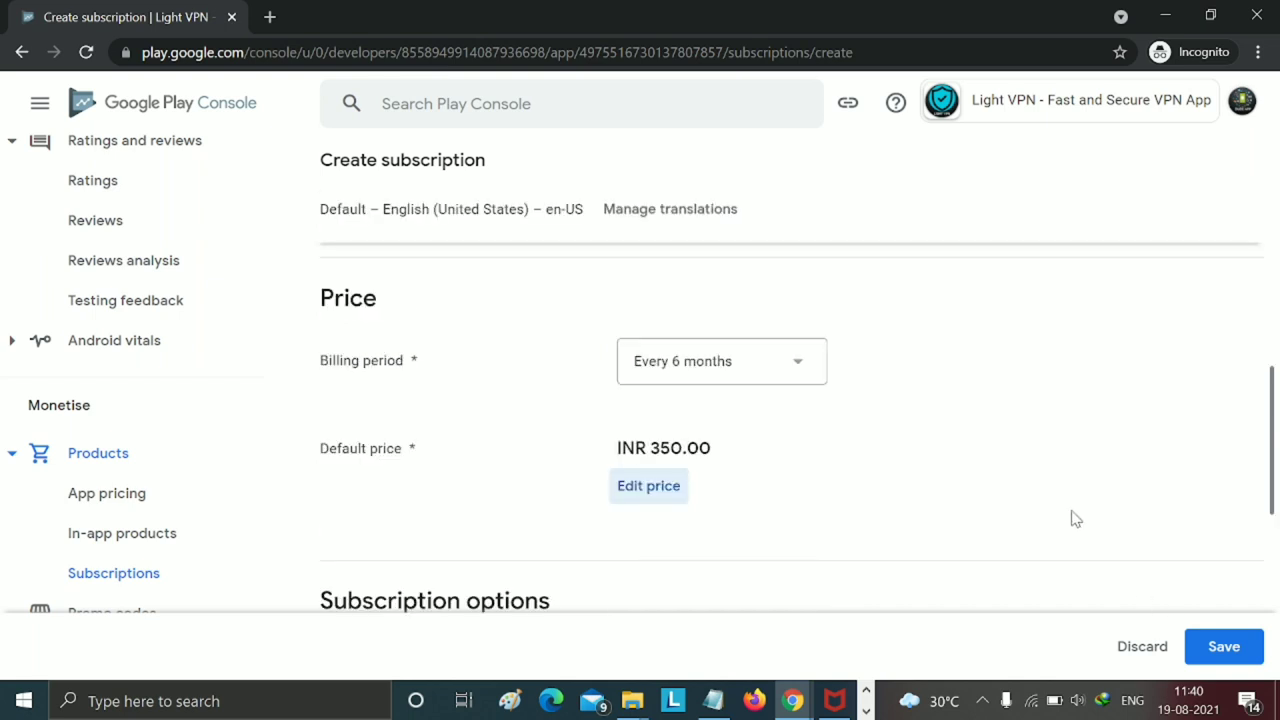
pyautogui.scroll(2, 1077, 527)
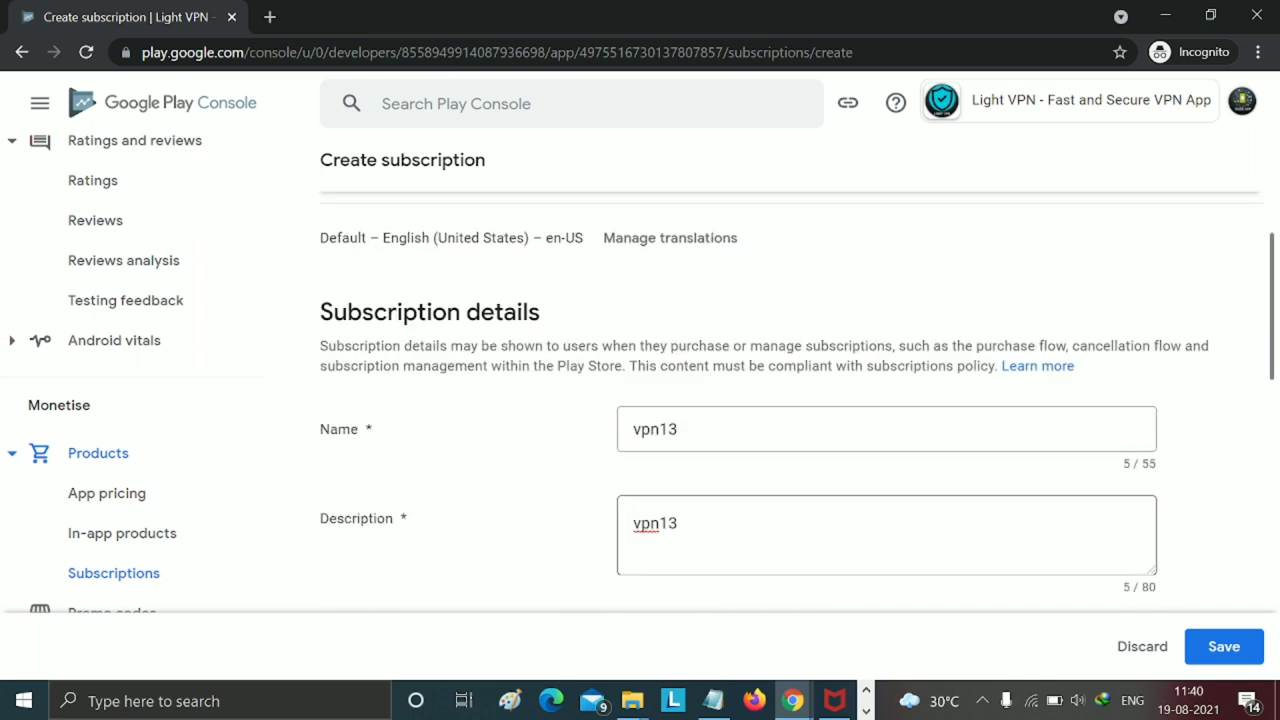
pyautogui.click(1212, 647)
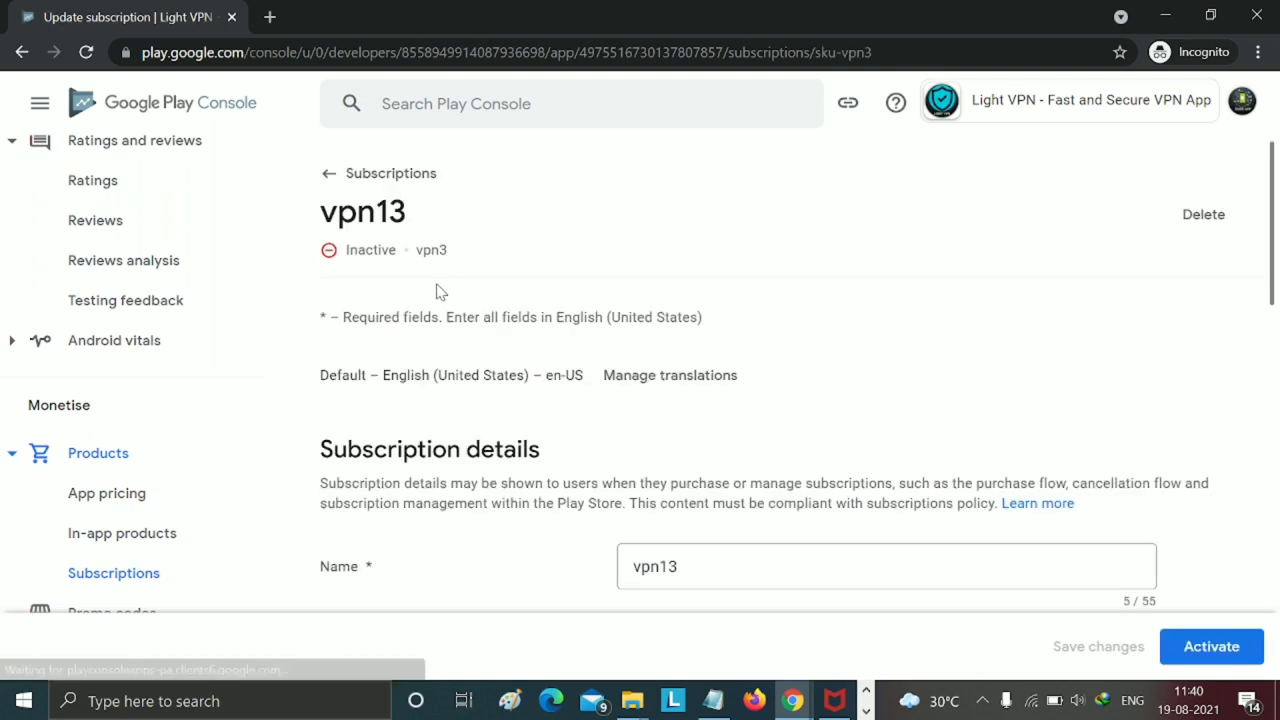
pyautogui.click(1168, 649)
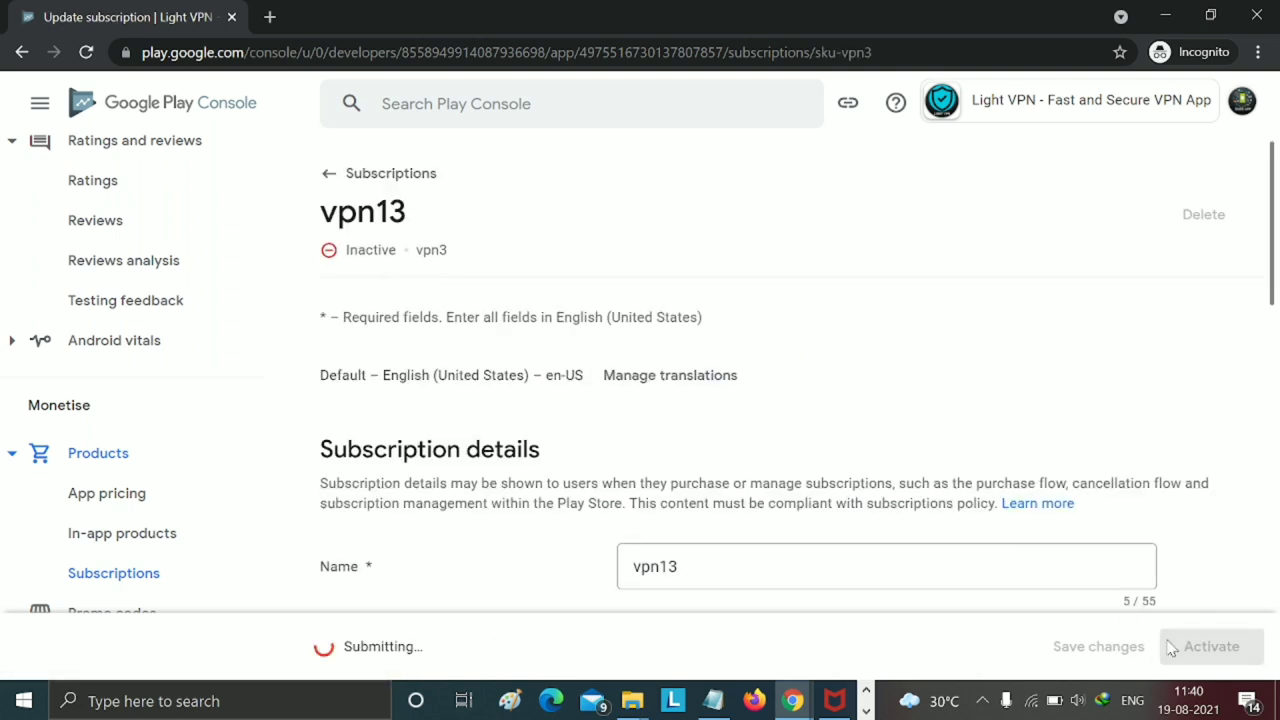
pyautogui.click(866, 711)
pyautogui.moveTo(516, 700)
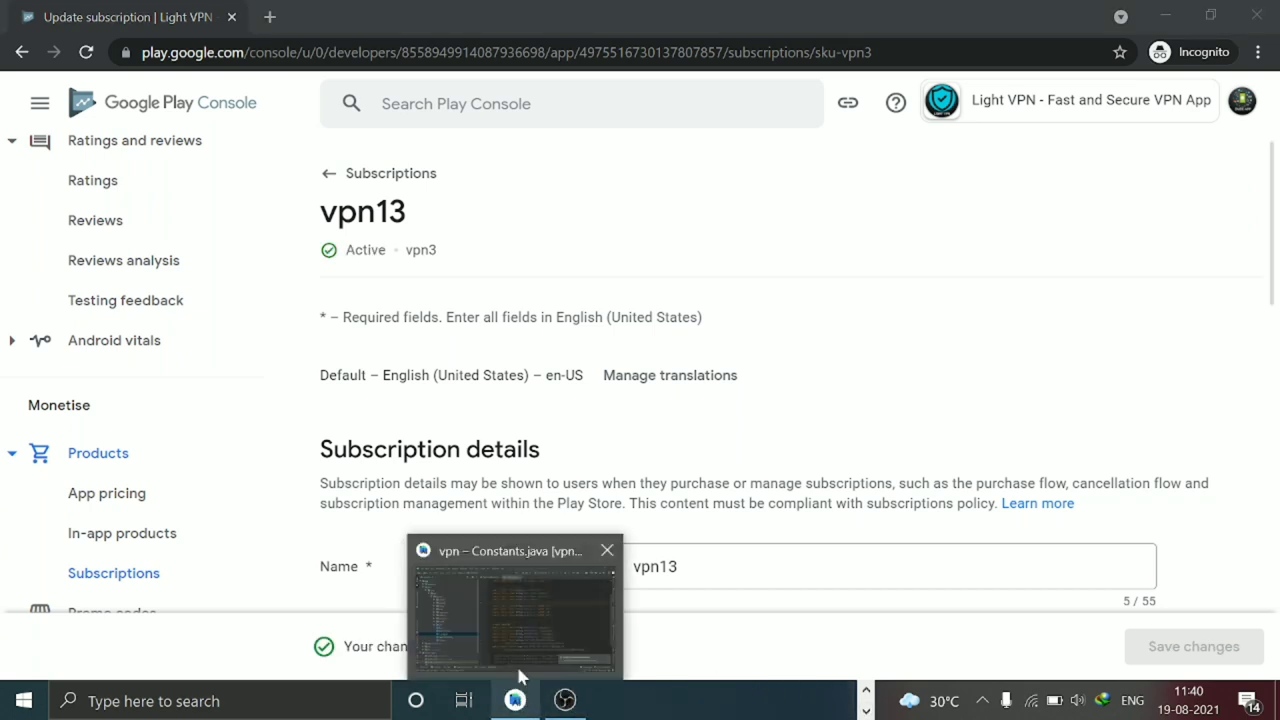
pyautogui.moveTo(518, 628)
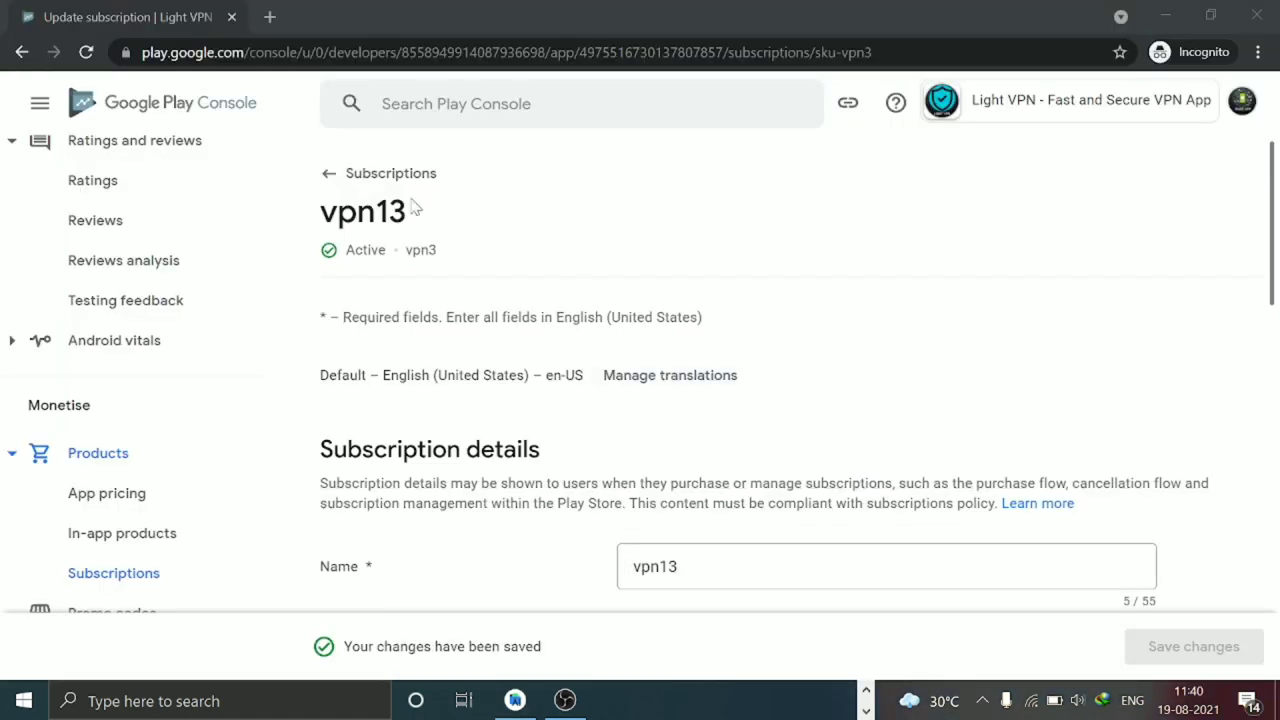
pyautogui.click(331, 182)
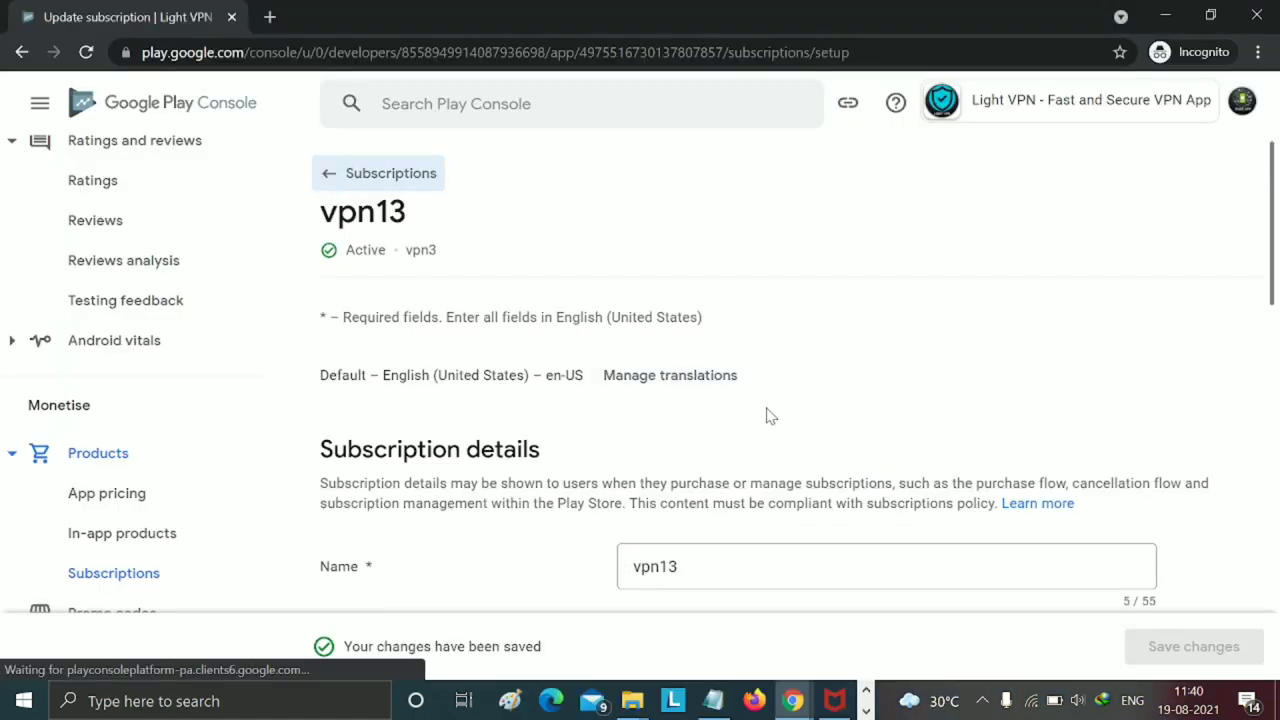
pyautogui.scroll(-3, 700, 460)
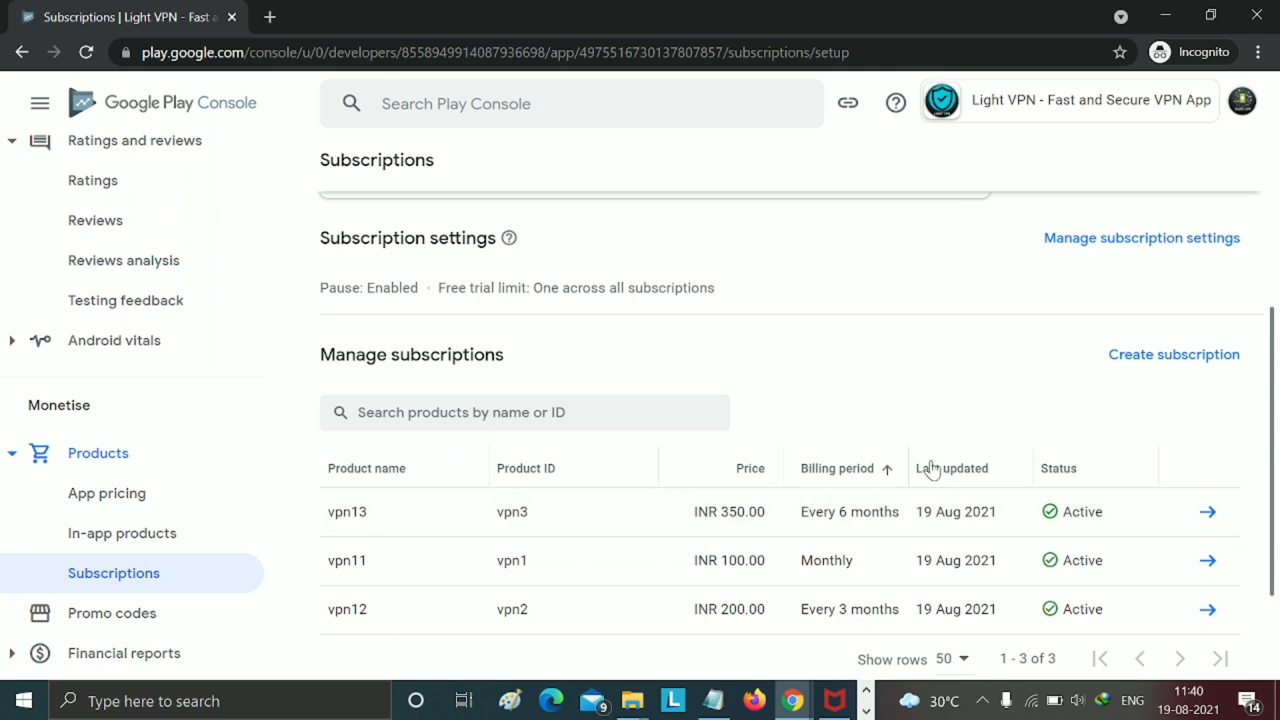
pyautogui.click(1131, 360)
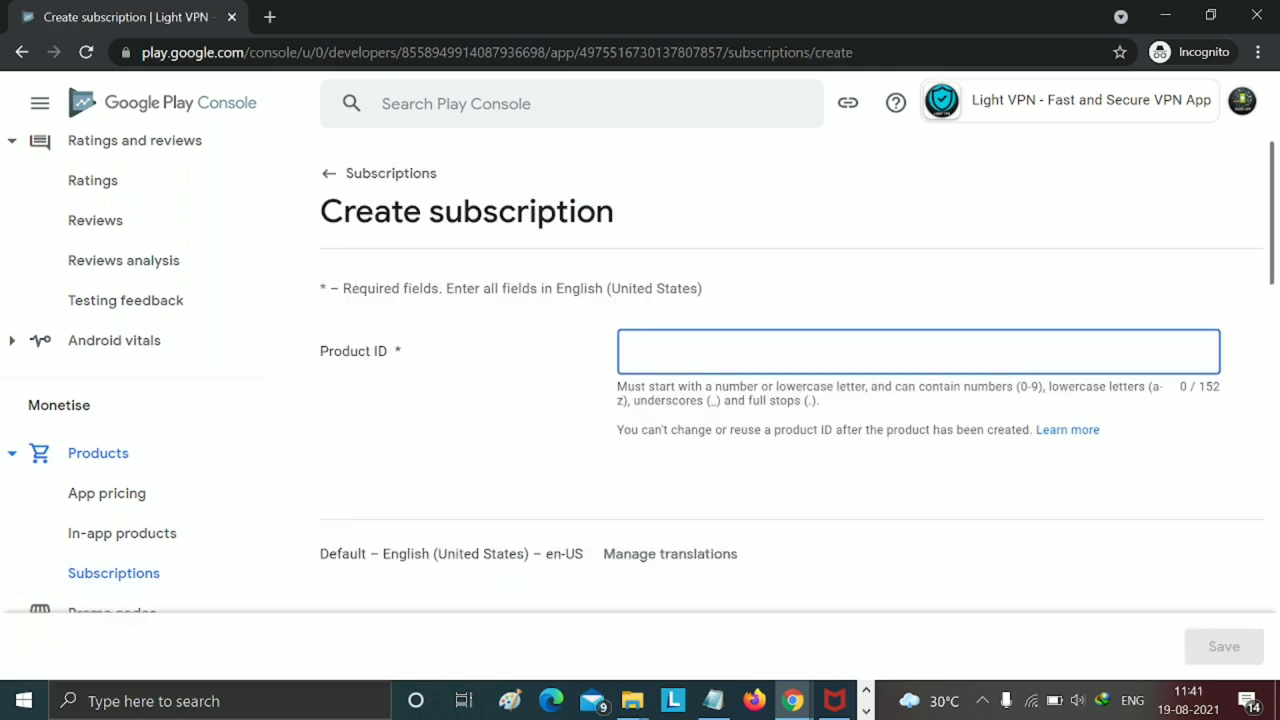
# - Enter product ID vpn4, name and description vpn14, and a Yearly billing period
pyautogui.write('vpn4')
pyautogui.scroll(-3, 790, 400)
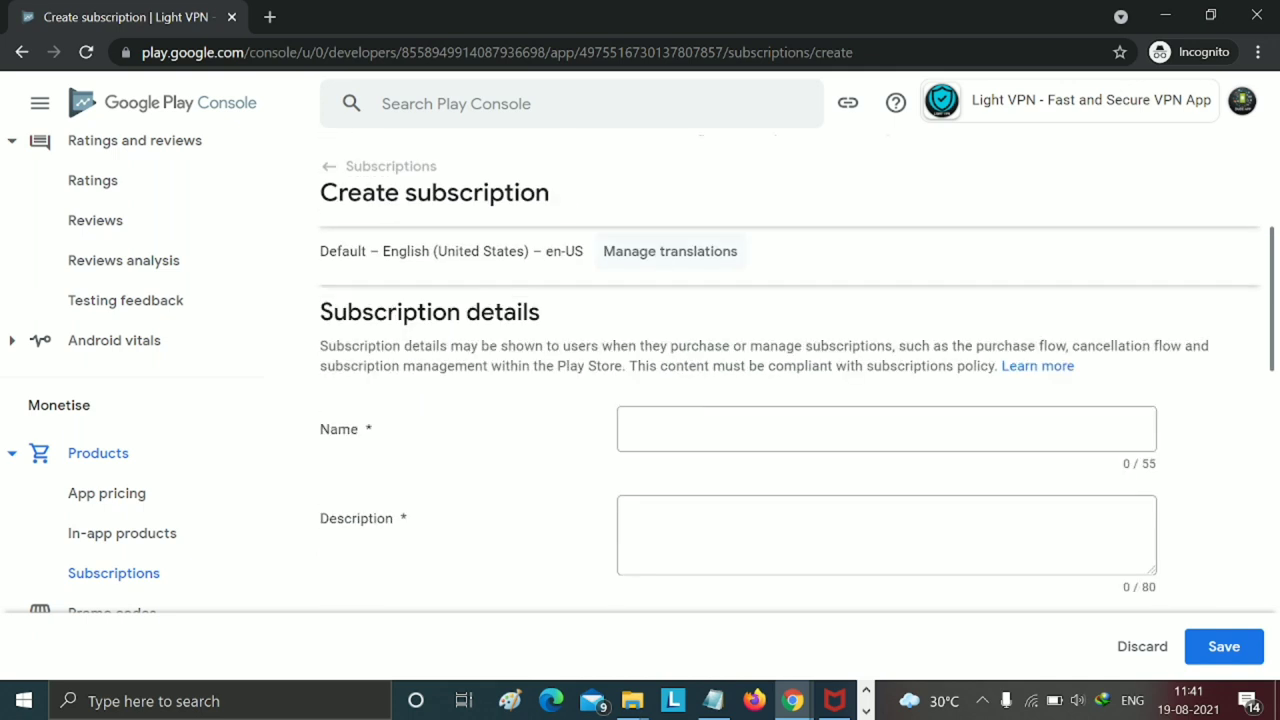
pyautogui.click(700, 445)
pyautogui.write('vpn')
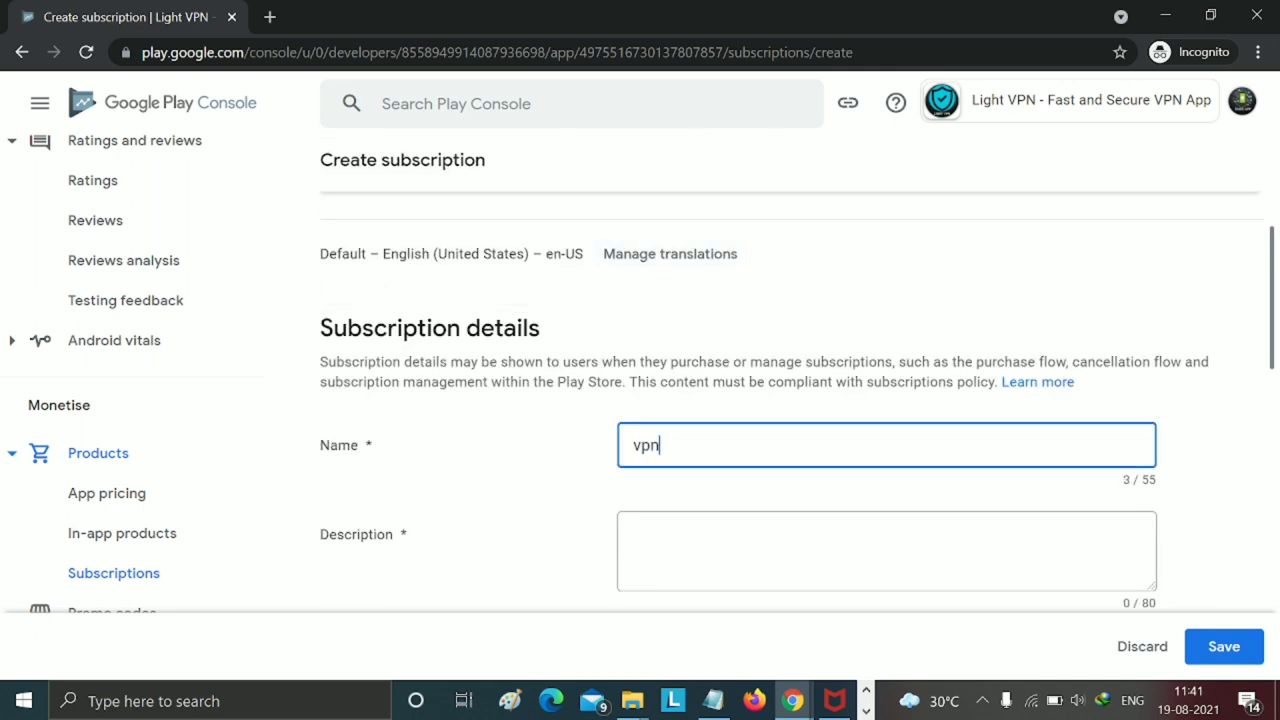
pyautogui.write('14')
pyautogui.scroll(-2, 671, 457)
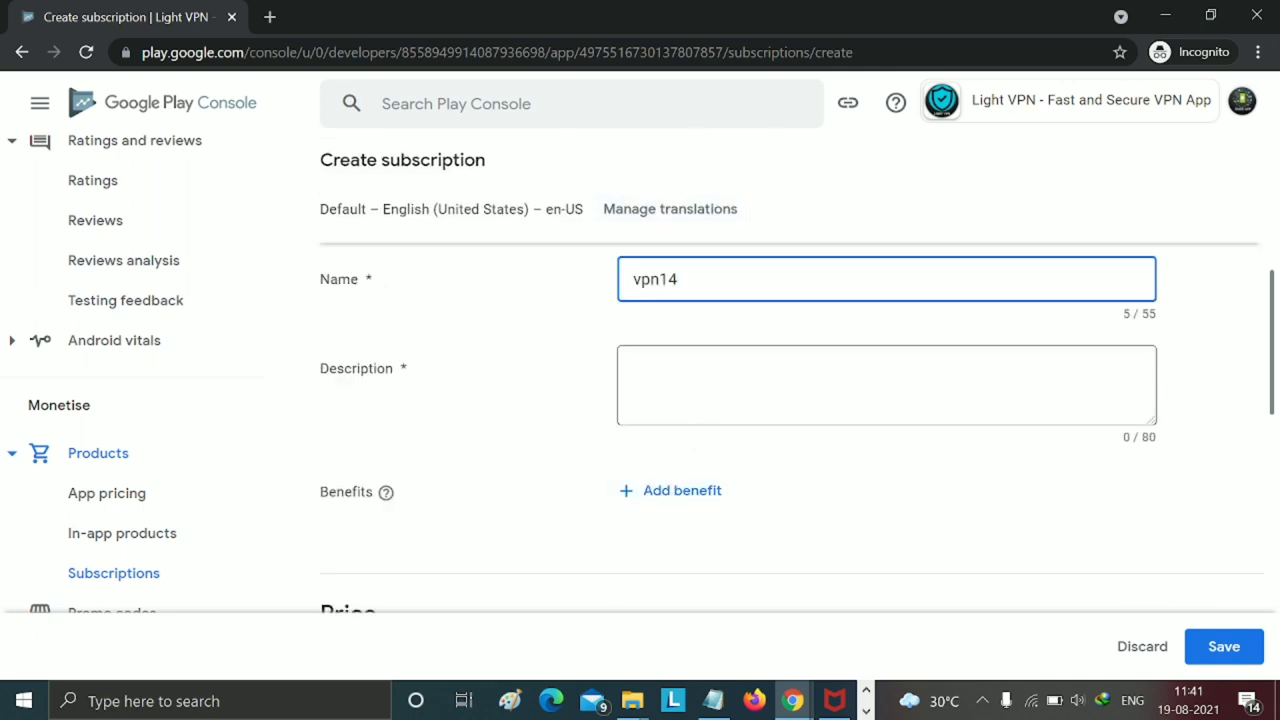
pyautogui.click(640, 375)
pyautogui.write('vpn14')
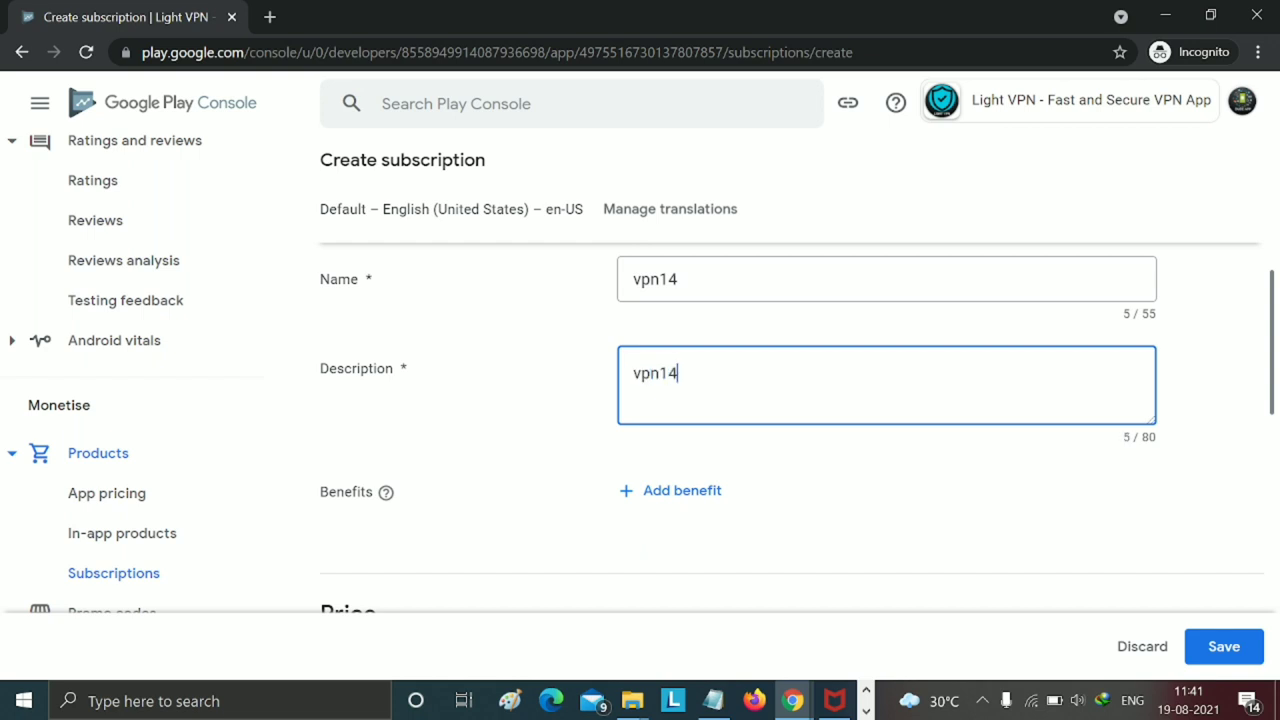
pyautogui.scroll(-2, 708, 495)
pyautogui.click(698, 528)
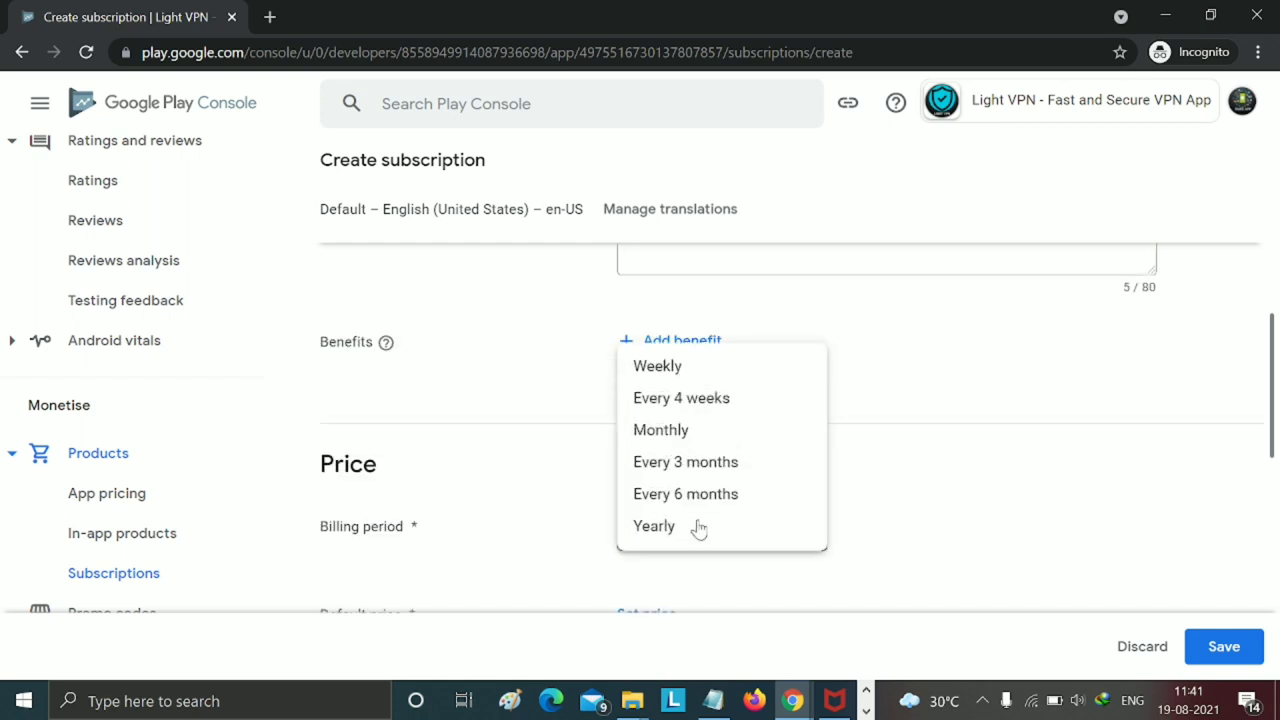
pyautogui.click(660, 526)
pyautogui.scroll(-2, 840, 490)
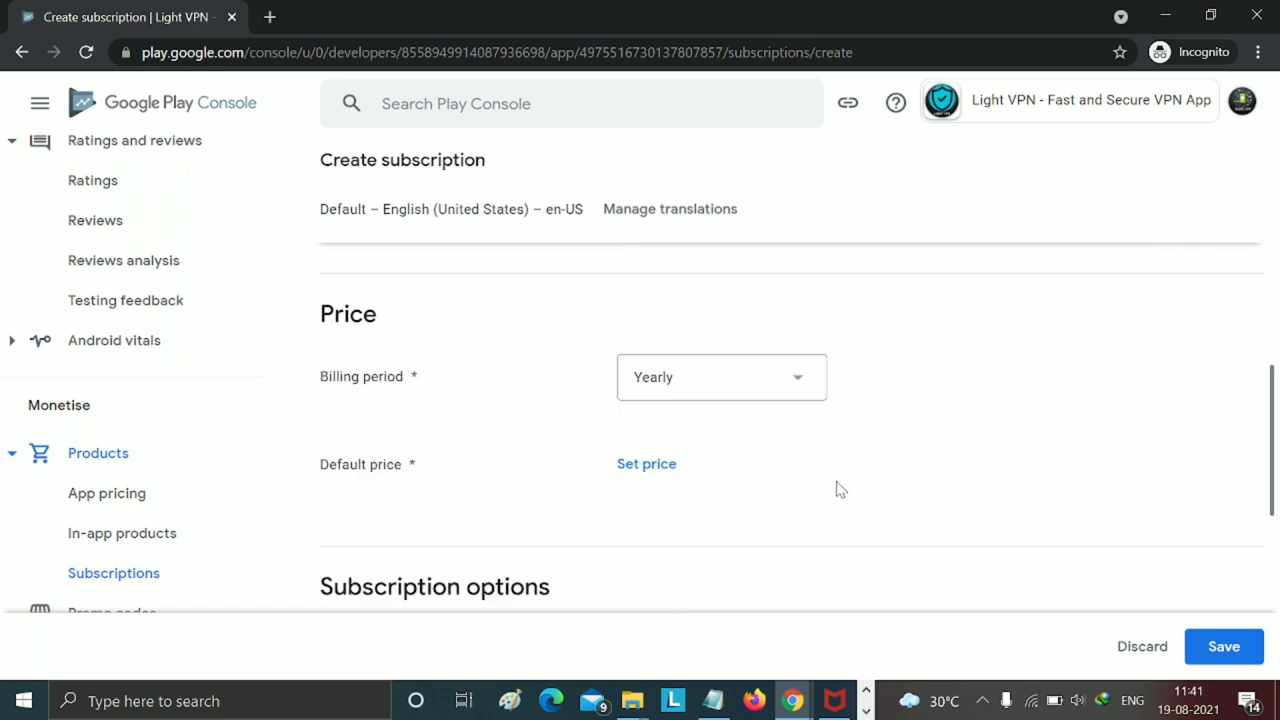
# - Give vpn14 a default price of INR 500.00, checking planned prices in Android Studio
pyautogui.click(652, 465)
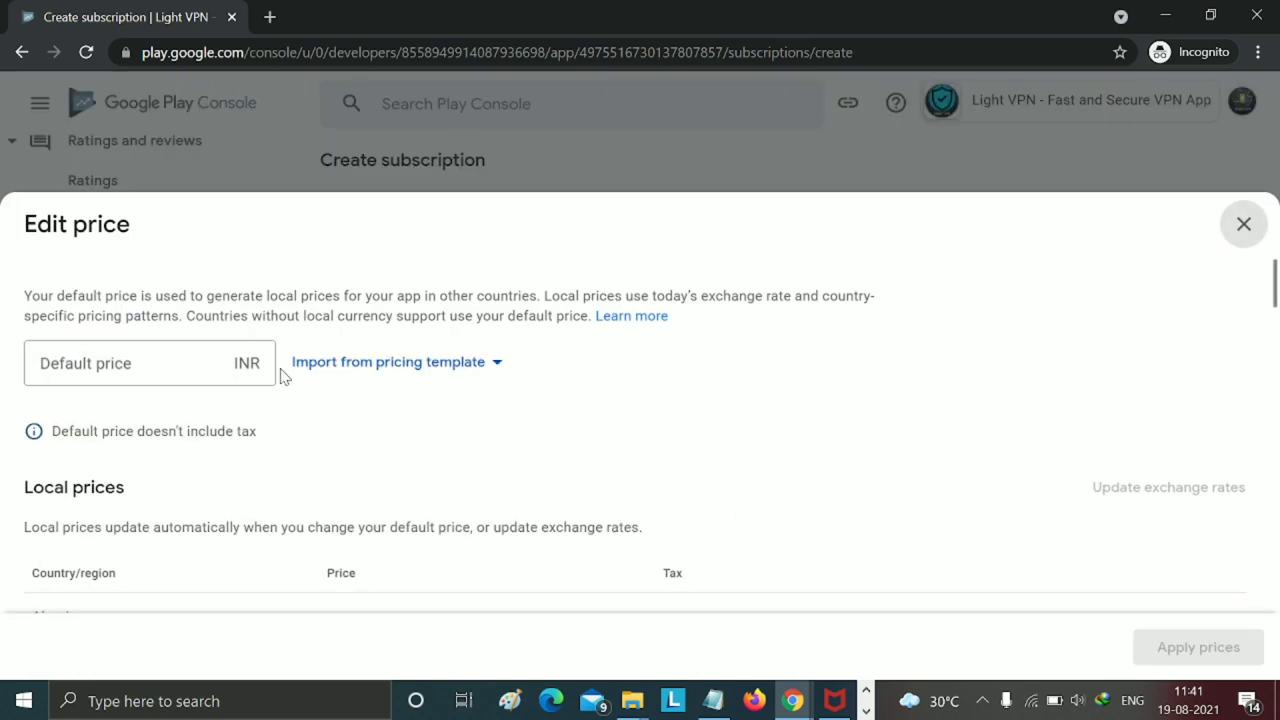
pyautogui.click(225, 363)
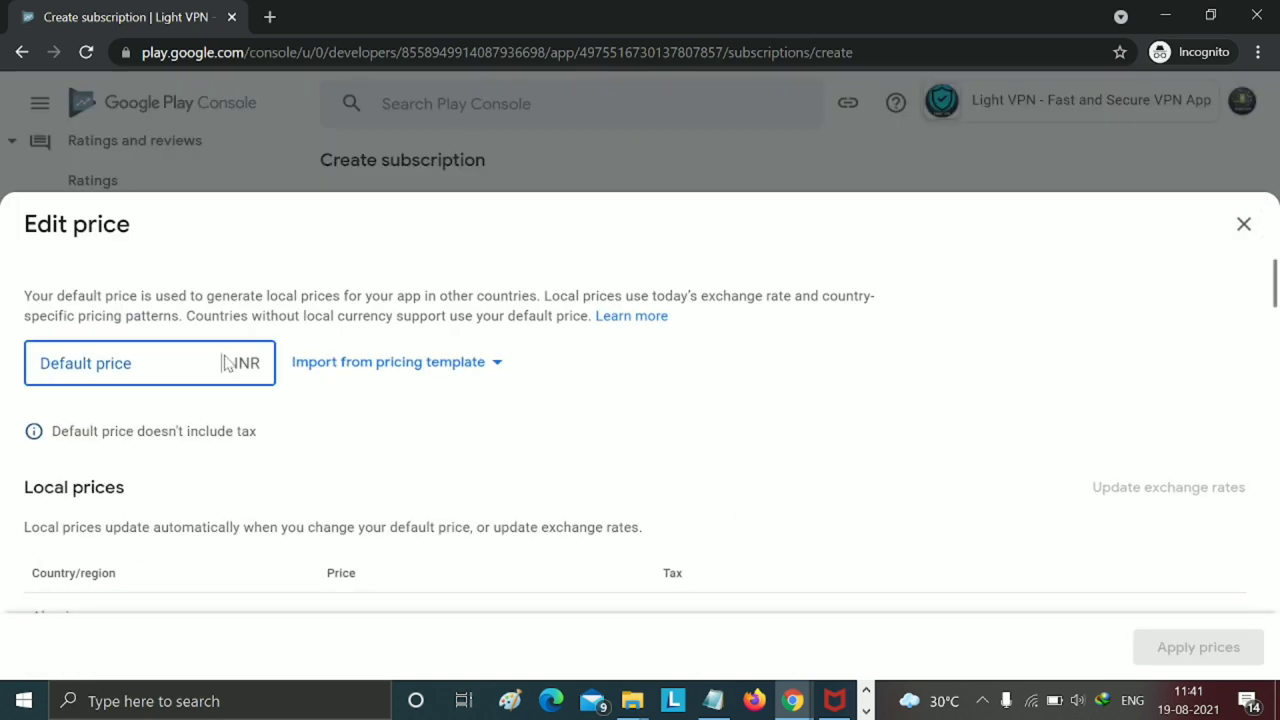
pyautogui.write('500')
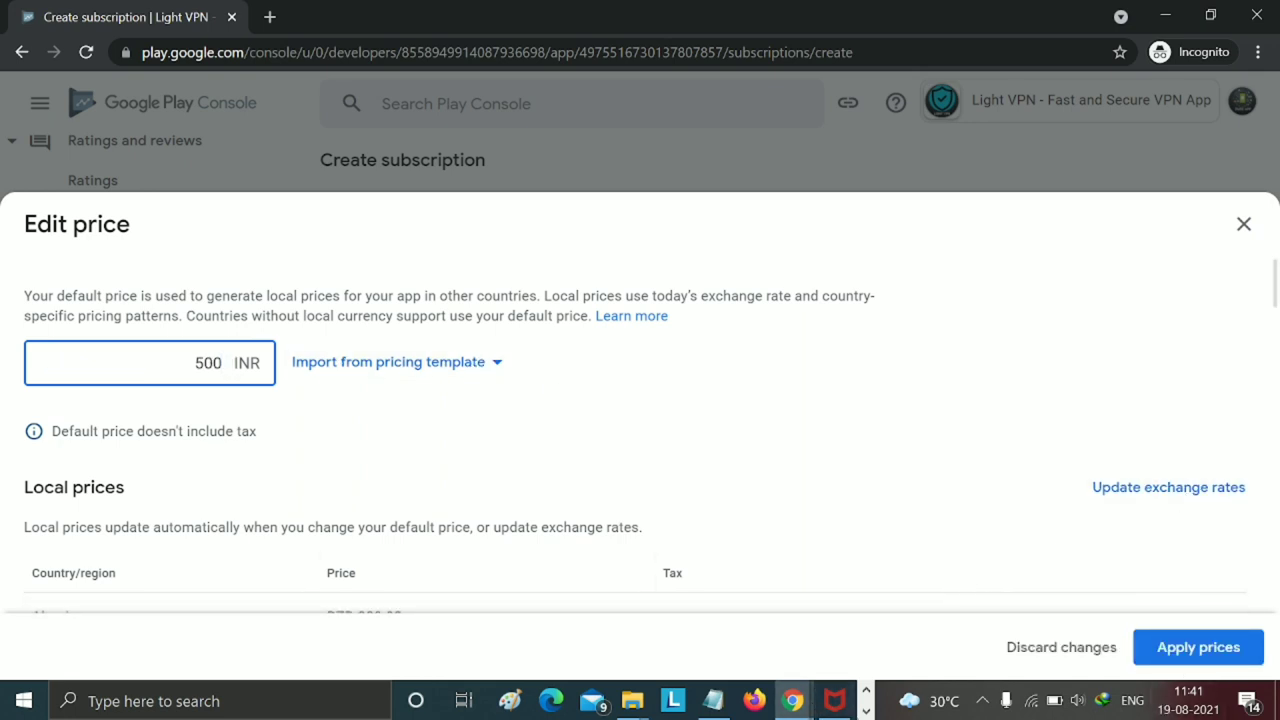
pyautogui.click(866, 712)
pyautogui.moveTo(545, 712)
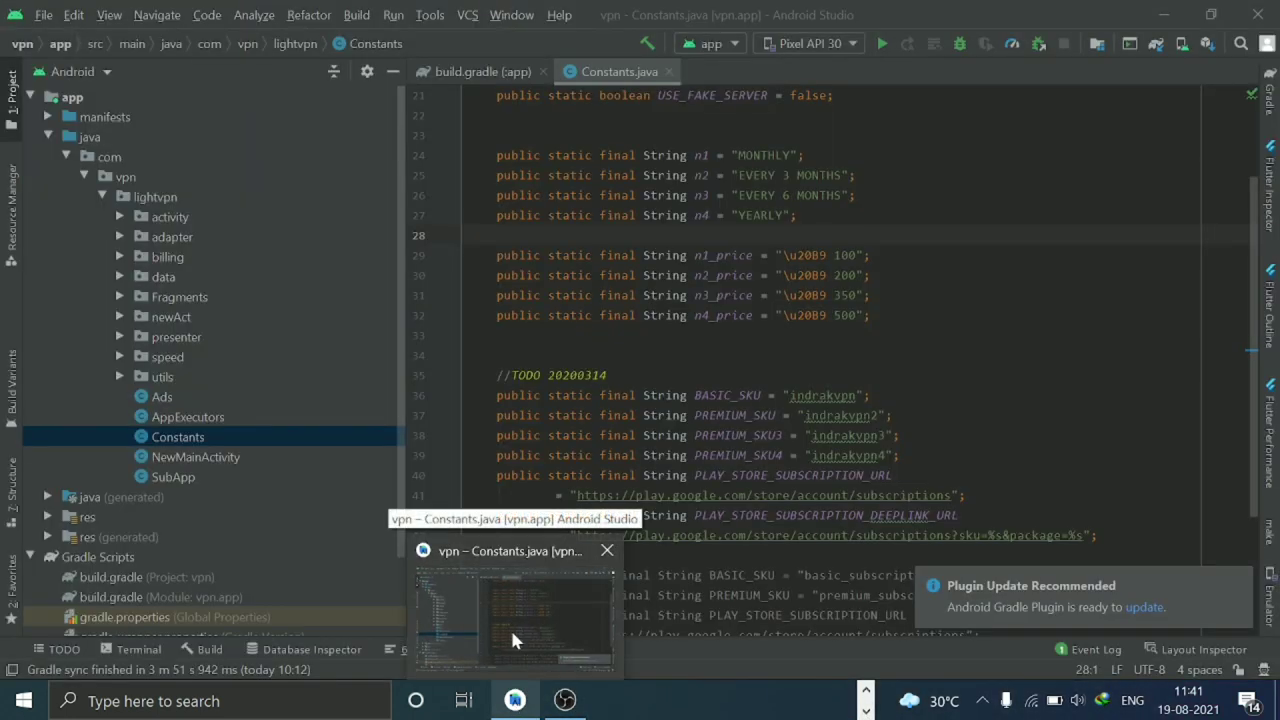
pyautogui.click(510, 627)
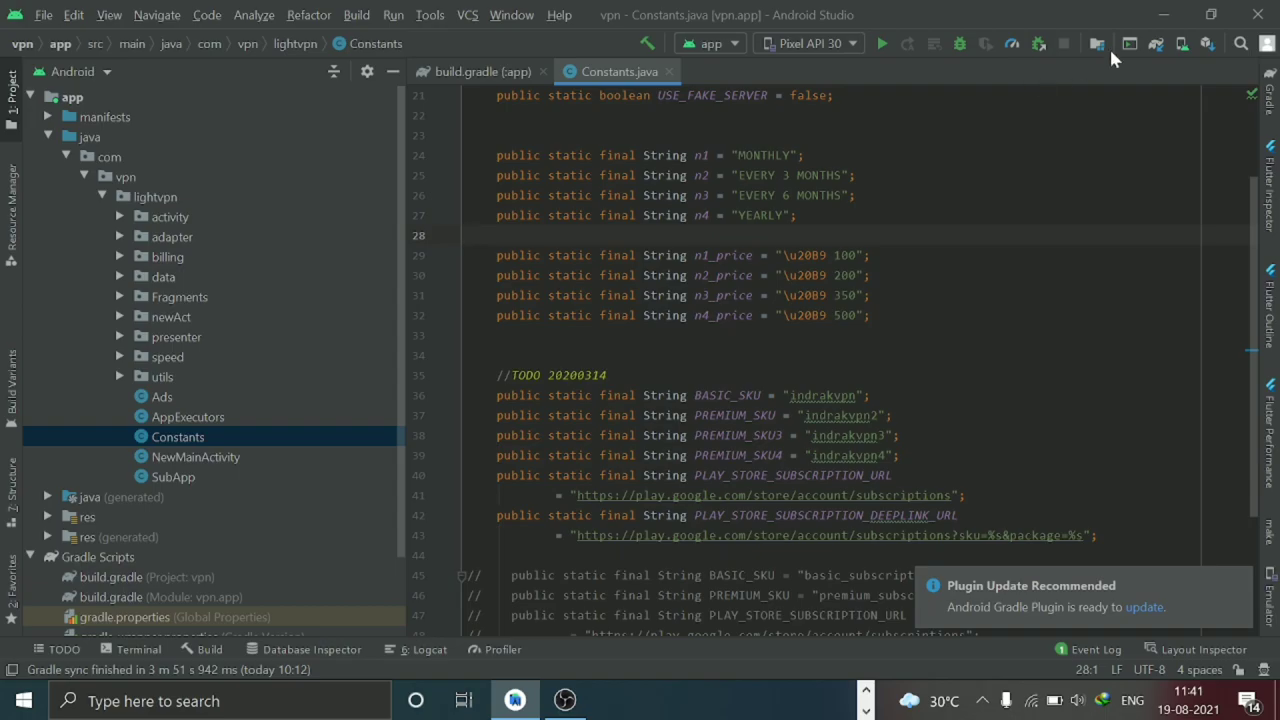
pyautogui.click(1164, 15)
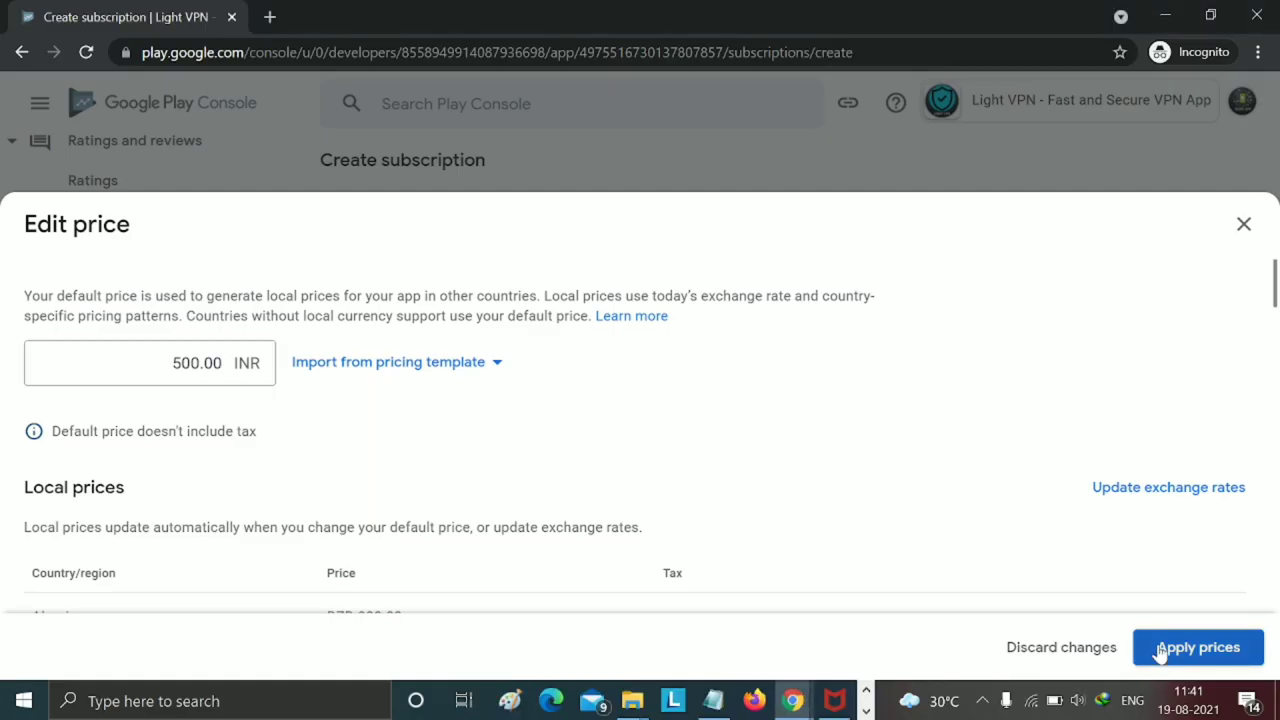
pyautogui.click(1162, 652)
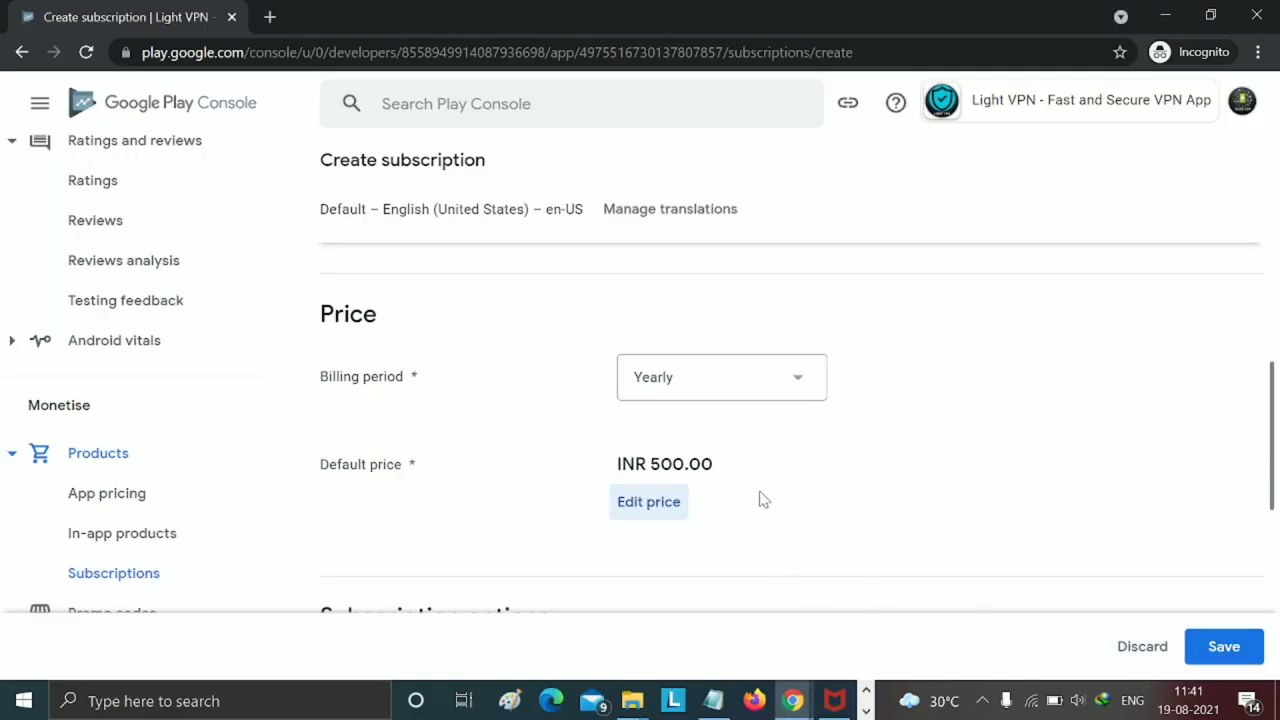
# - Save and activate vpn14 and return to the Subscriptions list
pyautogui.scroll(5, 763, 499)
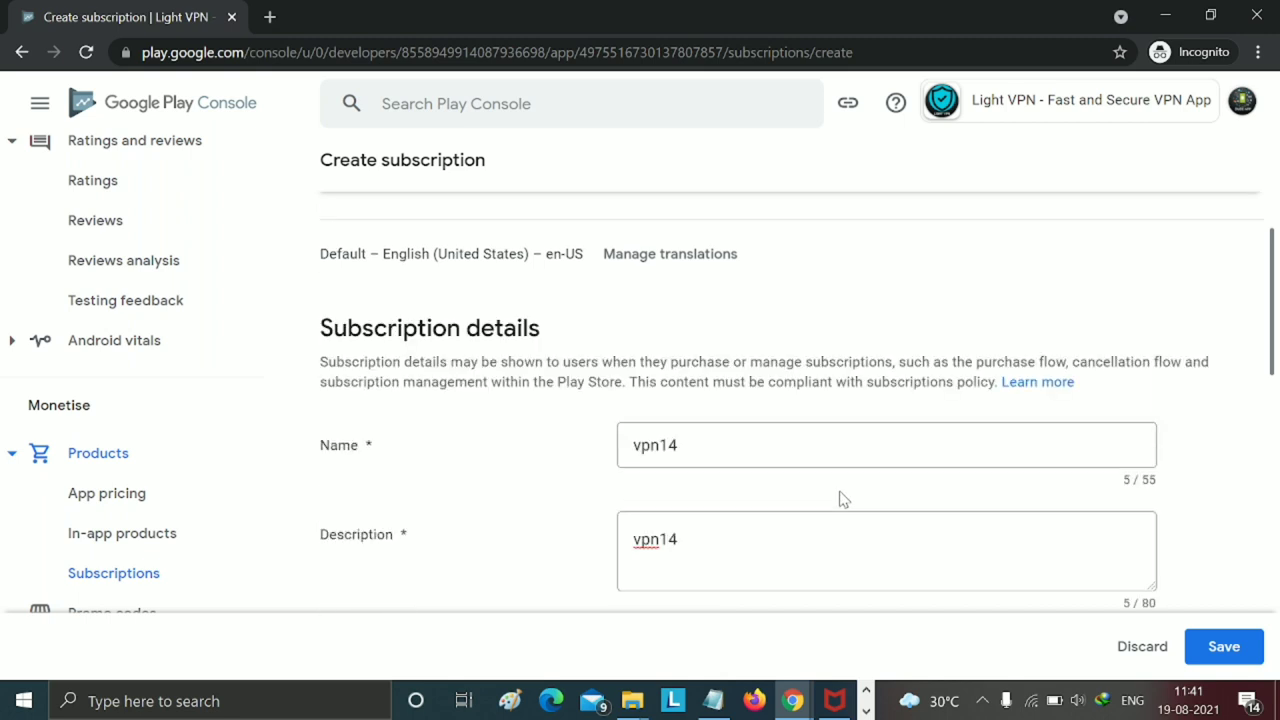
pyautogui.scroll(-5, 840, 500)
pyautogui.click(1203, 646)
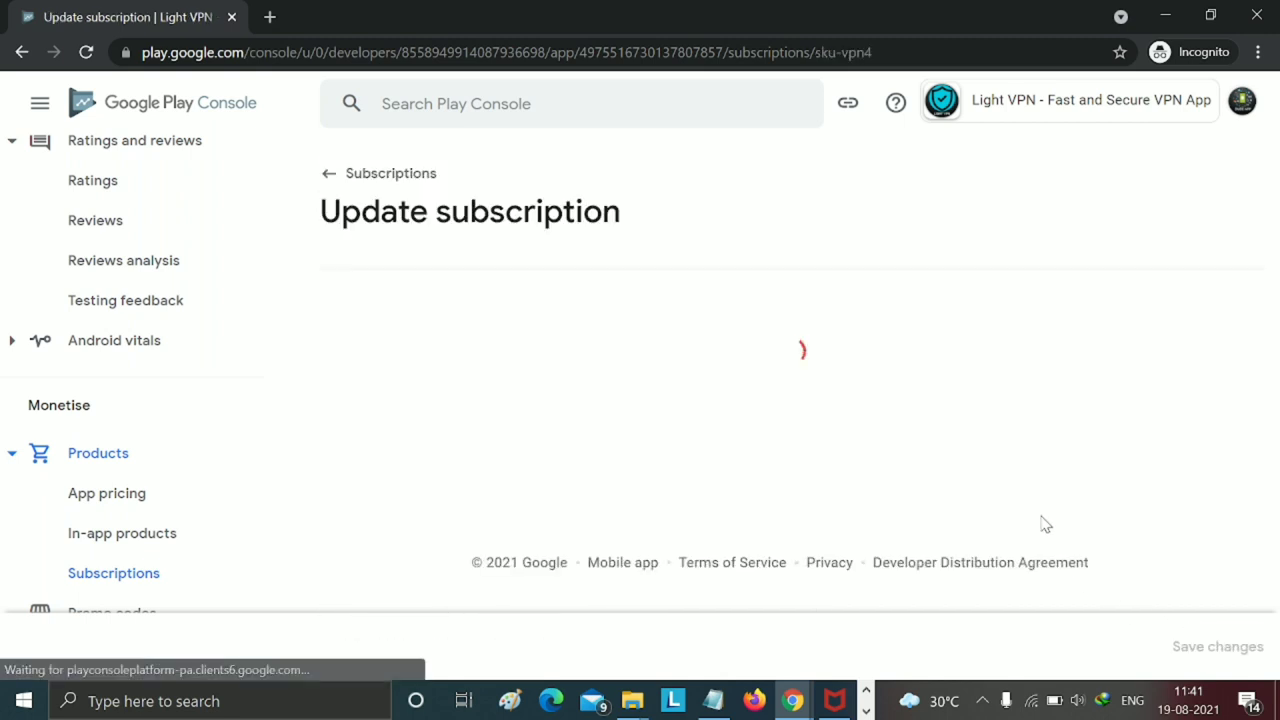
pyautogui.click(1190, 646)
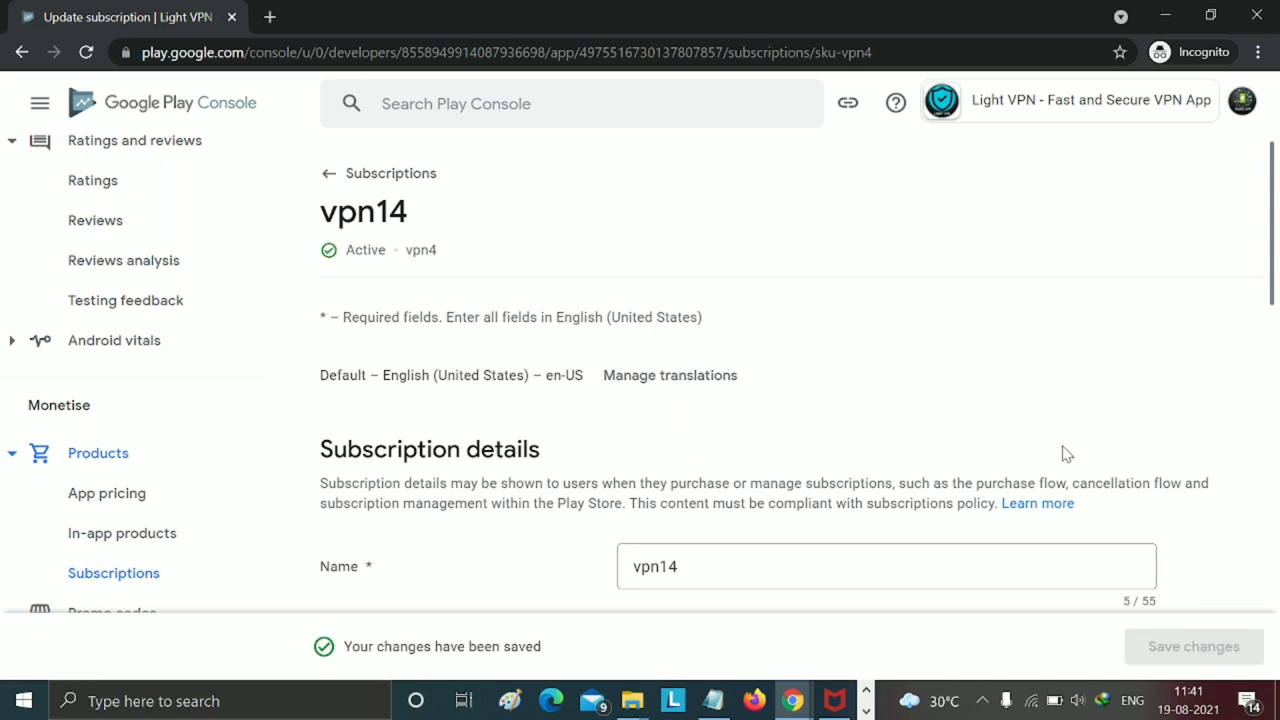
pyautogui.click(330, 176)
pyautogui.scroll(-2, 756, 312)
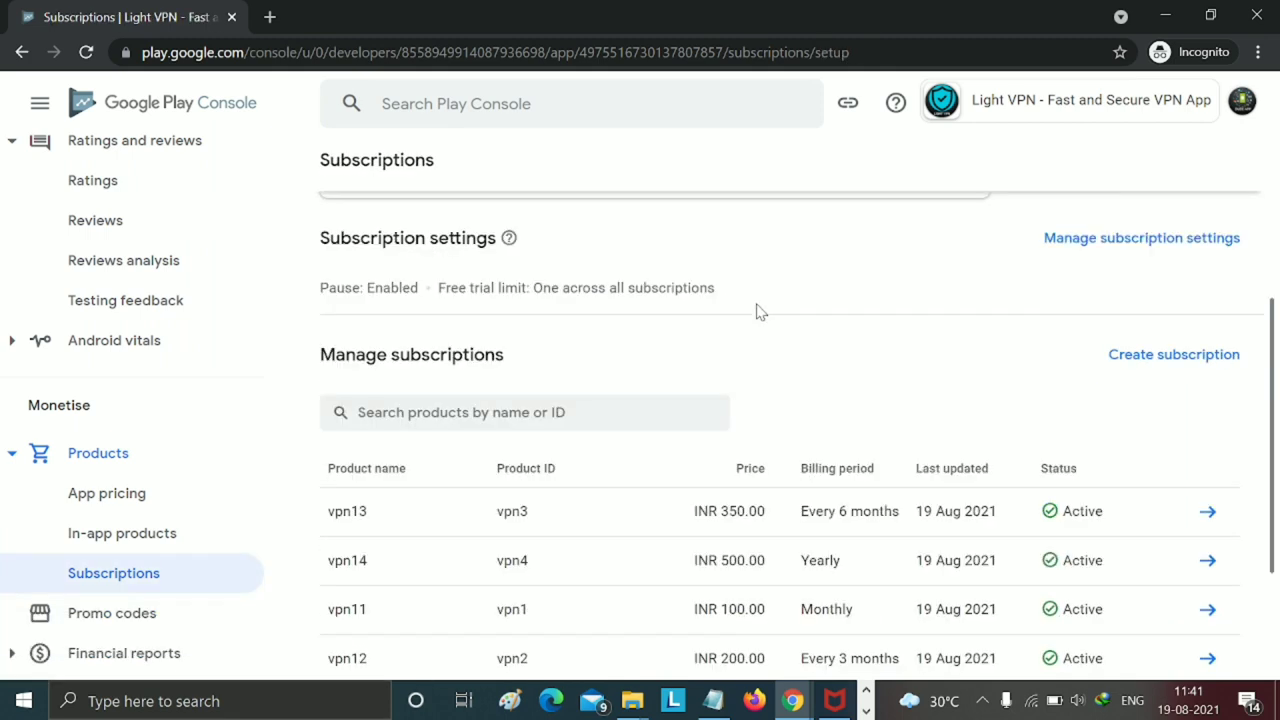
pyautogui.scroll(-2, 756, 312)
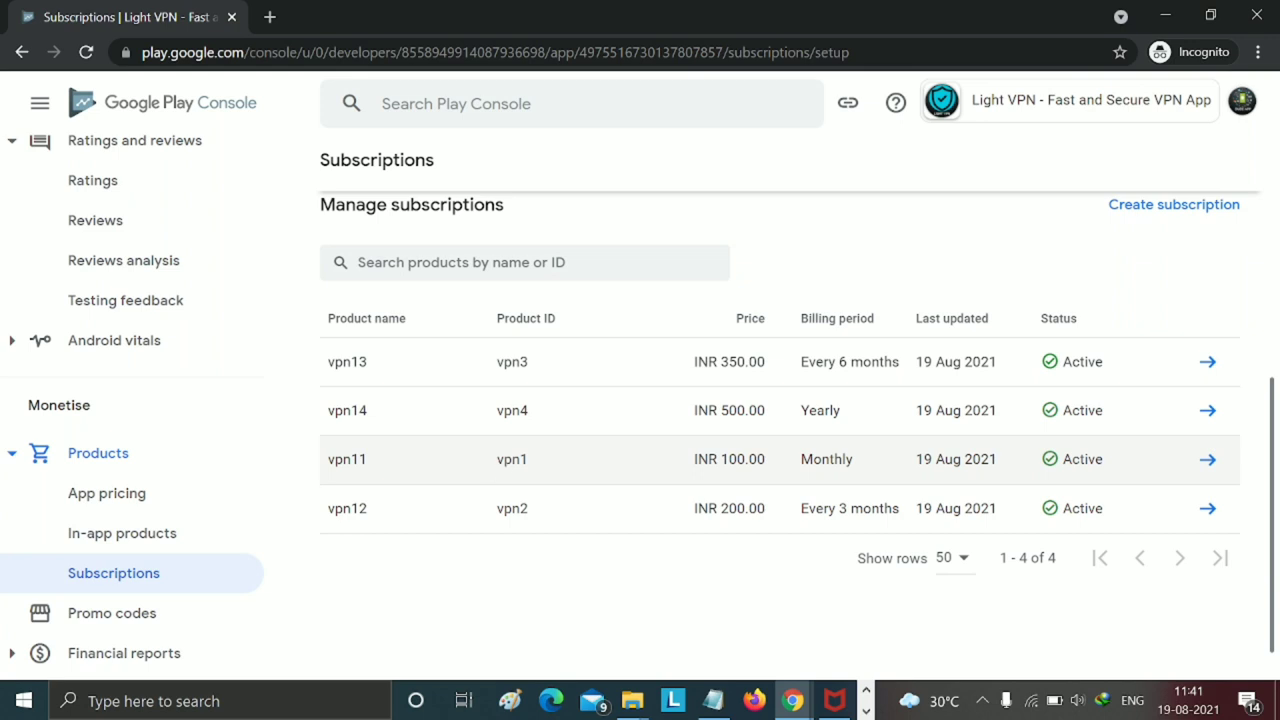
# - Select the vpn1 product ID and close the McAfee WebAdvisor window
pyautogui.moveTo(498, 465); pyautogui.dragTo(533, 458)
pyautogui.moveTo(797, 701)
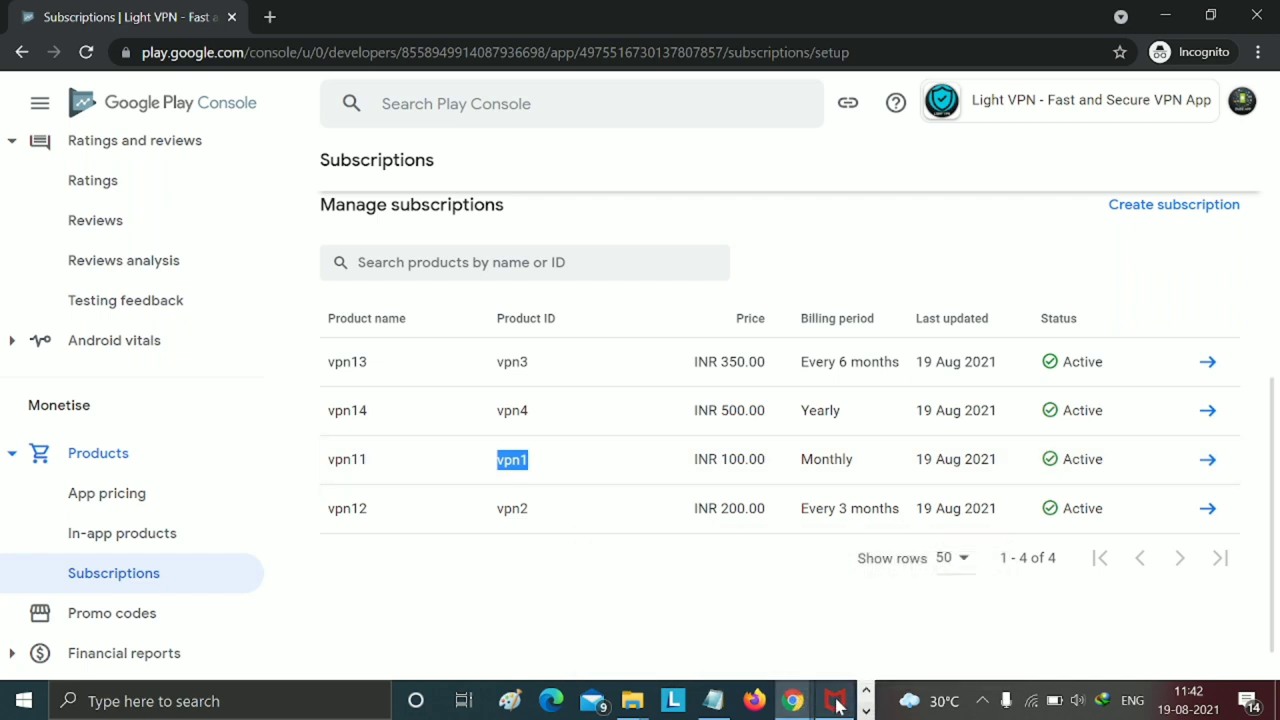
pyautogui.moveTo(838, 705)
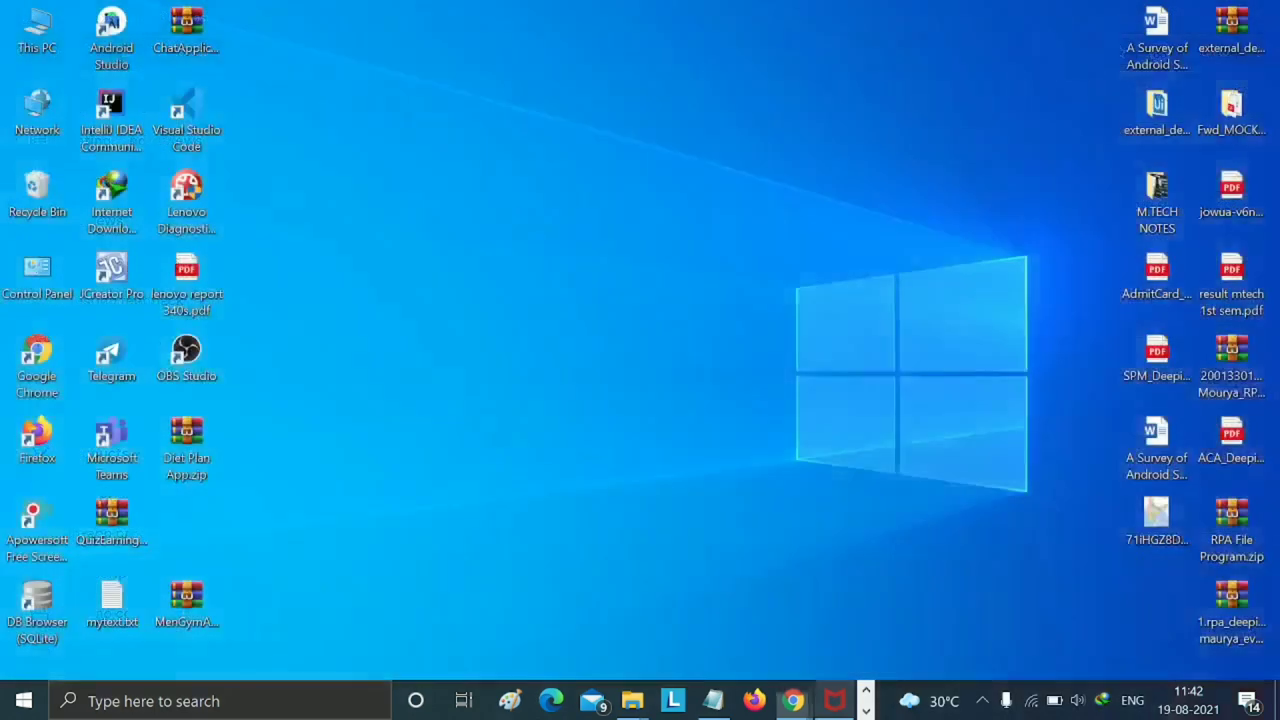
pyautogui.click(916, 551)
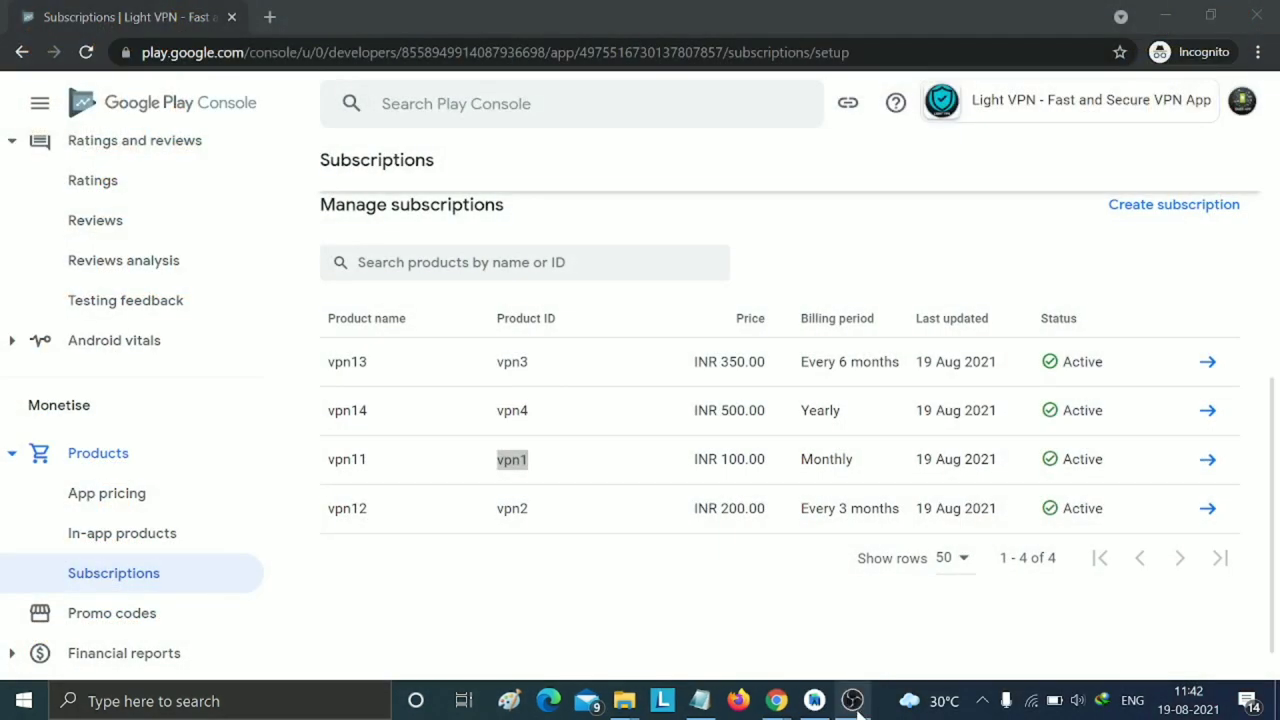
# - Change BASIC_SKU in Constants.java from indrakvpn to vpn1, cross-checking Play Console product IDs
pyautogui.moveTo(814, 701)
pyautogui.click(808, 623)
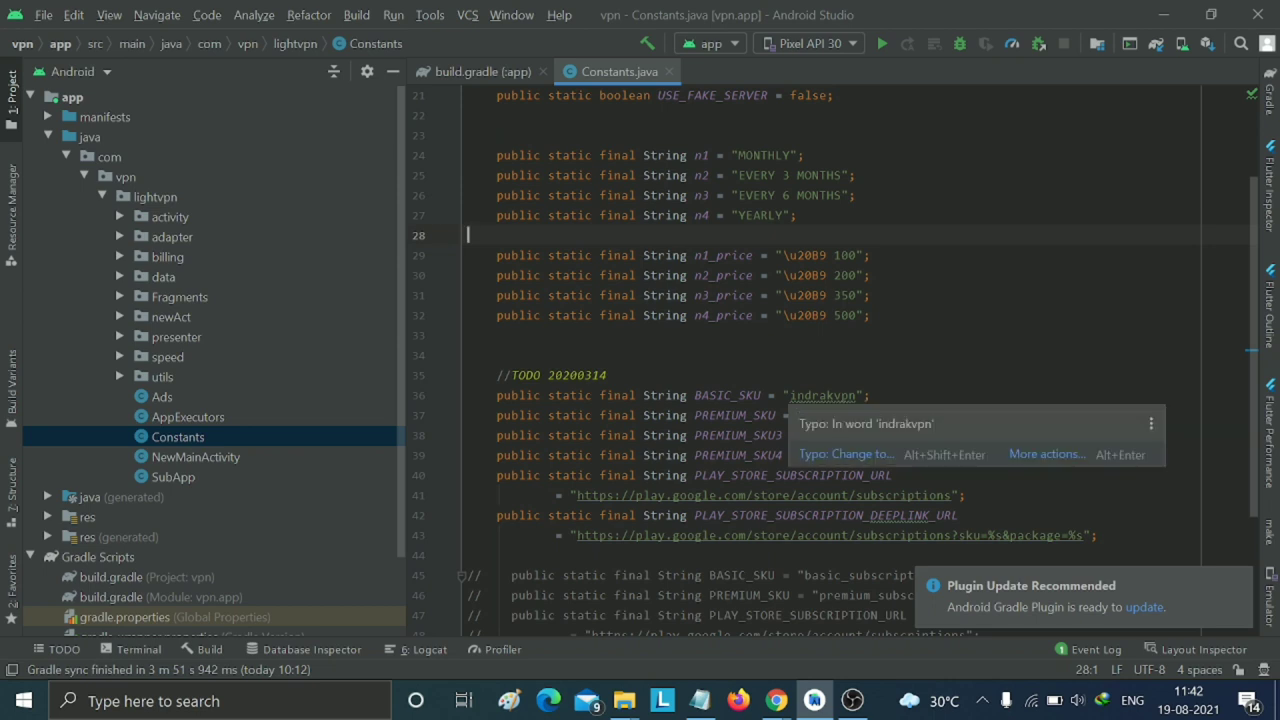
pyautogui.moveTo(790, 395); pyautogui.dragTo(857, 395)
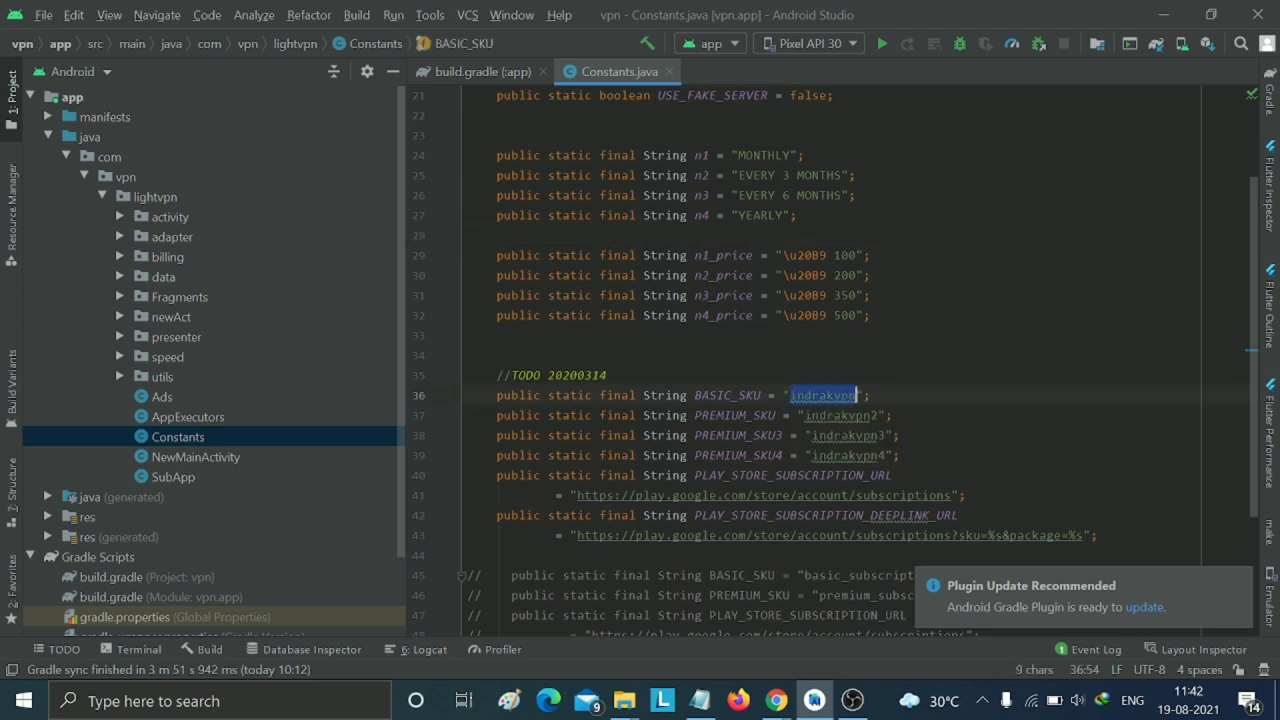
pyautogui.write('vpn1')
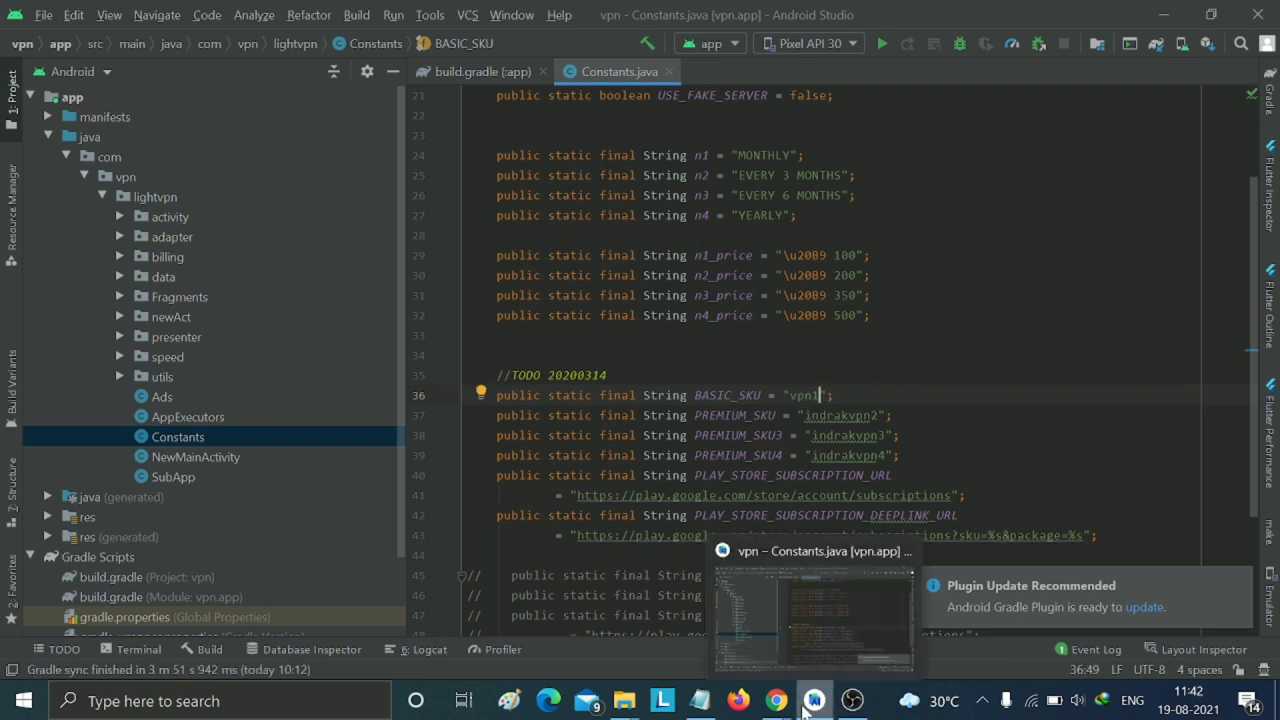
pyautogui.moveTo(778, 705)
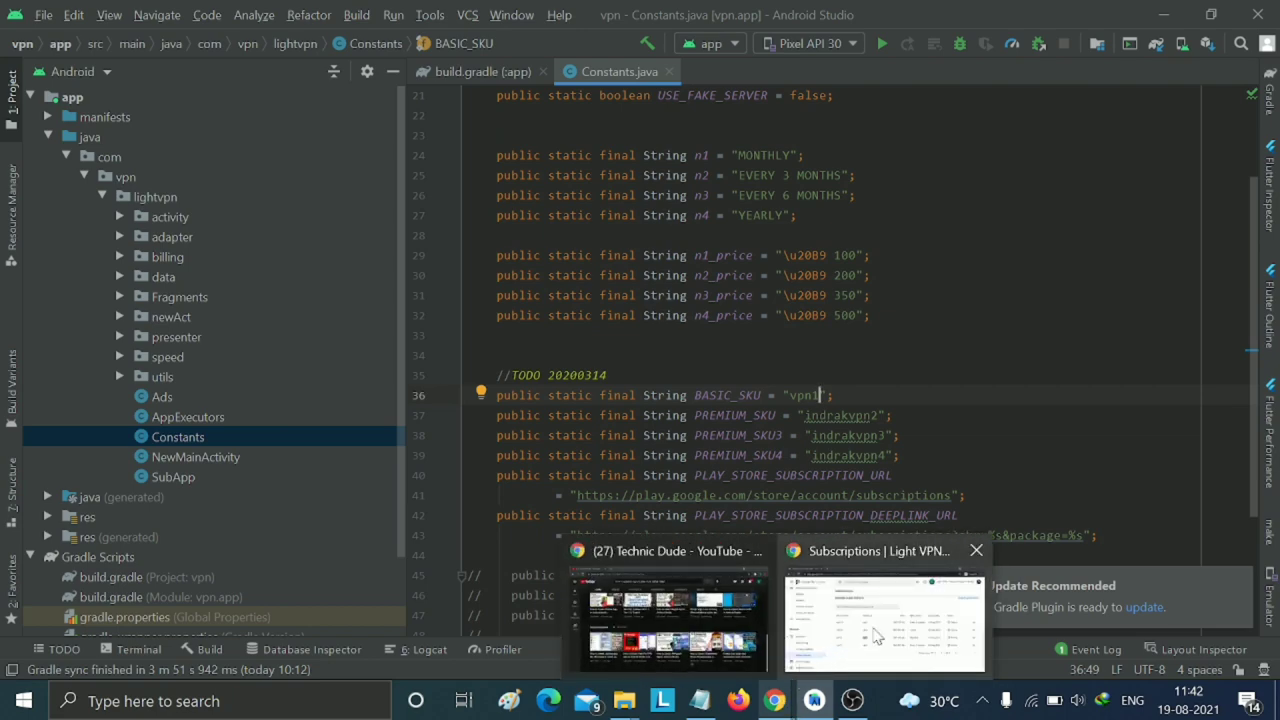
pyautogui.click(872, 636)
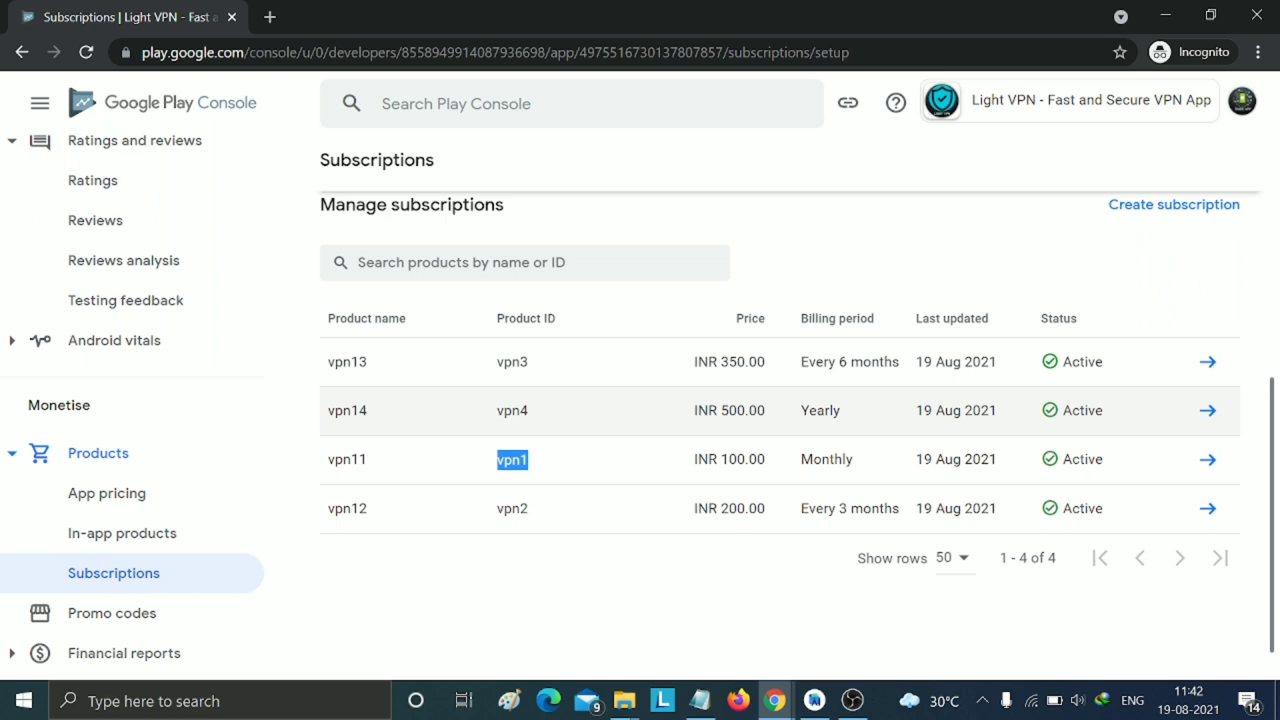
pyautogui.moveTo(497, 410); pyautogui.dragTo(520, 410)
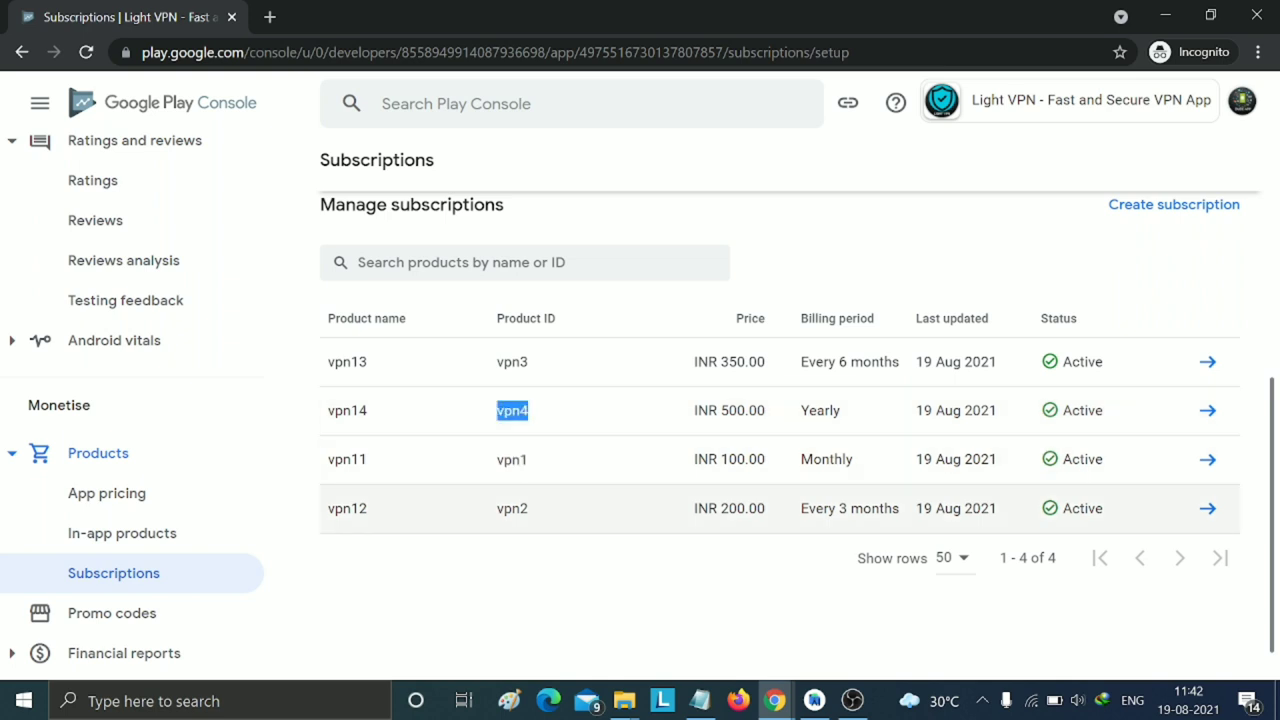
pyautogui.moveTo(826, 705)
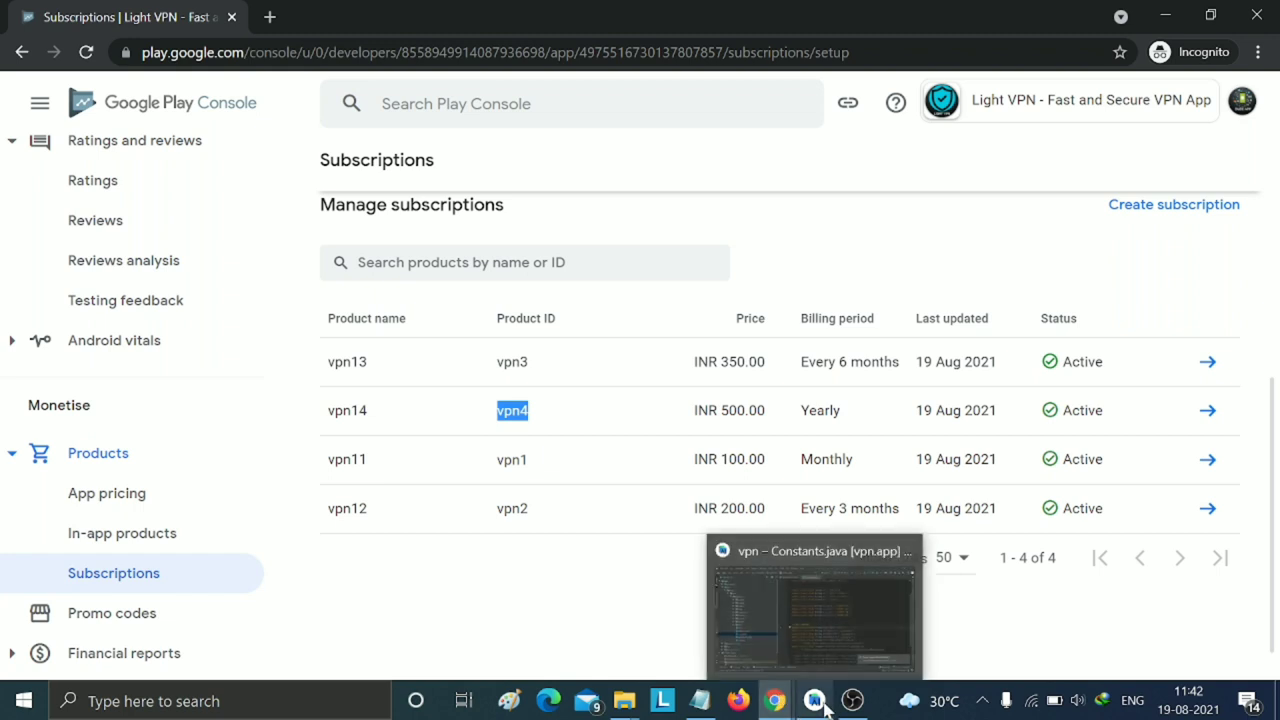
pyautogui.click(806, 636)
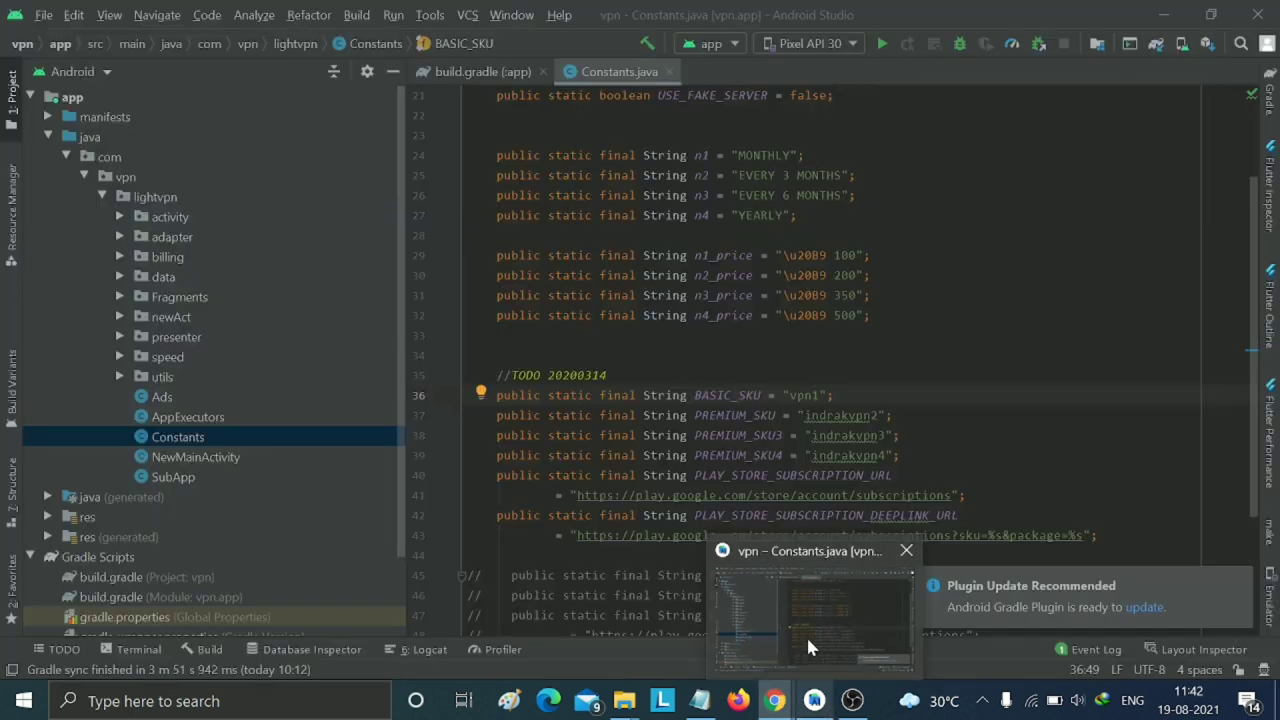
pyautogui.click(712, 660)
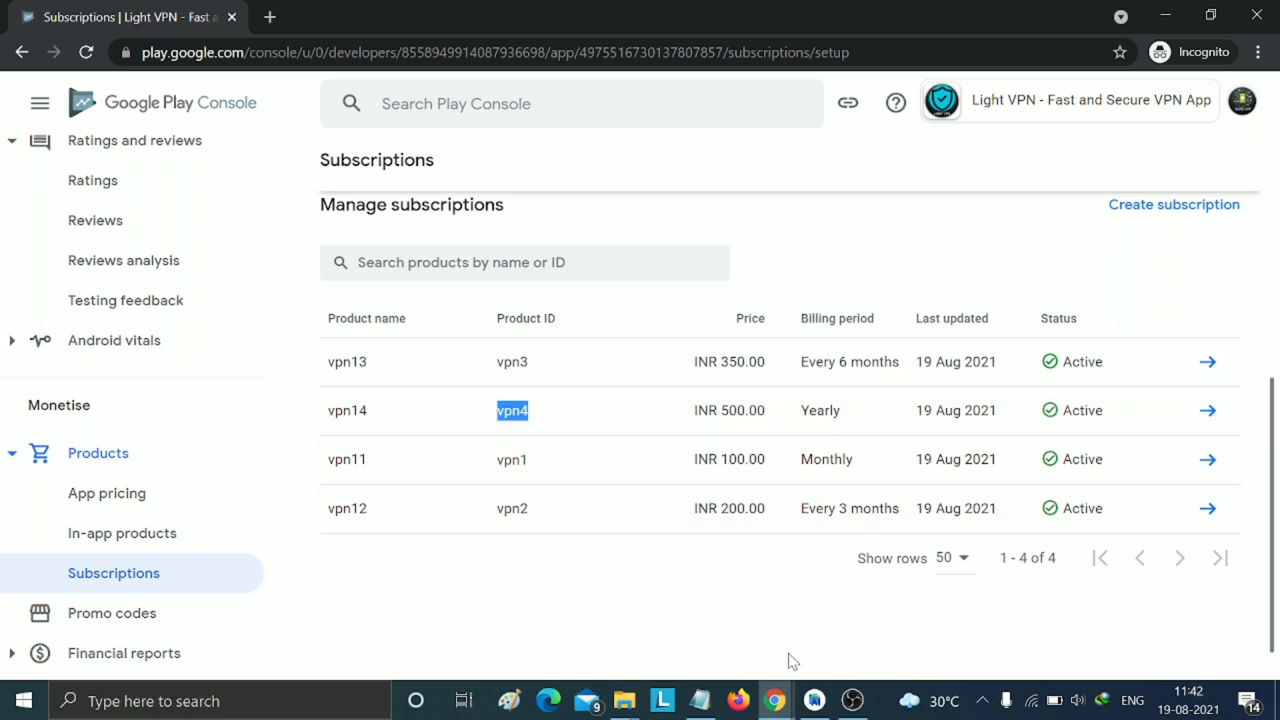
pyautogui.moveTo(832, 705)
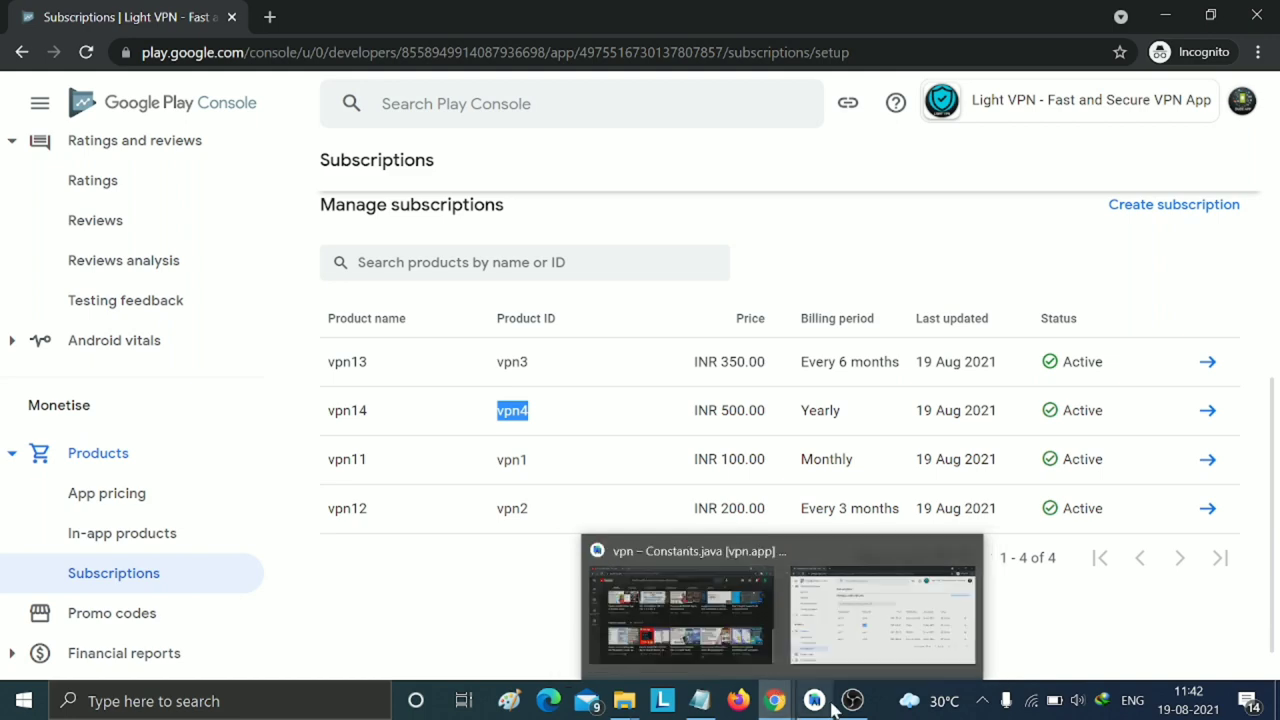
pyautogui.click(836, 645)
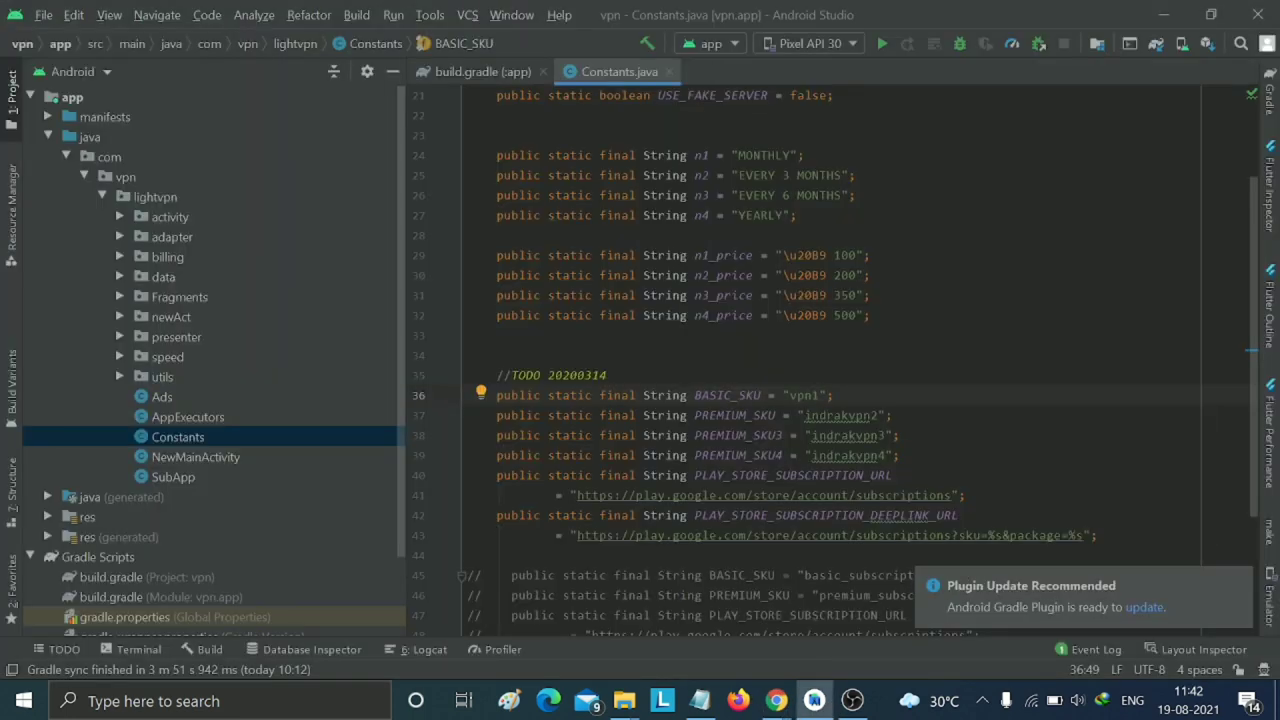
# - Replace the indrakvpn2/3/4 SKU values in Constants.java with vpn2, vpn3 and vpn4
pyautogui.moveTo(811, 455); pyautogui.dragTo(886, 455)
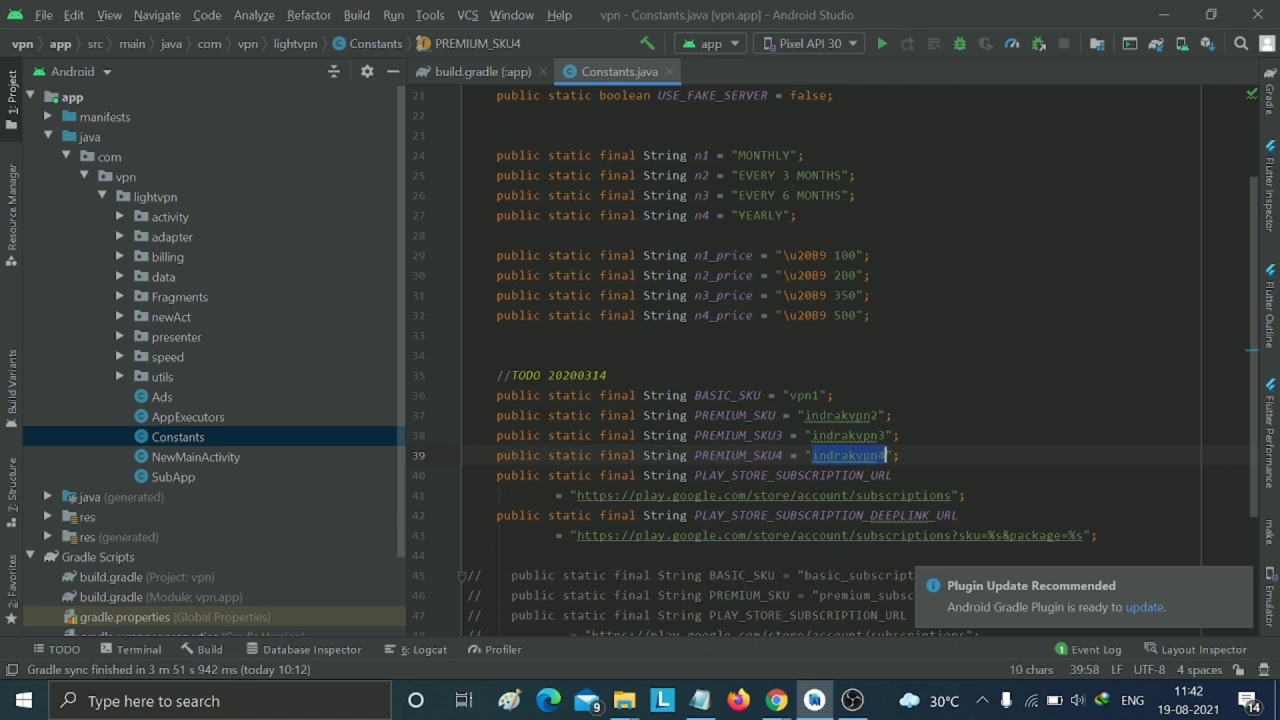
pyautogui.write('vpn4')
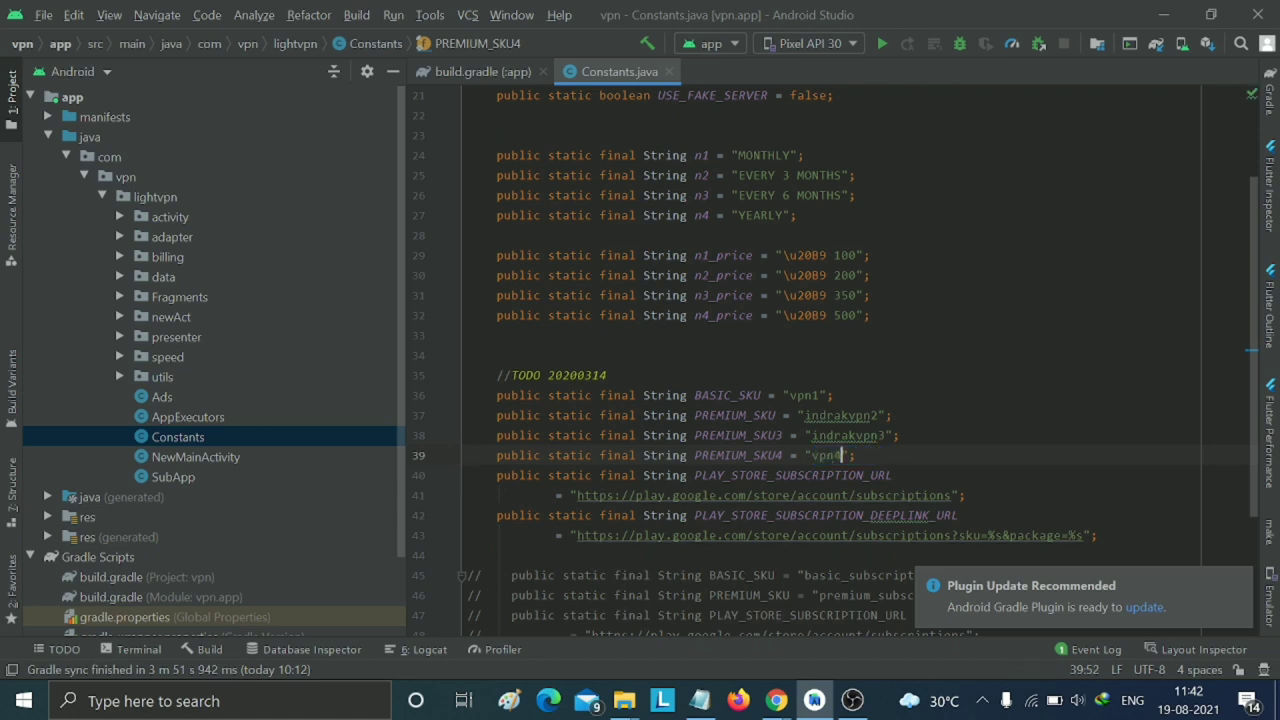
pyautogui.moveTo(805, 415); pyautogui.dragTo(880, 415)
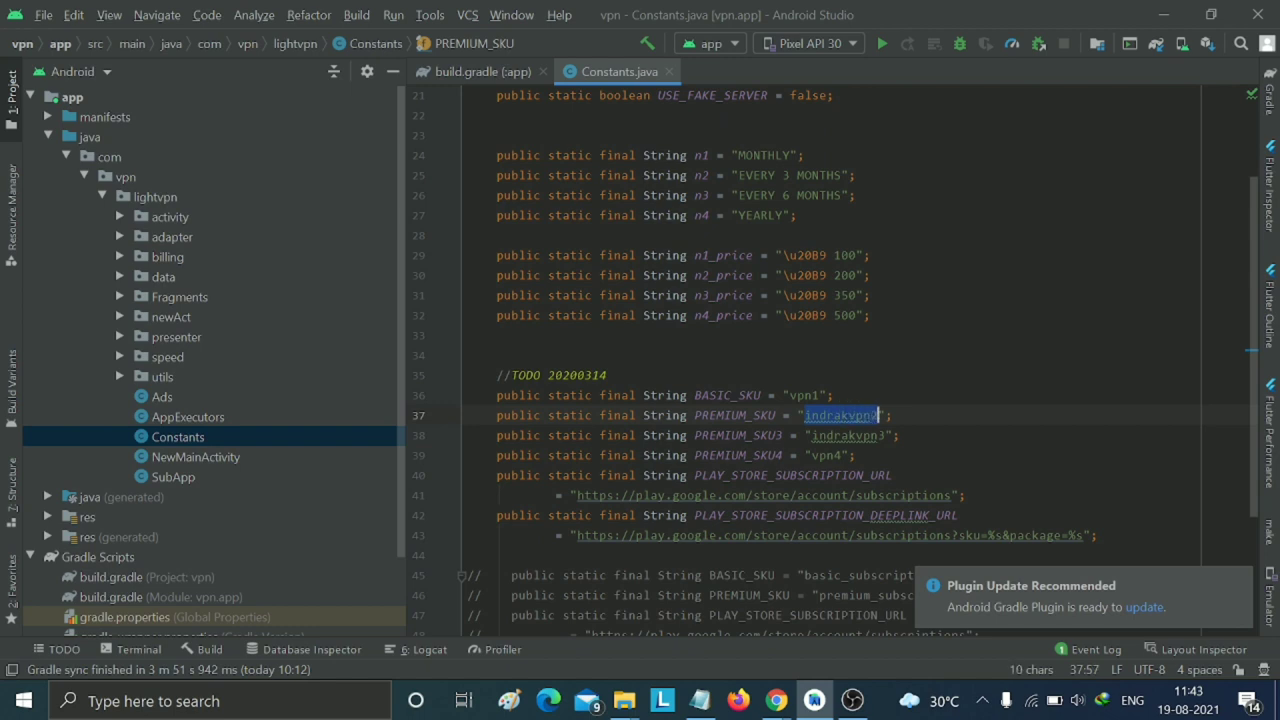
pyautogui.write('vpn4')
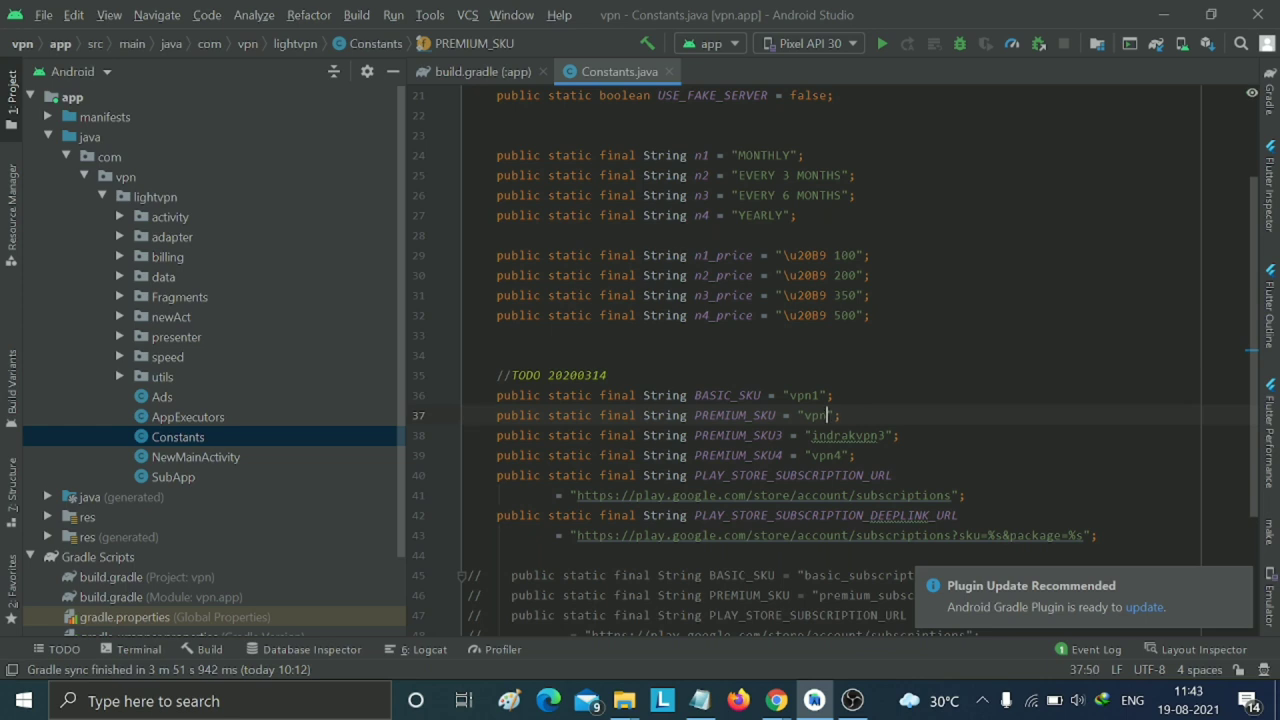
pyautogui.press('BackSpace')
pyautogui.write('3')
pyautogui.press('BackSpace')
pyautogui.moveTo(811, 435); pyautogui.dragTo(886, 435)
pyautogui.write('vpn4')
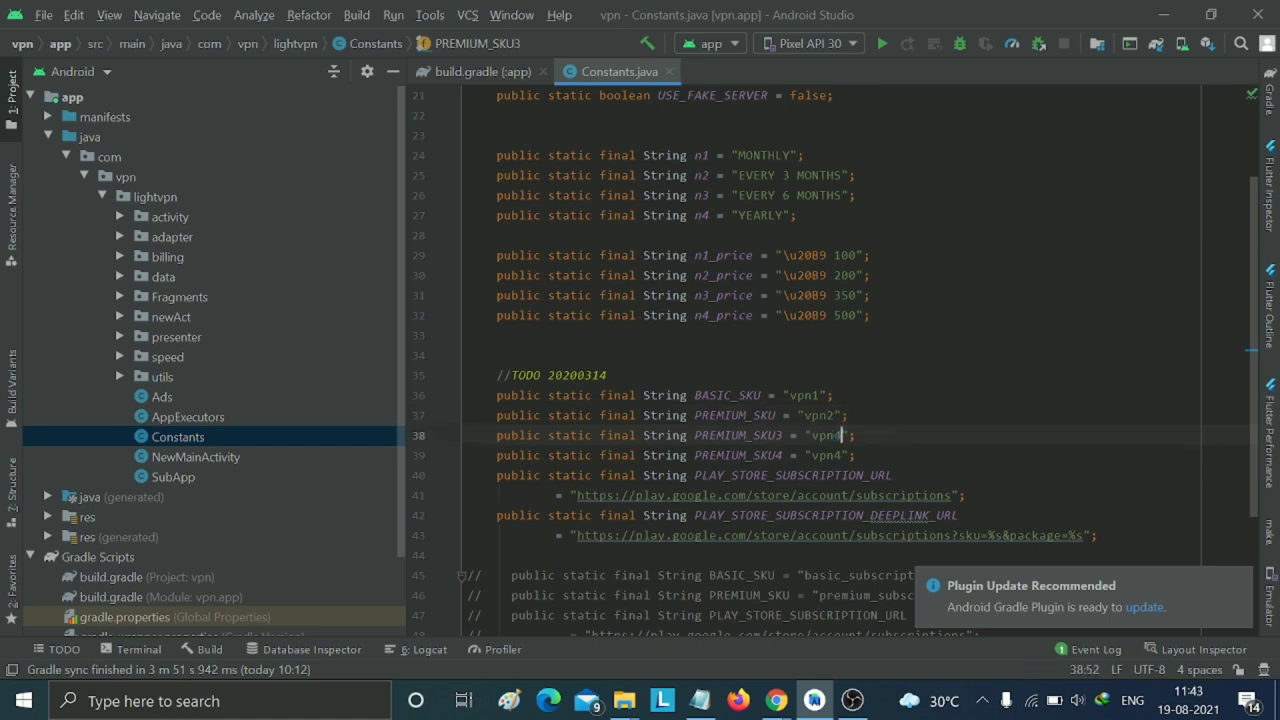
pyautogui.press('BackSpace')
pyautogui.write('3')
pyautogui.click(607, 375)
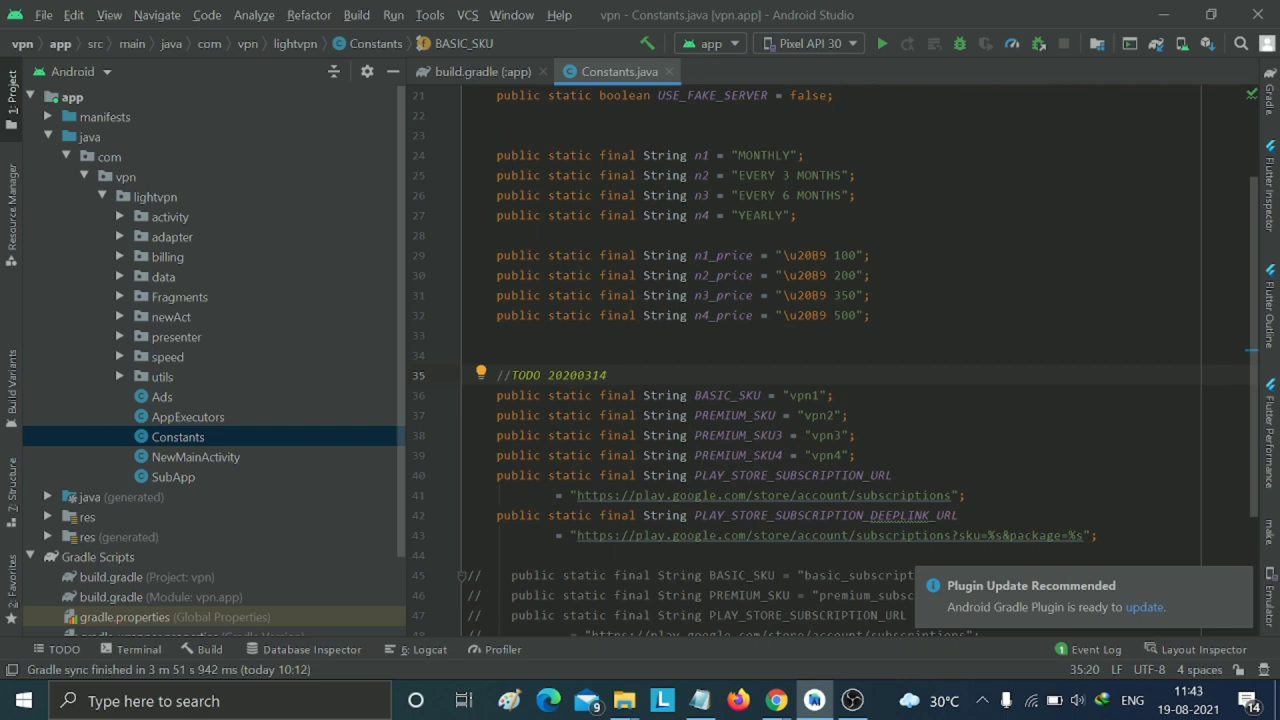
# - Recheck the Play Console subscription IDs against the edited SKU lines in Constants.java
pyautogui.moveTo(776, 700)
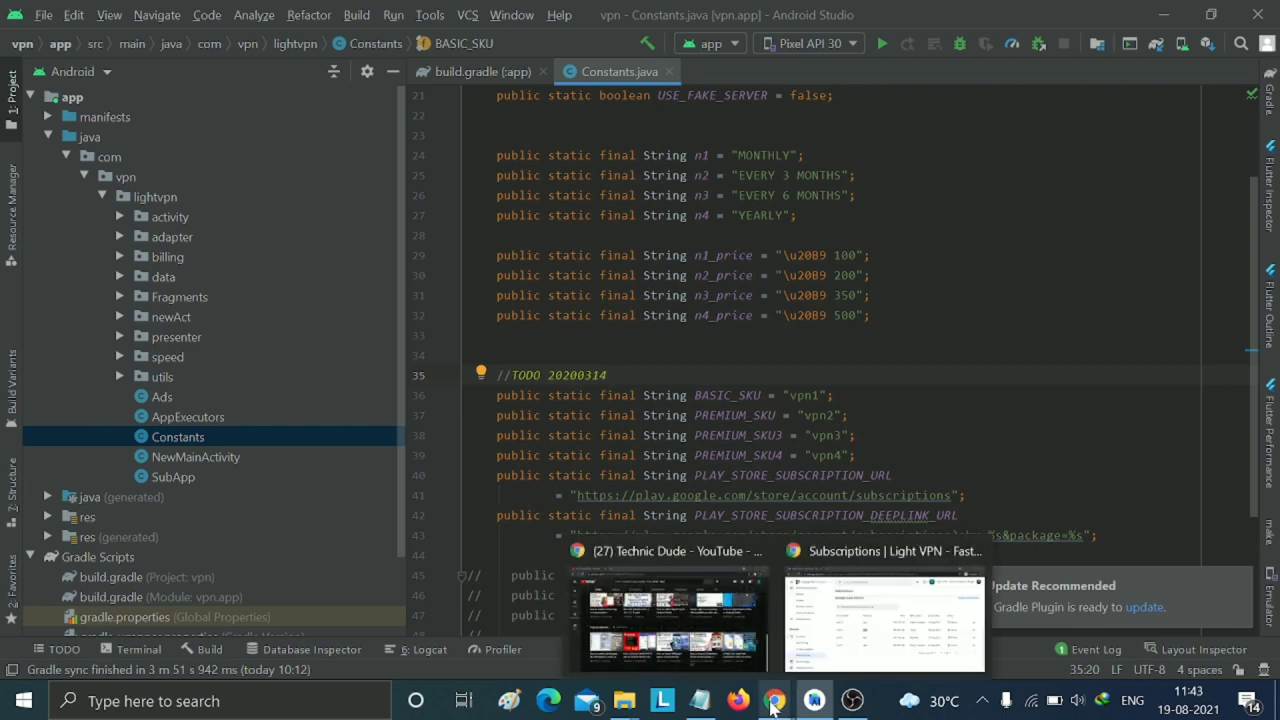
pyautogui.click(863, 634)
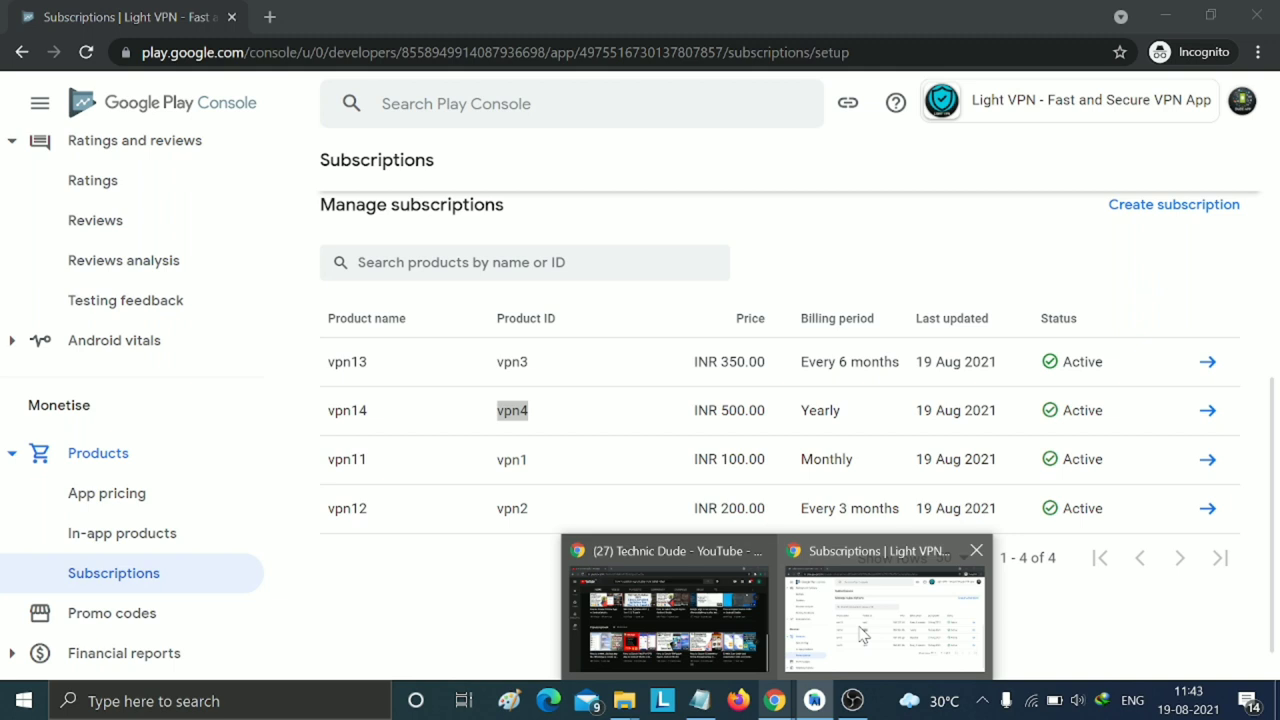
pyautogui.click(862, 635)
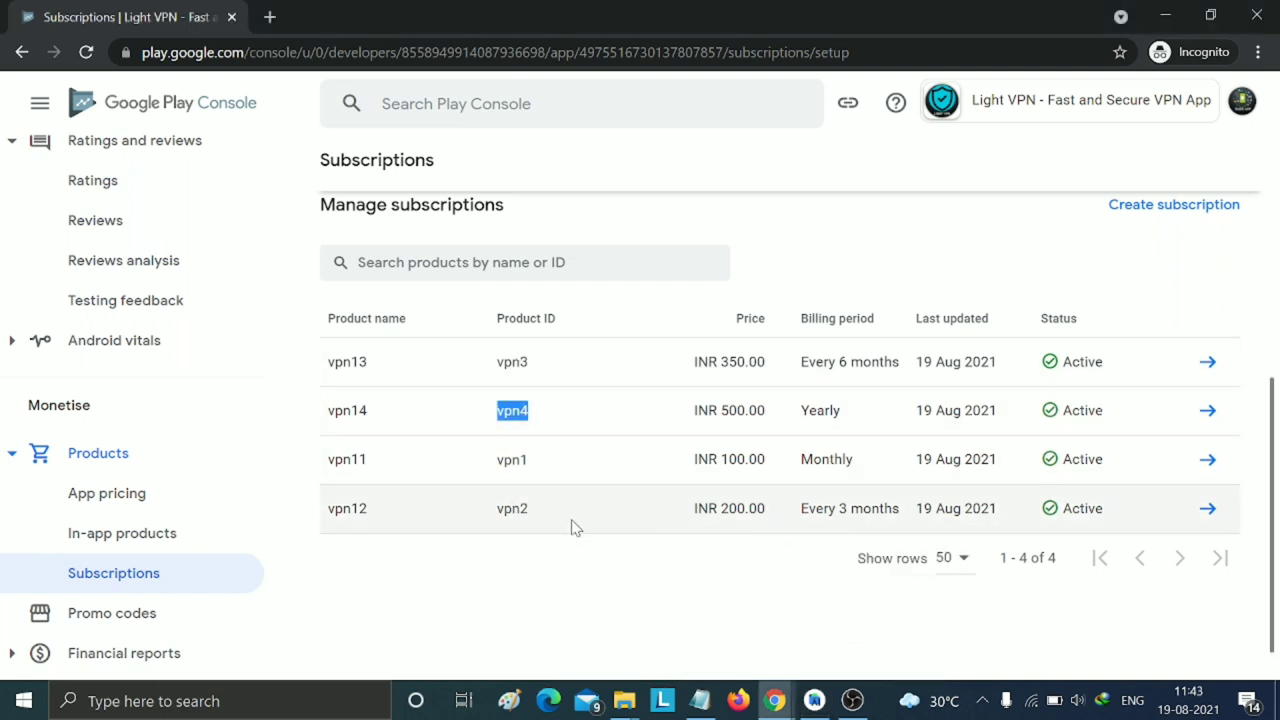
pyautogui.moveTo(814, 700)
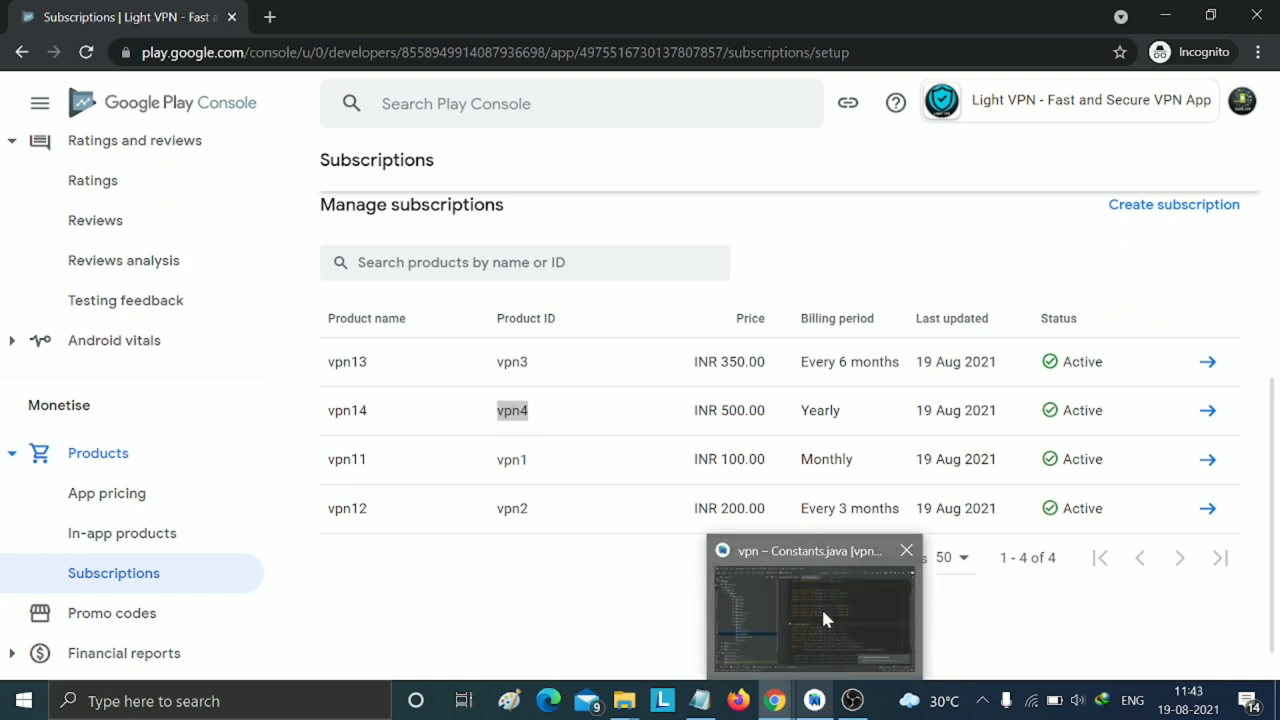
pyautogui.click(826, 620)
pyautogui.click(854, 455)
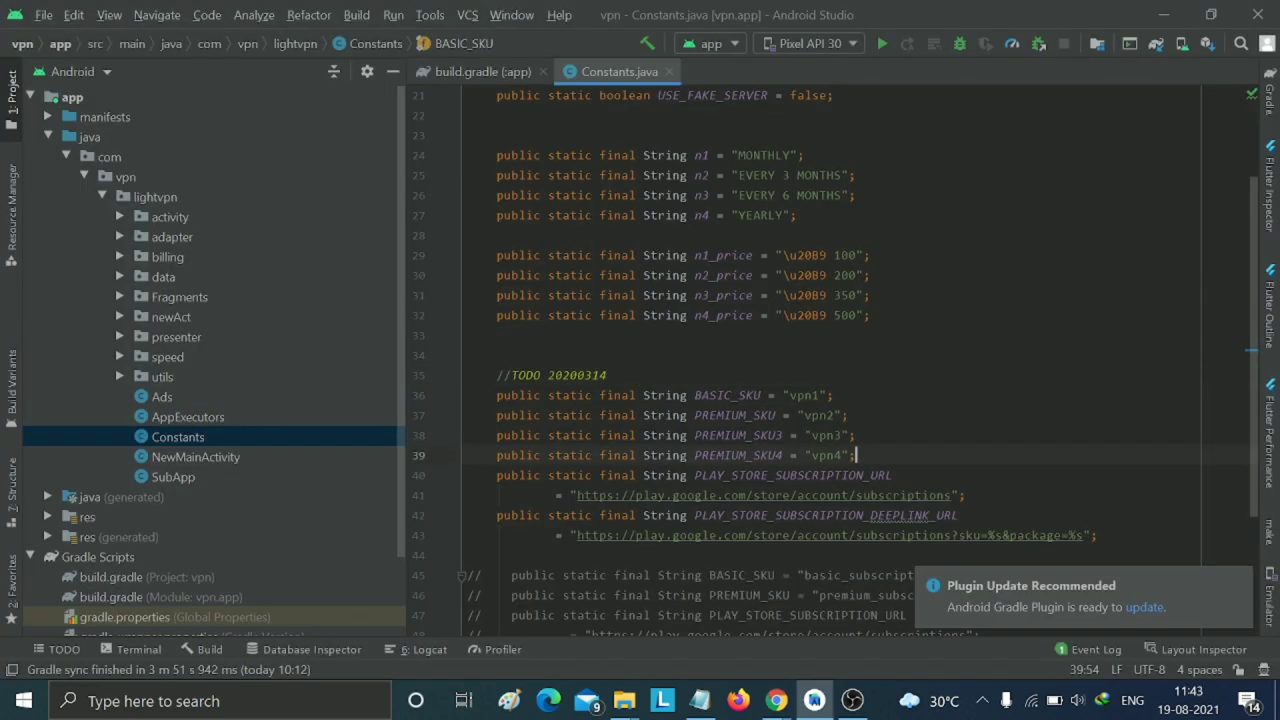
pyautogui.click(832, 395)
pyautogui.scroll(1, 830, 360)
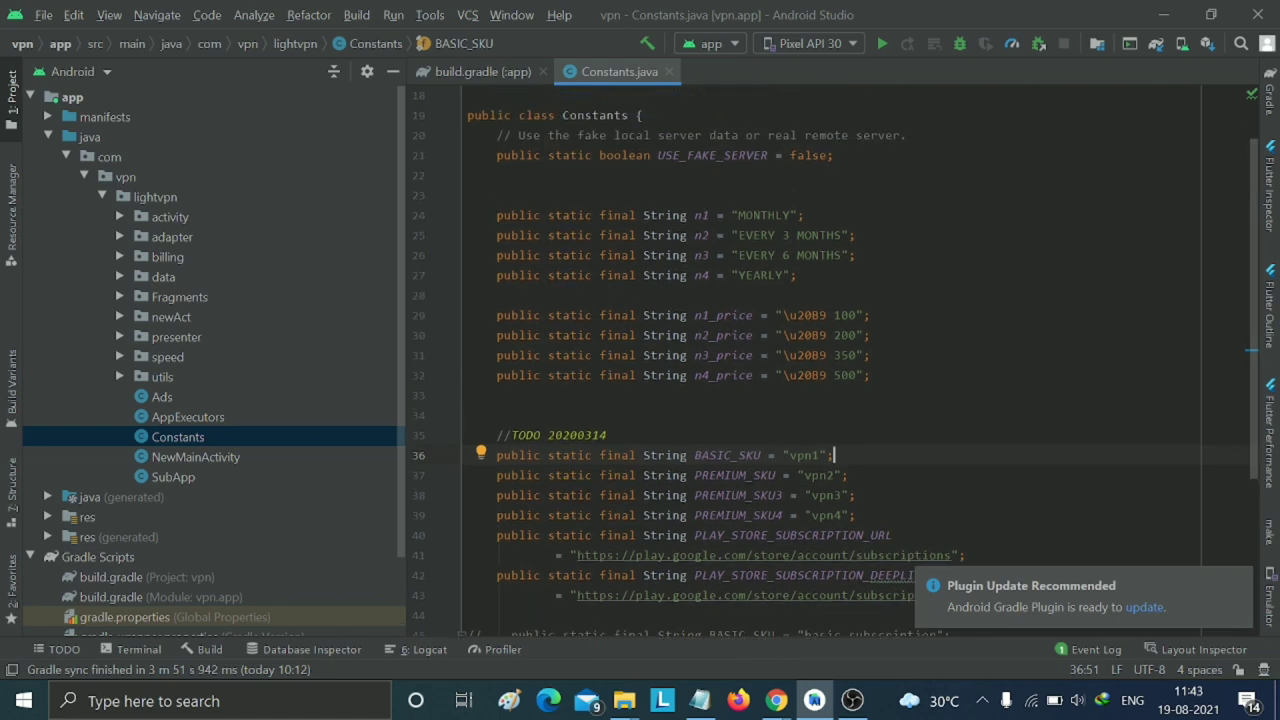
pyautogui.scroll(-2, 830, 360)
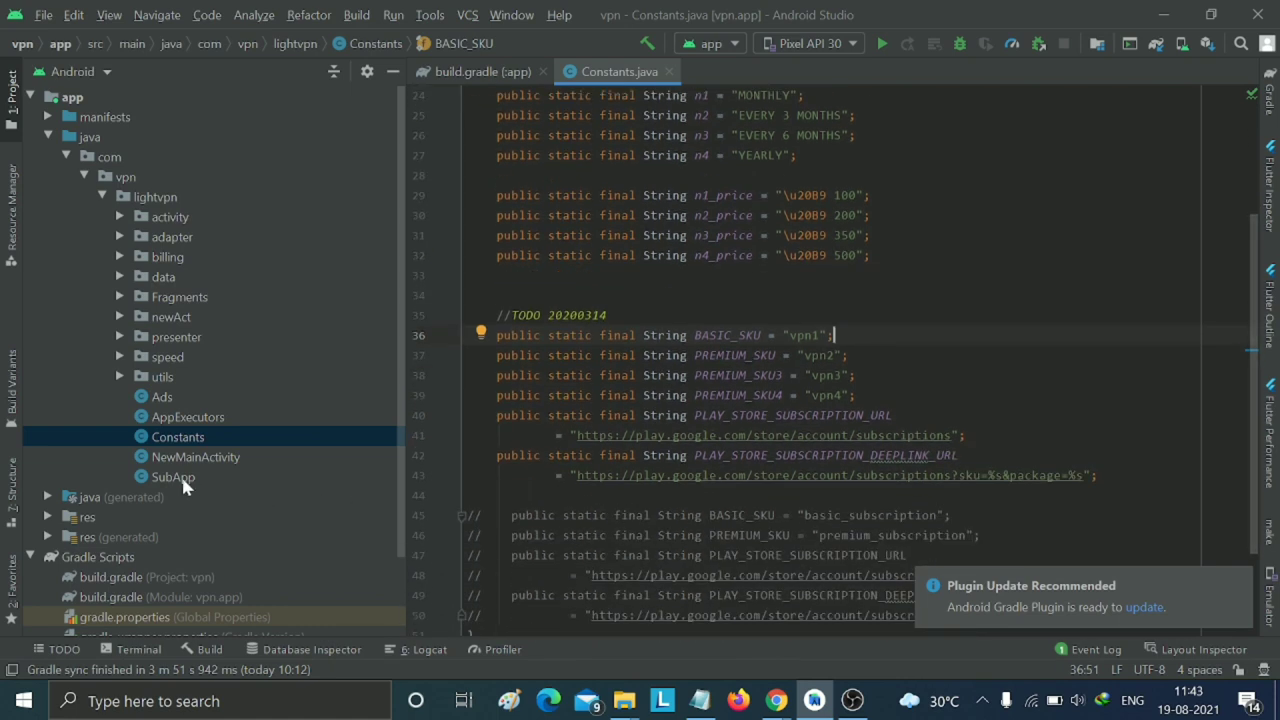
pyautogui.scroll(-2, 183, 483)
# - In the app module's build.gradle, set versionCode 2 and versionName 2.0.0, then sync Gradle
pyautogui.doubleClick(140, 503)
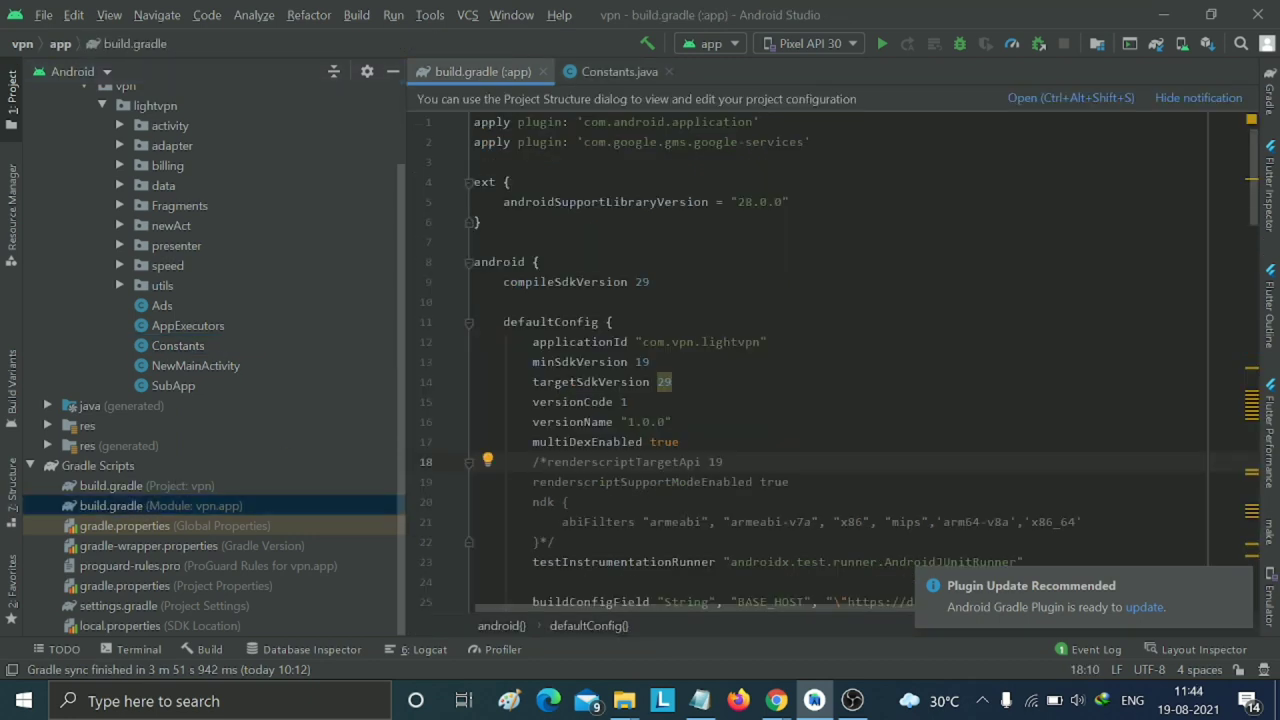
pyautogui.click(628, 401)
pyautogui.press('BackSpace')
pyautogui.write('2')
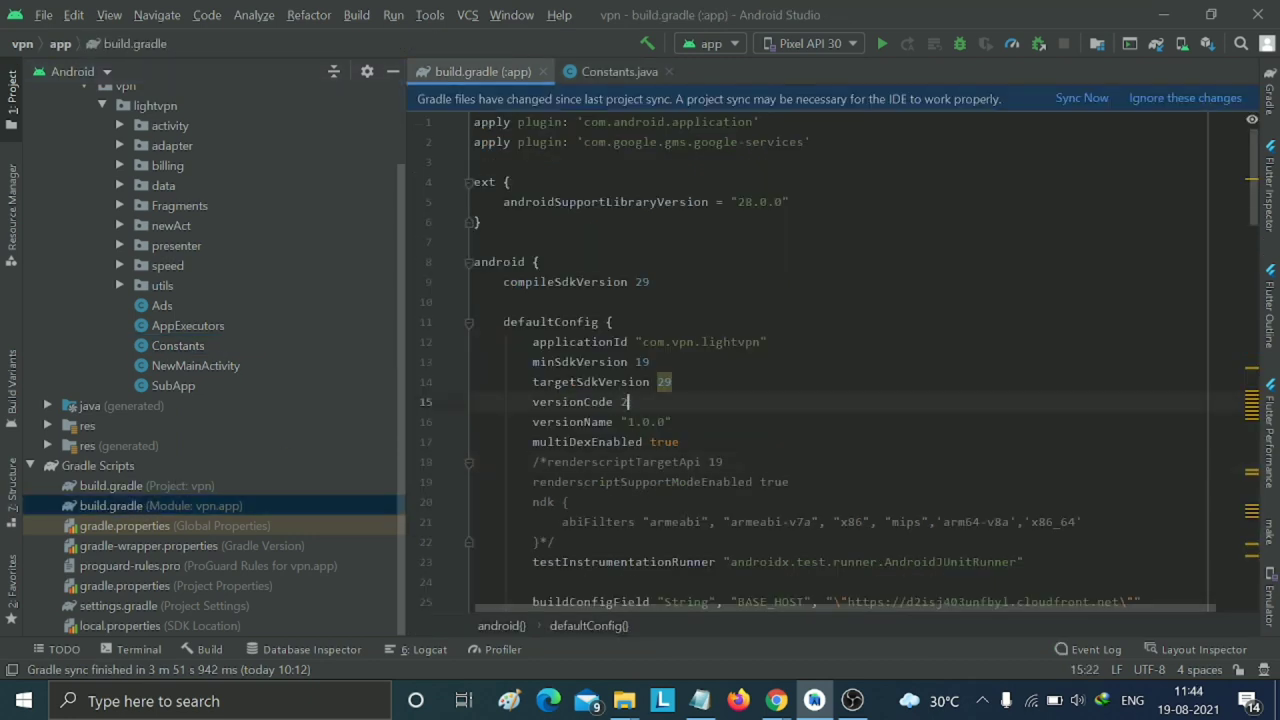
pyautogui.press('Down')
pyautogui.press('BackSpace')
pyautogui.write('2')
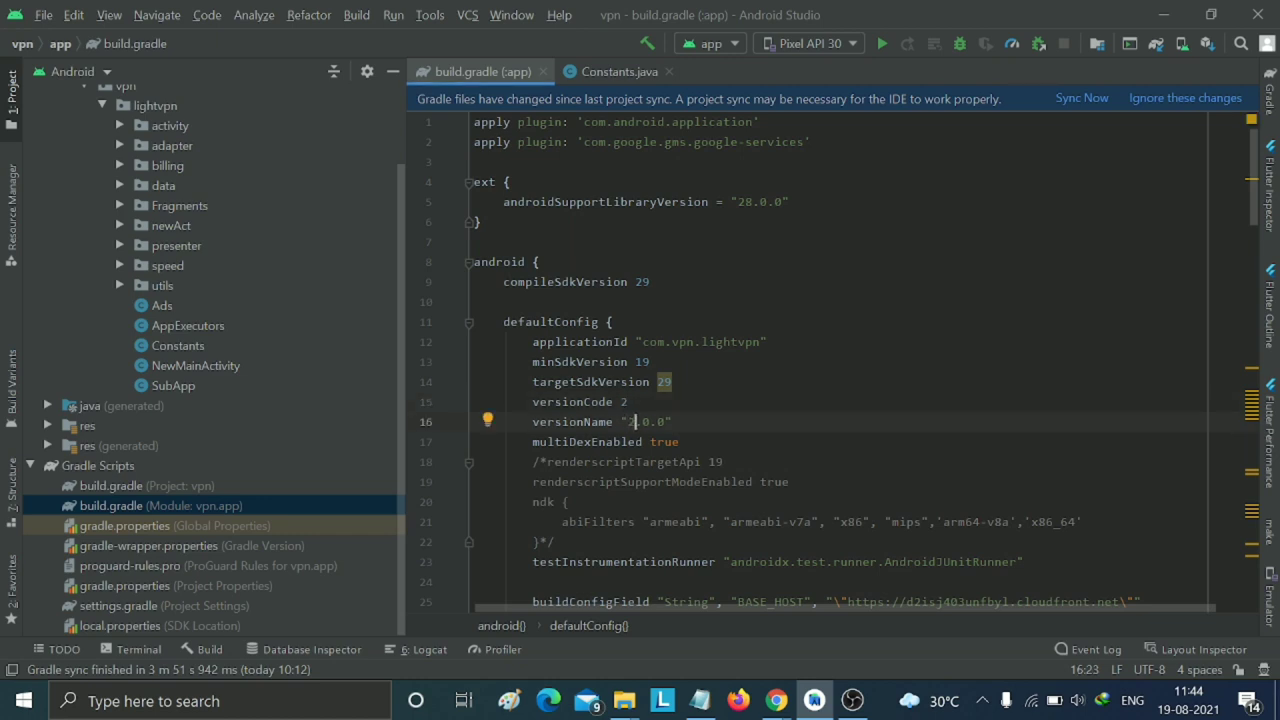
pyautogui.click(612, 321)
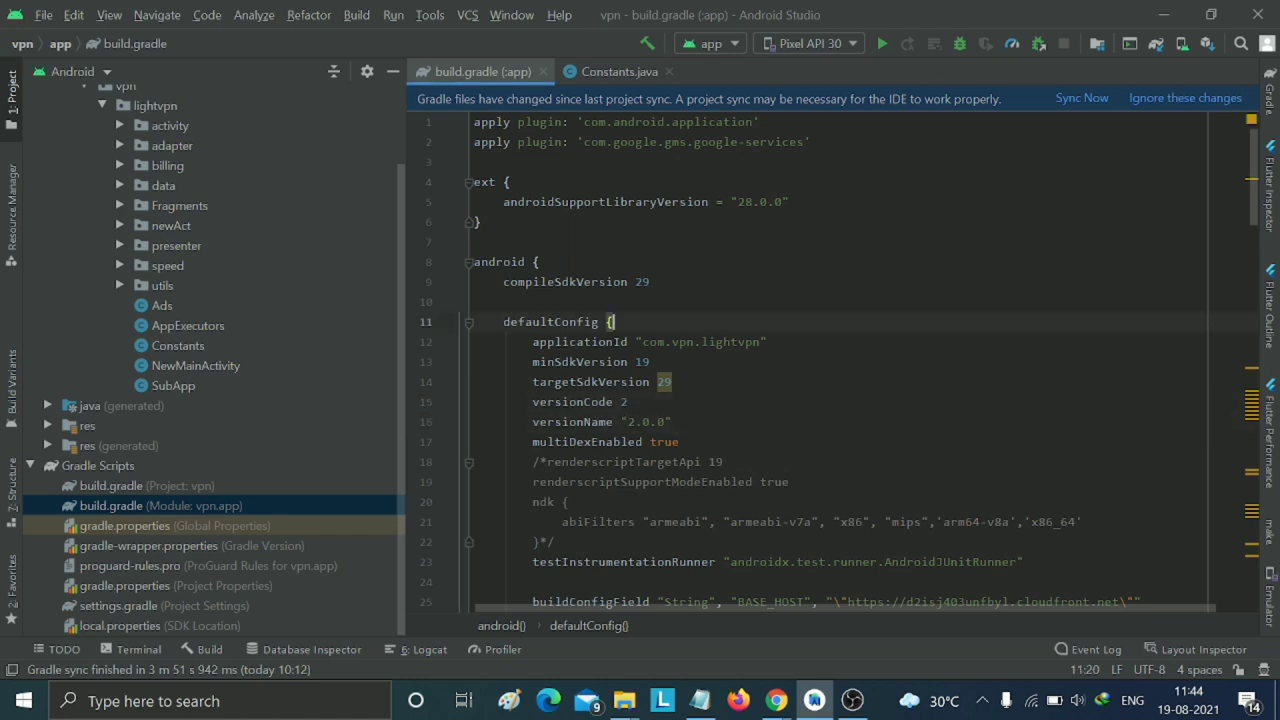
pyautogui.click(1078, 99)
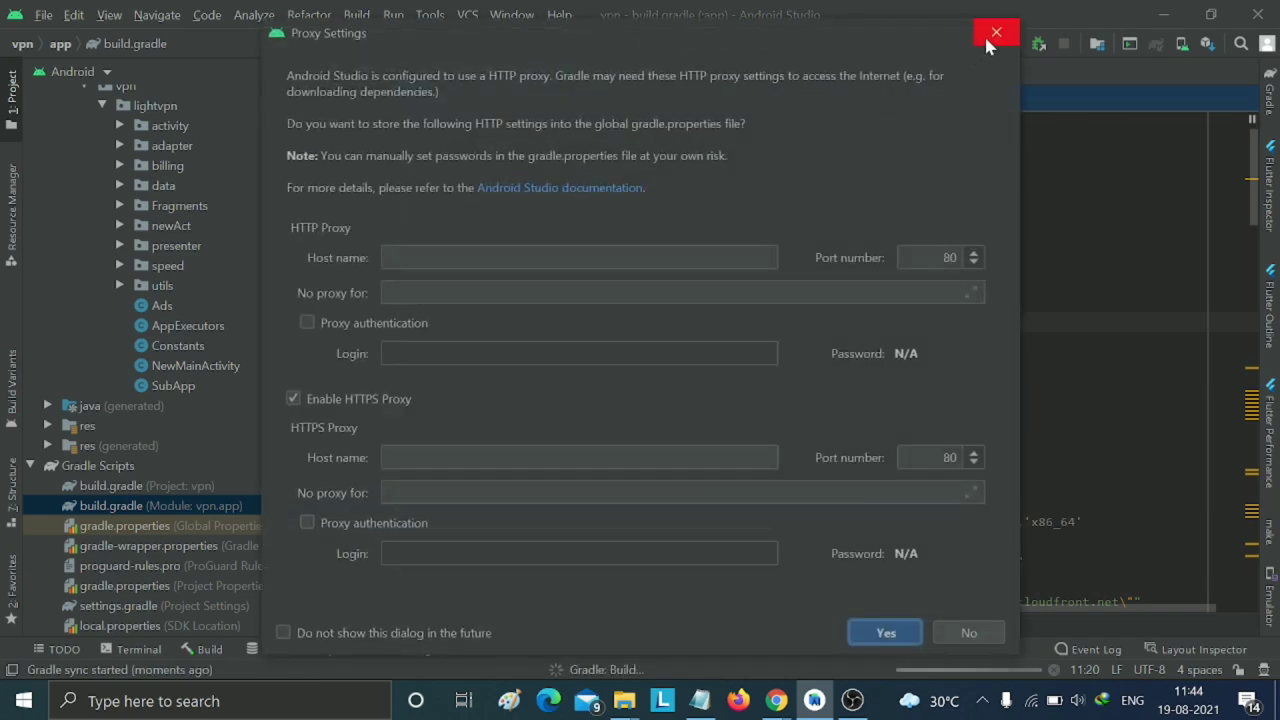
pyautogui.click(994, 34)
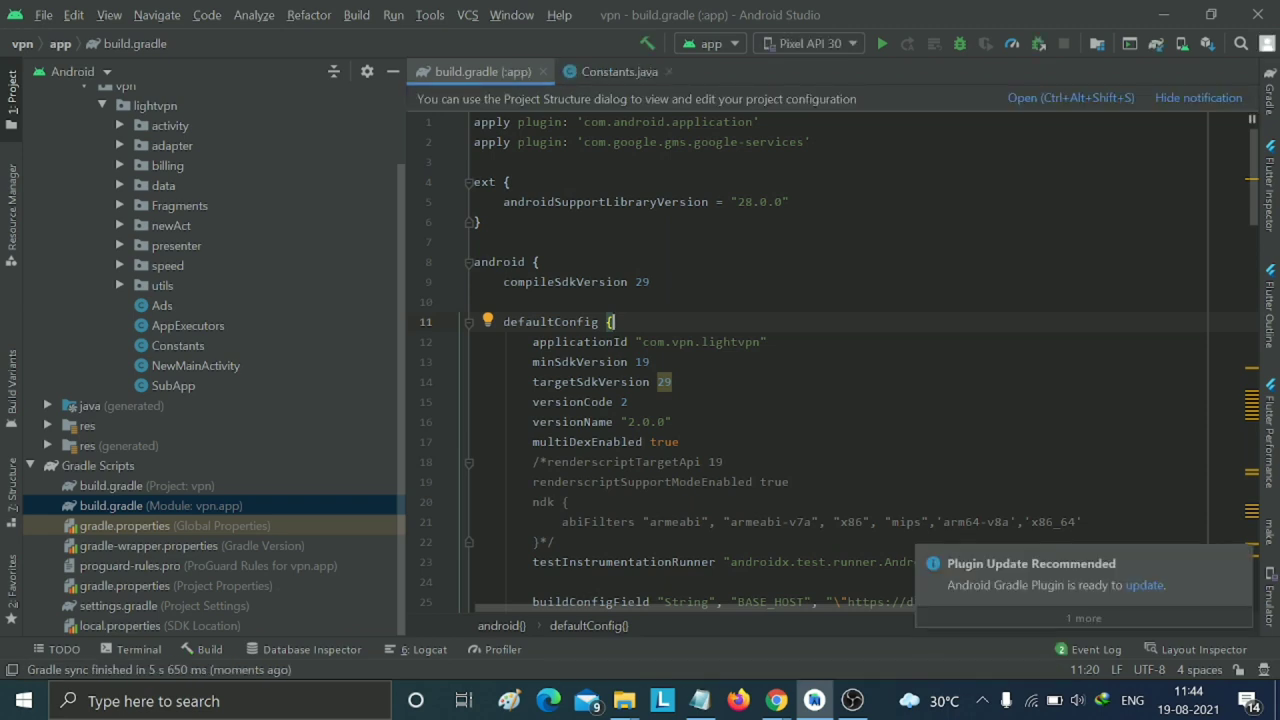
# - Build a signed release Android App Bundle with the key store passwords, exporting the encrypted key
pyautogui.click(346, 14)
pyautogui.click(359, 158)
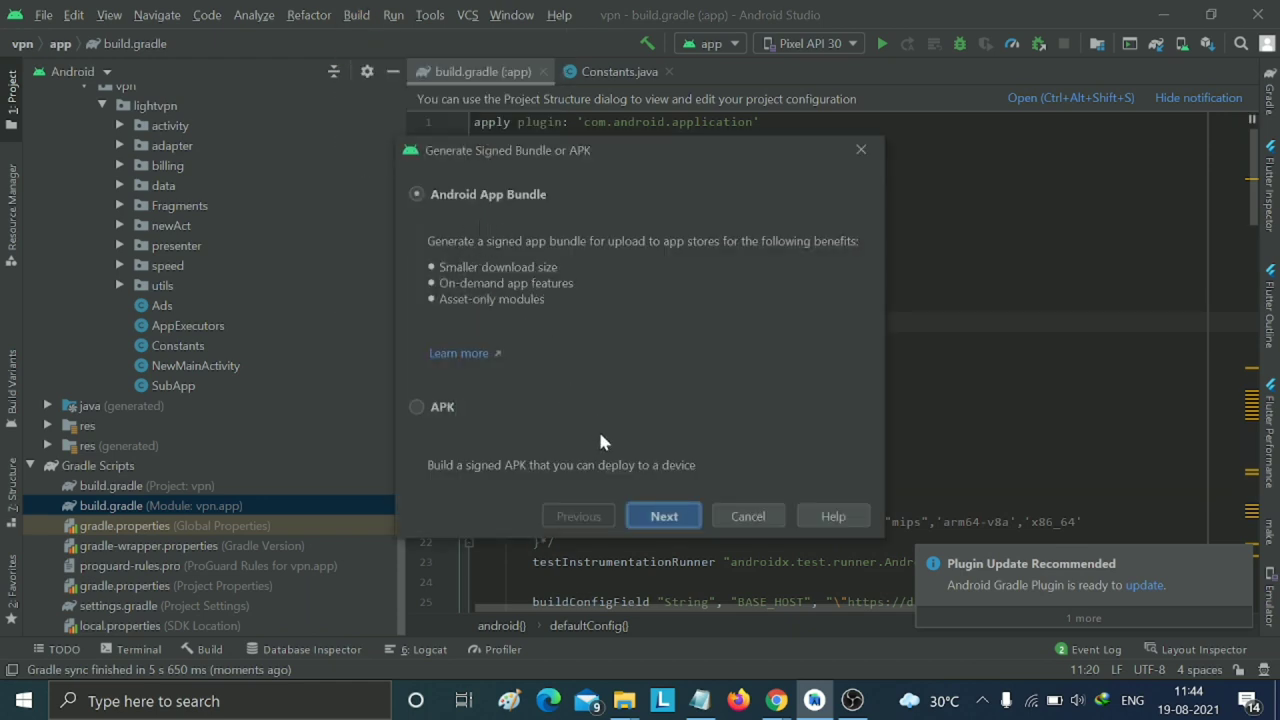
pyautogui.click(664, 516)
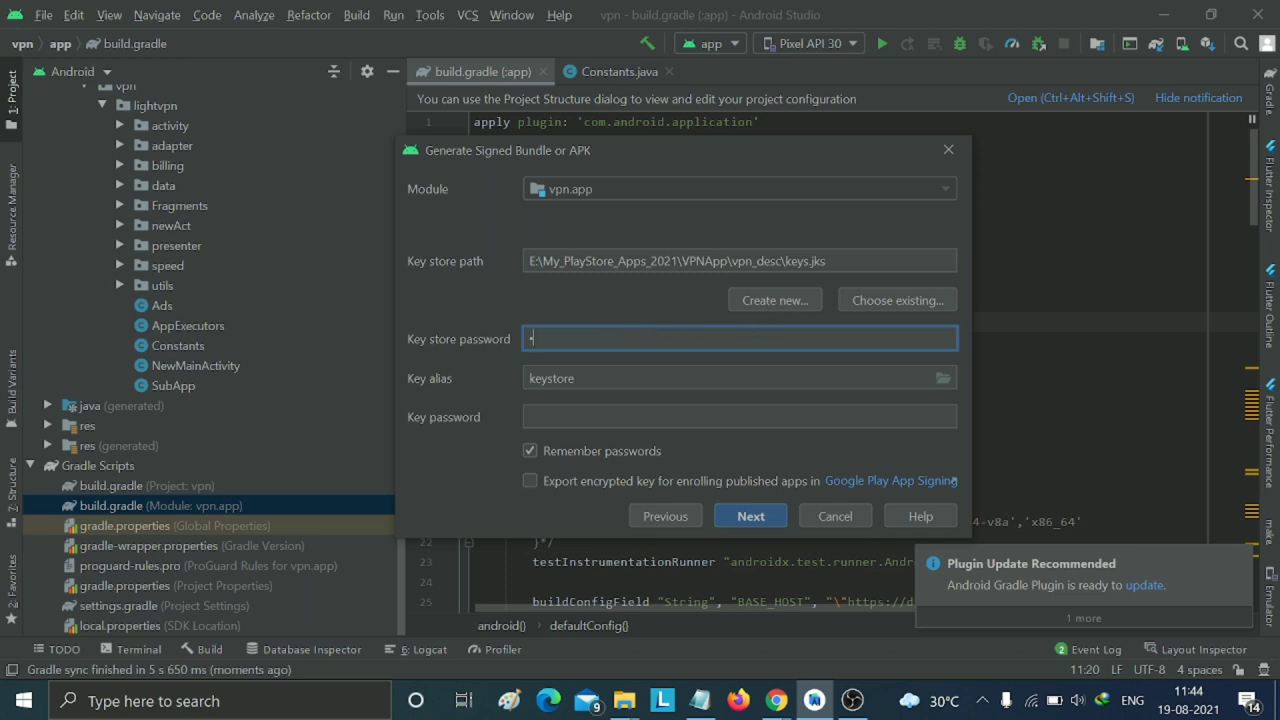
pyautogui.write('6')
pyautogui.press('Tab')
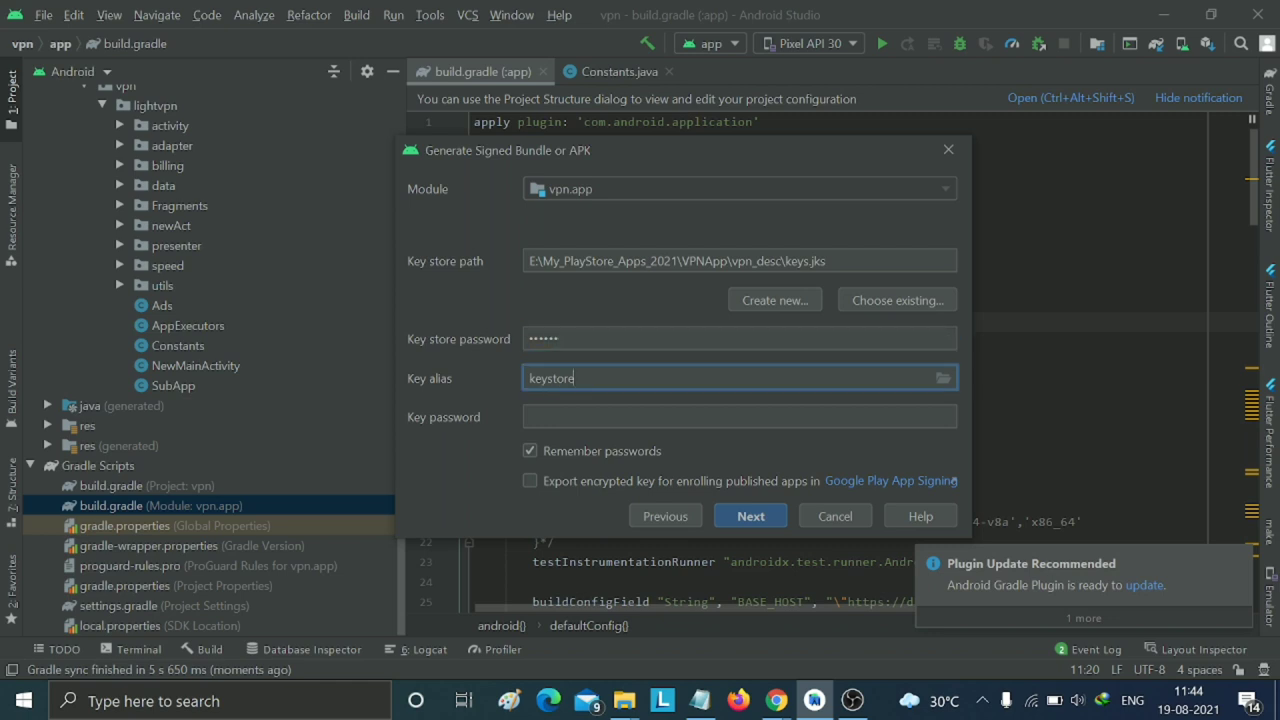
pyautogui.press('Tab')
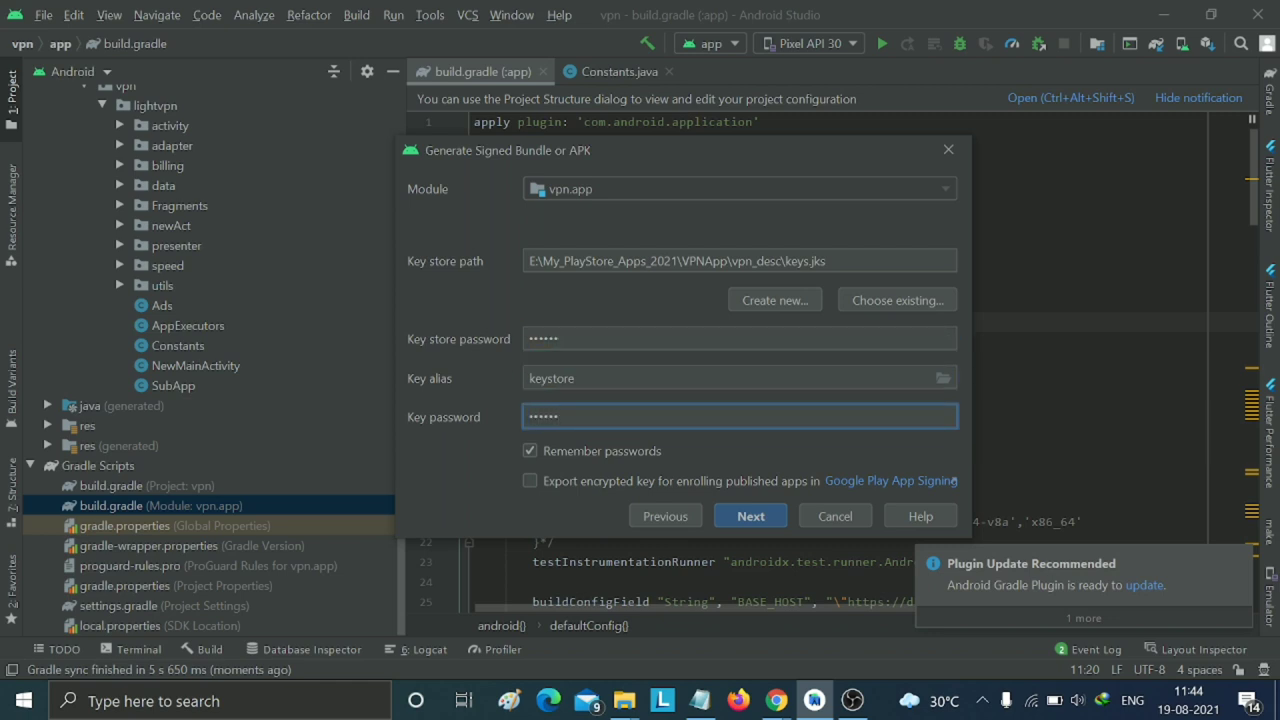
pyautogui.click(531, 481)
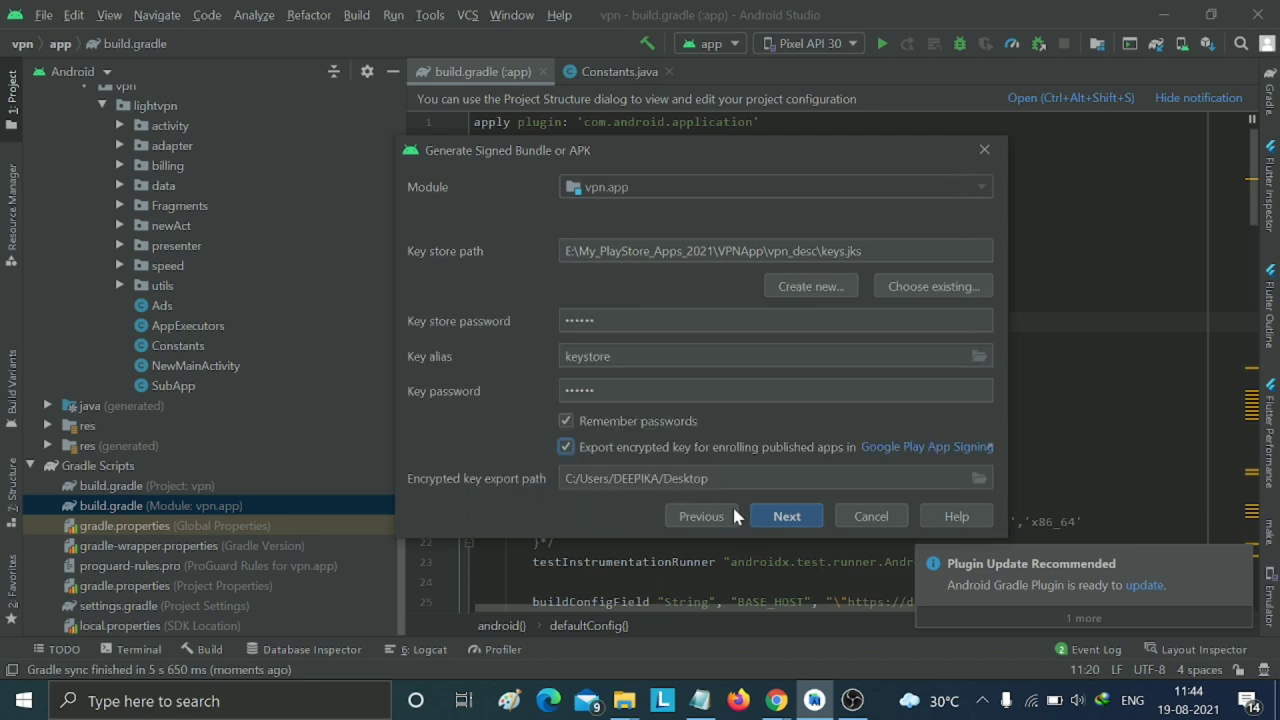
pyautogui.click(784, 516)
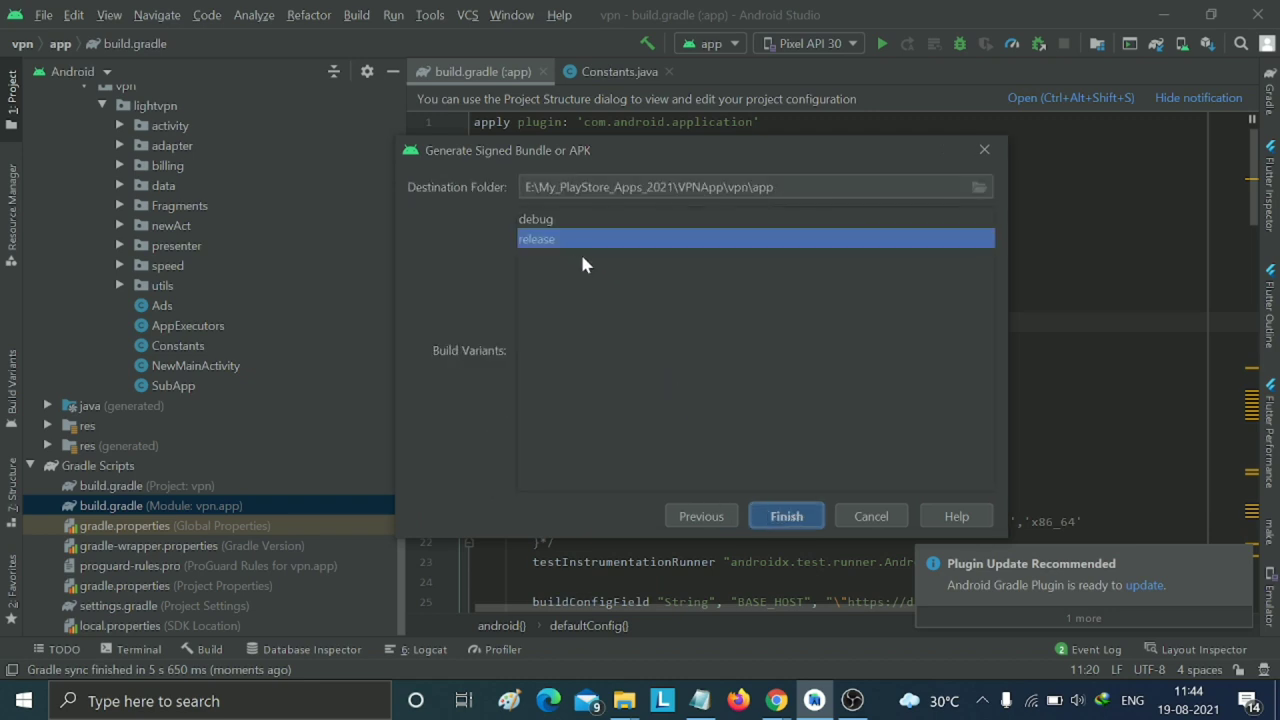
pyautogui.click(785, 516)
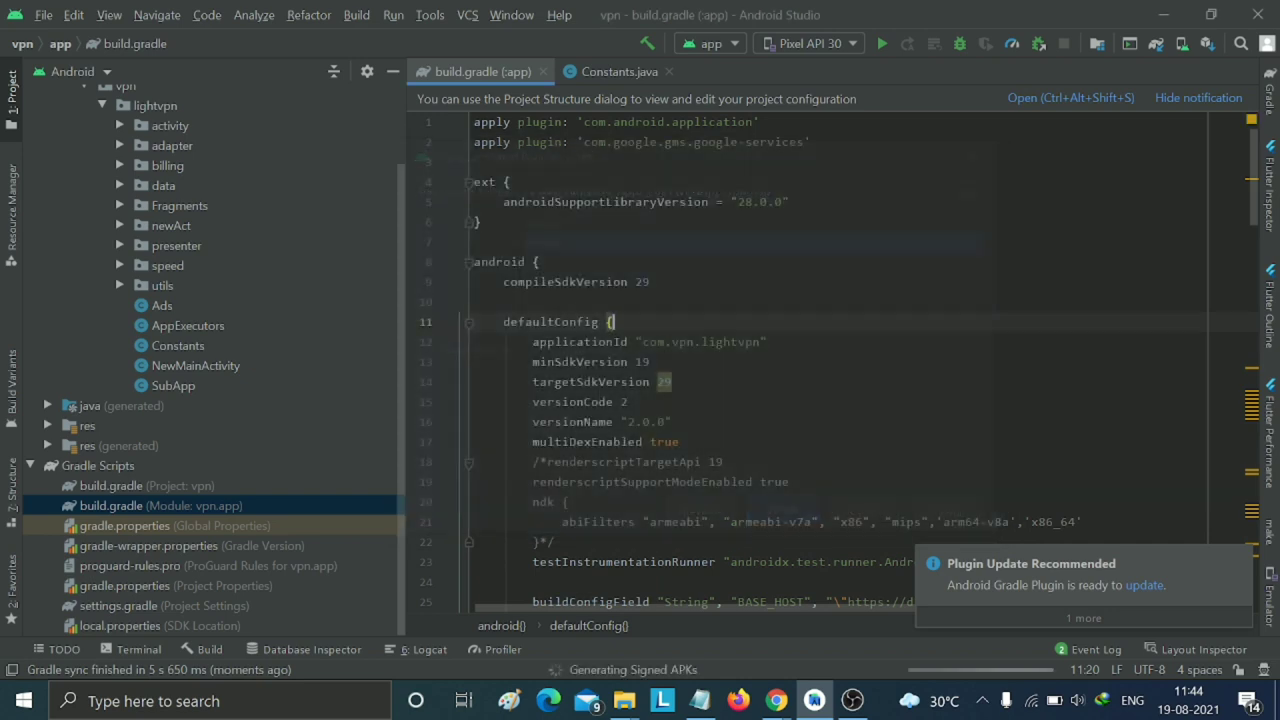
pyautogui.click(208, 650)
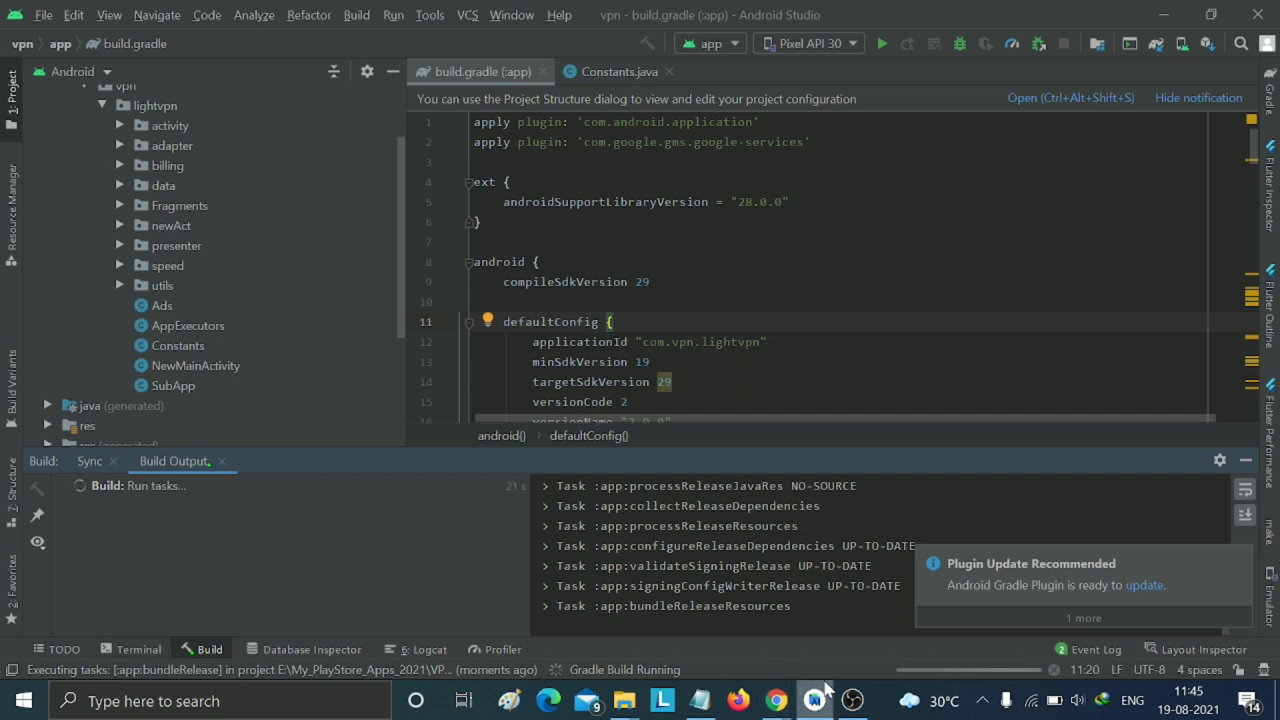
# - Switch to Chrome and go to Light VPN's Release > Production track page
pyautogui.moveTo(852, 700)
pyautogui.moveTo(830, 600)
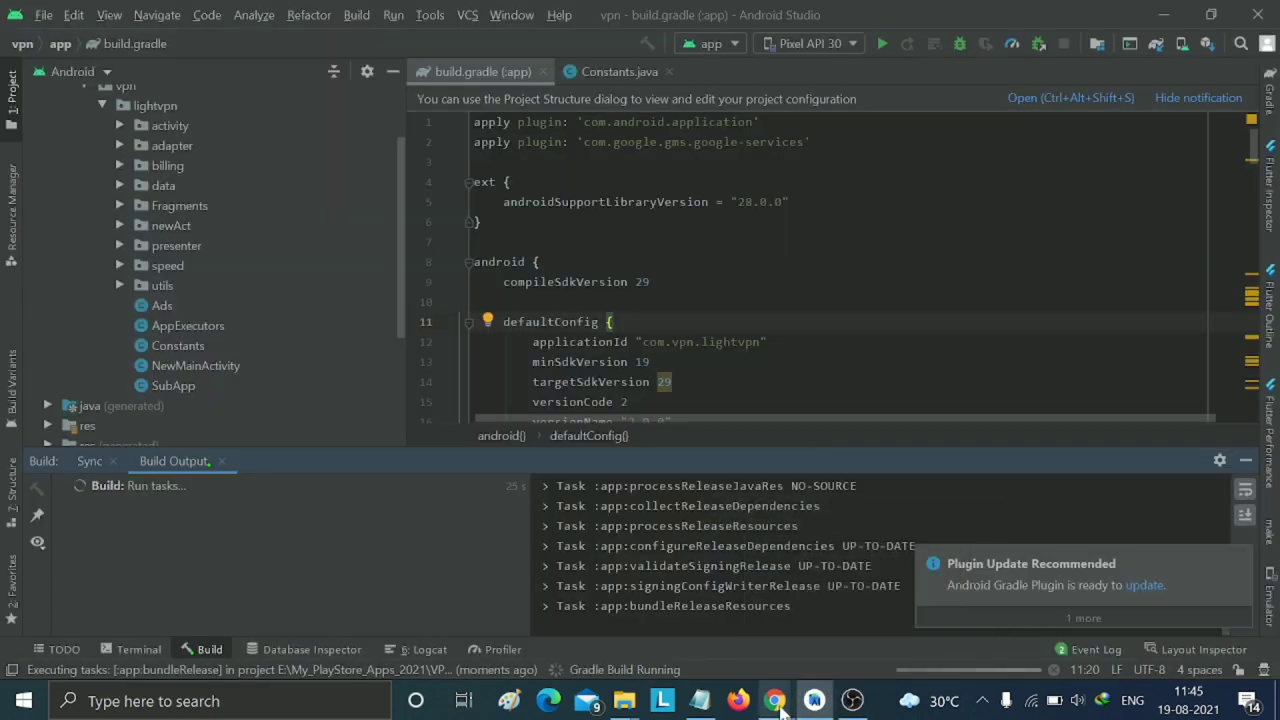
pyautogui.moveTo(783, 705)
pyautogui.click(840, 635)
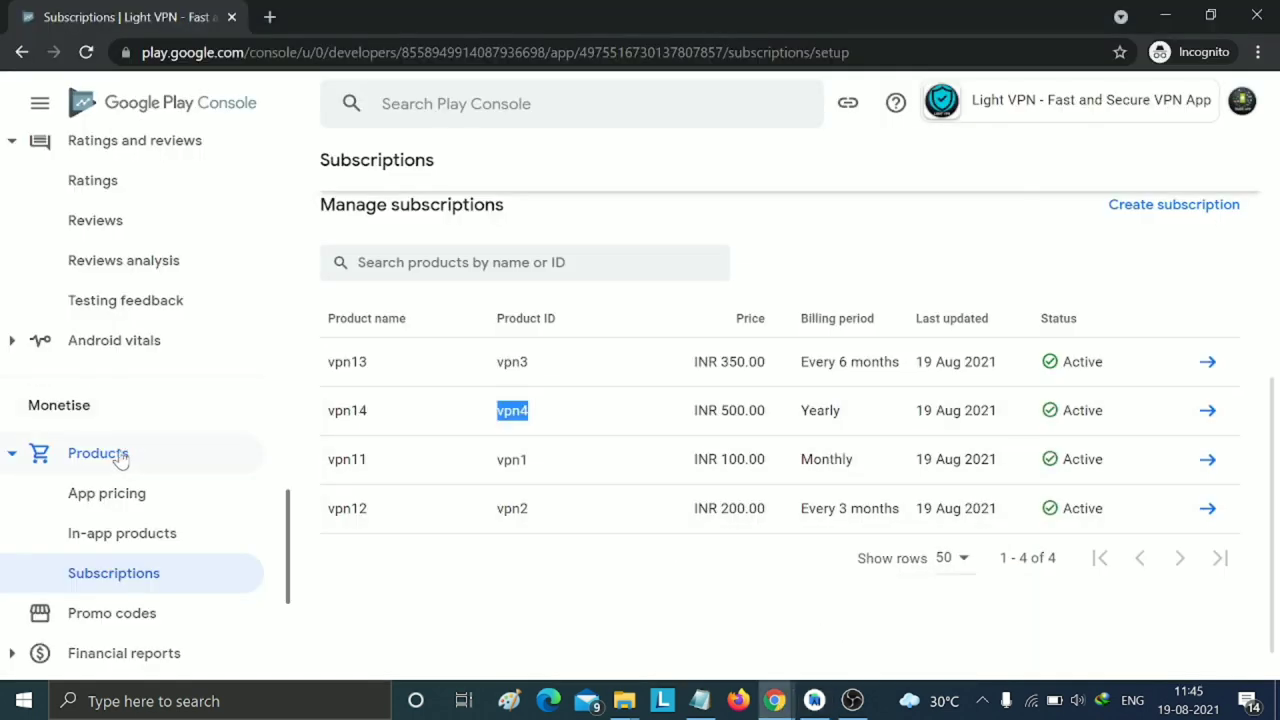
pyautogui.scroll(3, 128, 455)
pyautogui.scroll(7, 133, 455)
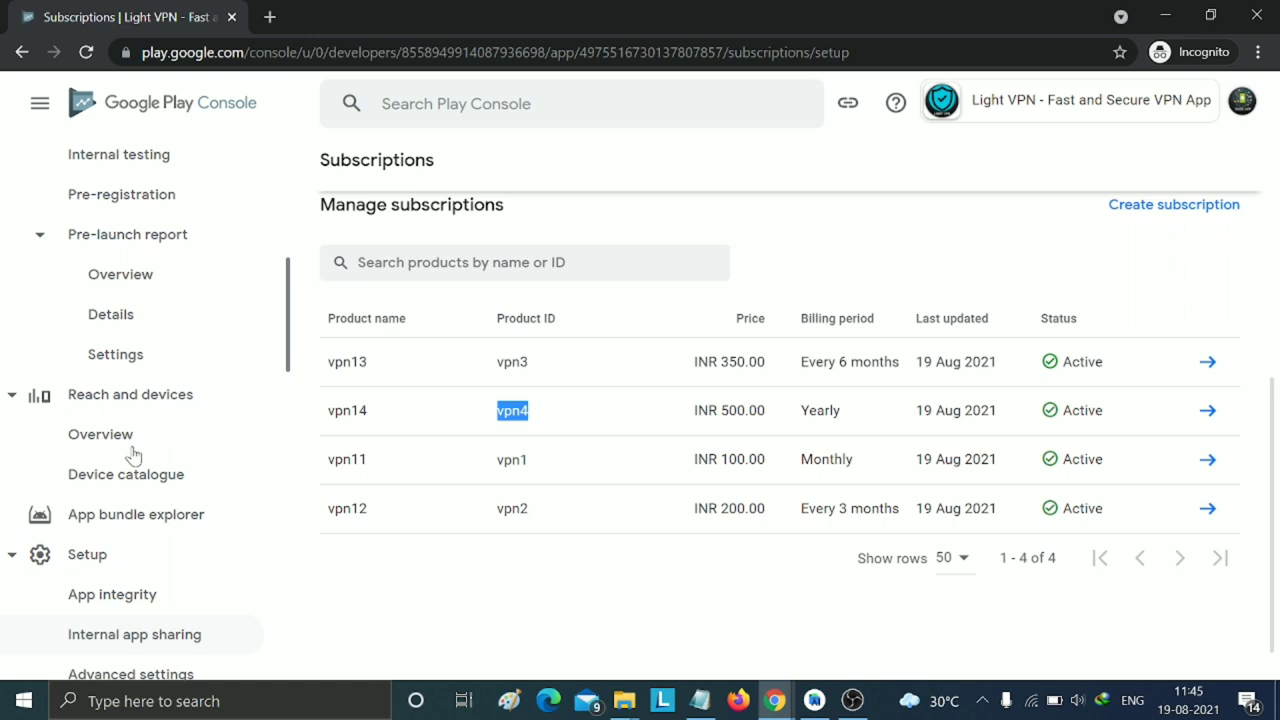
pyautogui.scroll(5, 133, 452)
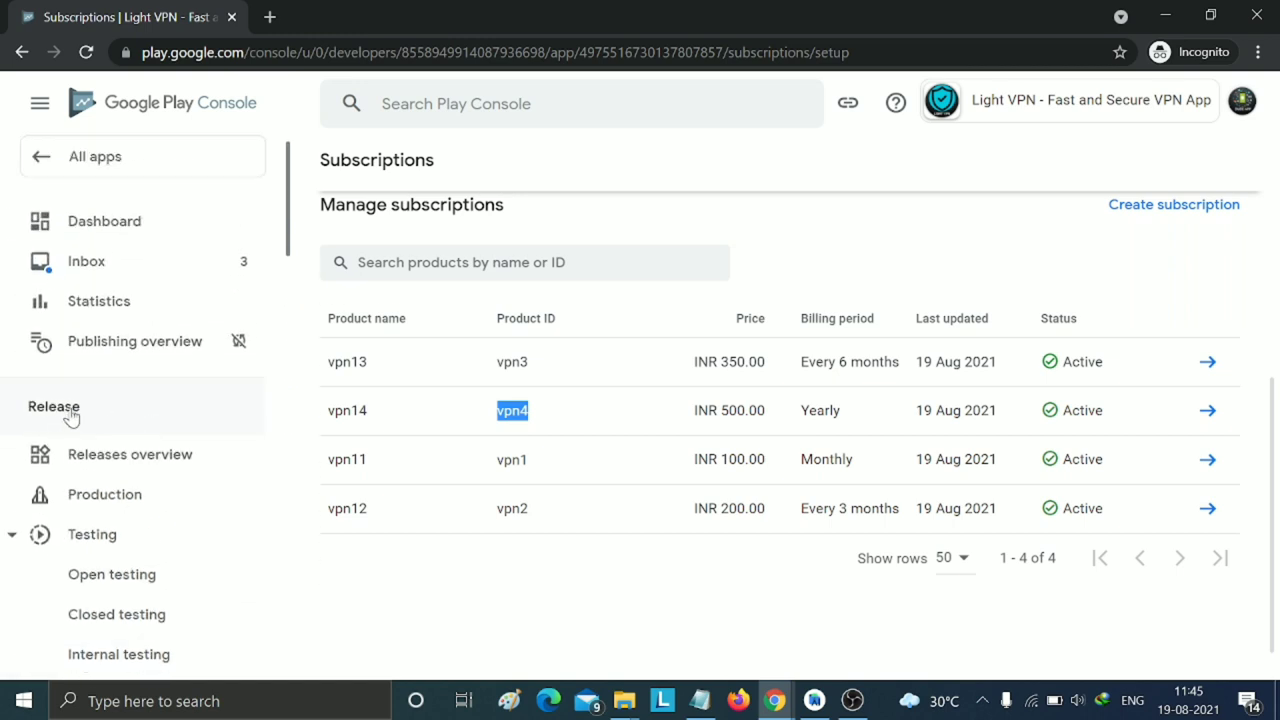
pyautogui.click(70, 410)
pyautogui.click(70, 410)
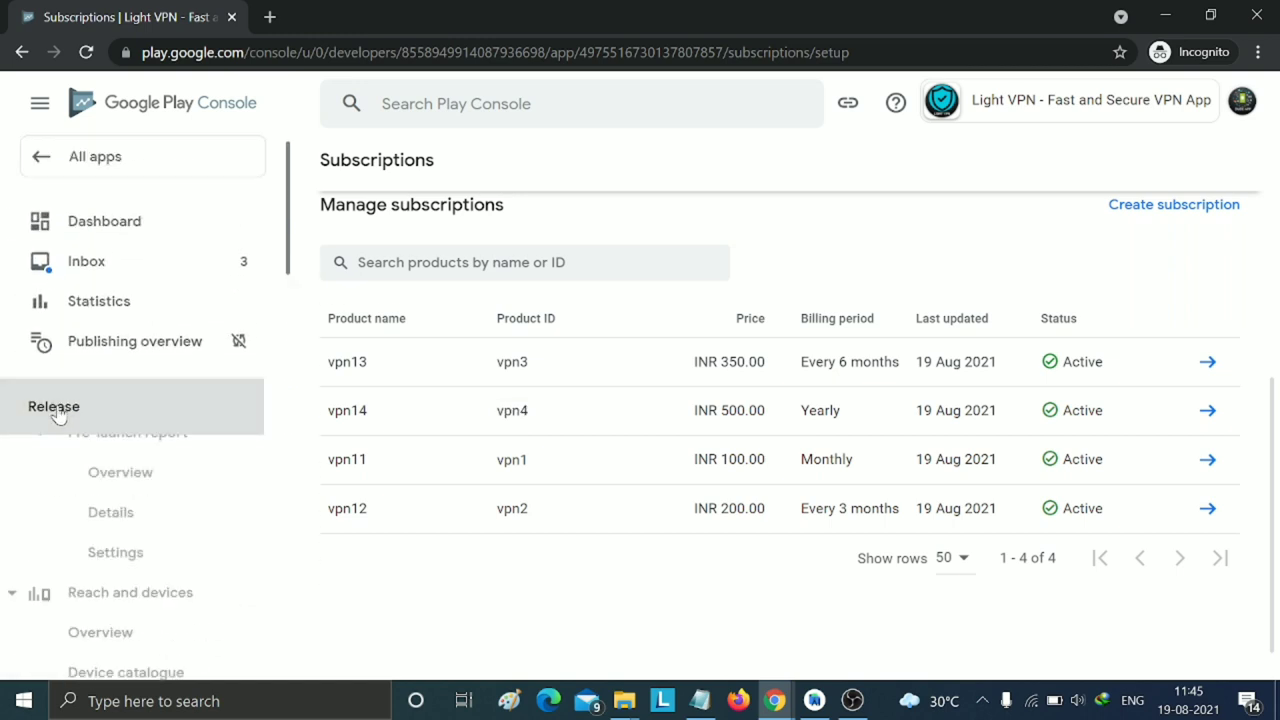
pyautogui.scroll(-1, 140, 392)
pyautogui.click(132, 395)
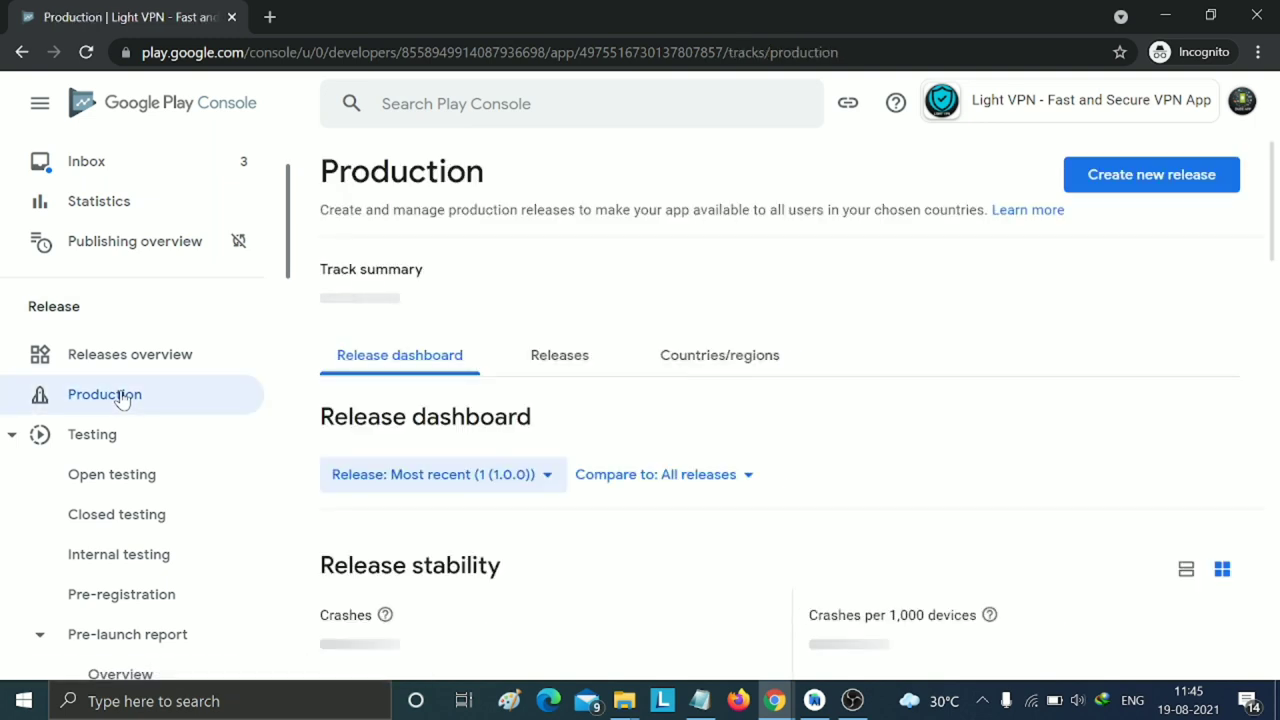
pyautogui.scroll(-1, 809, 337)
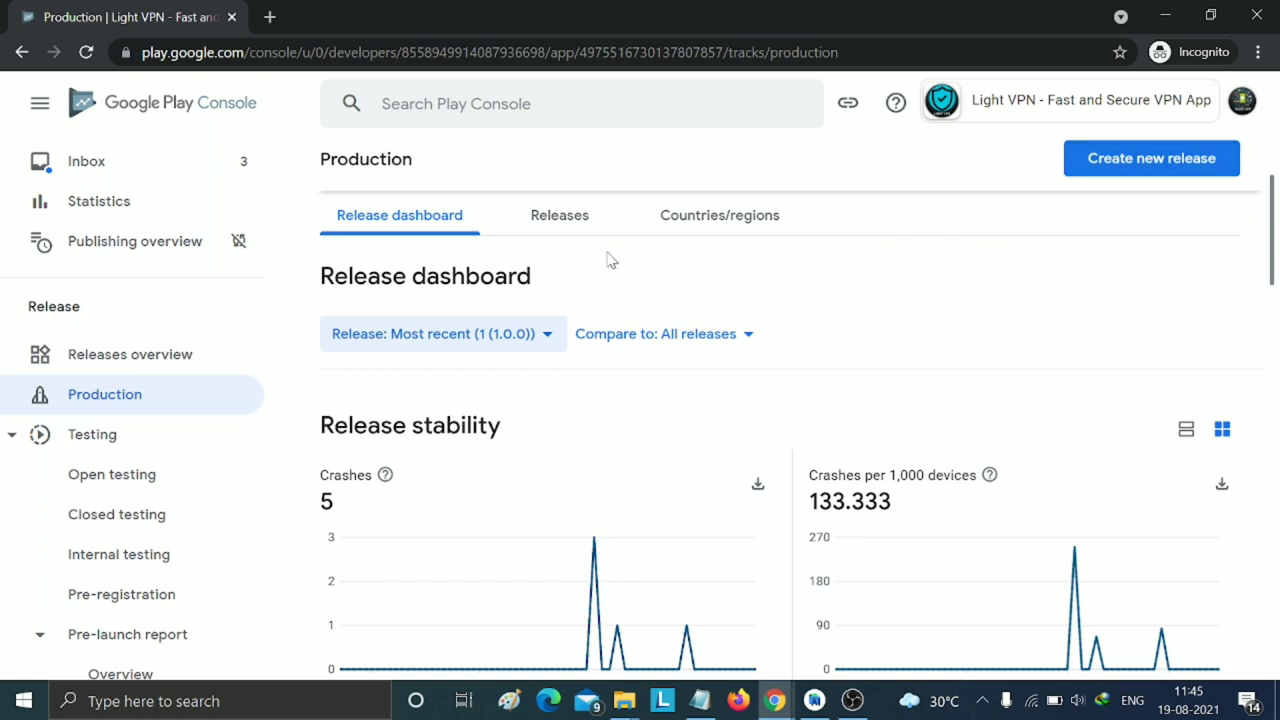
# - Start a new production release and look over its page
pyautogui.click(1133, 170)
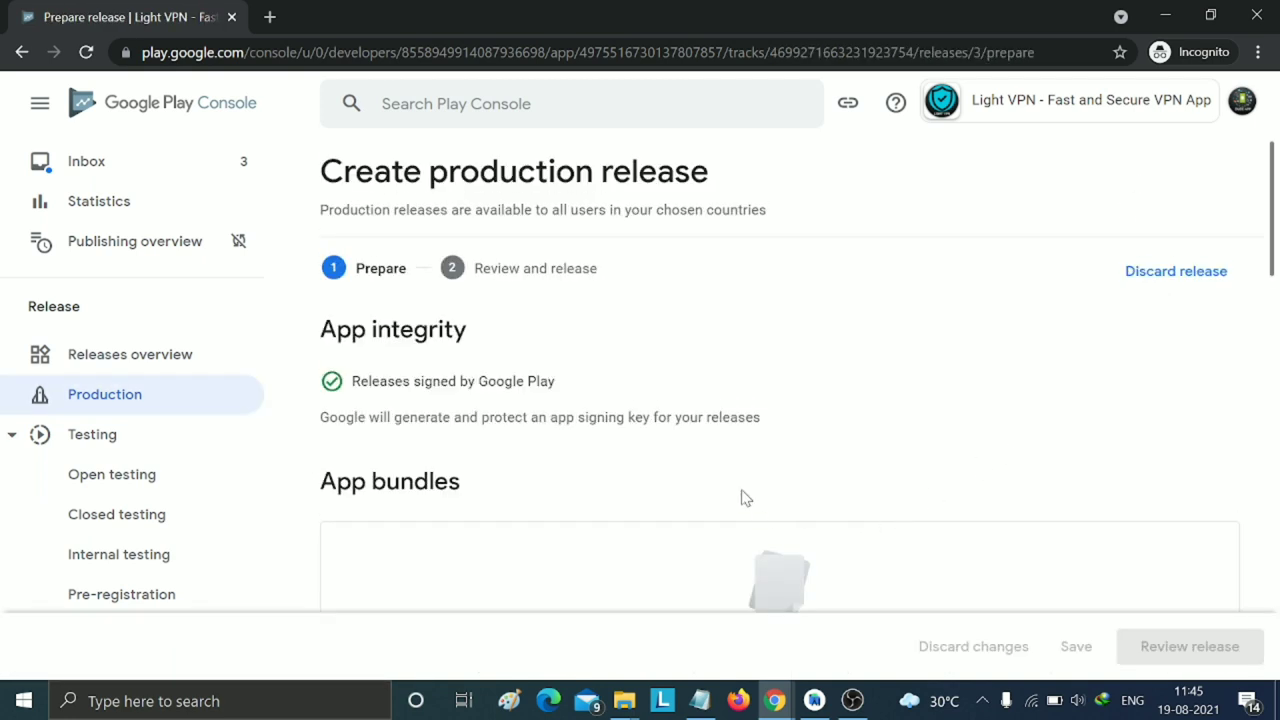
pyautogui.scroll(-5, 745, 450)
pyautogui.scroll(-2, 680, 526)
pyautogui.scroll(5, 806, 514)
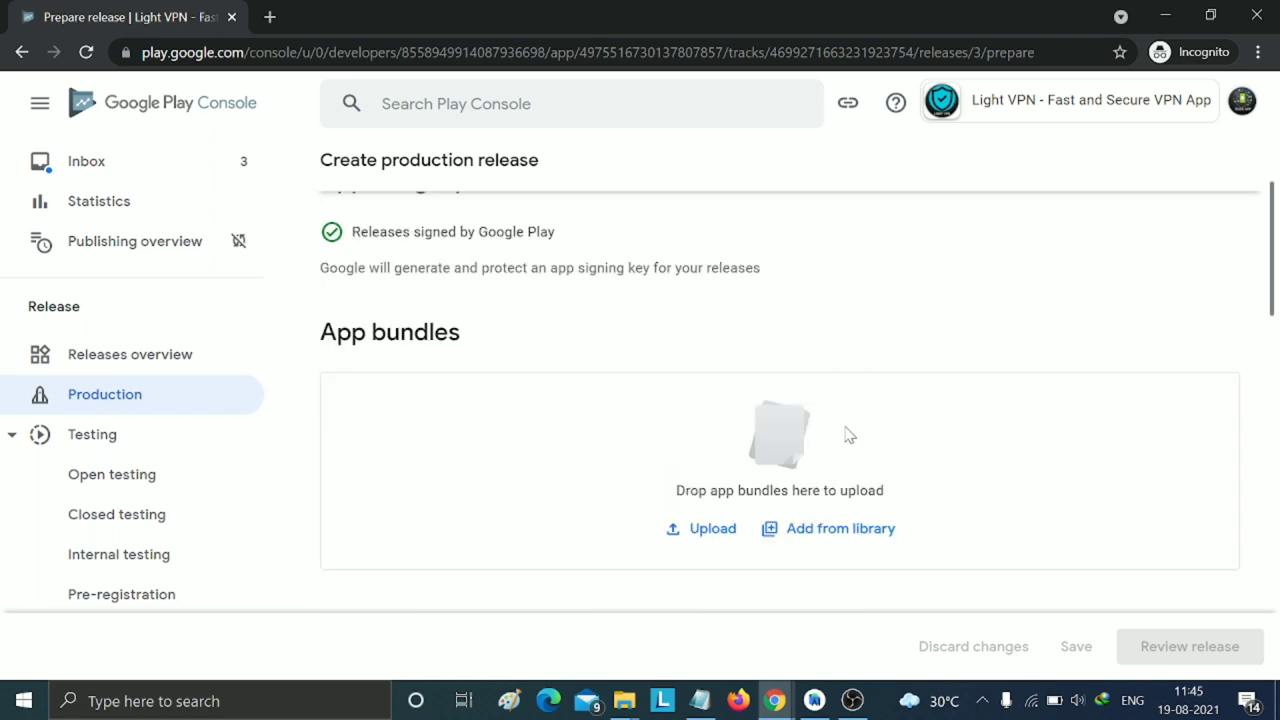
pyautogui.scroll(2, 845, 434)
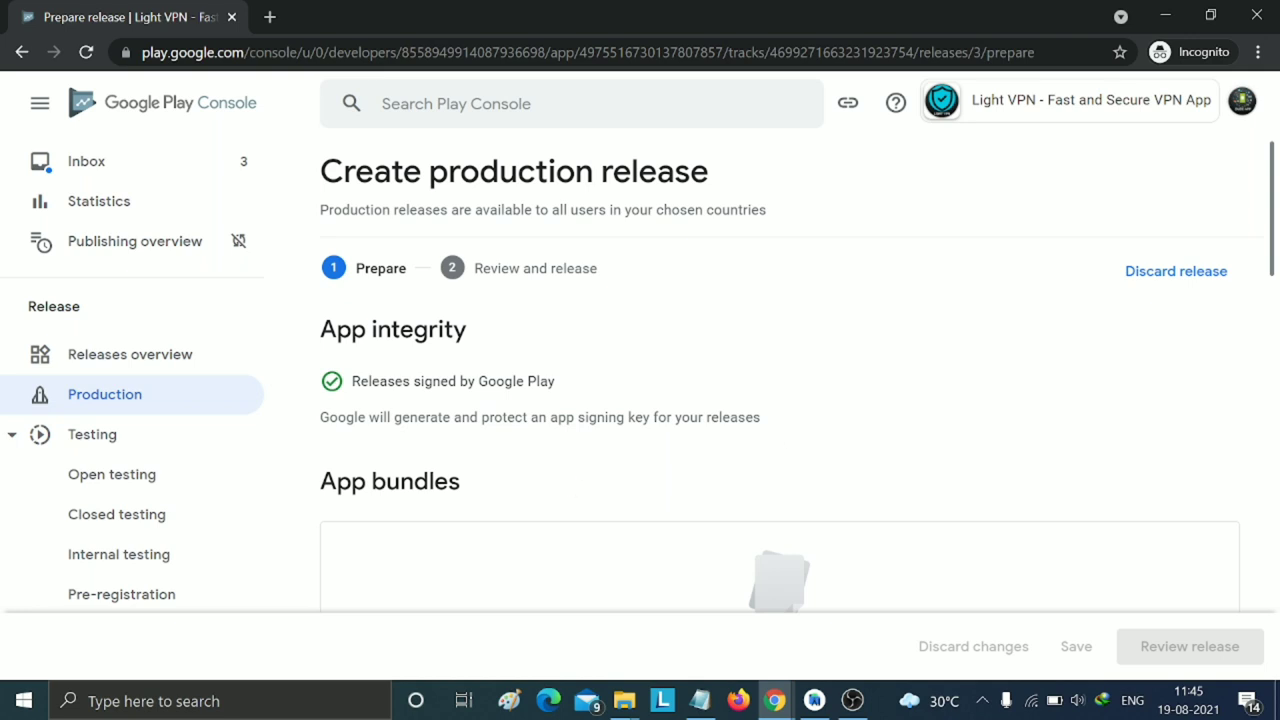
pyautogui.scroll(-2, 171, 457)
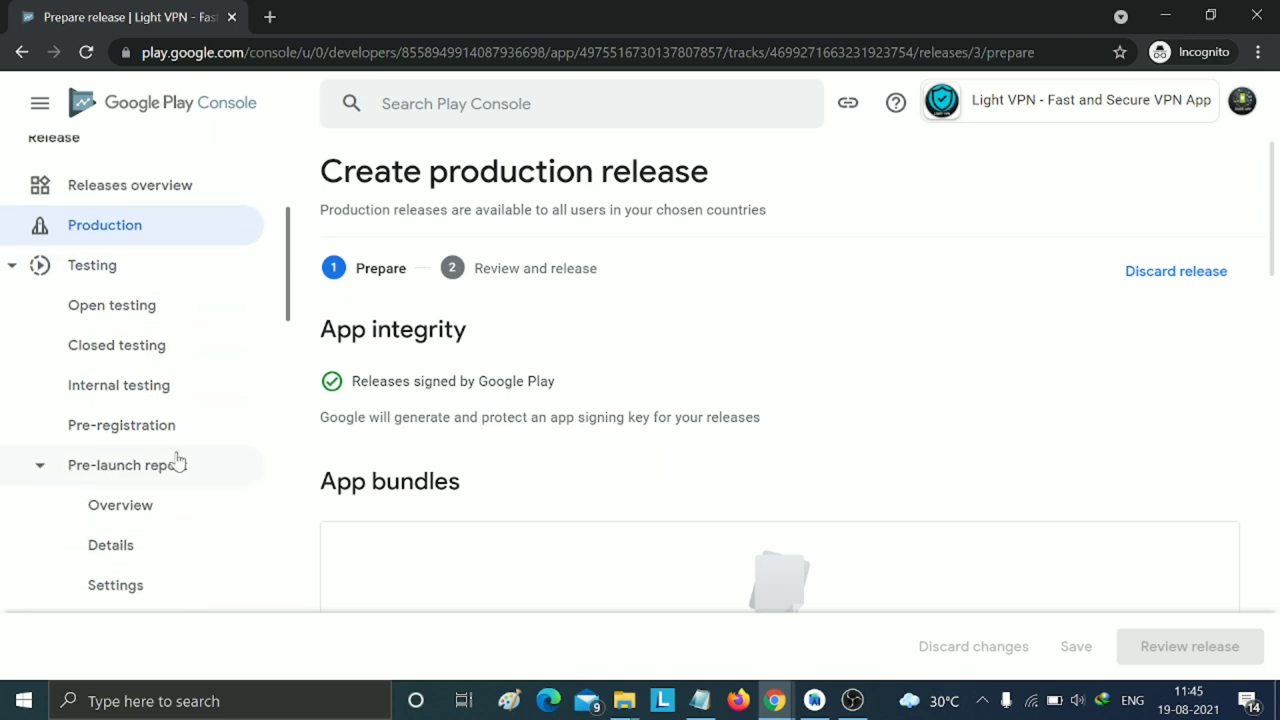
pyautogui.scroll(2, 176, 460)
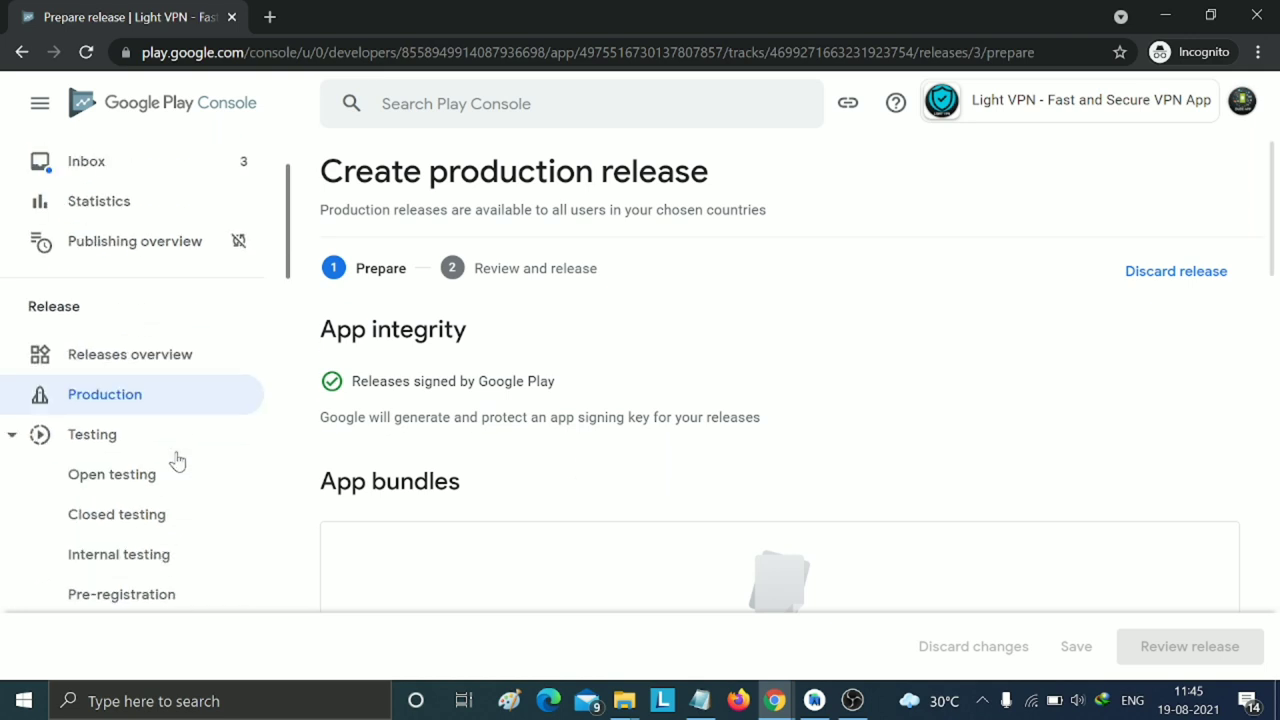
# - Go back to Production, edit the draft release, and review the Create production release page
pyautogui.click(121, 396)
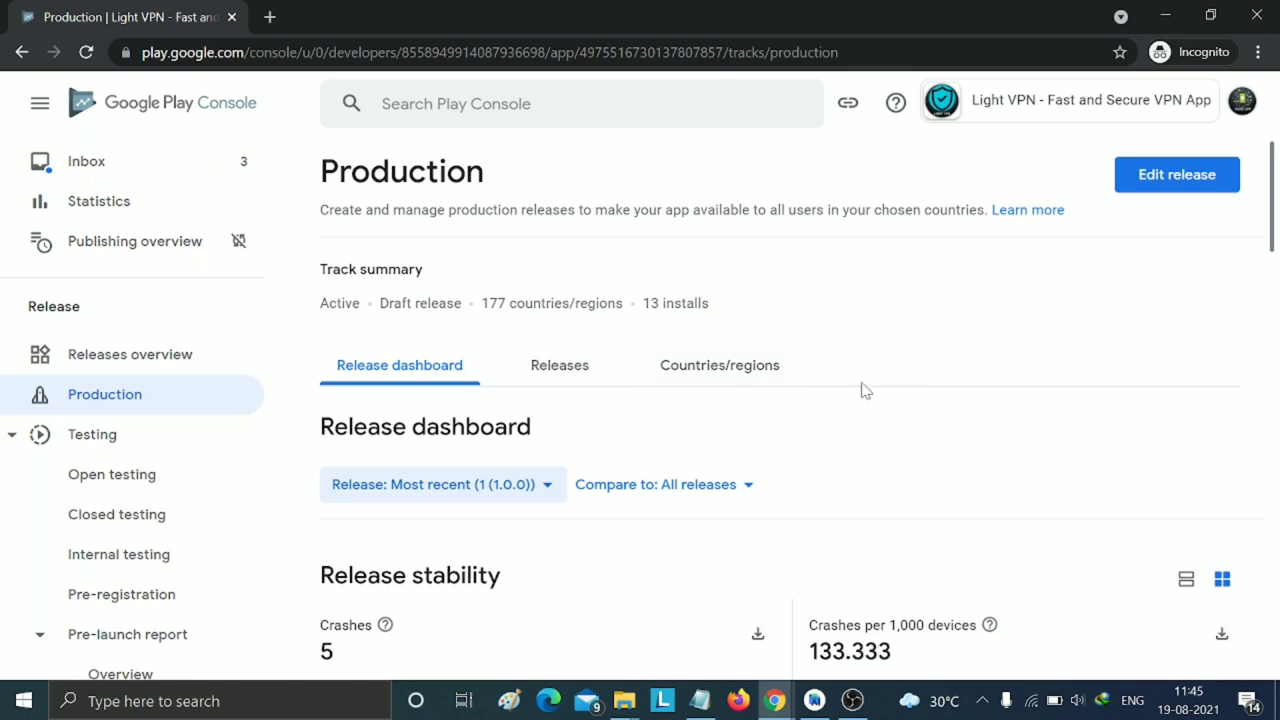
pyautogui.scroll(-2, 920, 370)
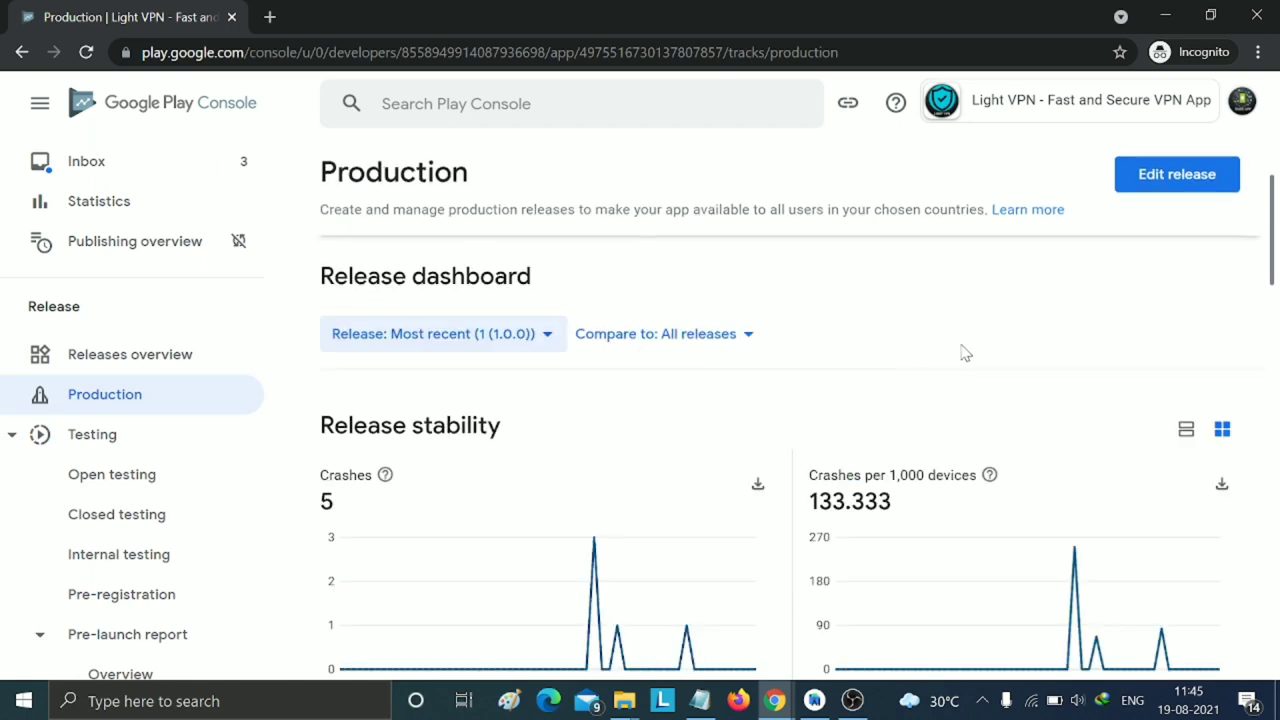
pyautogui.click(1147, 160)
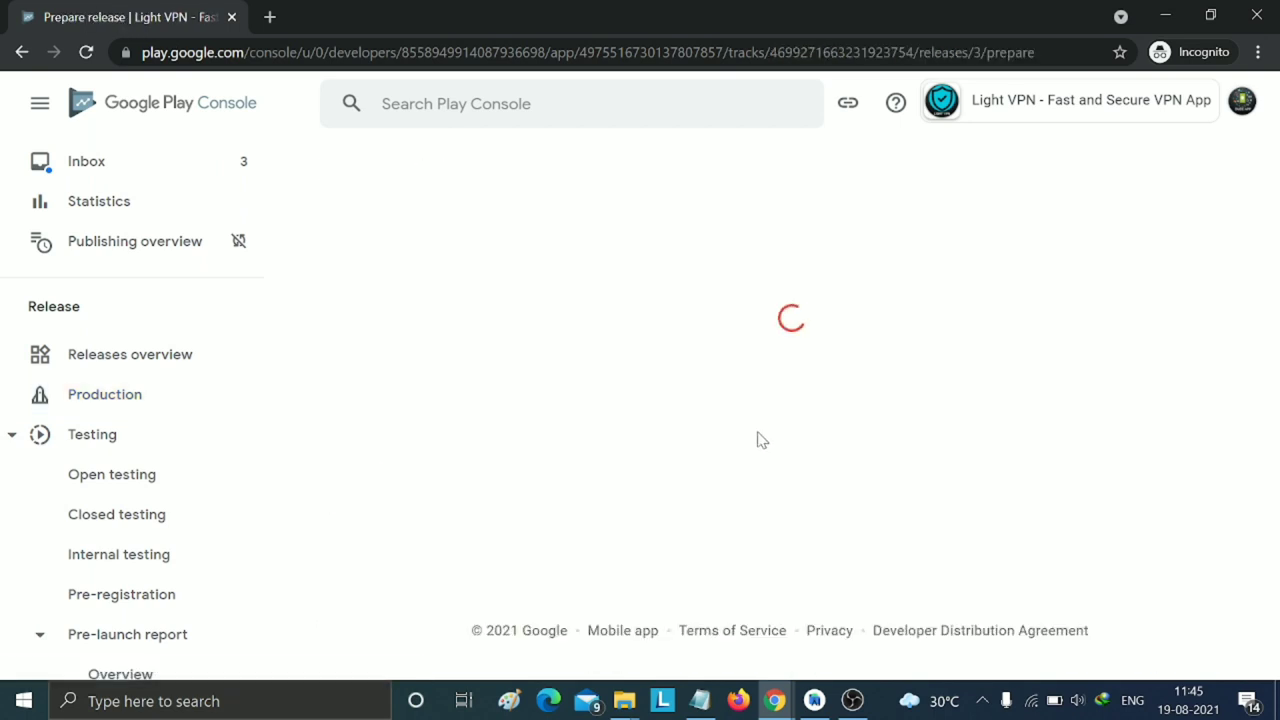
pyautogui.scroll(-3, 683, 490)
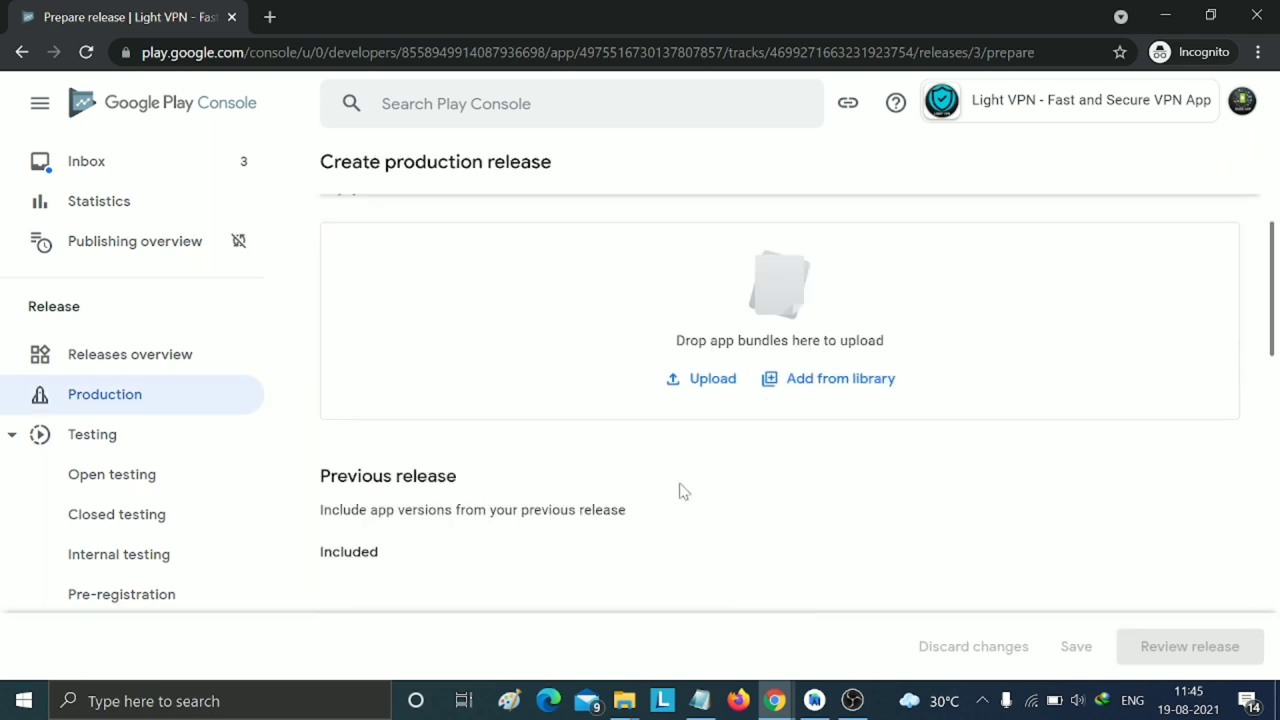
pyautogui.scroll(-3, 670, 460)
pyautogui.scroll(-2, 848, 483)
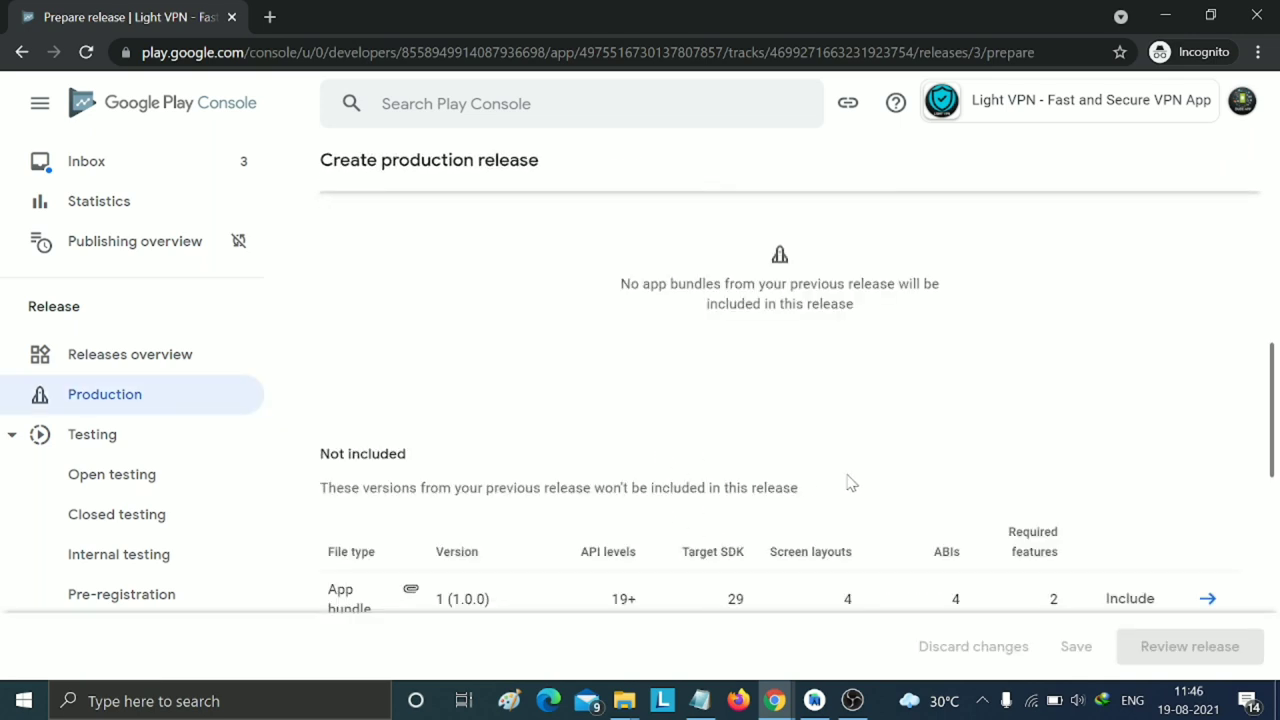
pyautogui.scroll(-1, 849, 490)
pyautogui.scroll(1, 851, 497)
pyautogui.scroll(3, 851, 497)
pyautogui.scroll(-3, 851, 497)
pyautogui.scroll(-4, 851, 497)
pyautogui.scroll(4, 851, 497)
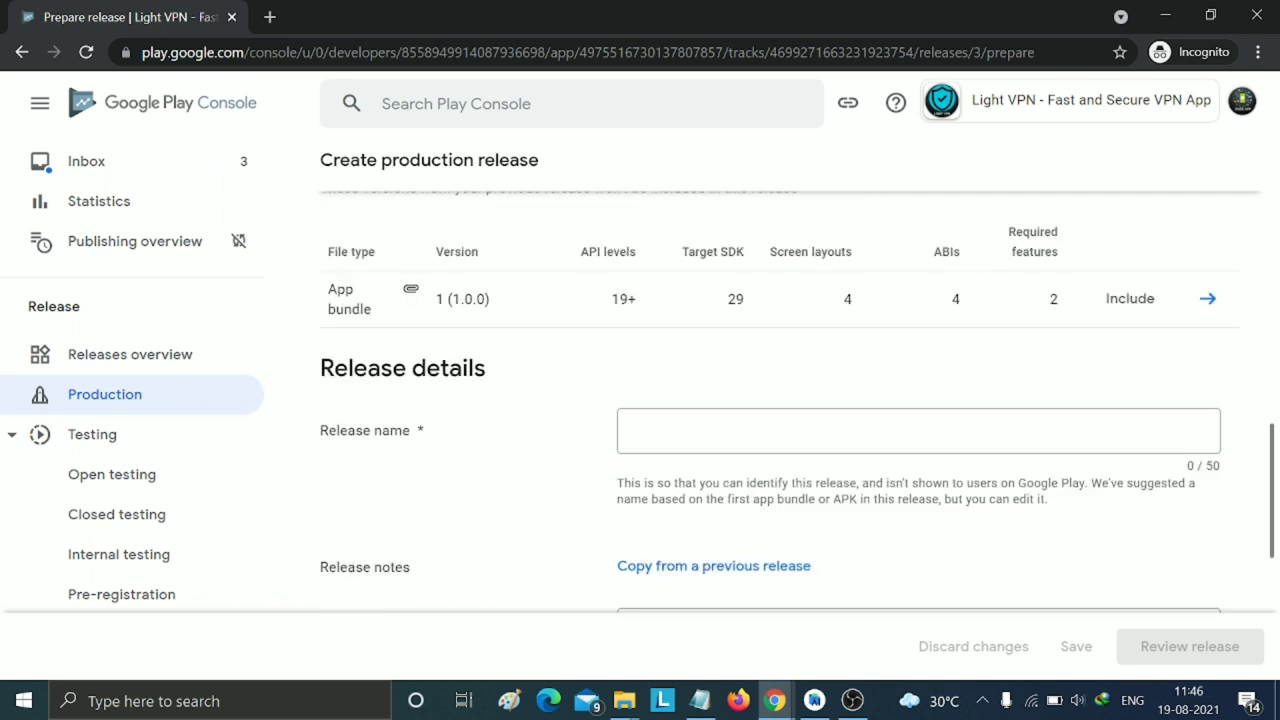
pyautogui.scroll(8, 851, 497)
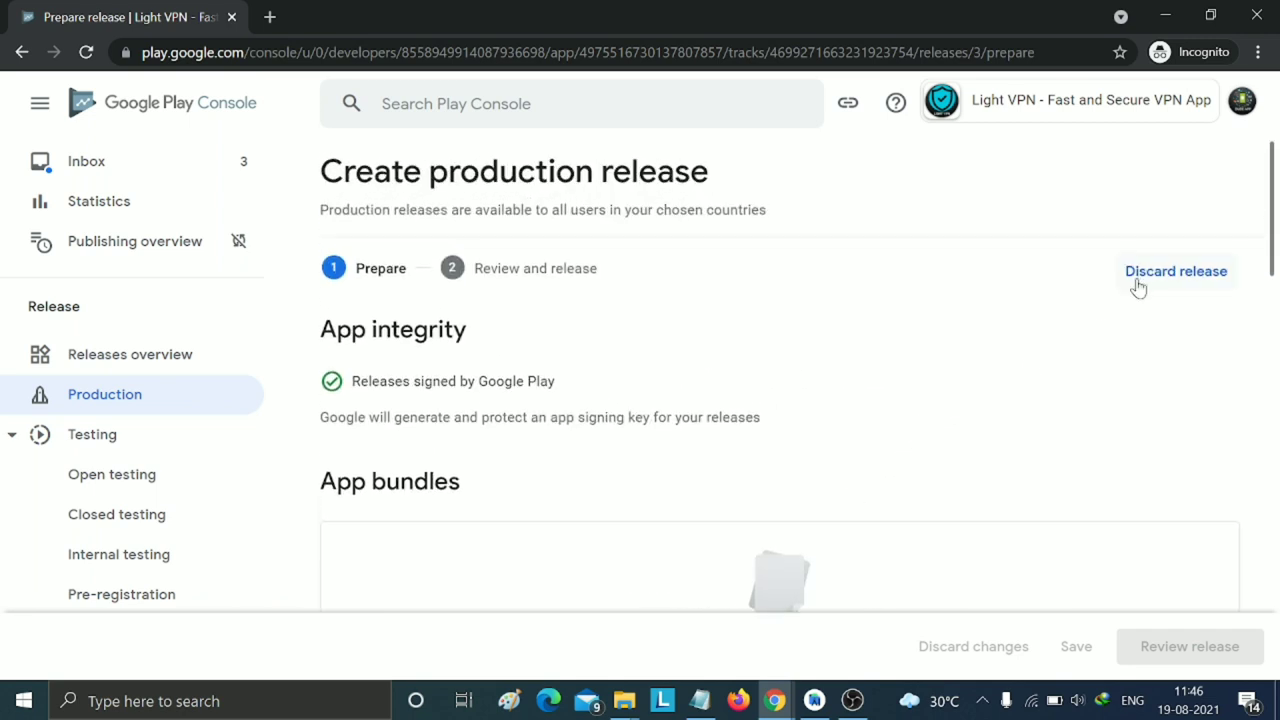
# - Discard the old draft, create a new production release, and return to Android Studio
pyautogui.click(1139, 275)
pyautogui.click(797, 423)
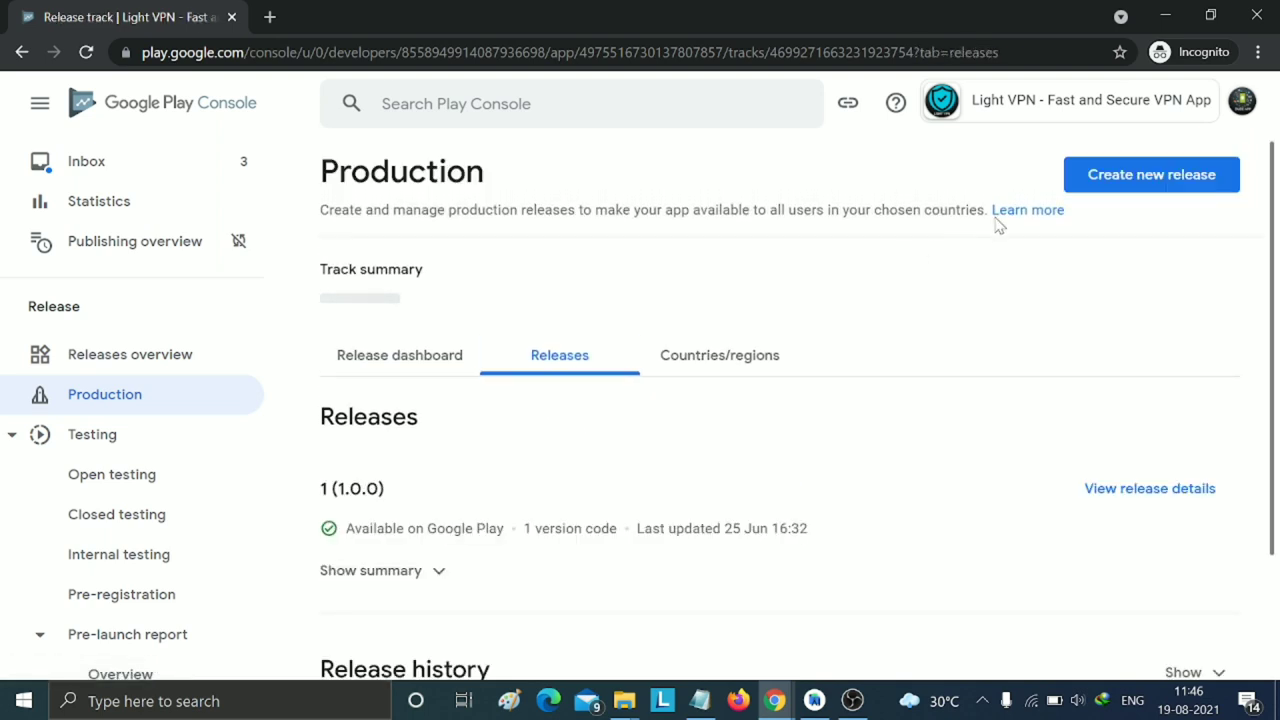
pyautogui.click(1095, 180)
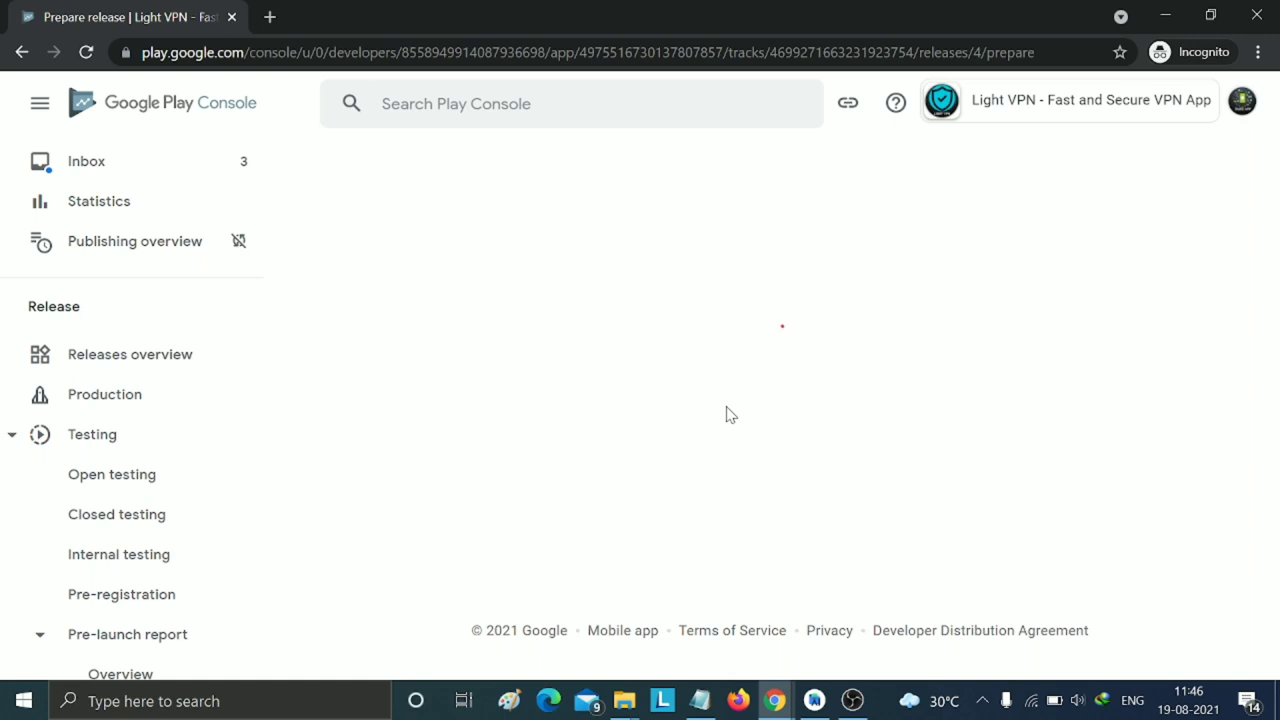
pyautogui.scroll(-2, 727, 414)
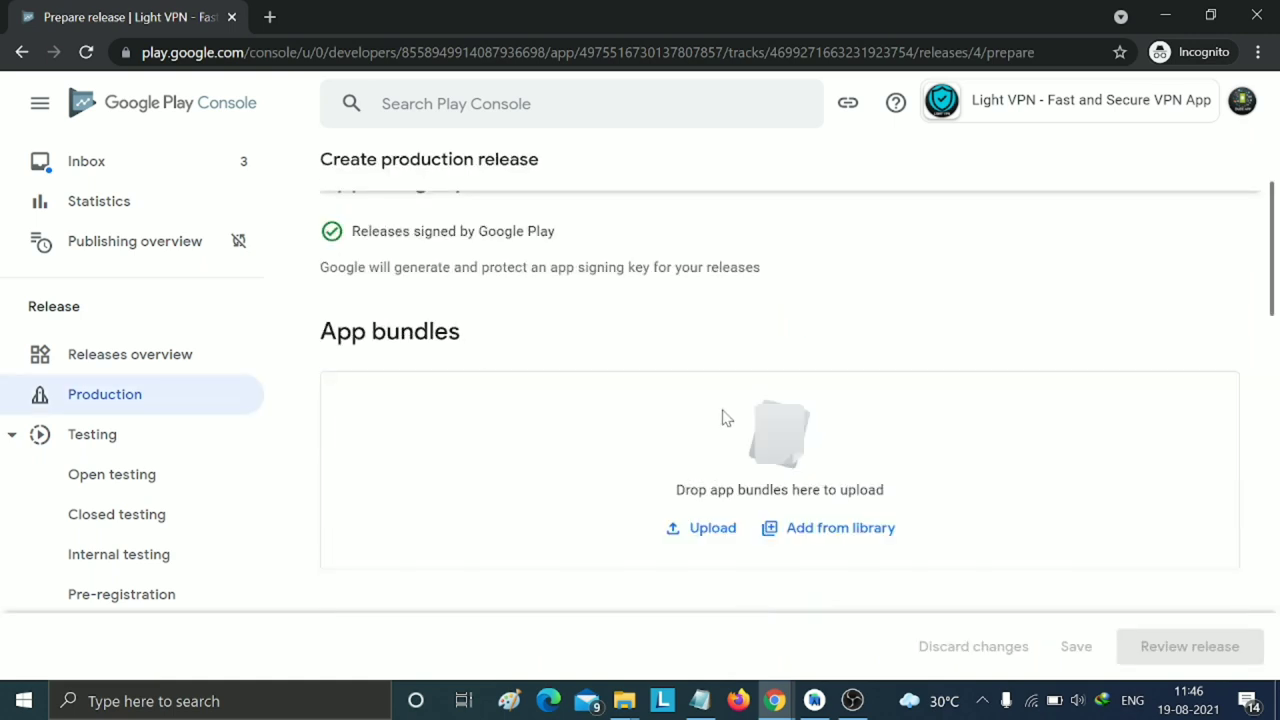
pyautogui.click(812, 700)
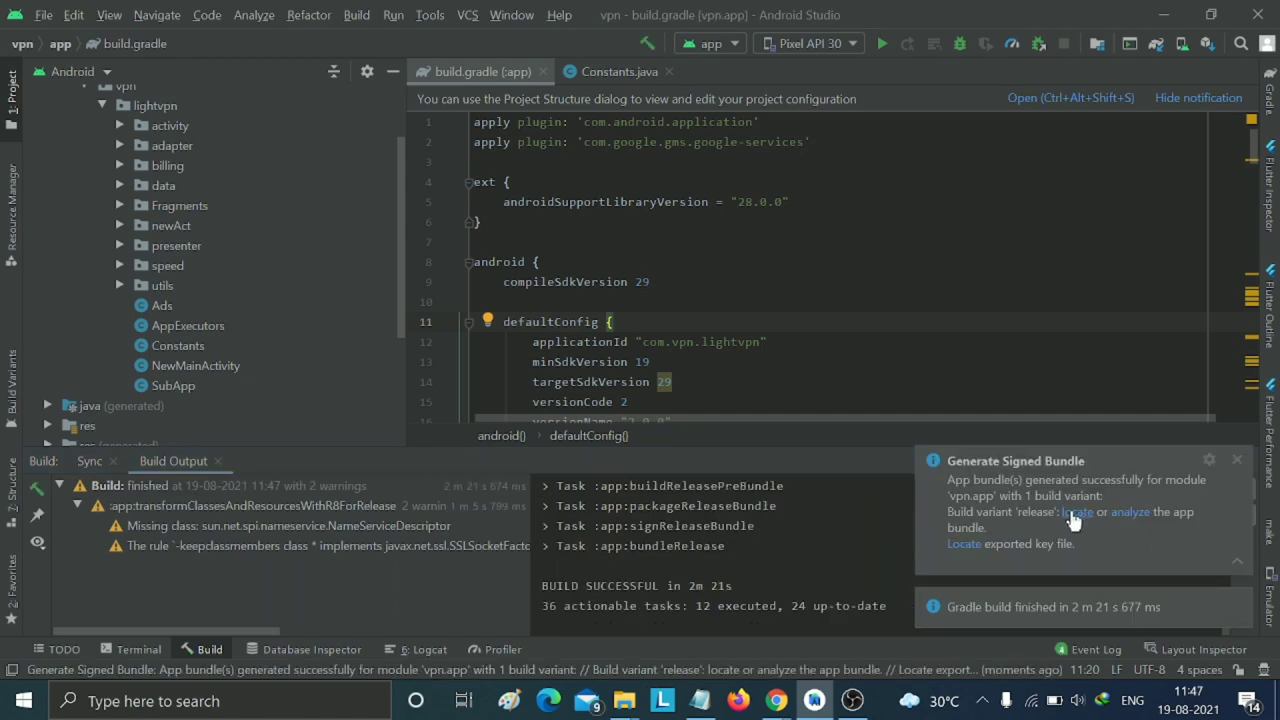
# - Locate app-release.aab in its release folder, take the folder path, and hide Explorer and Android Studio
pyautogui.click(1077, 513)
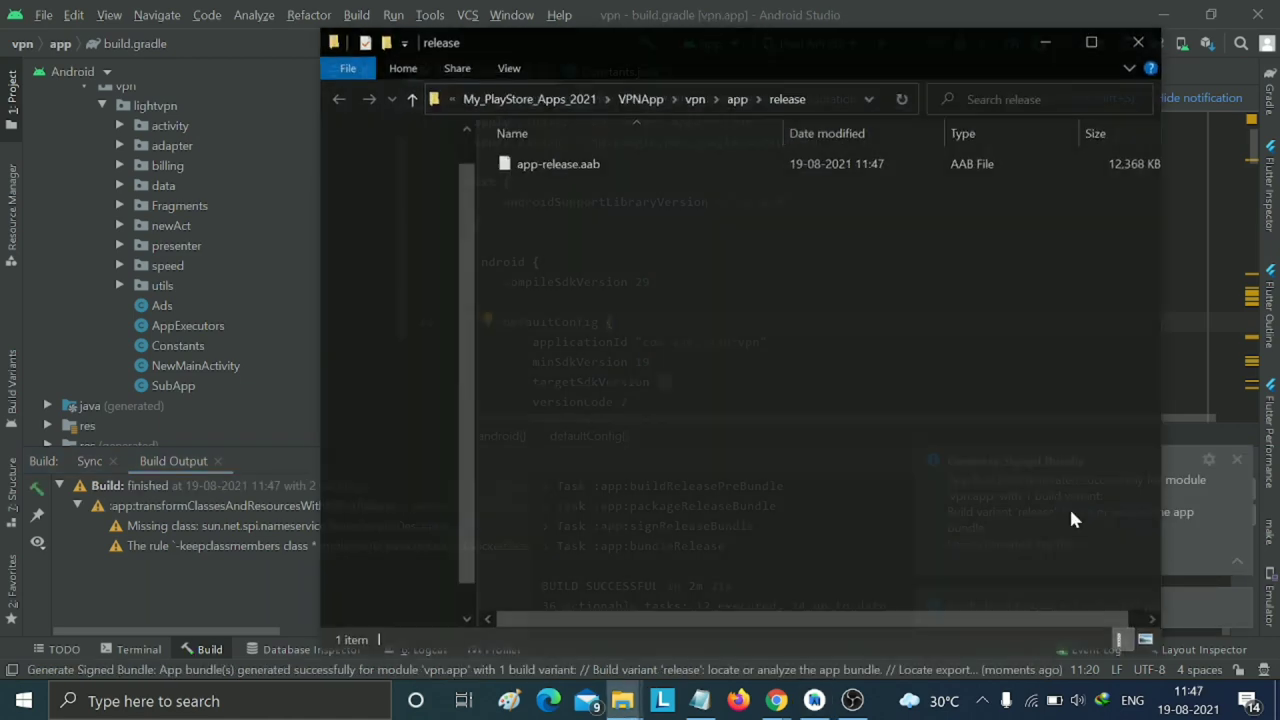
pyautogui.click(837, 103)
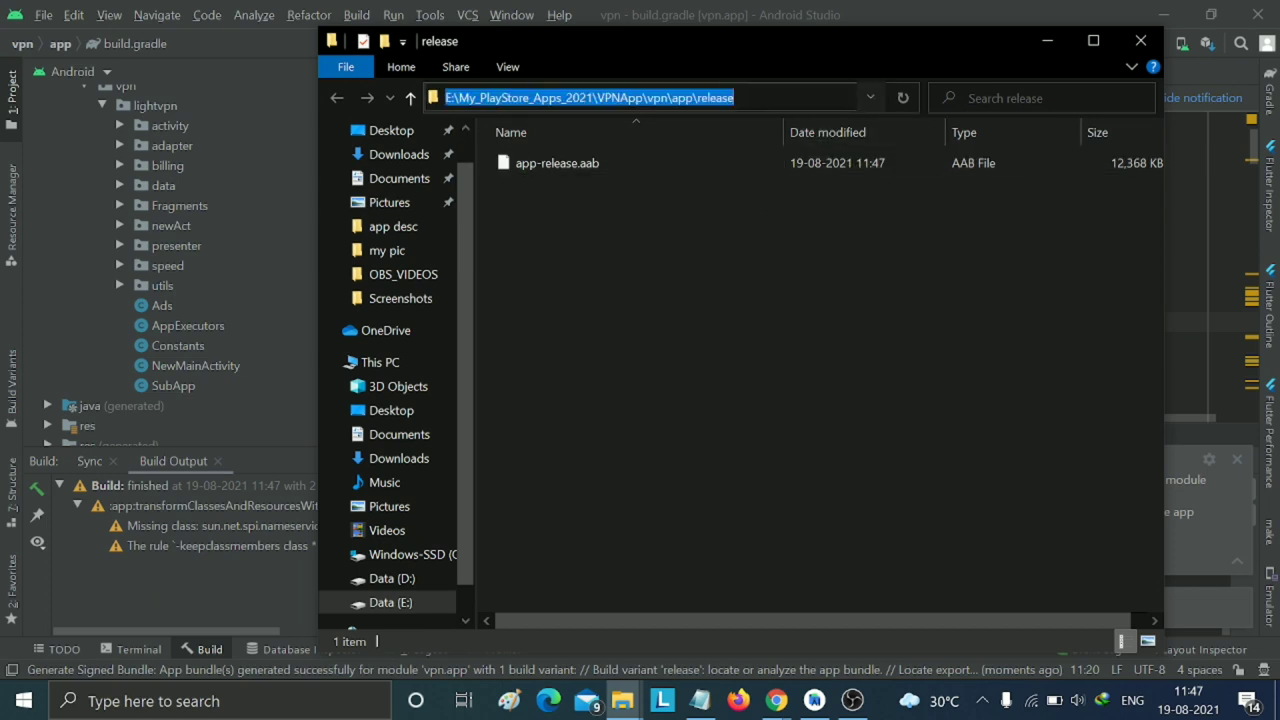
pyautogui.click(1047, 41)
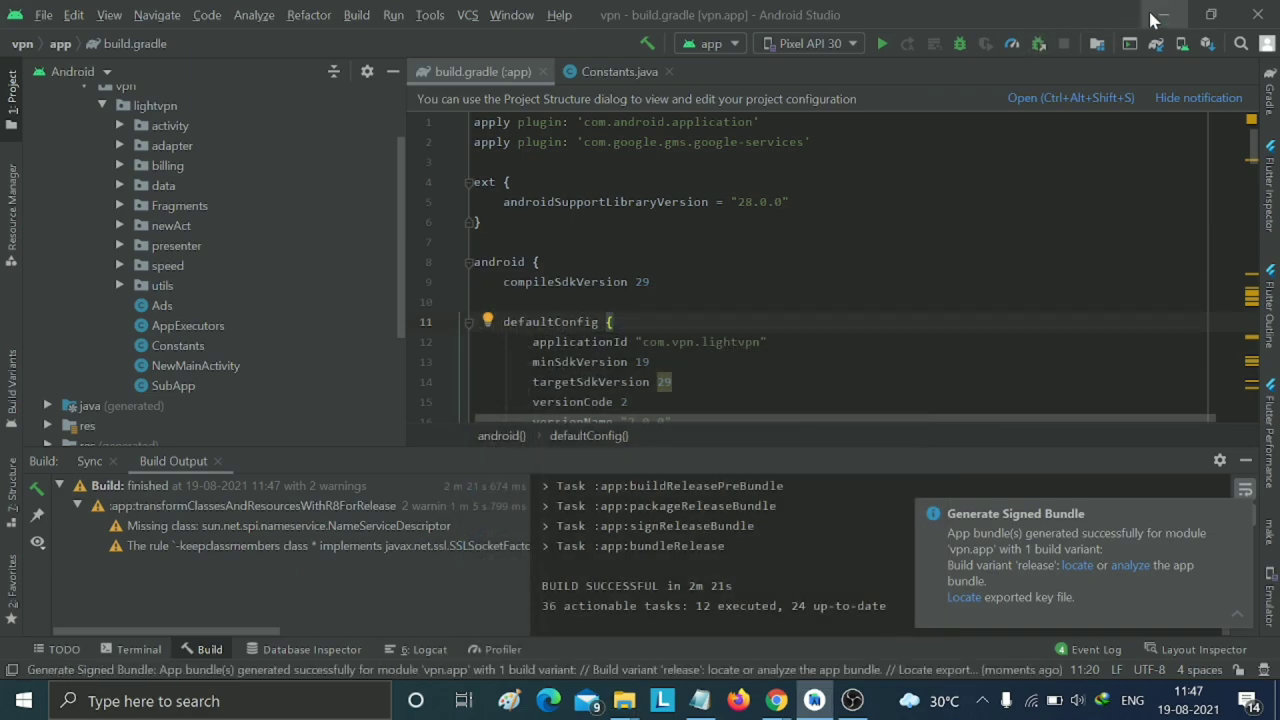
pyautogui.click(1152, 18)
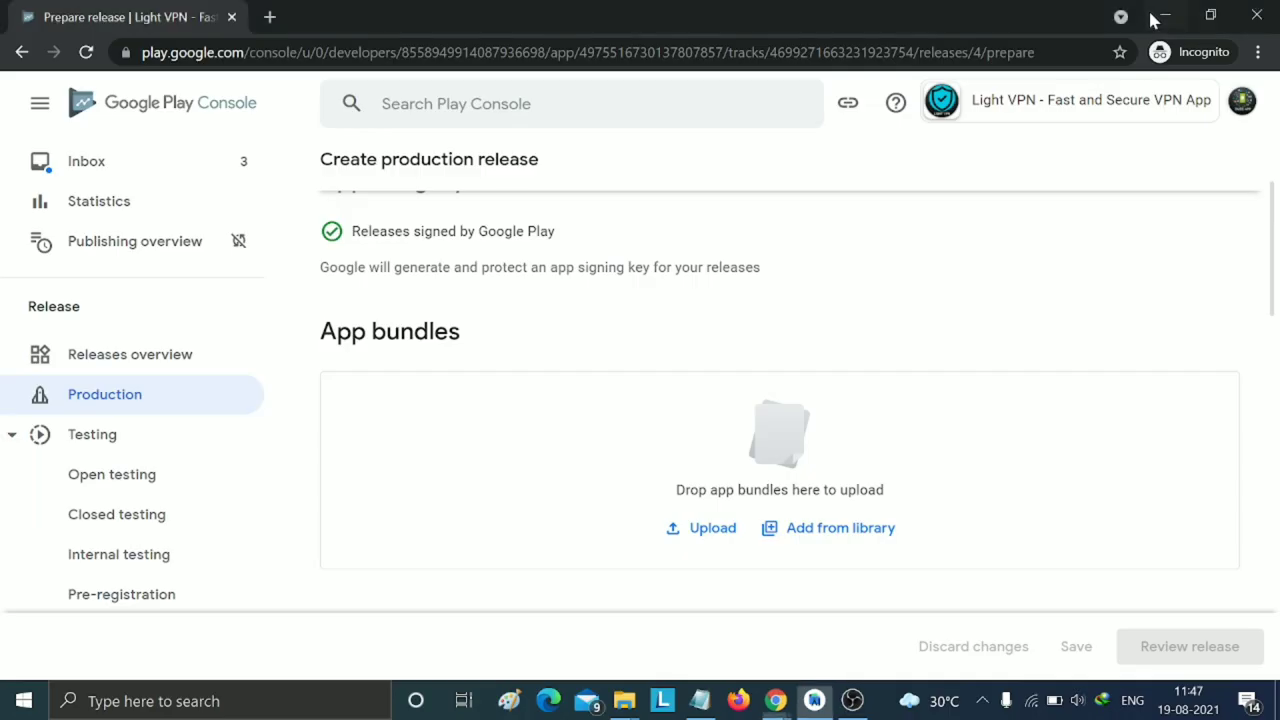
# - Upload app-release.aab from the release folder, giving release name 2 (2.0.0)
pyautogui.click(711, 533)
pyautogui.click(342, 46)
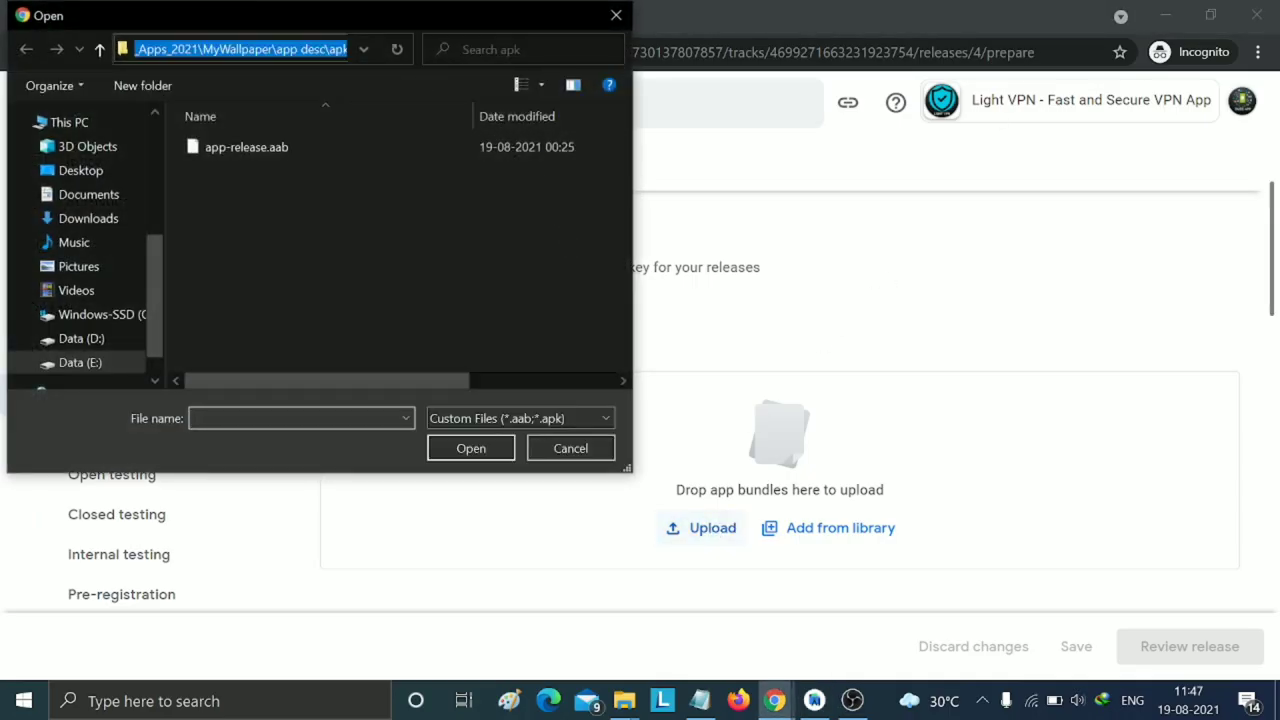
pyautogui.hotkey('ctrl', 'v')
pyautogui.press('Return')
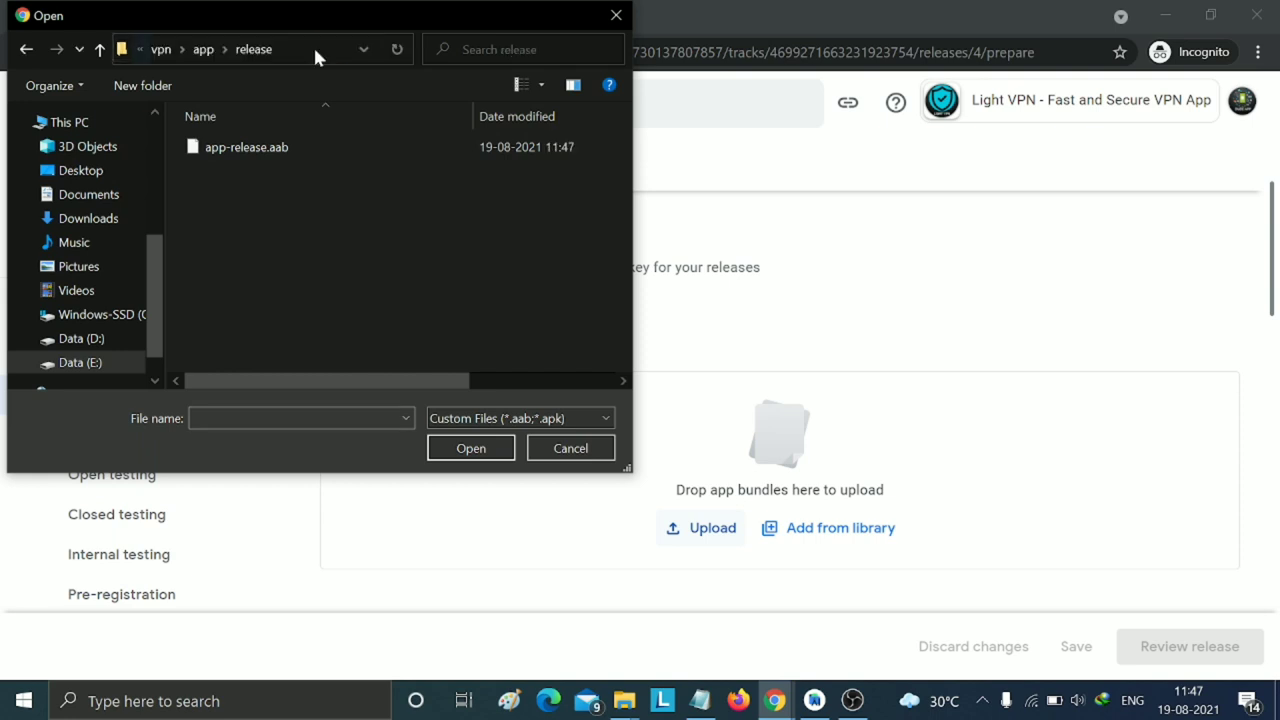
pyautogui.click(288, 148)
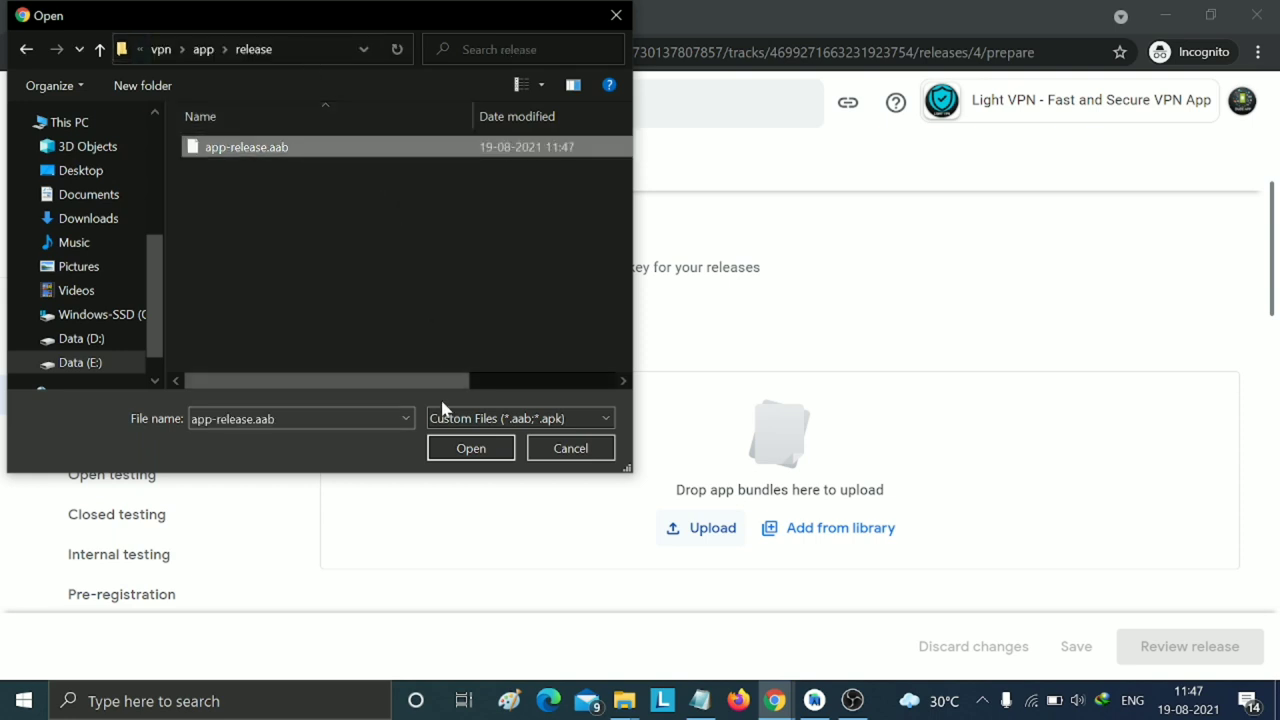
pyautogui.click(458, 448)
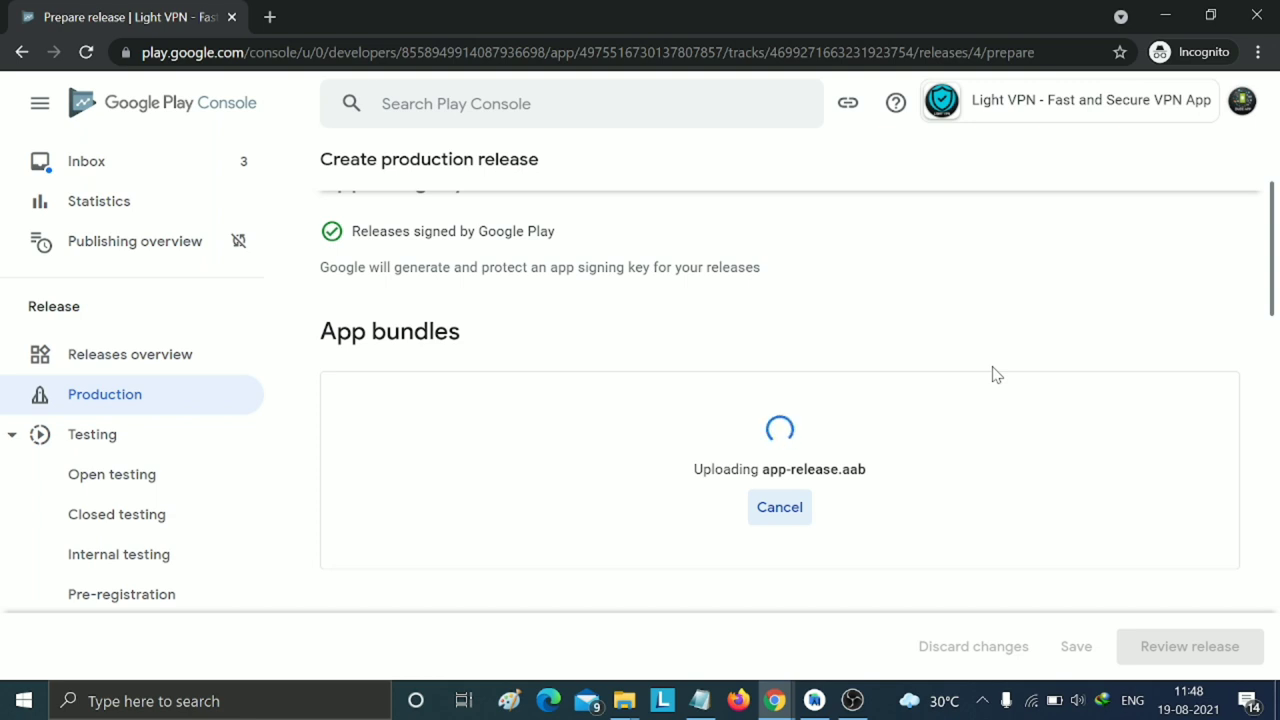
pyautogui.scroll(-8, 996, 374)
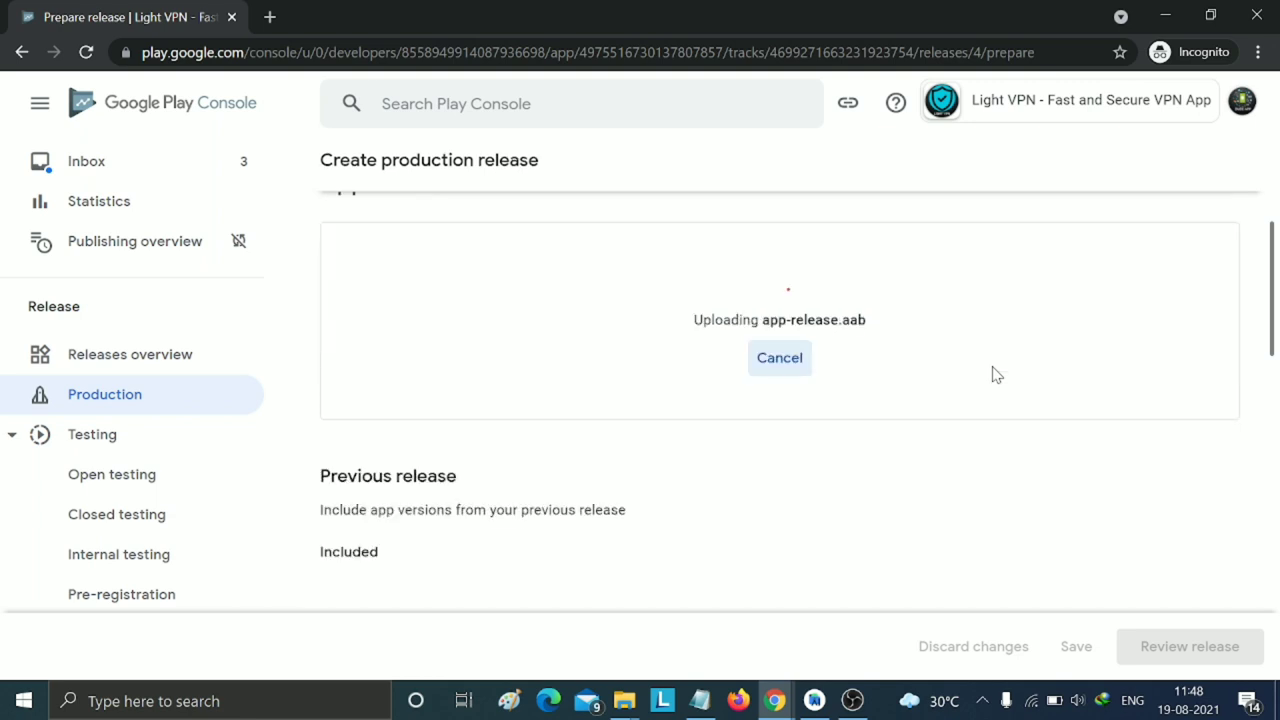
pyautogui.scroll(-2, 949, 404)
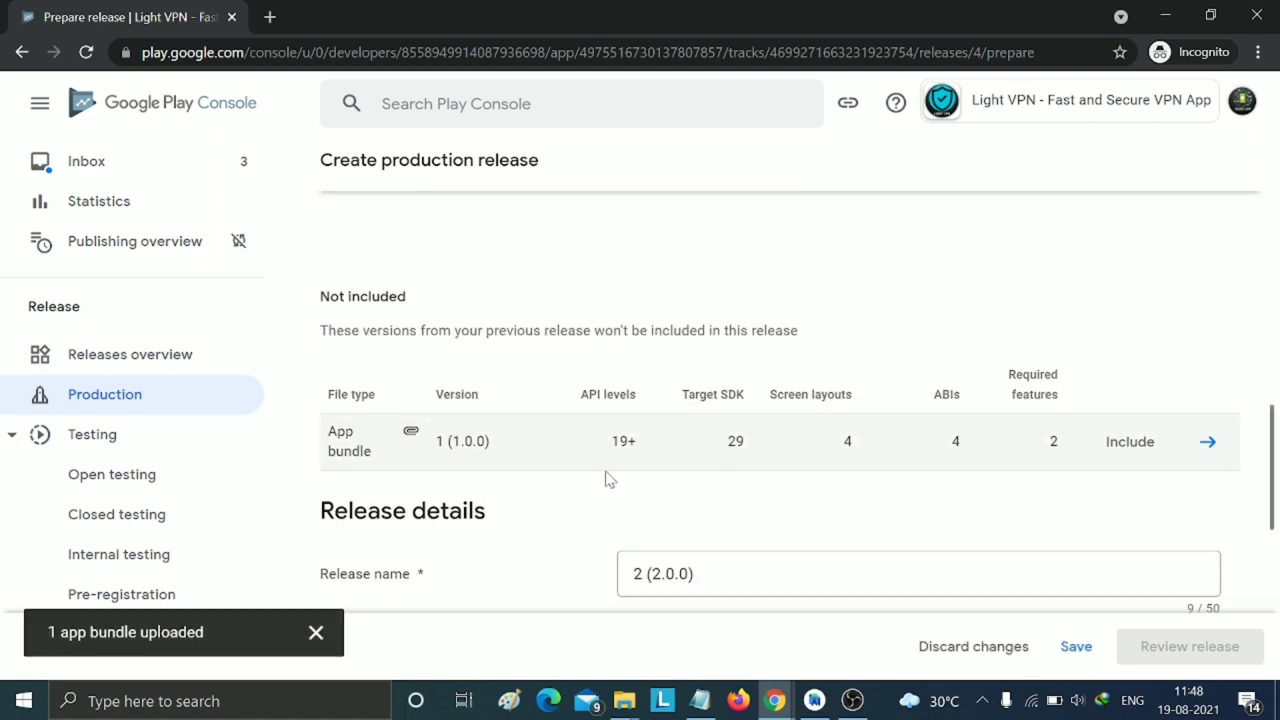
# - Replace the placeholder en-US release note with 'Add Subscription and fixed bugs'
pyautogui.scroll(10, 606, 477)
pyautogui.scroll(-5, 606, 479)
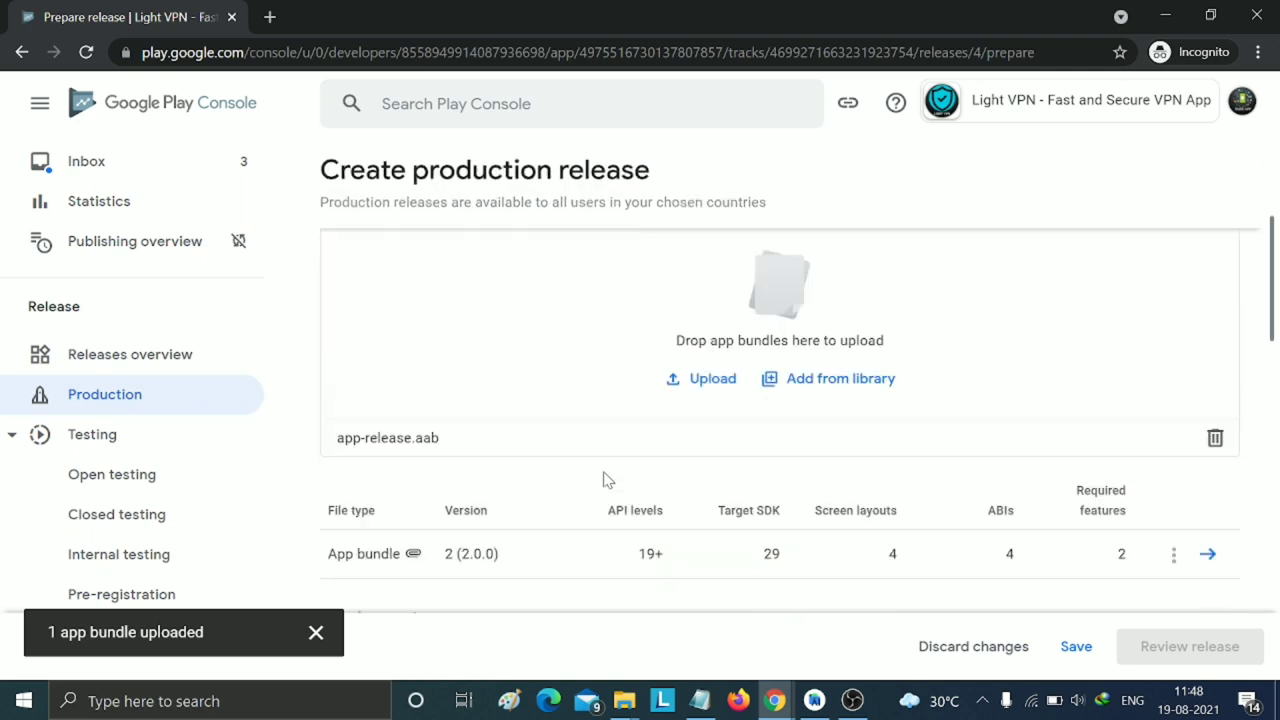
pyautogui.scroll(-9, 603, 480)
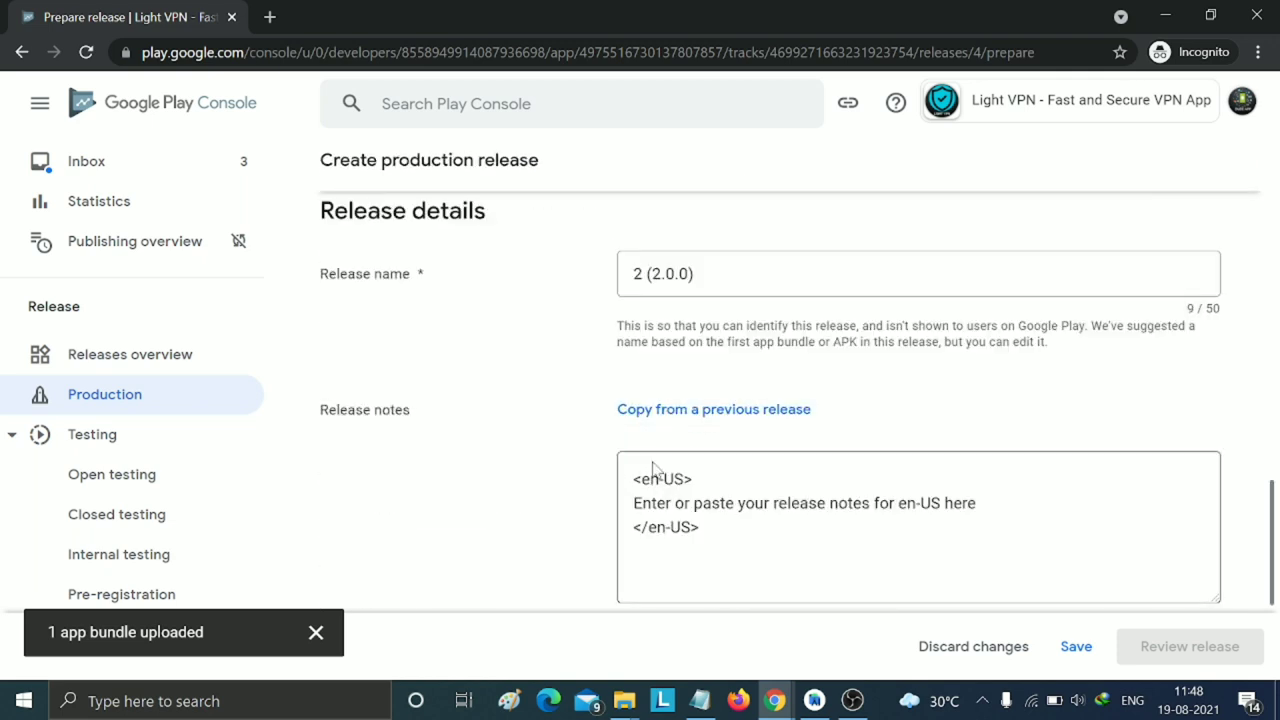
pyautogui.moveTo(633, 503); pyautogui.dragTo(976, 503)
pyautogui.press('BackSpace')
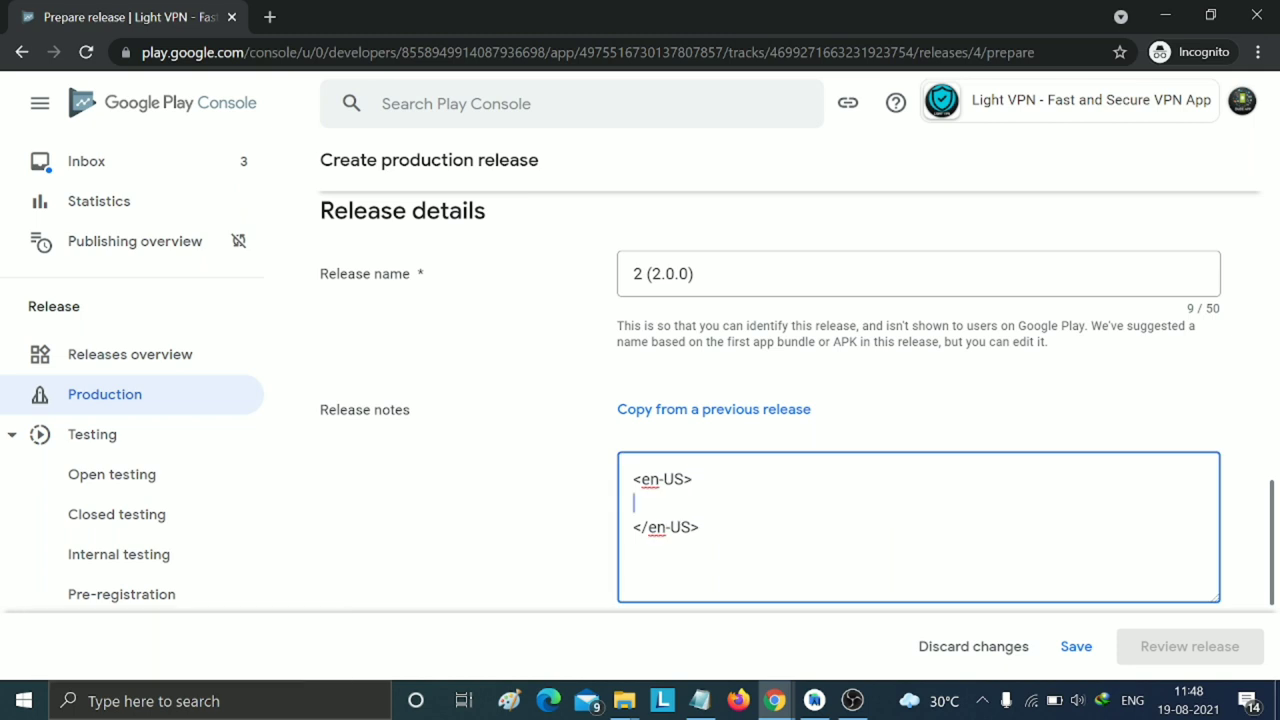
pyautogui.write('Add ')
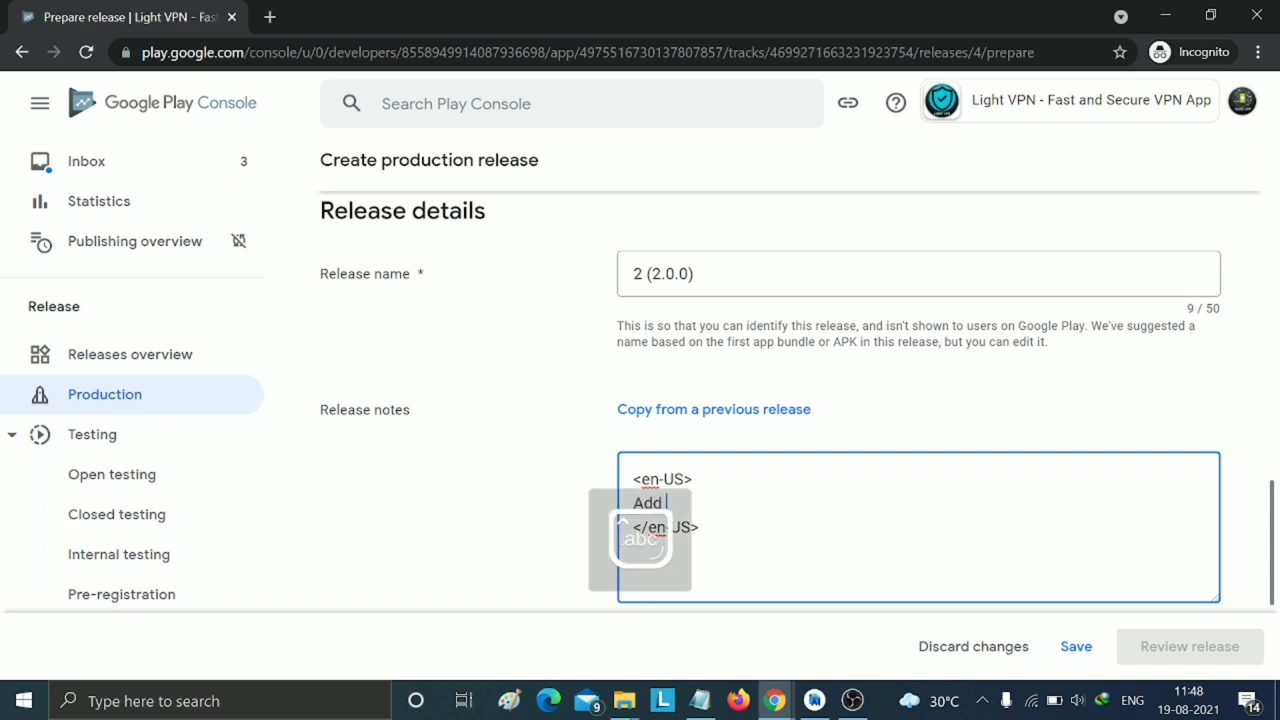
pyautogui.write('SUBSCR')
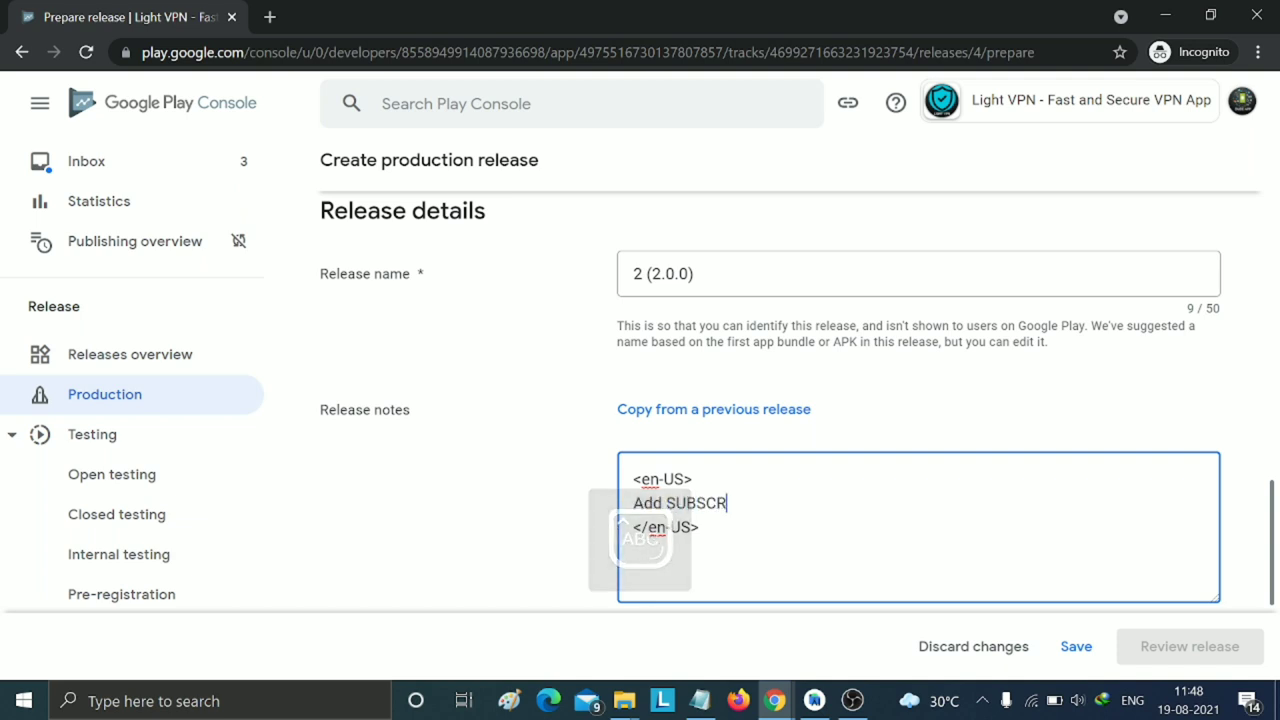
pyautogui.write('IPTO')
pyautogui.press('BackSpace')
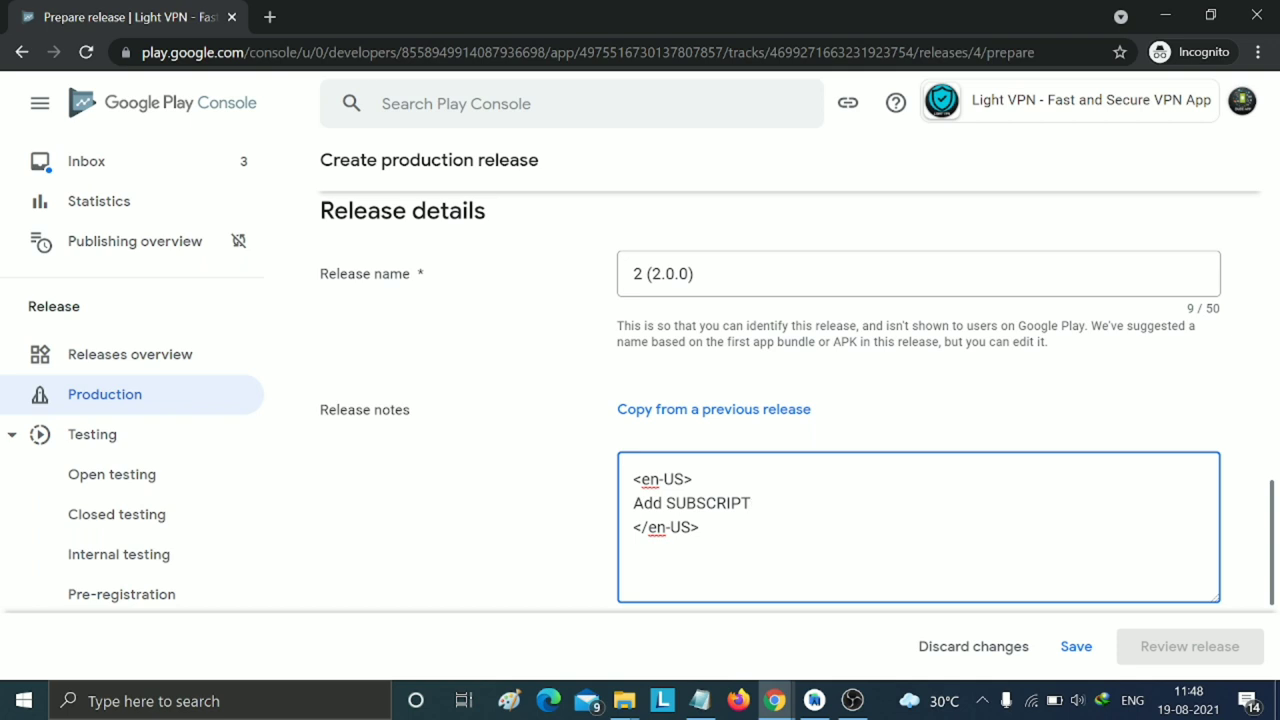
pyautogui.write('ION')
pyautogui.press('BackSpace')
pyautogui.press('BackSpace')
pyautogui.press('BackSpace')
pyautogui.press('BackSpace')
pyautogui.press('BackSpace')
pyautogui.press('BackSpace')
pyautogui.press('BackSpace')
pyautogui.press('BackSpace')
pyautogui.press('BackSpace')
pyautogui.press('BackSpace')
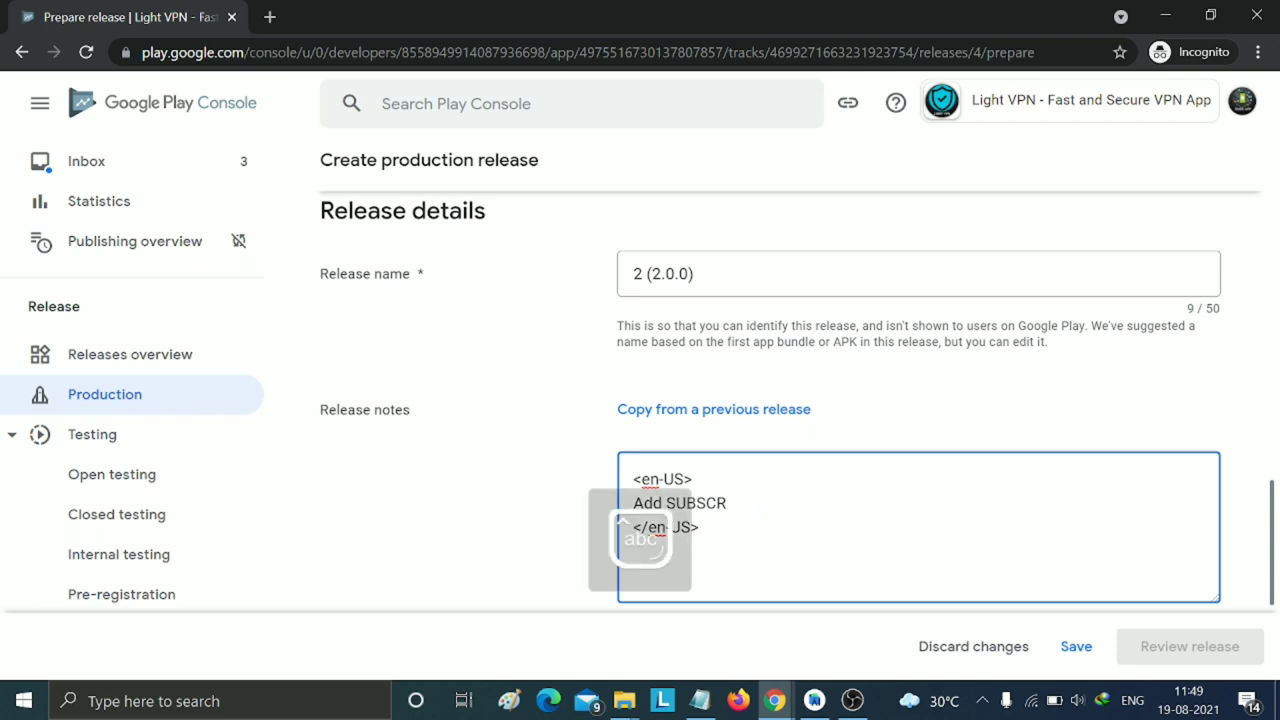
pyautogui.press('BackSpace')
pyautogui.press('BackSpace')
pyautogui.write('ub')
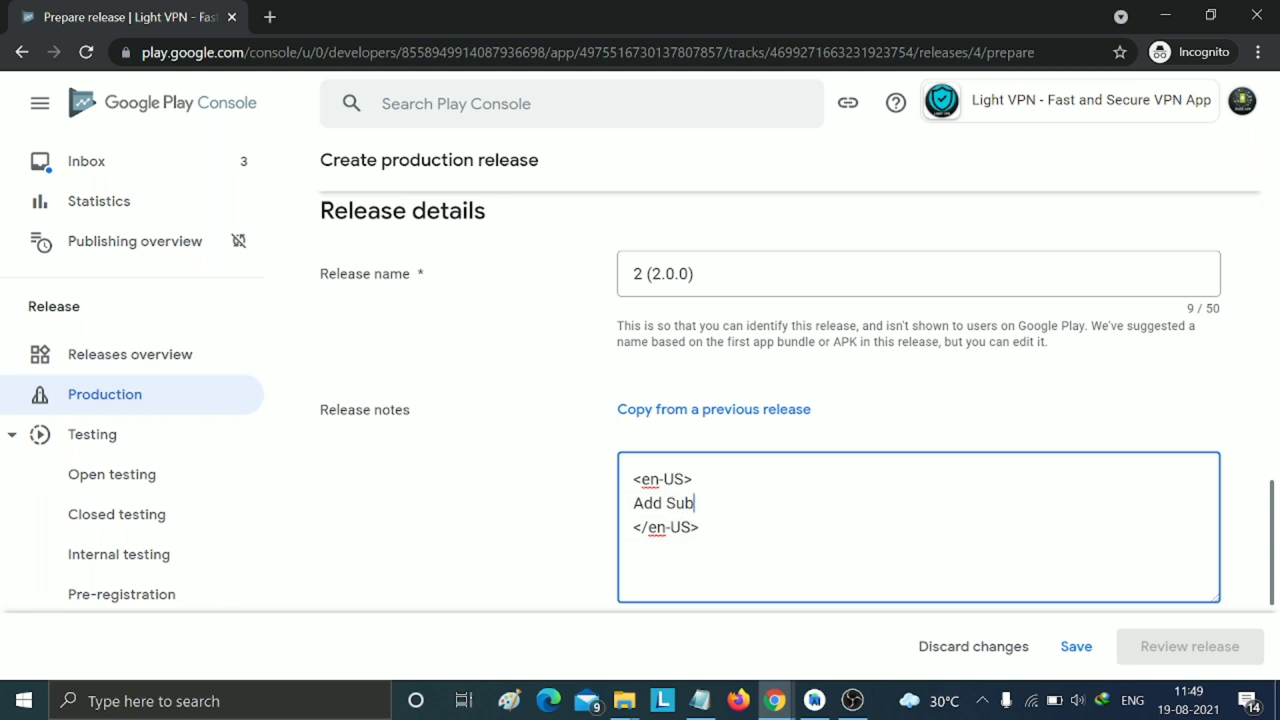
pyautogui.write('scription and ')
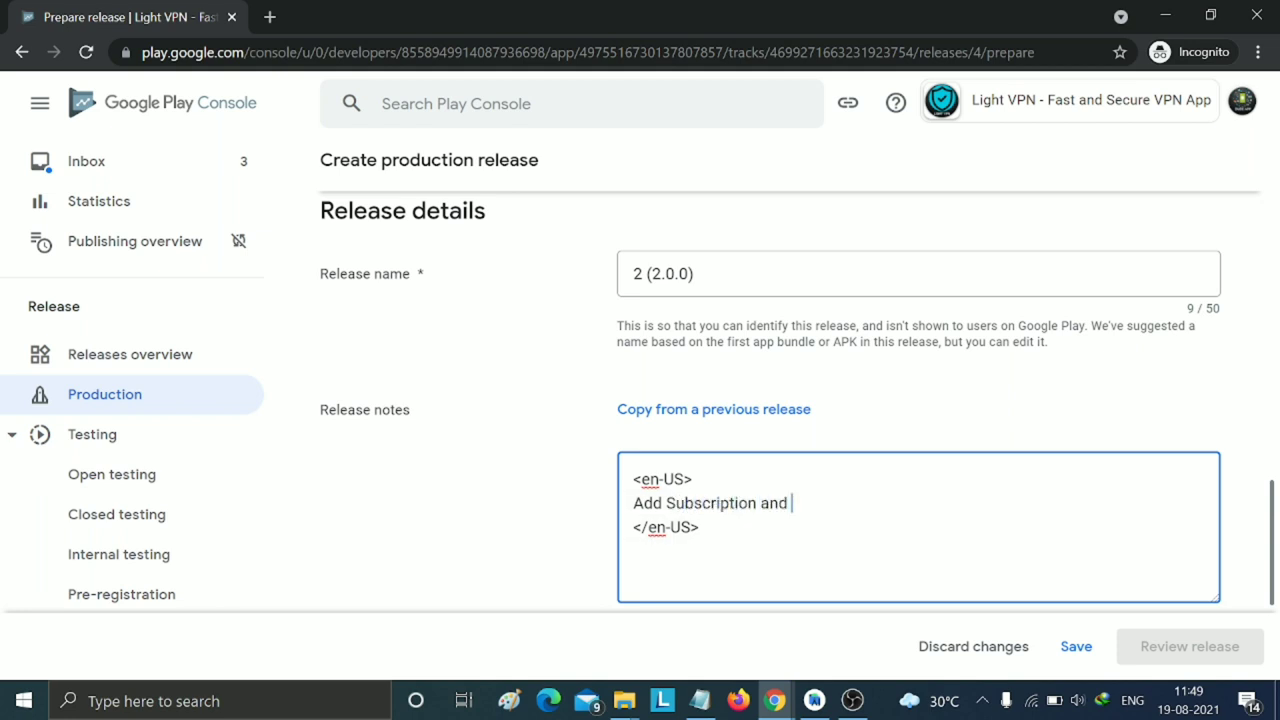
pyautogui.write('fixed bugs')
# - End the note with a period, save, review, and confirm rolling out to Production
pyautogui.write('.')
pyautogui.click(1076, 655)
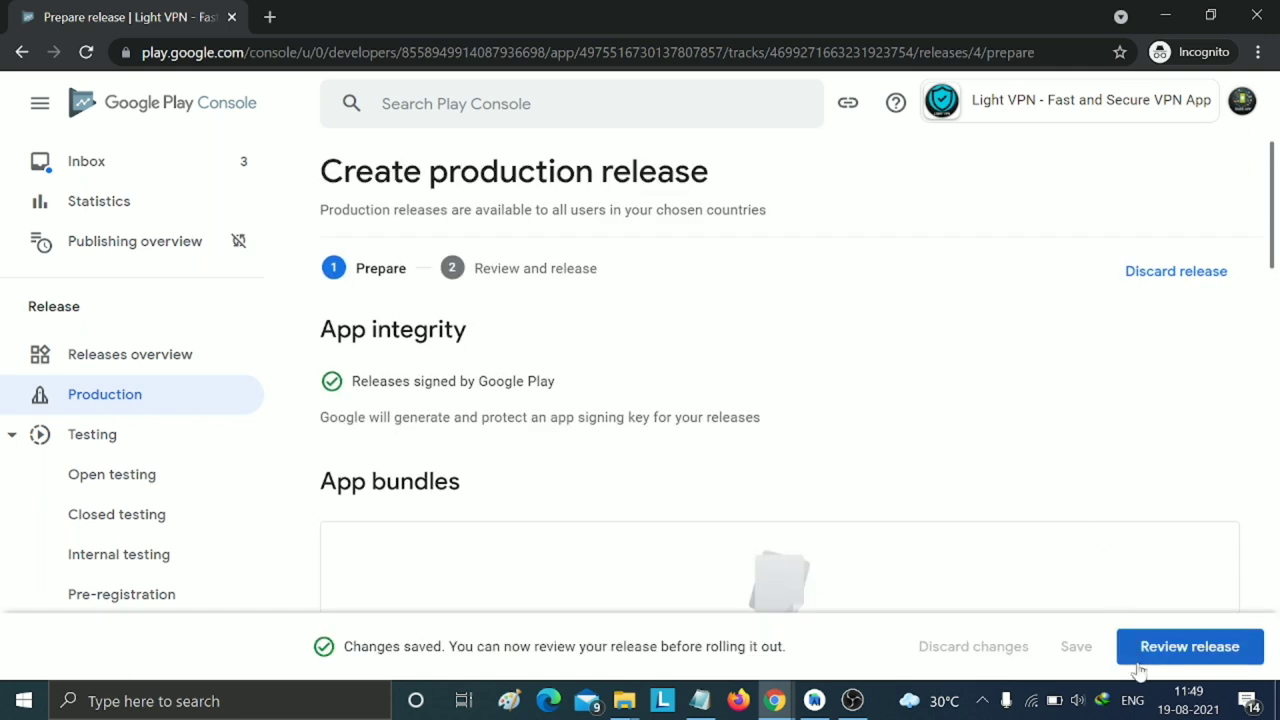
pyautogui.click(1154, 646)
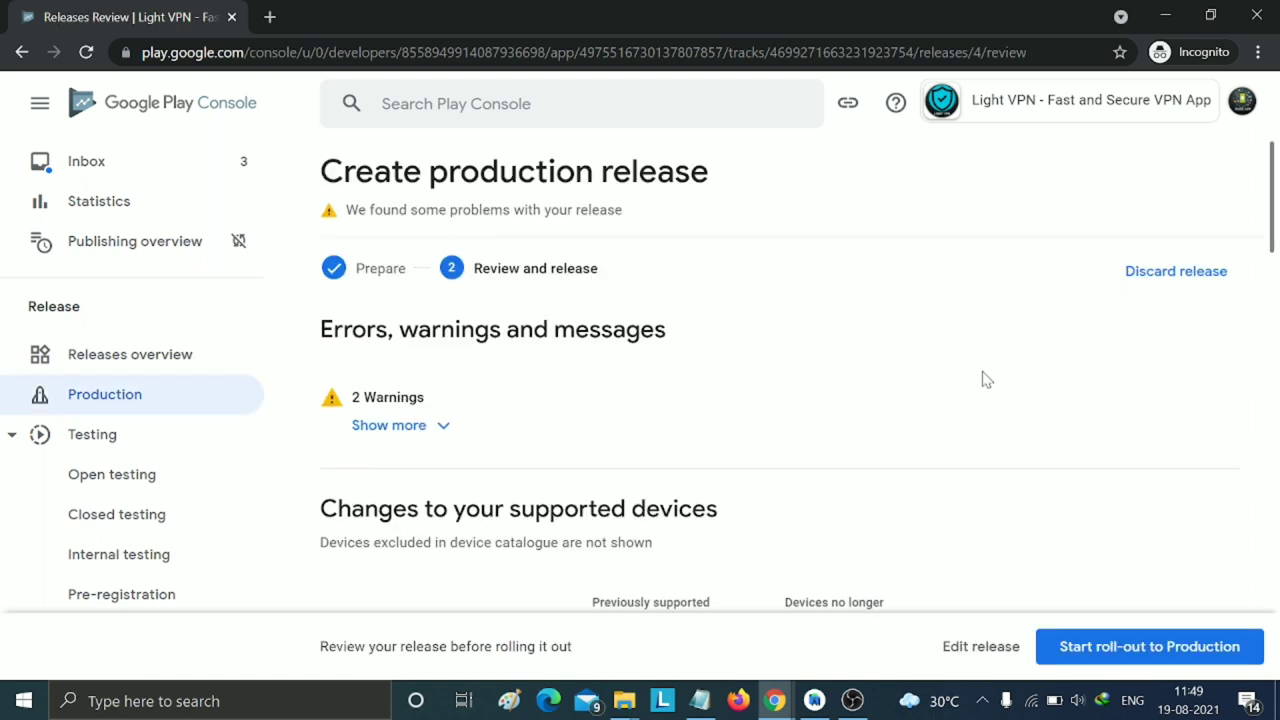
pyautogui.click(1075, 646)
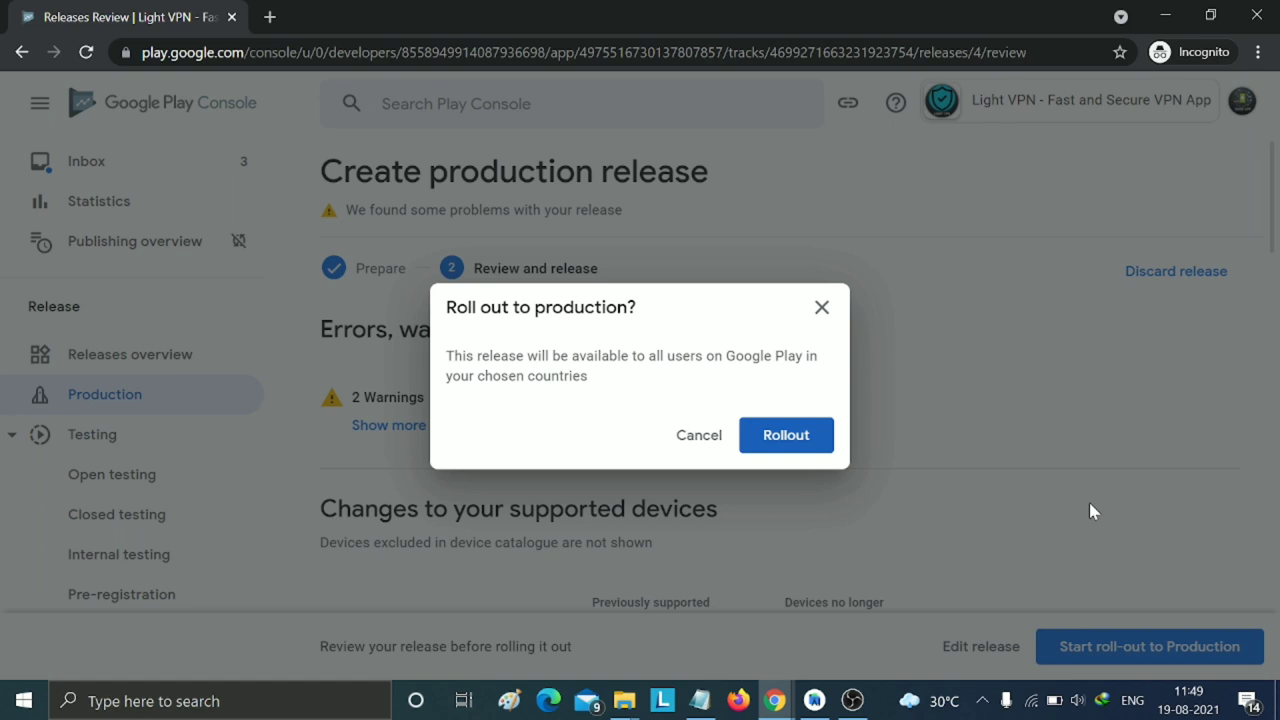
pyautogui.click(815, 435)
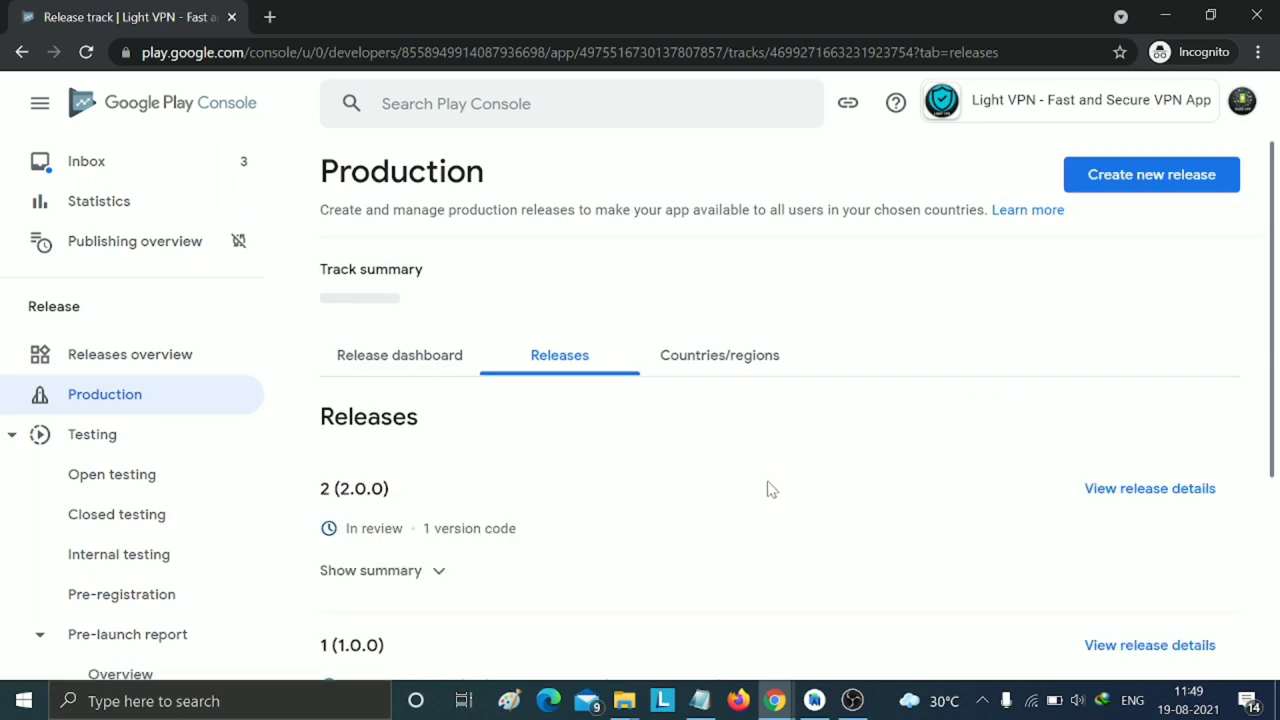
# - Open the All apps list and check Light VPN's In review update status
pyautogui.scroll(-2, 490, 540)
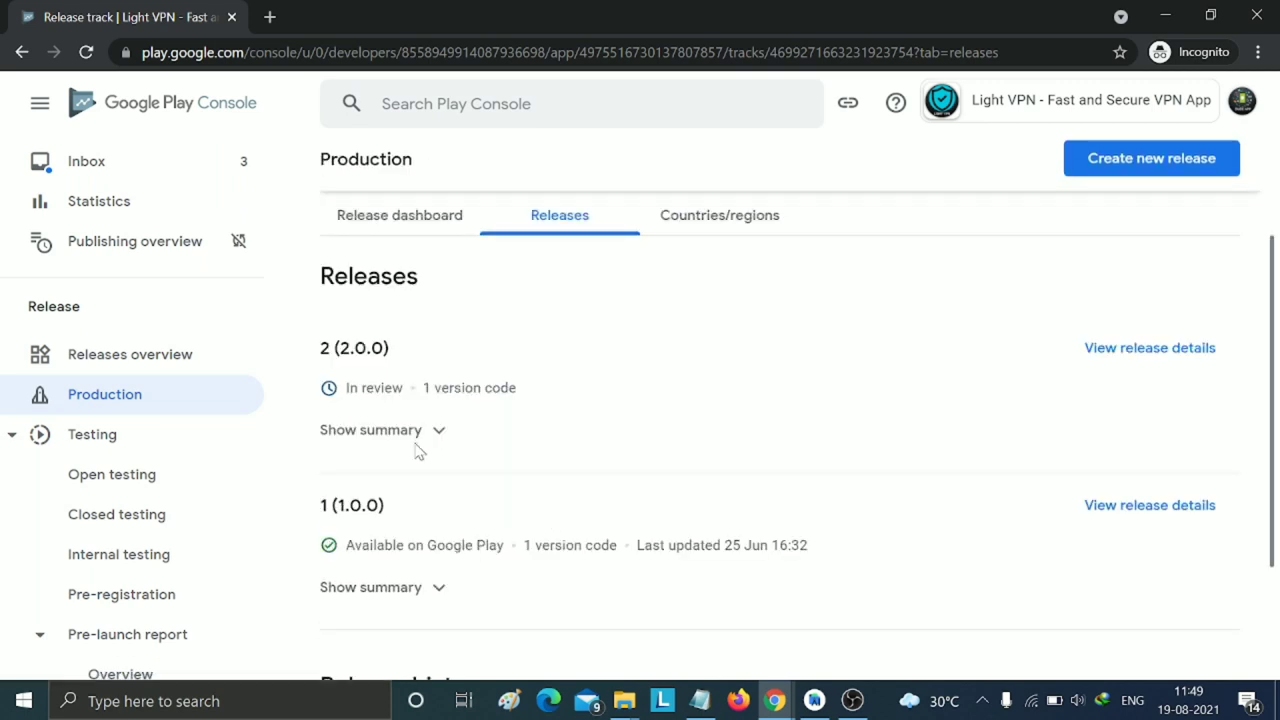
pyautogui.scroll(2, 250, 320)
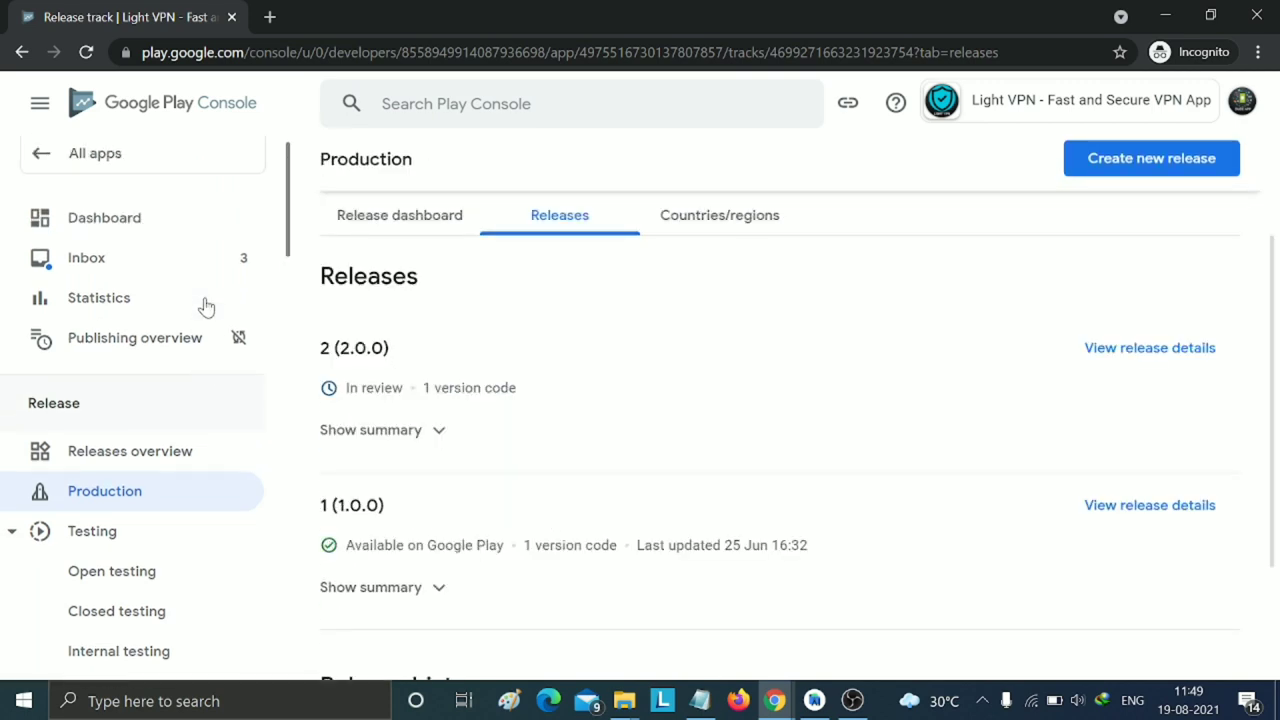
pyautogui.click(174, 172)
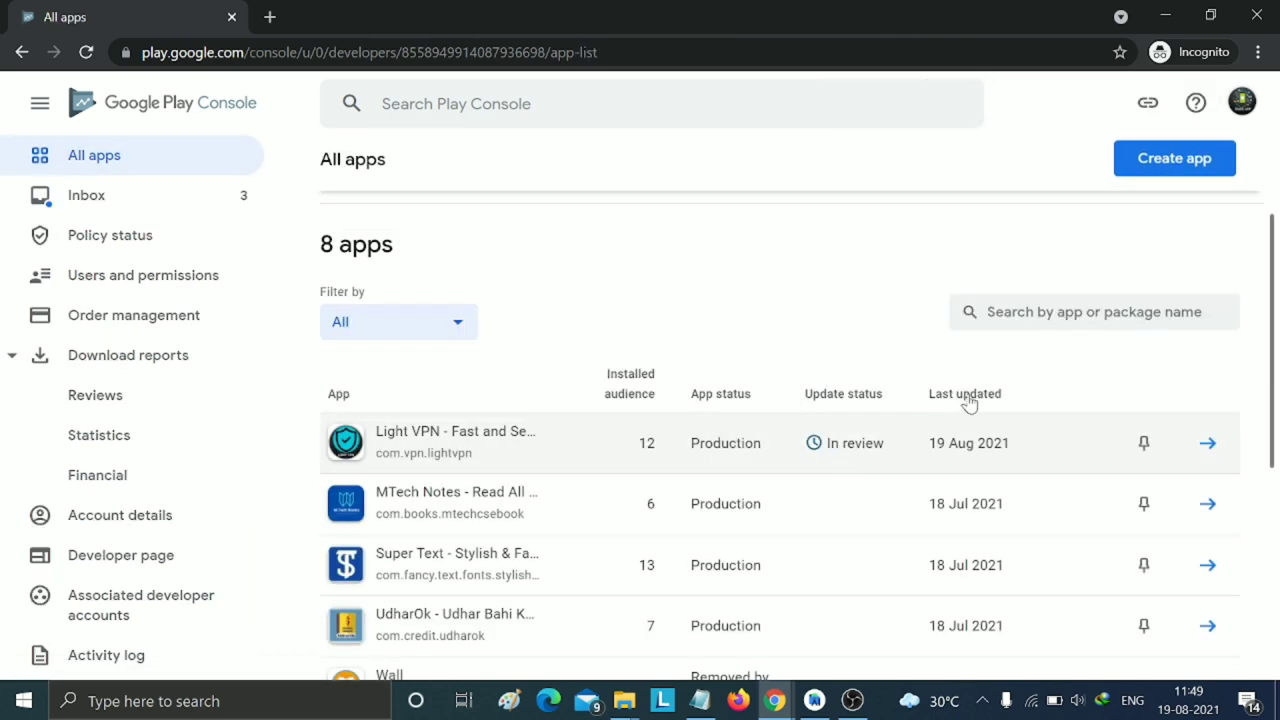
pyautogui.scroll(-3, 1010, 345)
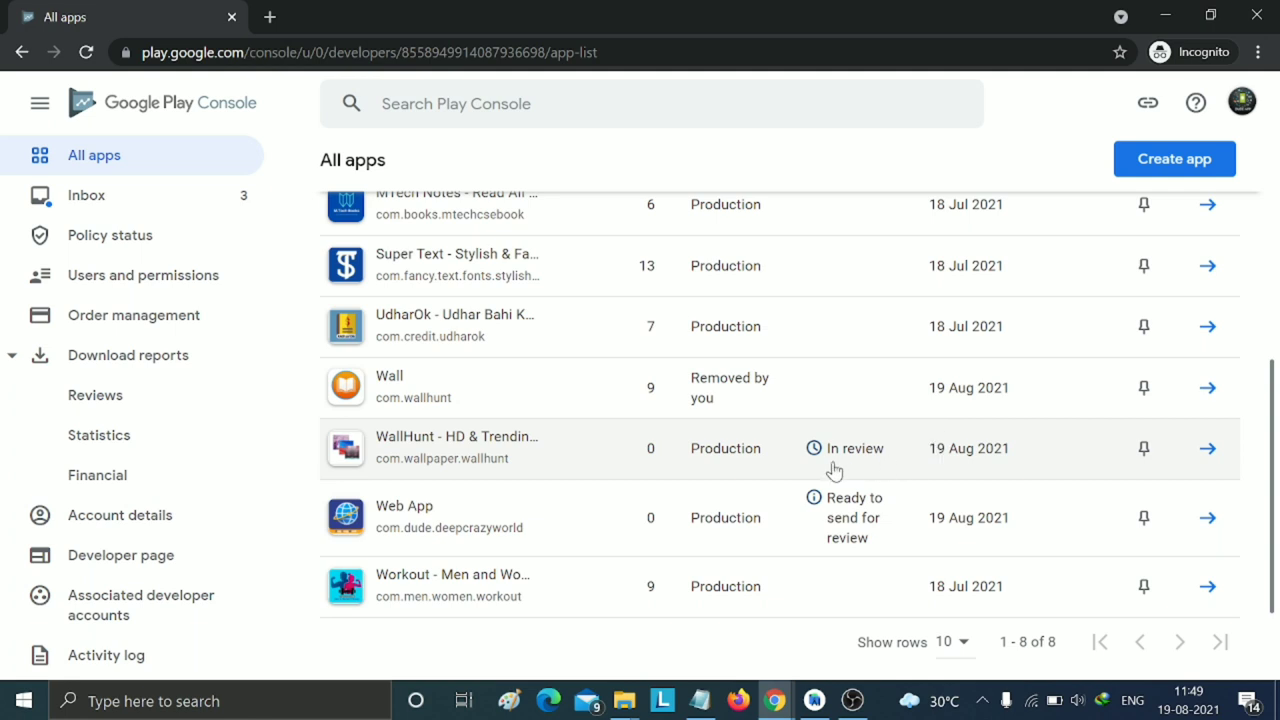
pyautogui.scroll(3, 912, 424)
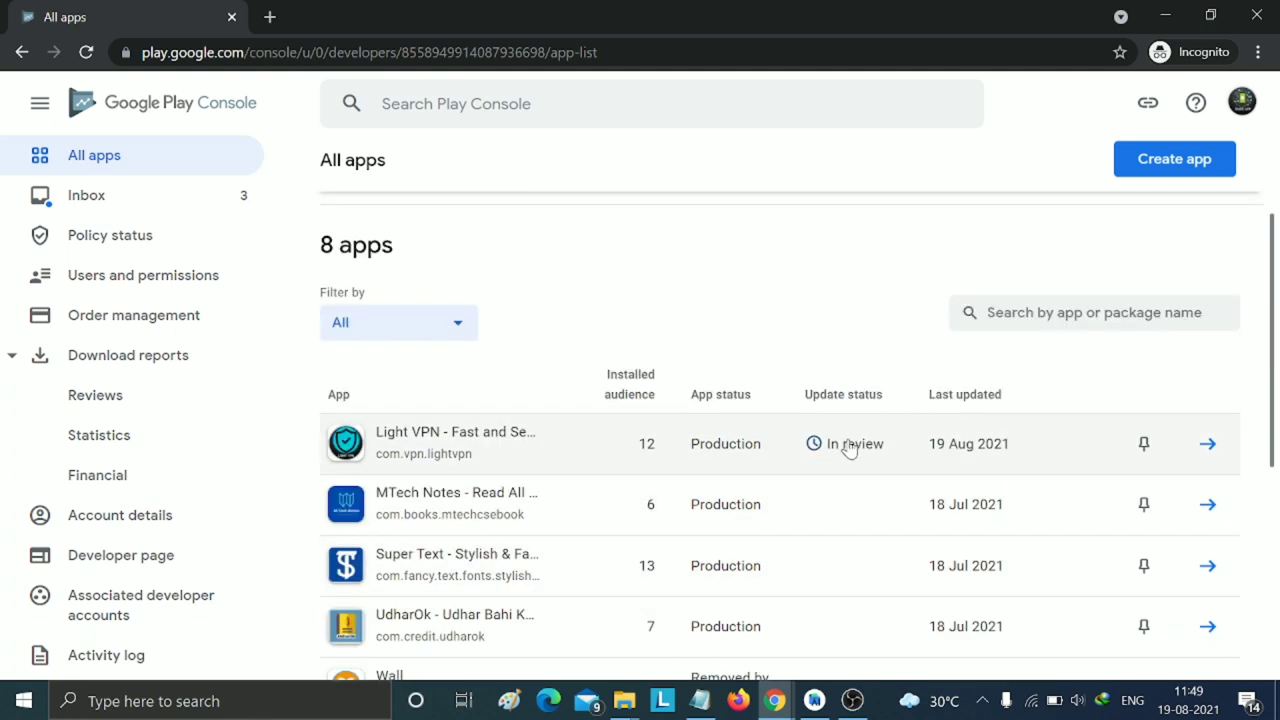